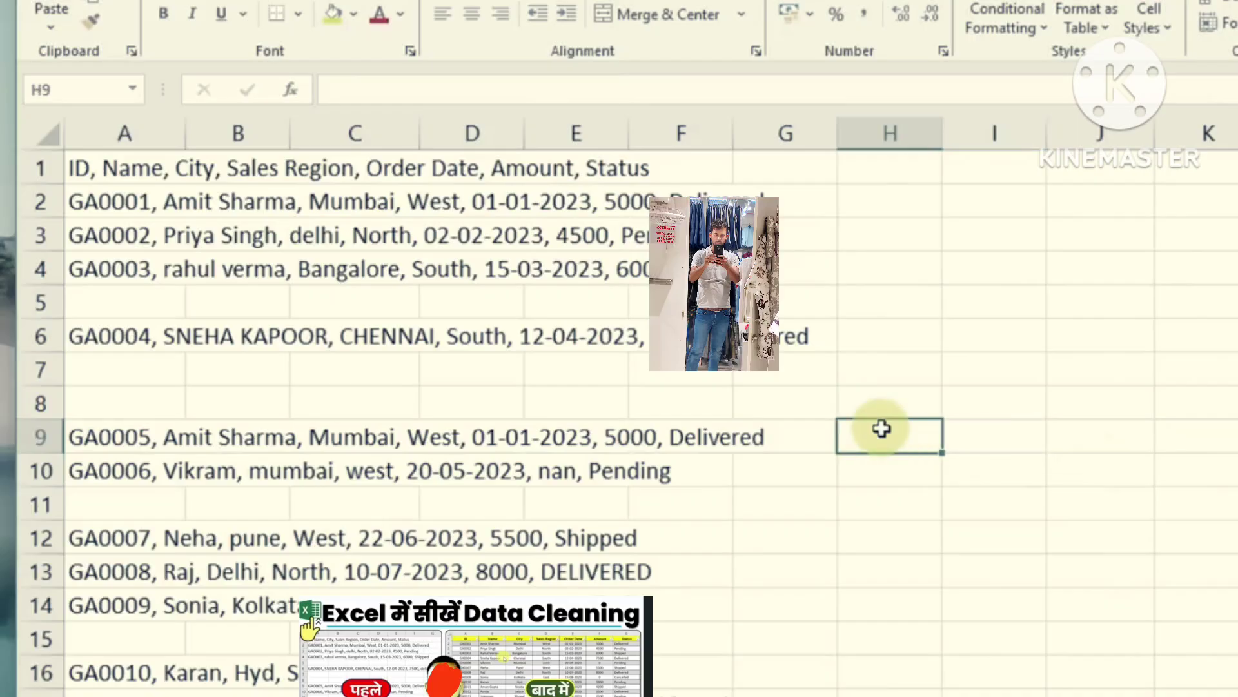
Look over the comma-separated sales records to see how each record's fields are stored in the sheet.
click(428, 231)
click(349, 202)
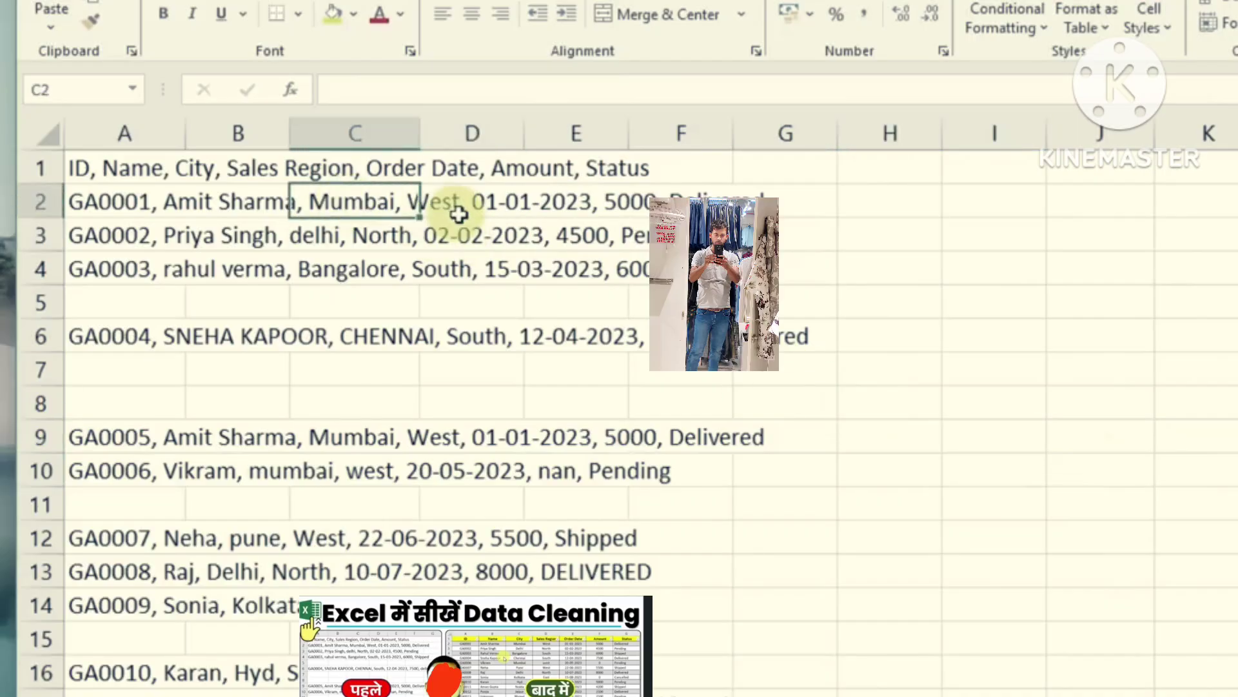
click(558, 238)
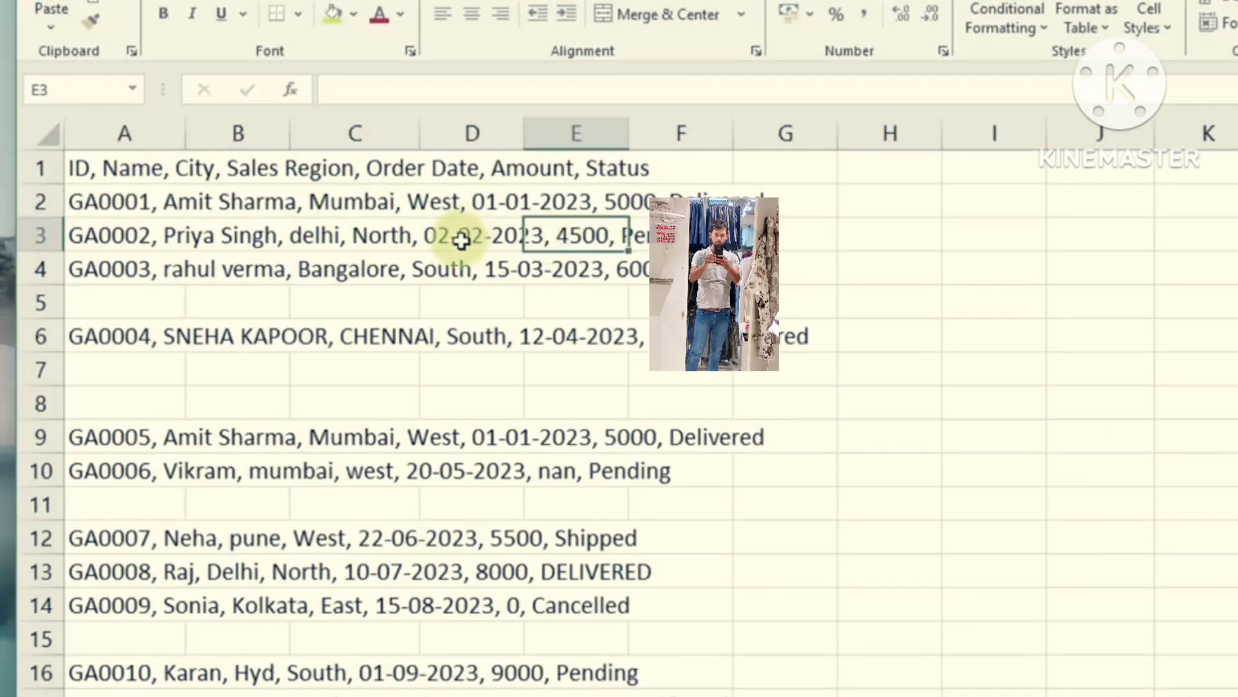
click(298, 228)
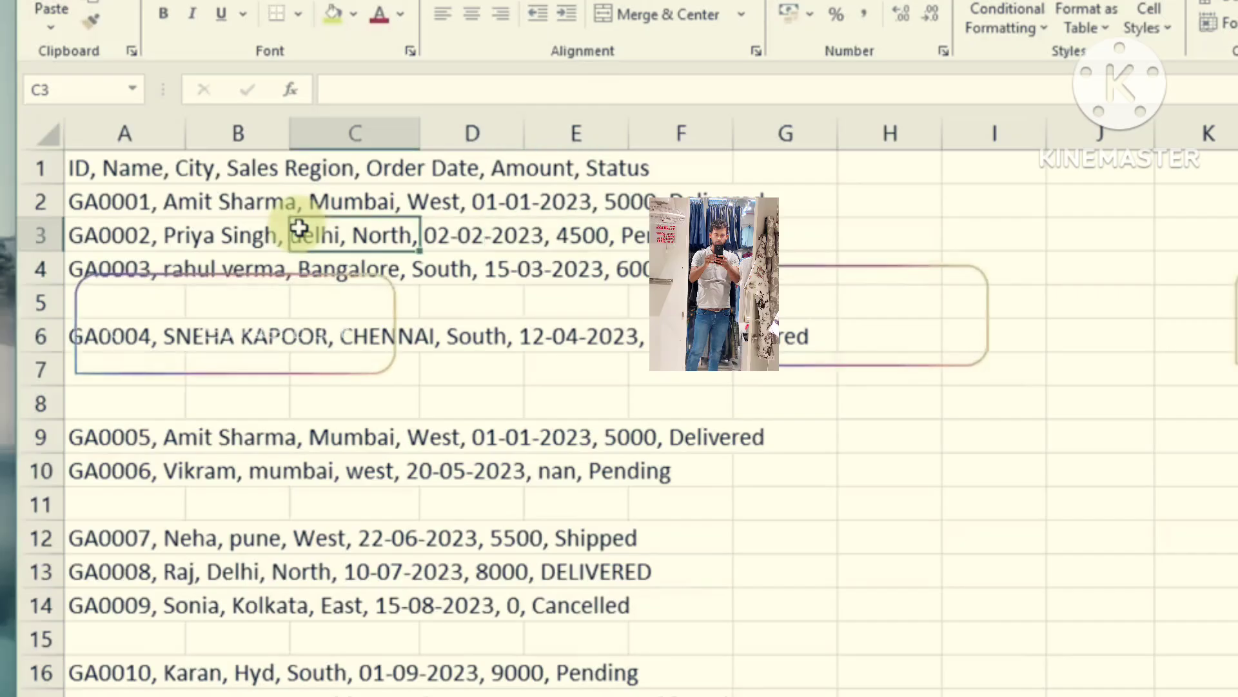
scroll(354, 361, down, 4)
scroll(354, 361, up, 4)
click(338, 265)
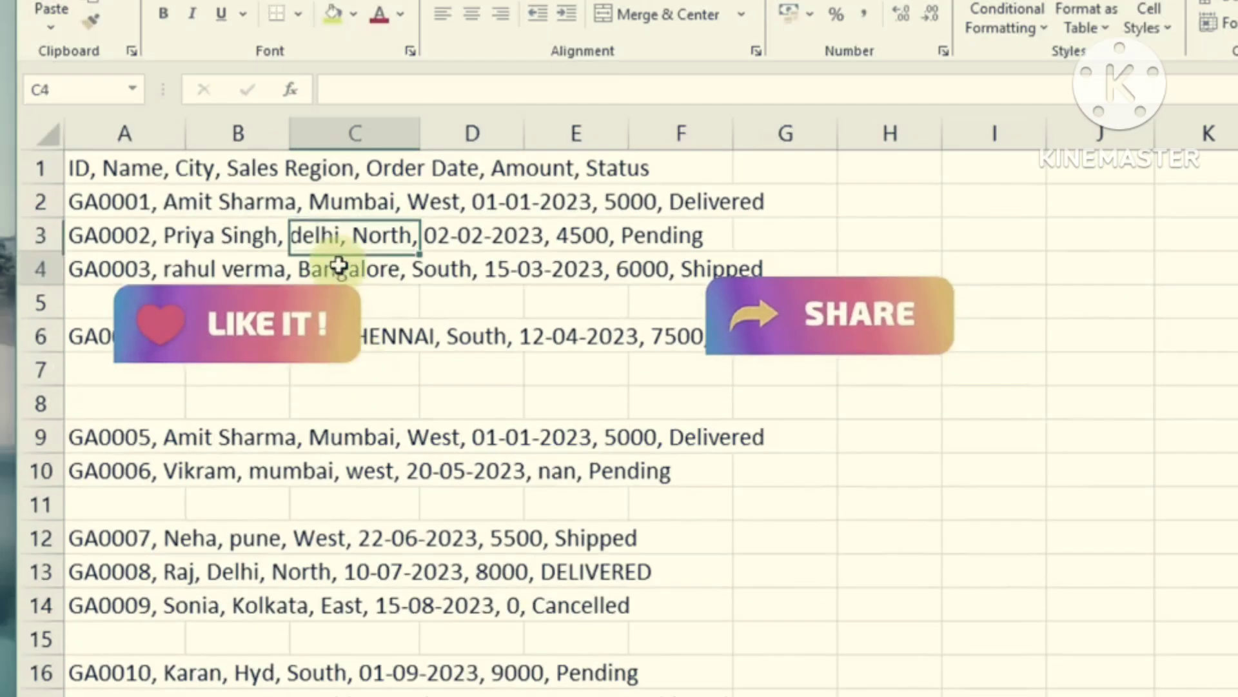
Auto-fit the width of column A to its longest record.
double_click(185, 130)
scroll(545, 400, down, 3)
scroll(544, 400, up, 3)
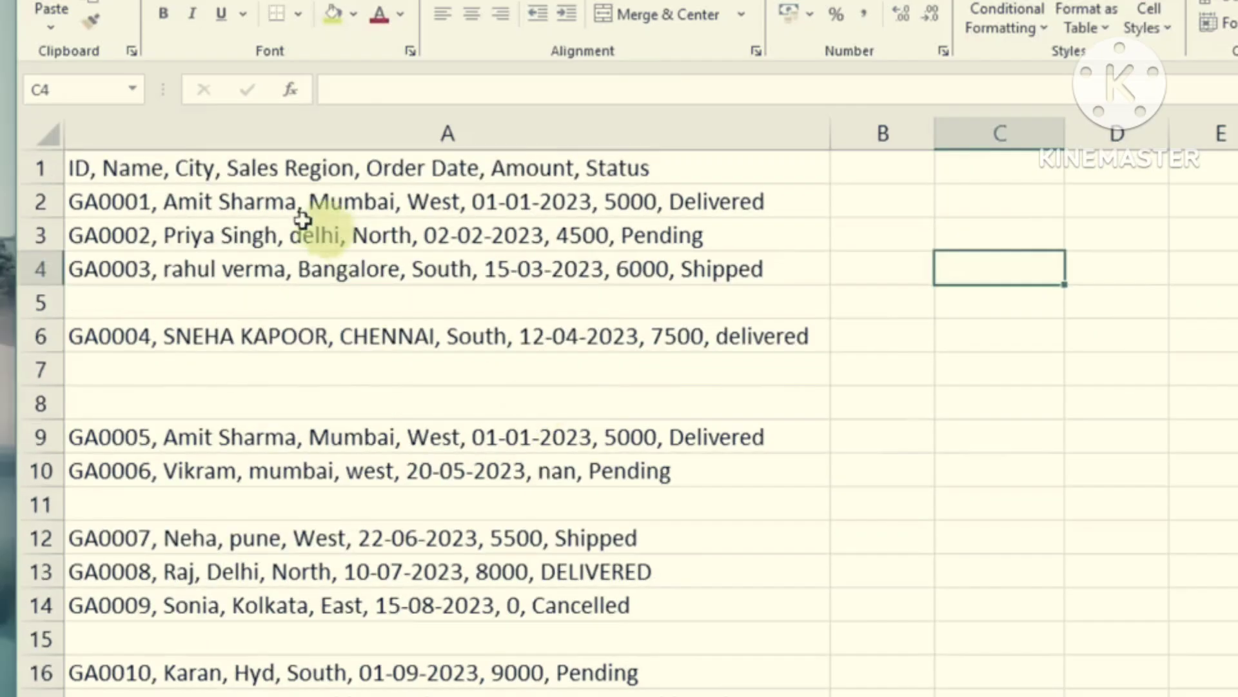
Examine the header line, the blank rows and the first records in column A for inconsistent or repeated entries.
click(141, 167)
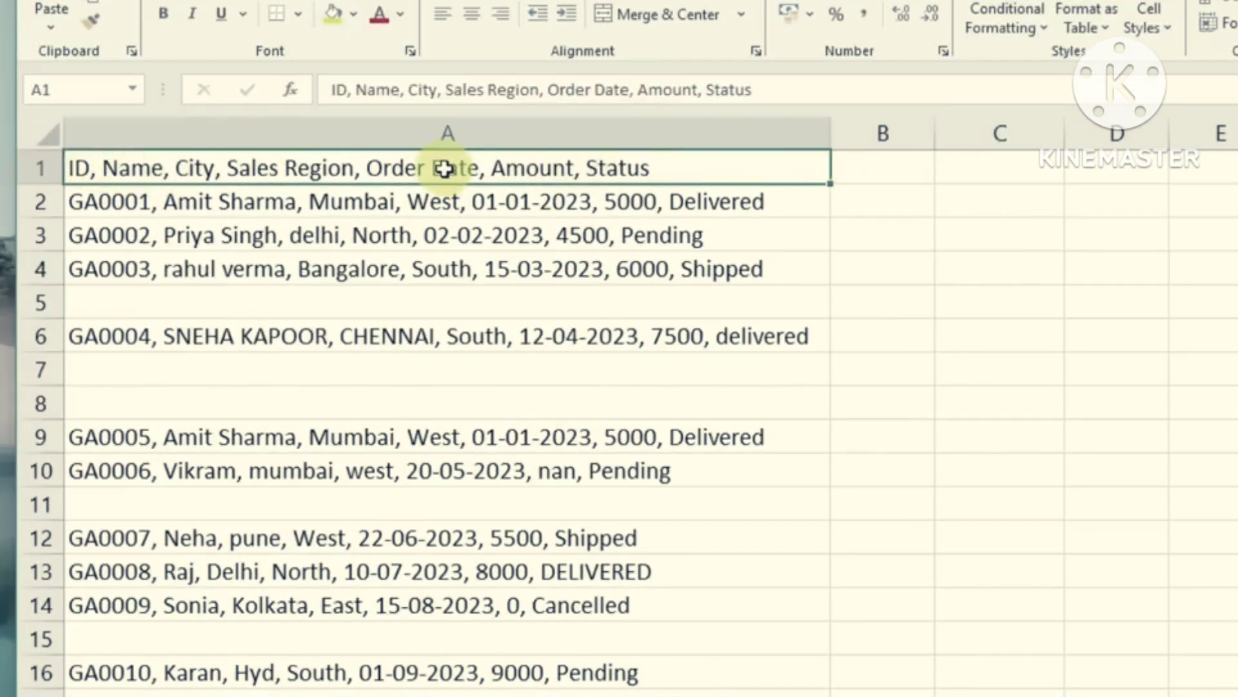
click(491, 235)
click(40, 302)
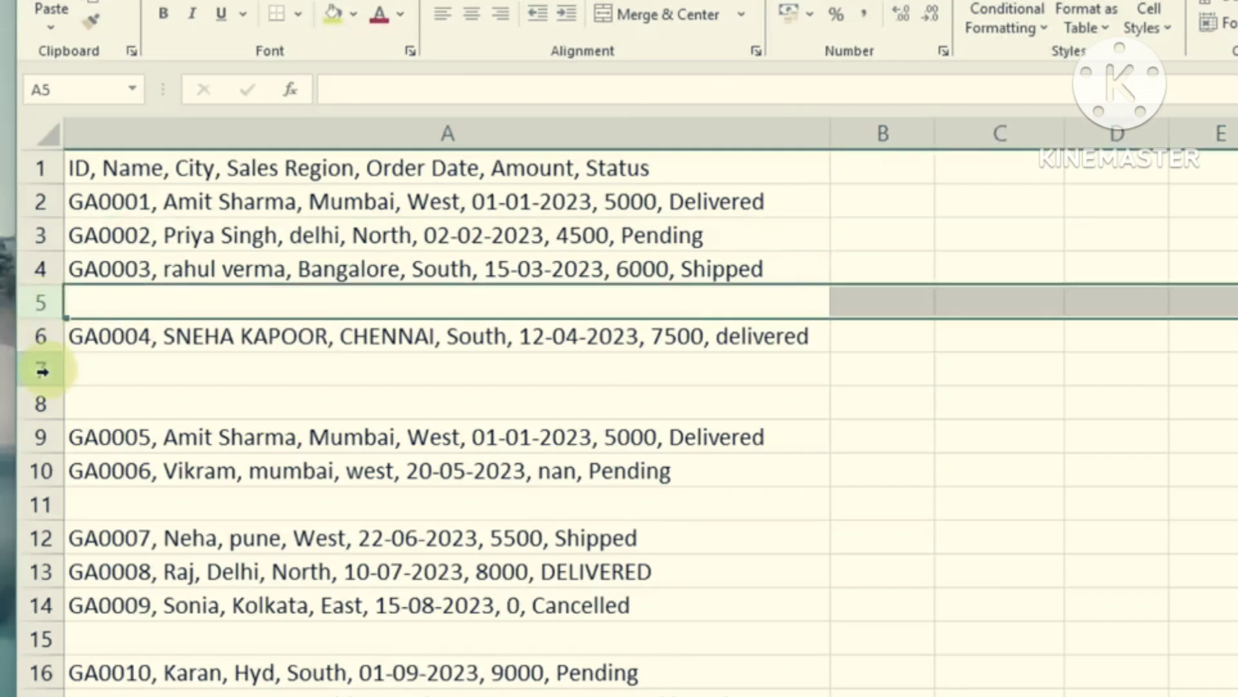
click(41, 404)
scroll(589, 437, down, 2)
click(590, 444)
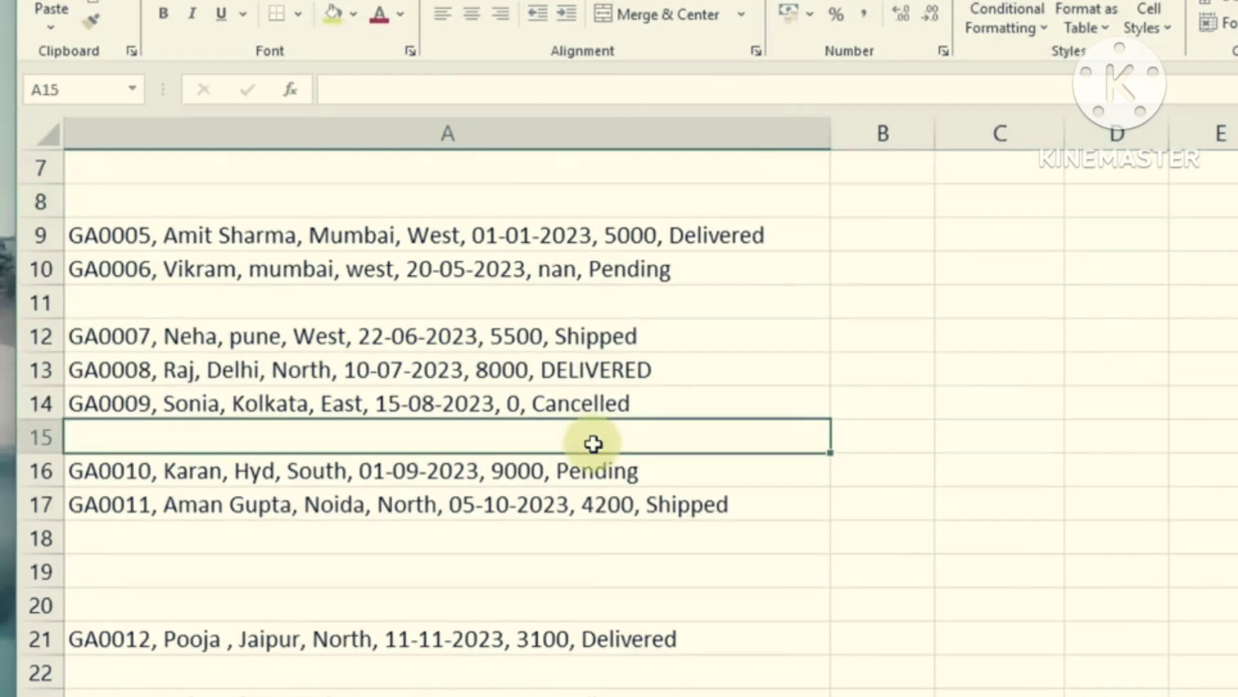
scroll(594, 444, up, 2)
click(540, 274)
click(497, 558)
click(303, 464)
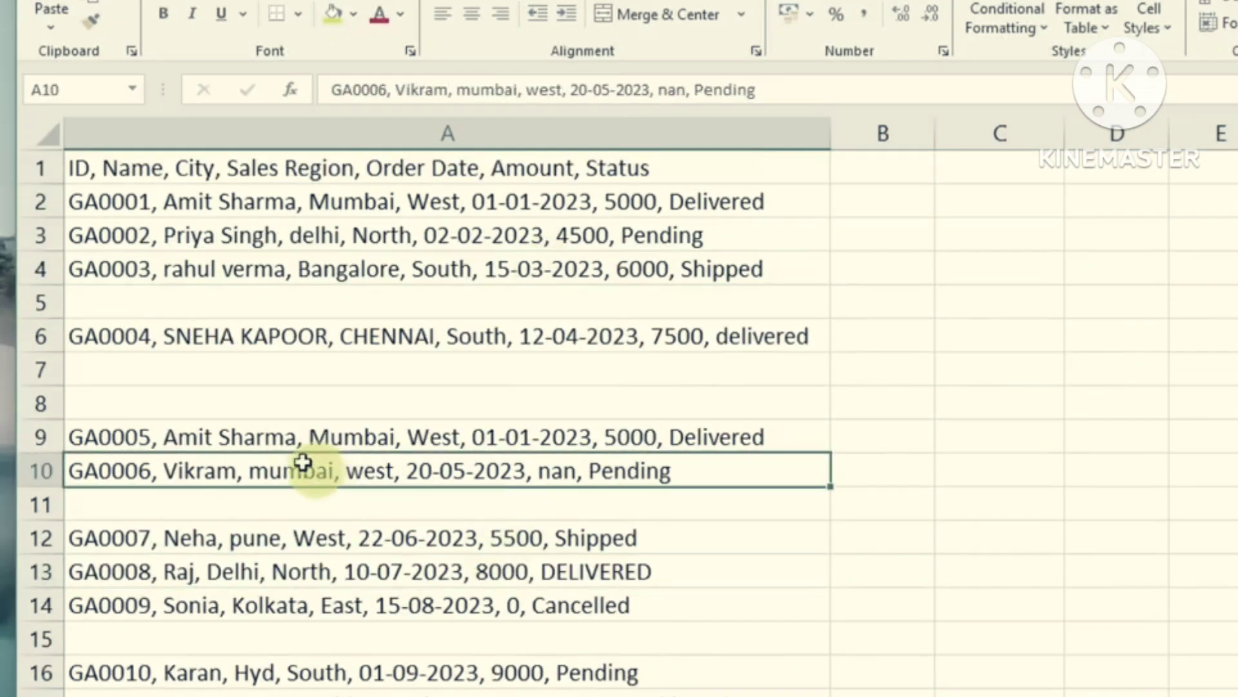
click(277, 437)
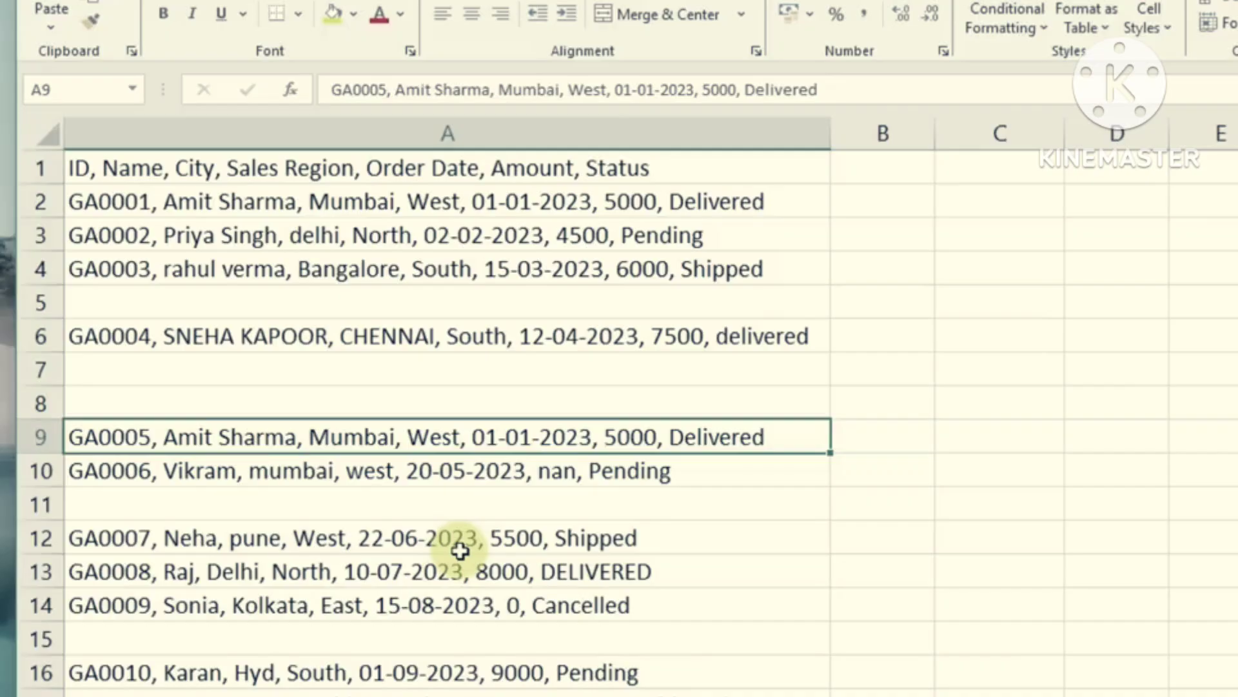
click(516, 274)
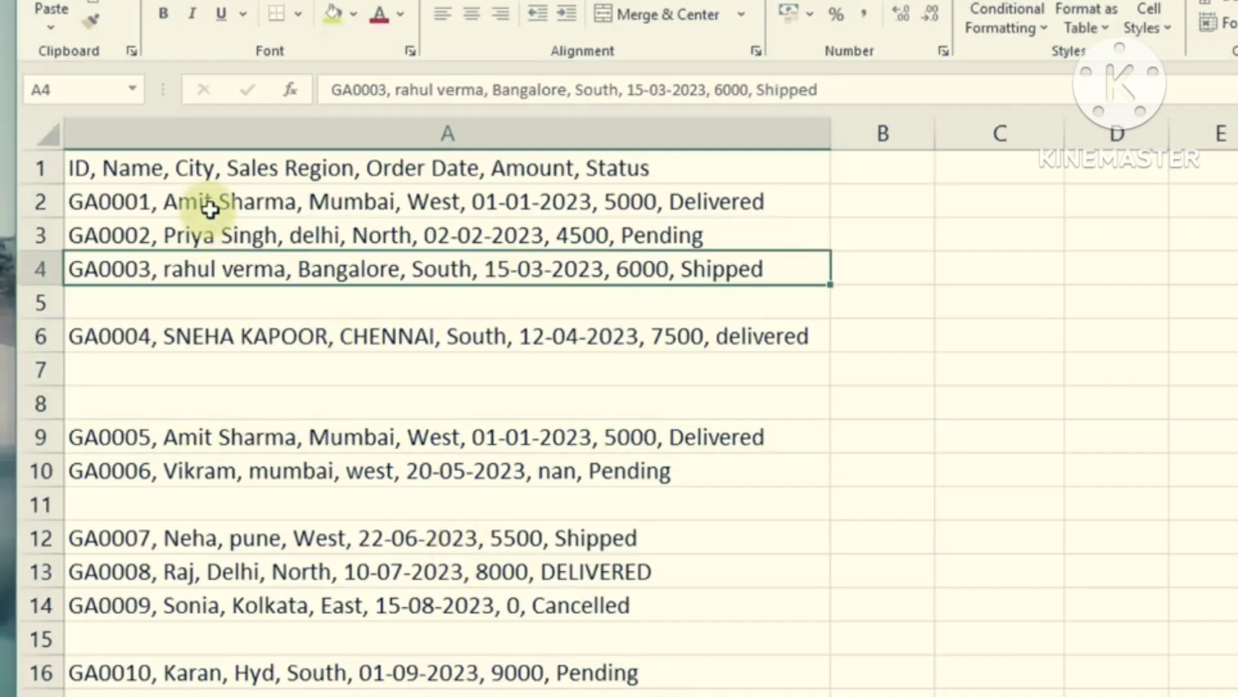
Review the records around rows 31 to 34 and the first rows, comparing the raw data with the cleaned table.
scroll(401, 545, down, 8)
click(409, 475)
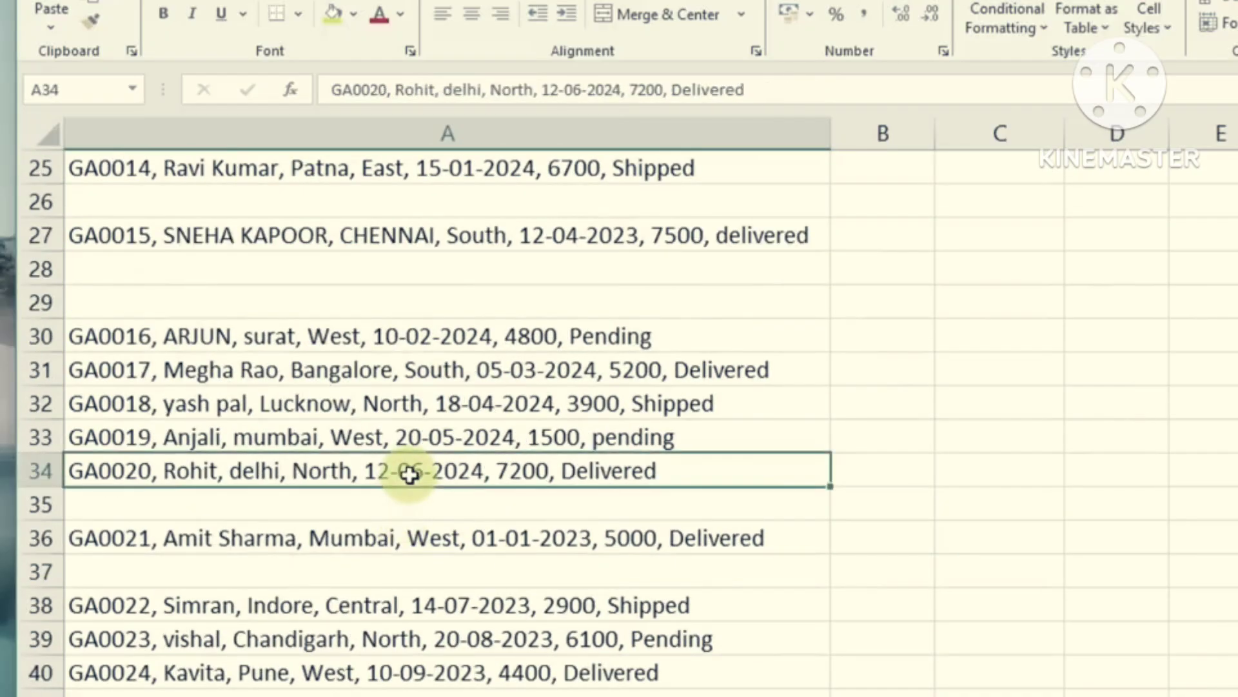
click(448, 437)
click(452, 376)
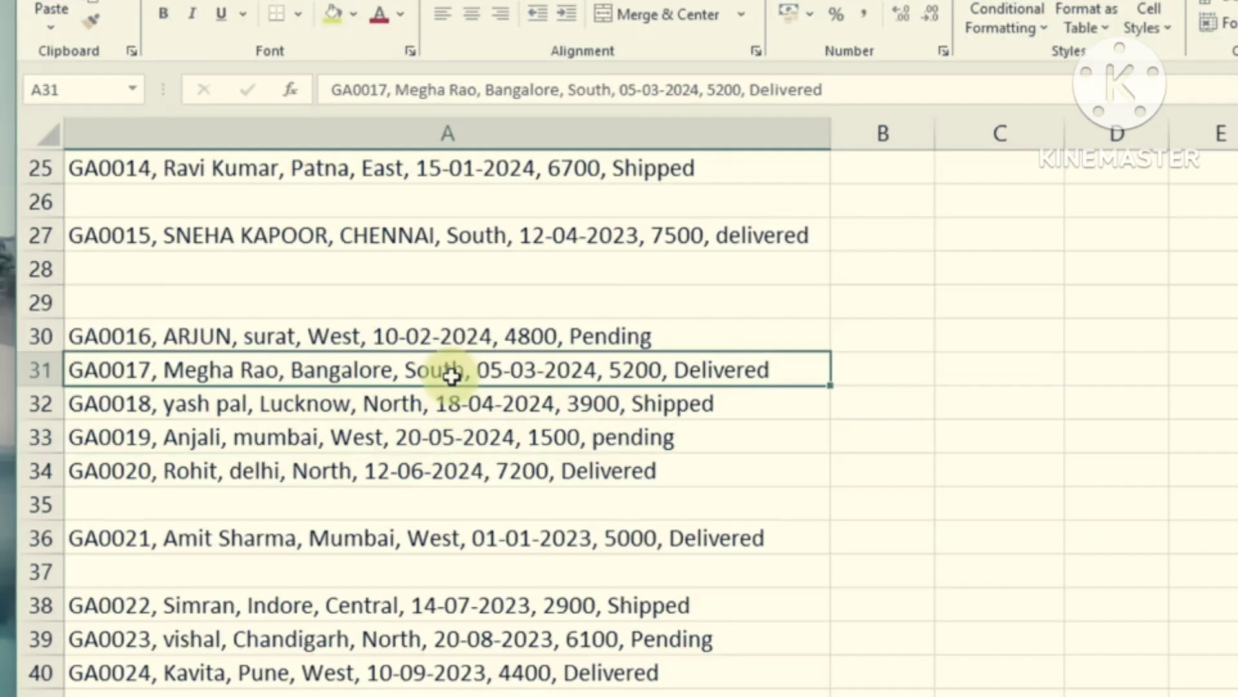
scroll(452, 376, up, 8)
click(580, 473)
click(484, 341)
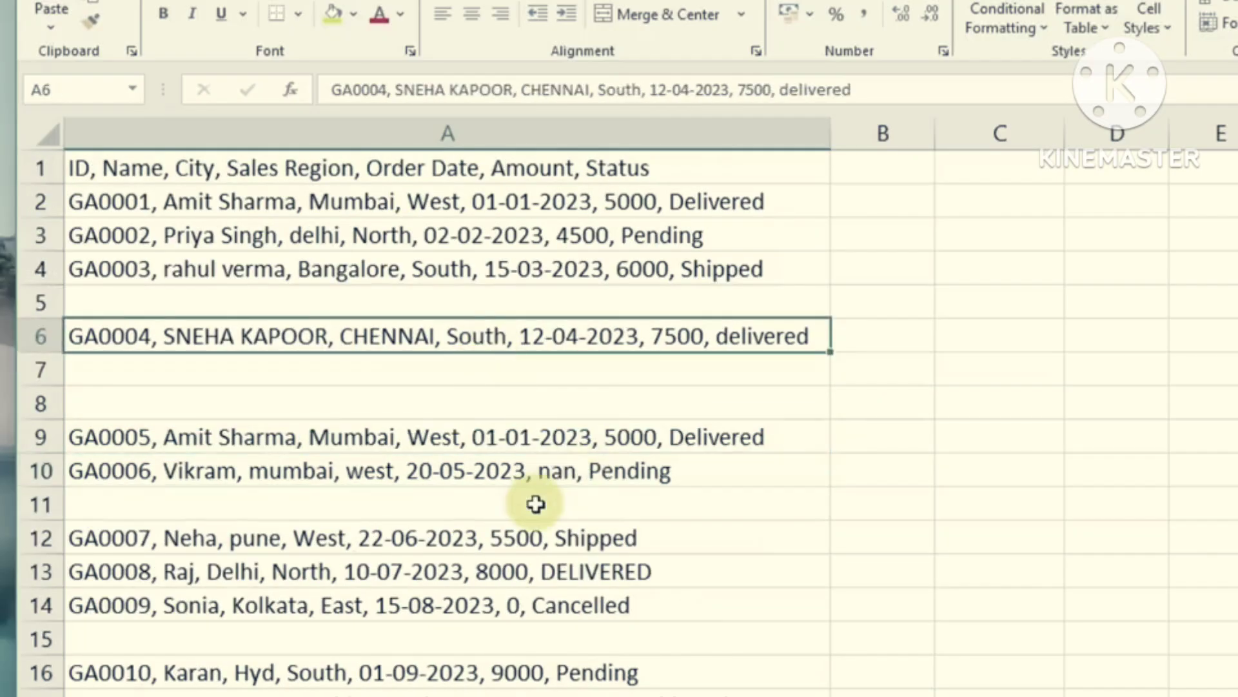
click(524, 563)
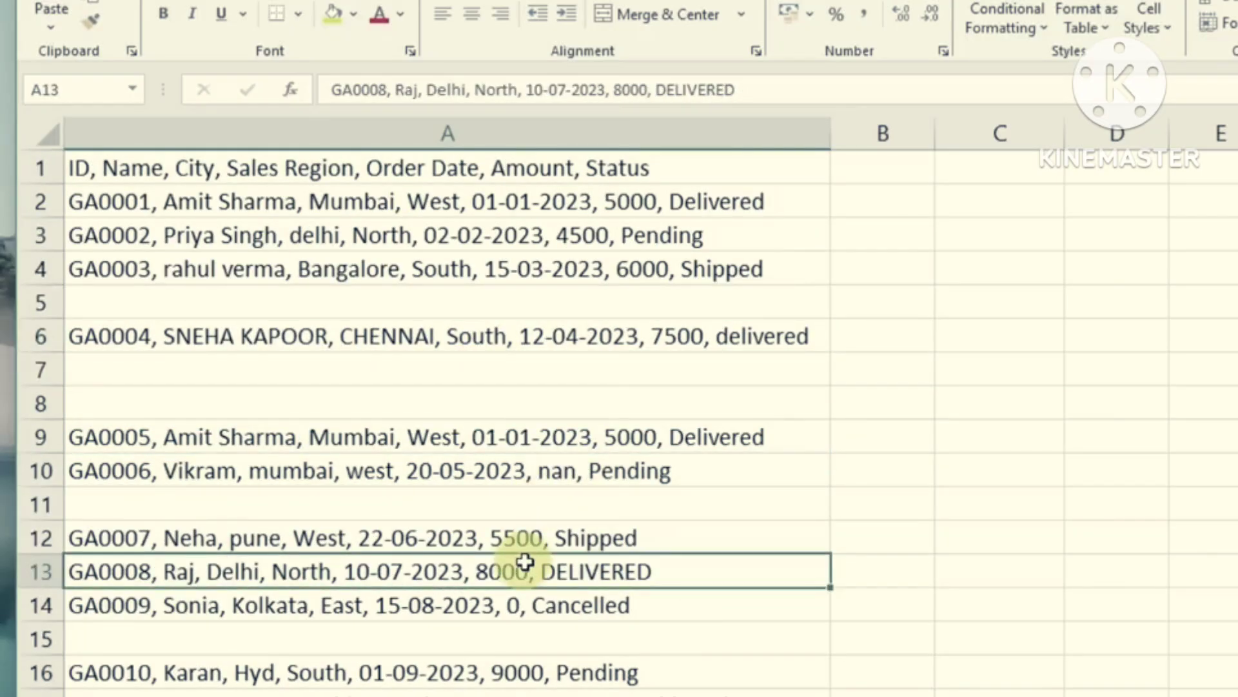
click(553, 474)
click(541, 438)
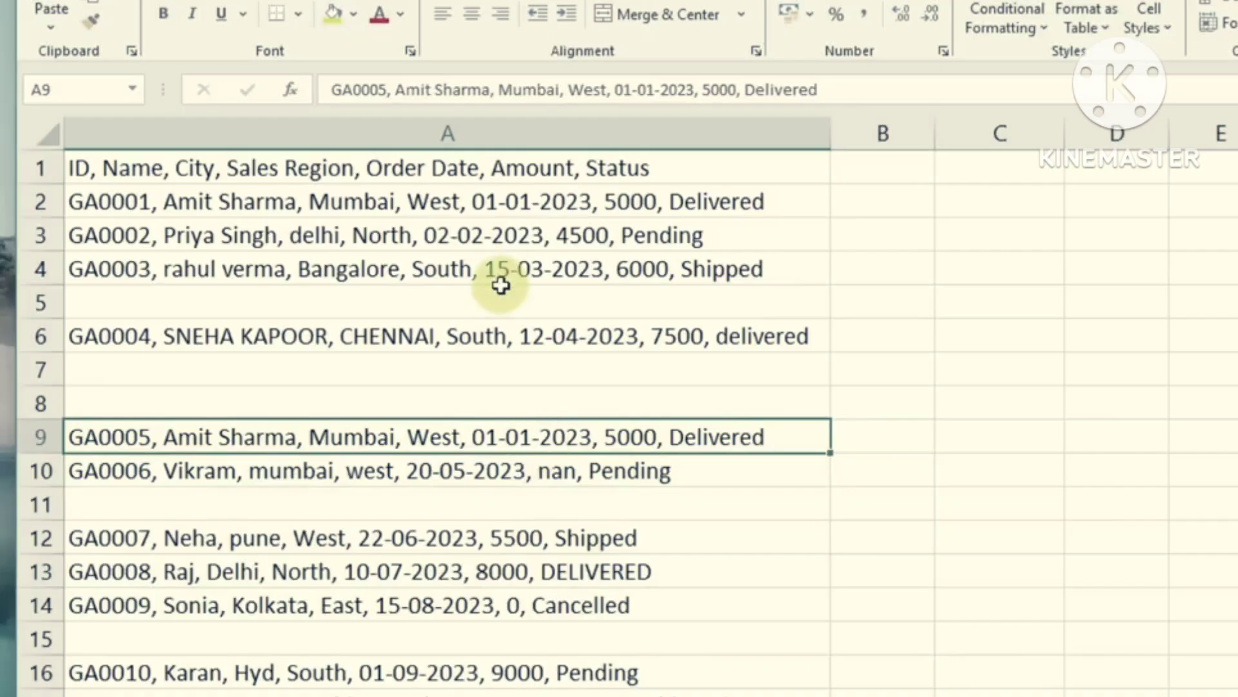
click(489, 267)
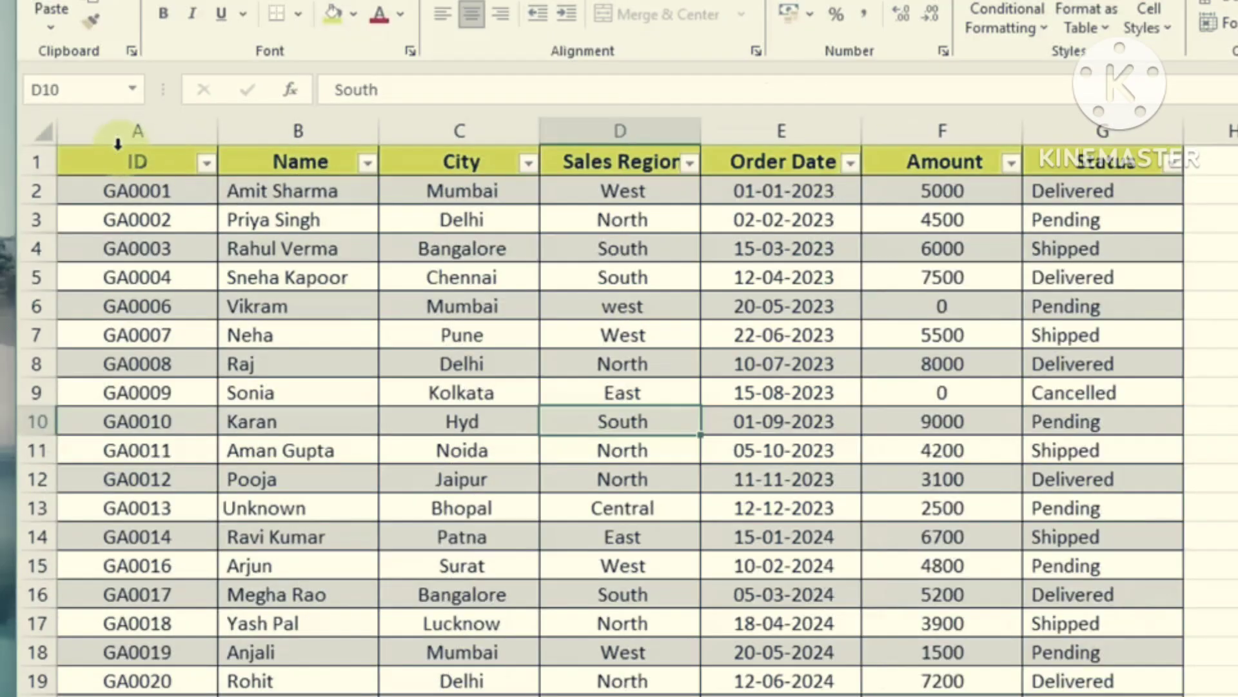
click(796, 428)
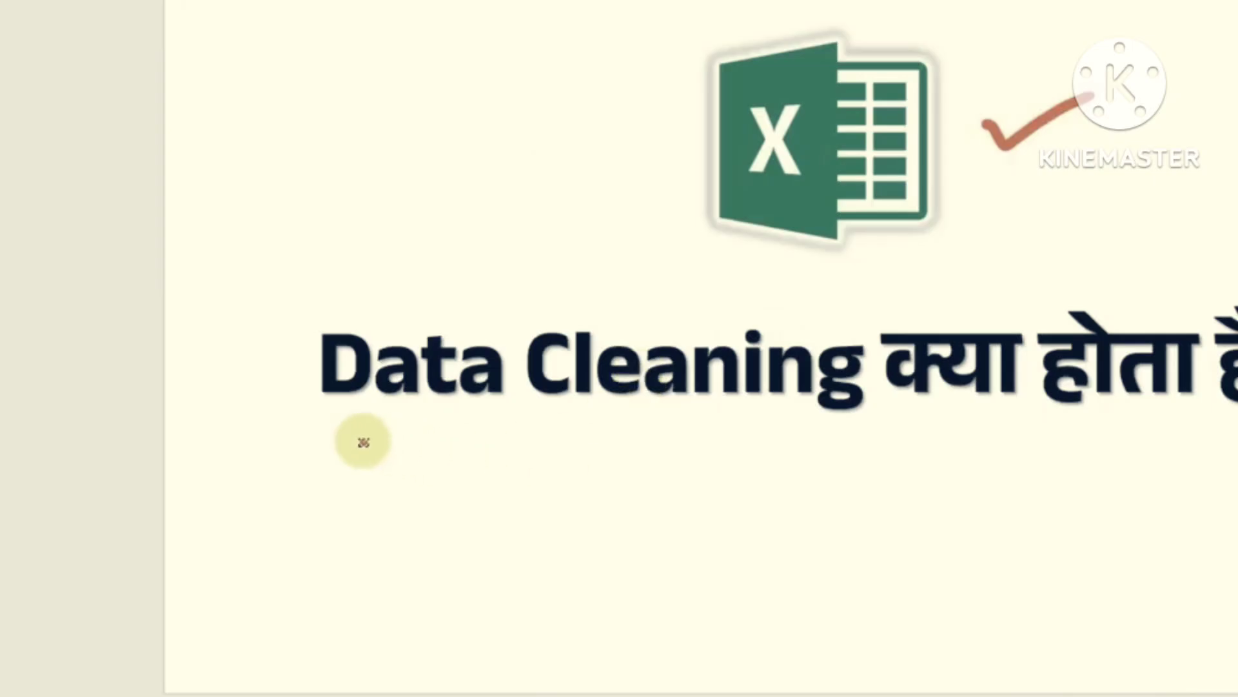
Draw an underline beneath the start of the slide heading about Data Cleaning.
drag(355, 437, 525, 433)
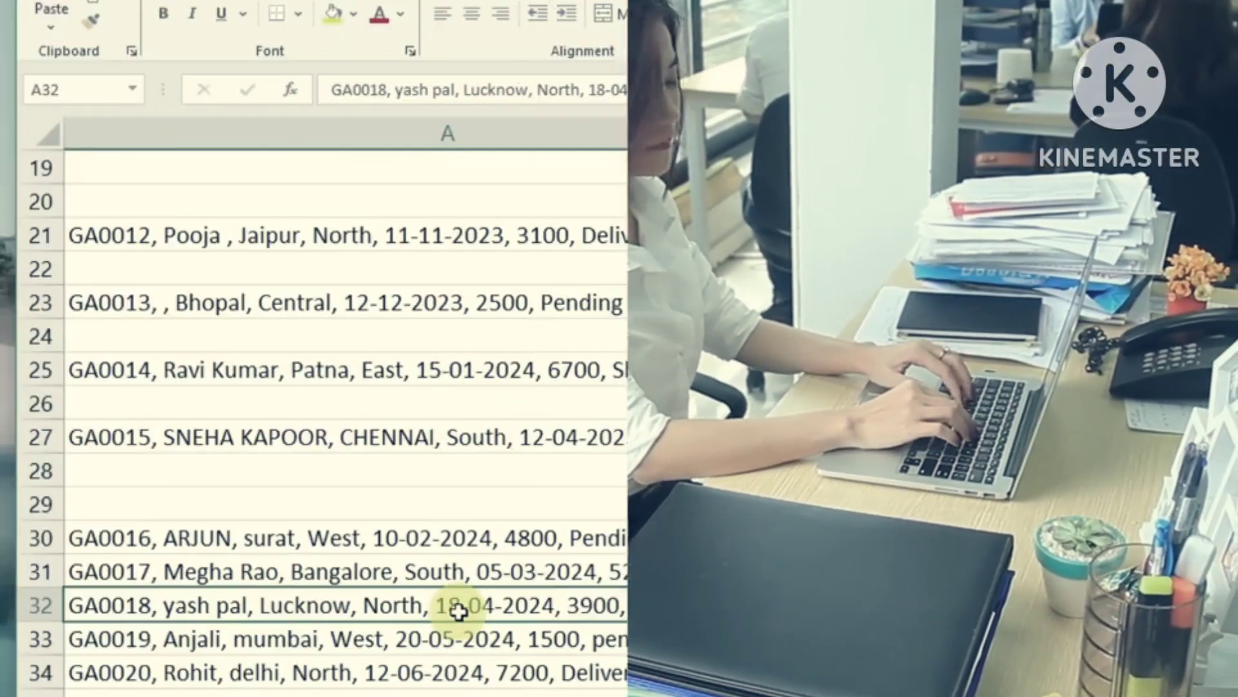
Inspect the raw records from about row 31 to row 55 for blank rows, inconsistent capitalization and missing amounts.
scroll(426, 602, down, 4)
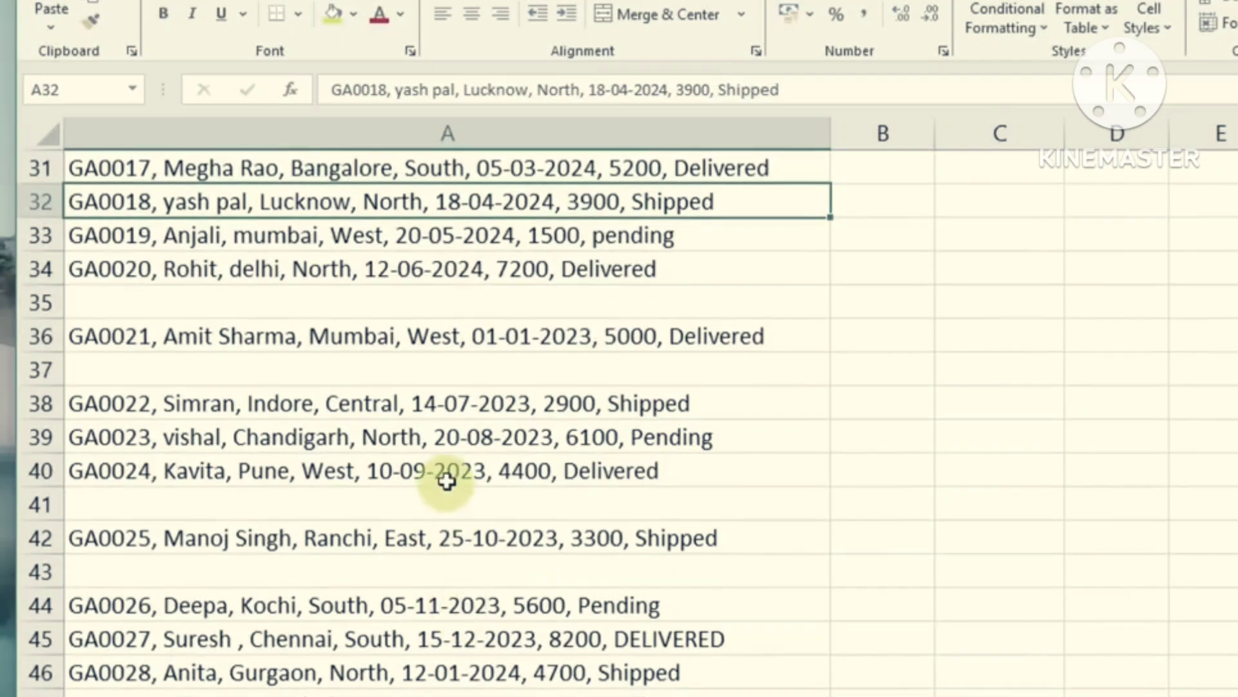
click(450, 472)
click(451, 441)
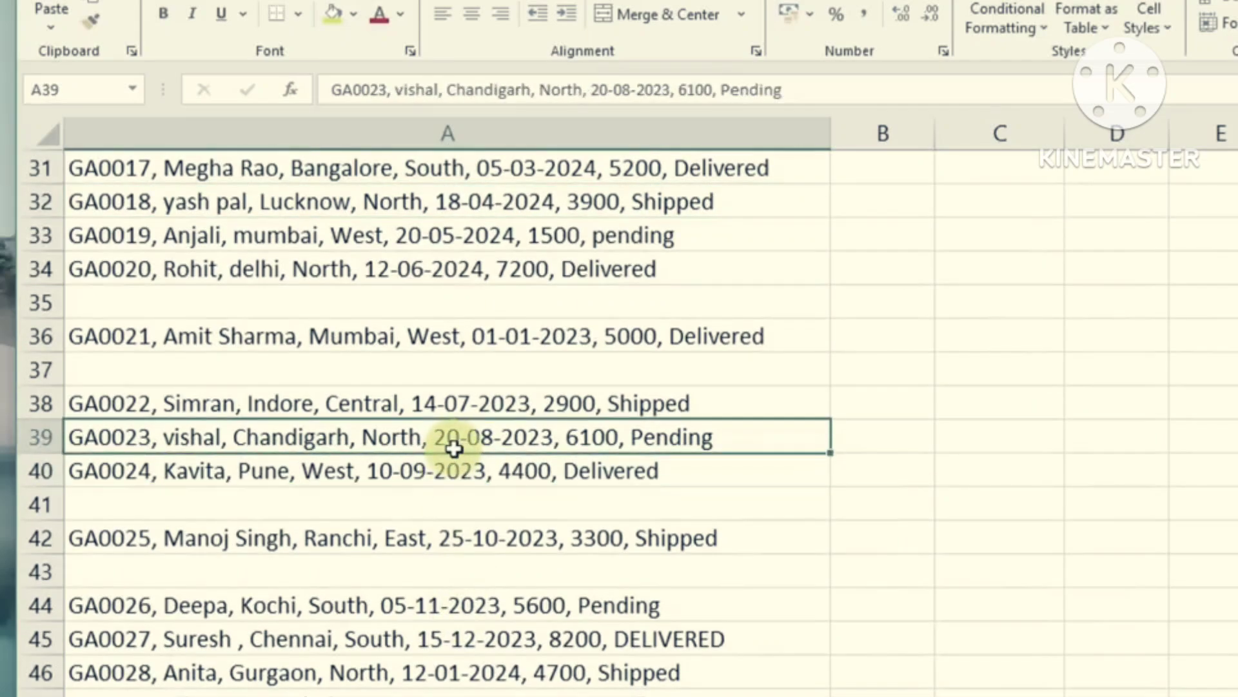
click(453, 404)
scroll(497, 548, down, 3)
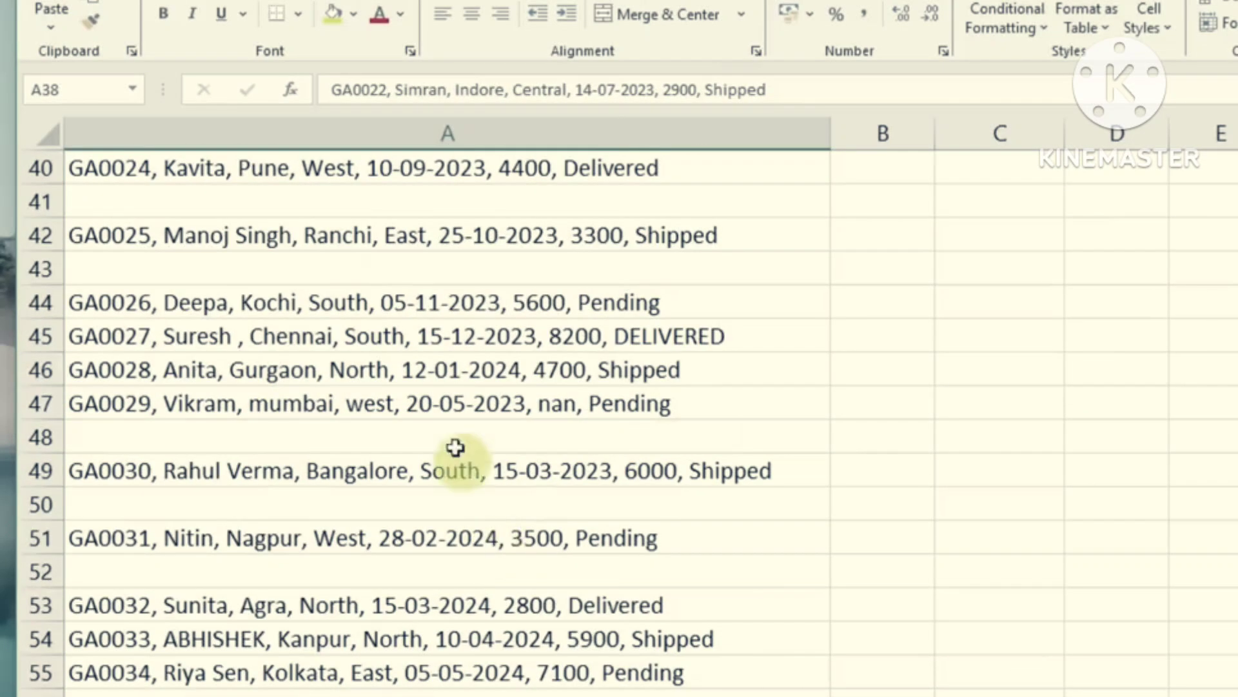
click(442, 413)
click(434, 382)
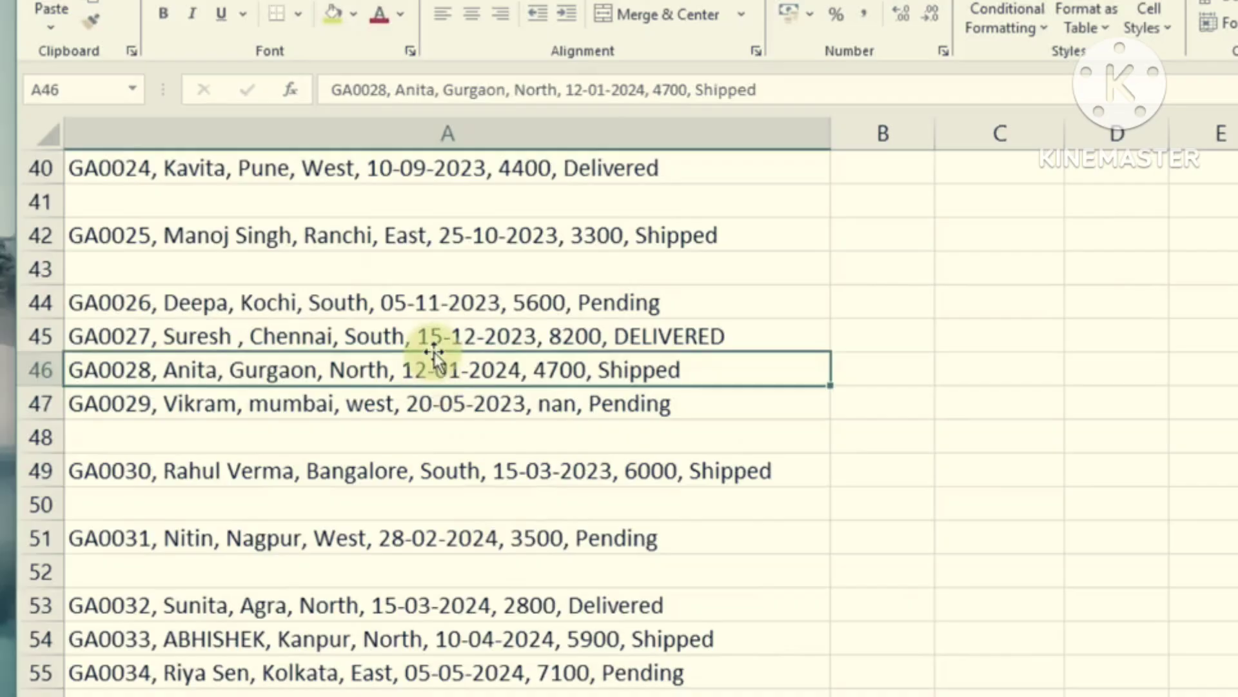
scroll(438, 360, up, 4)
click(438, 361)
scroll(438, 361, up, 9)
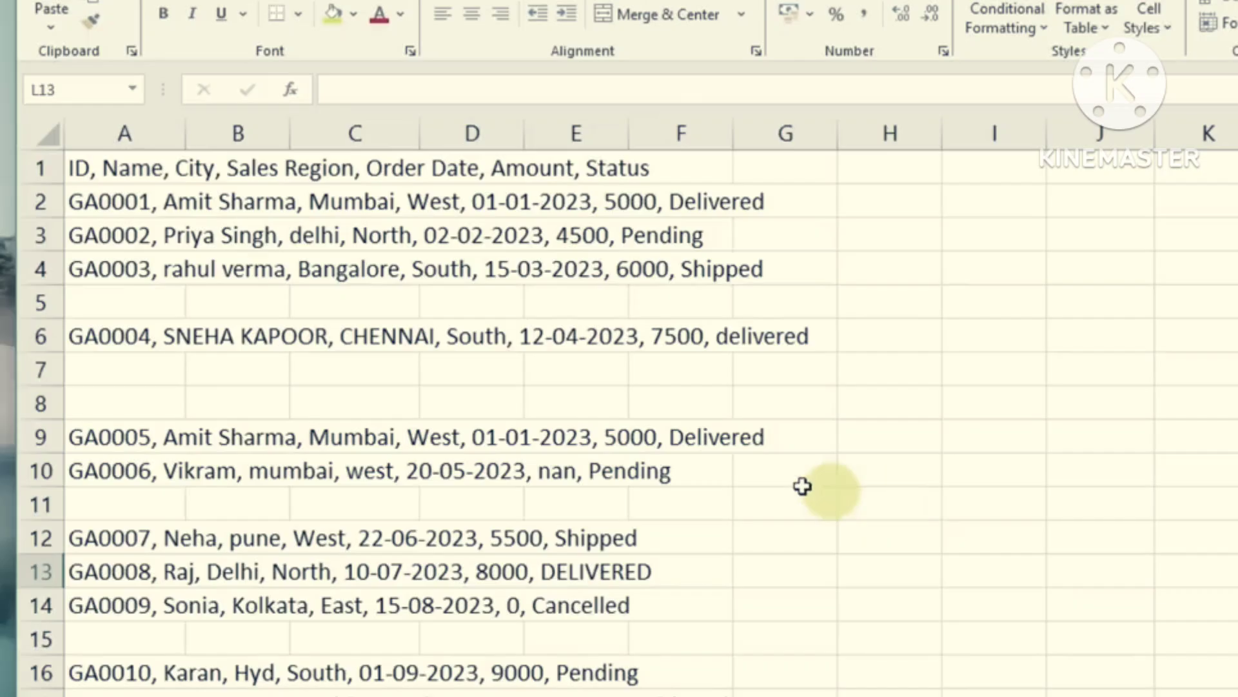
Skim the whole unformatted list of sales records from the header downward and return to the first row.
click(626, 435)
scroll(626, 435, down, 4)
scroll(630, 434, up, 4)
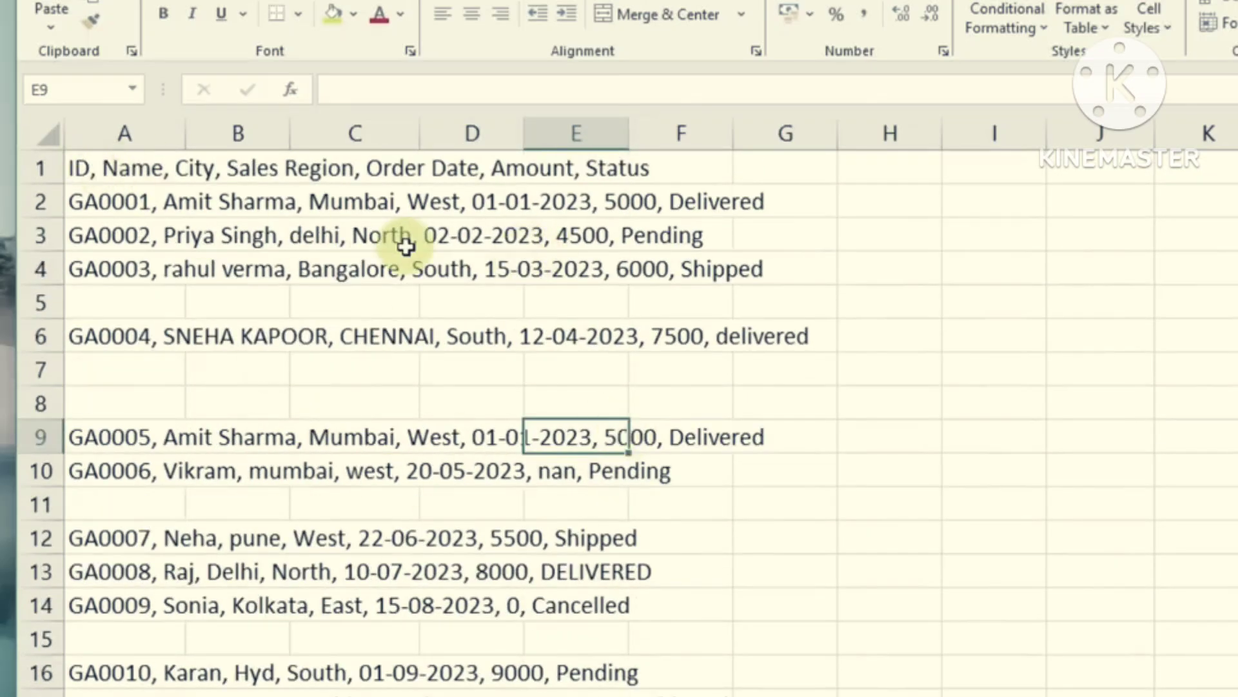
scroll(404, 242, down, 8)
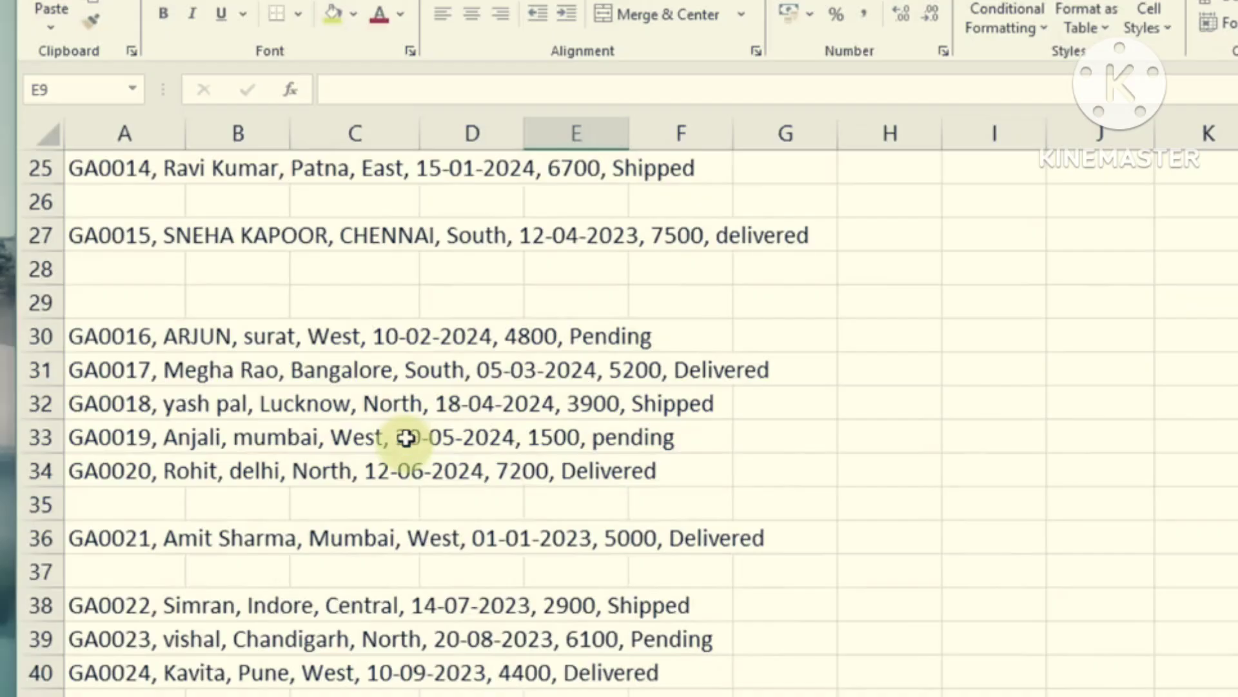
scroll(406, 433, down, 5)
scroll(407, 426, up, 13)
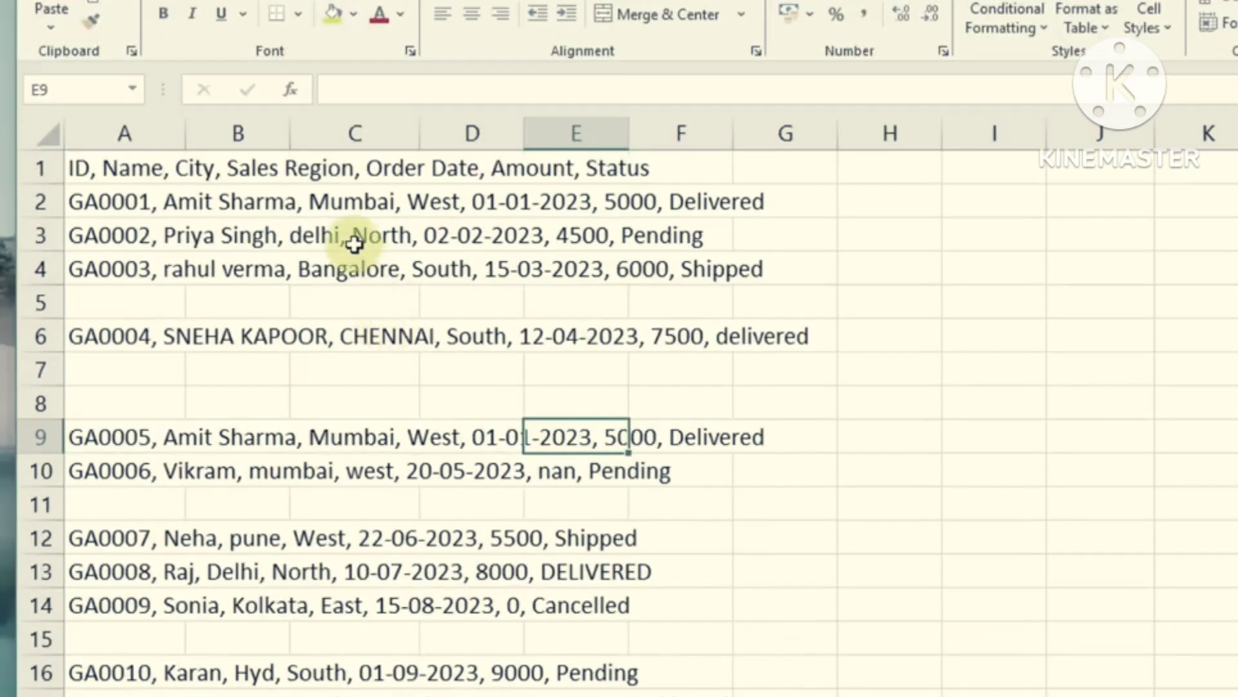
Auto-fit column A so every record fits within it, and select the whole column.
click(354, 244)
click(139, 210)
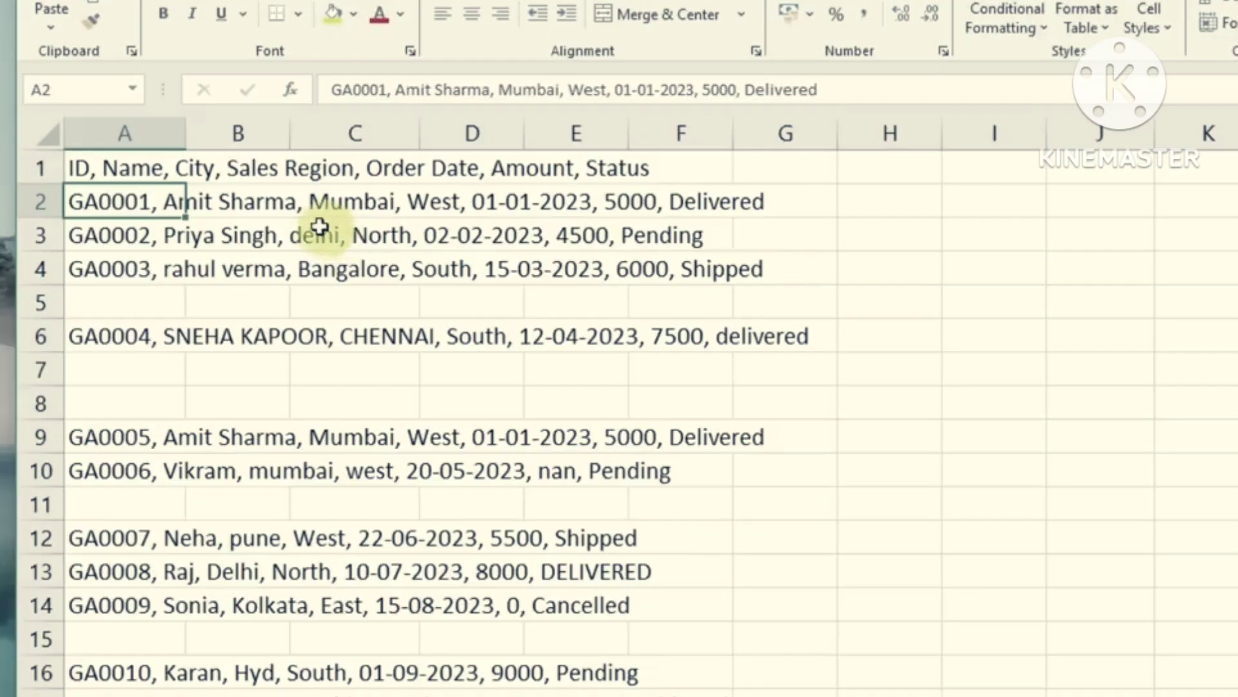
double_click(187, 131)
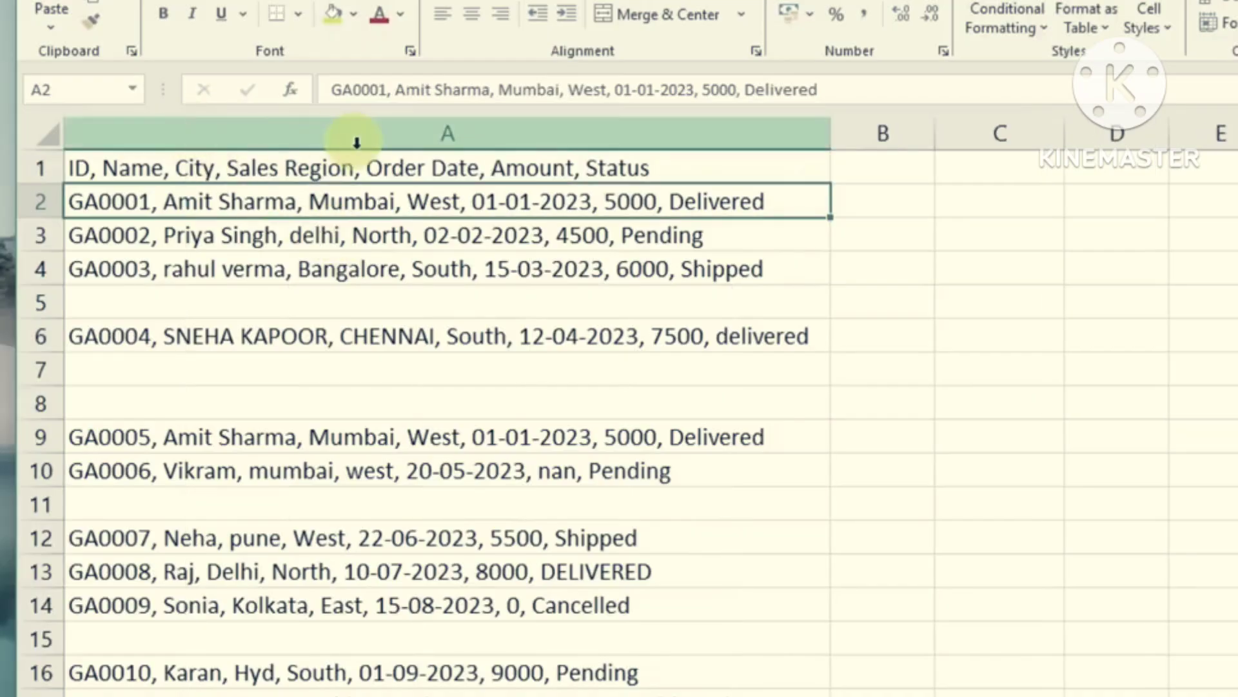
click(464, 121)
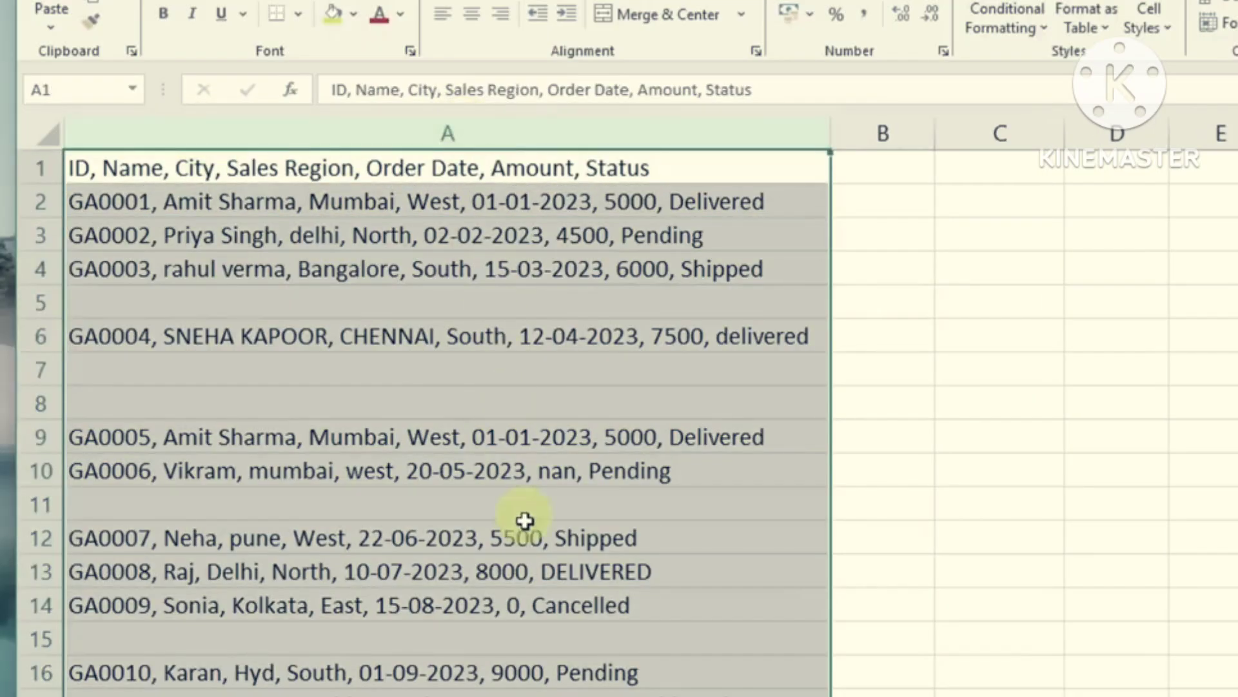
Examine the combined header in A1, columns B to D beside it, and rows 5, 7 and 8 between the records.
click(155, 174)
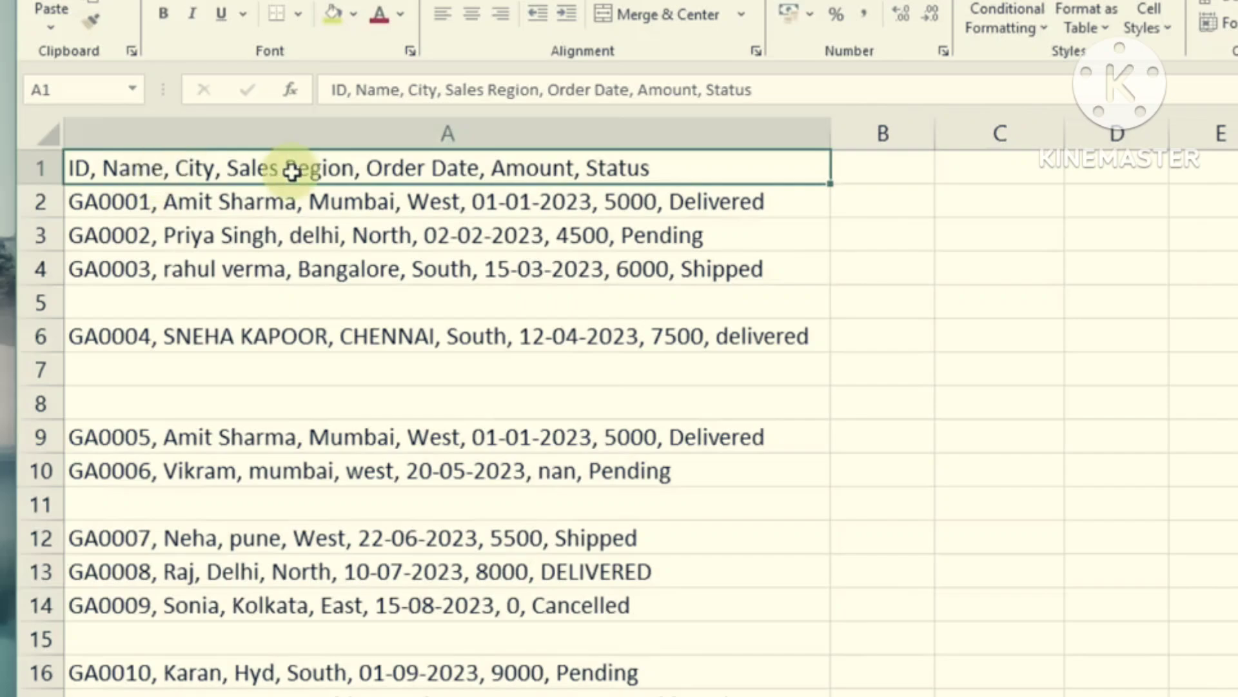
click(1004, 133)
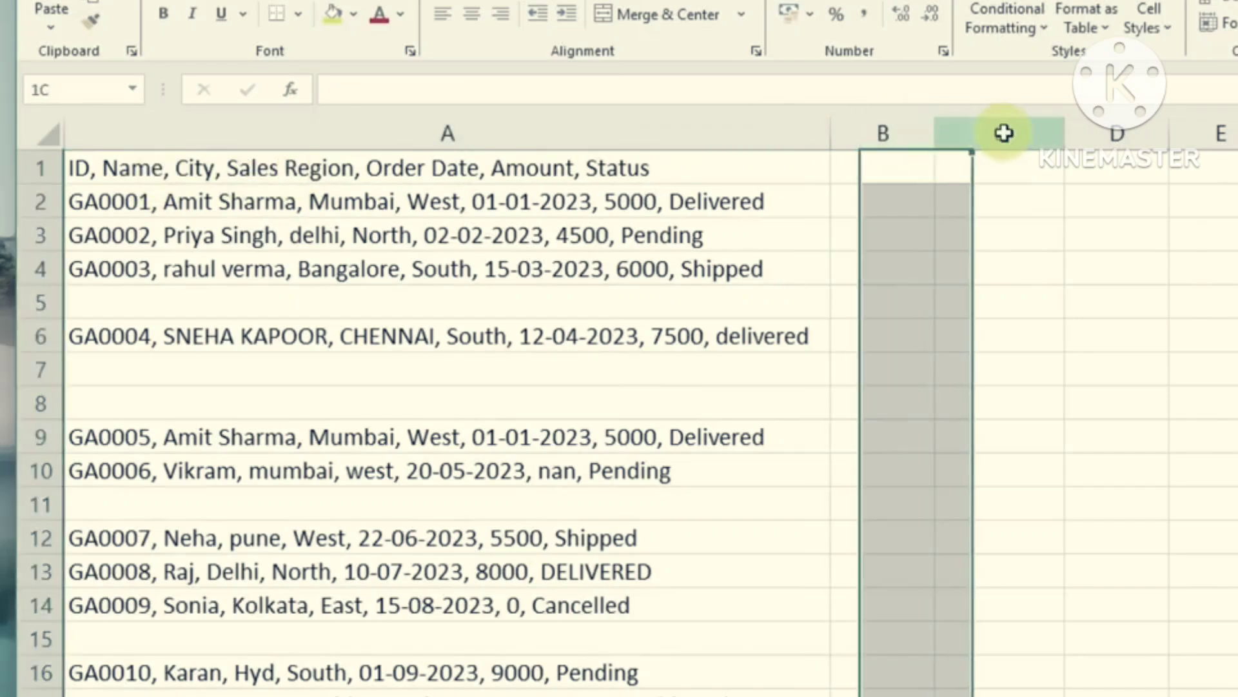
click(1118, 132)
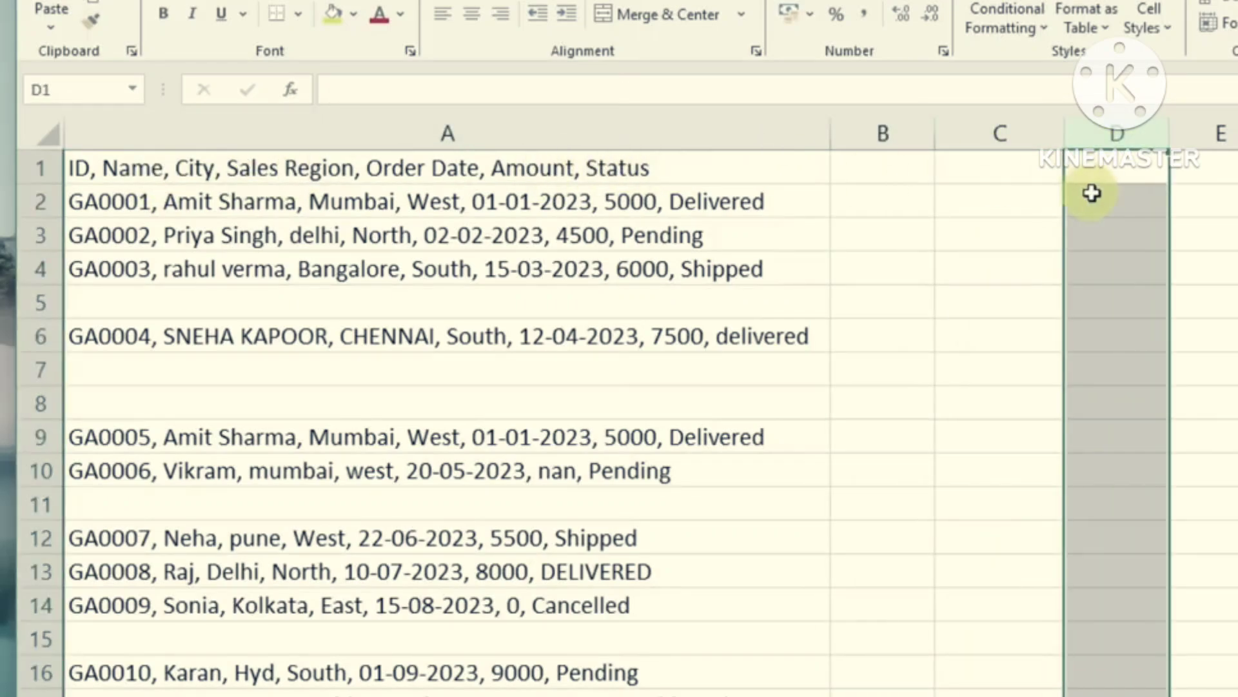
click(976, 290)
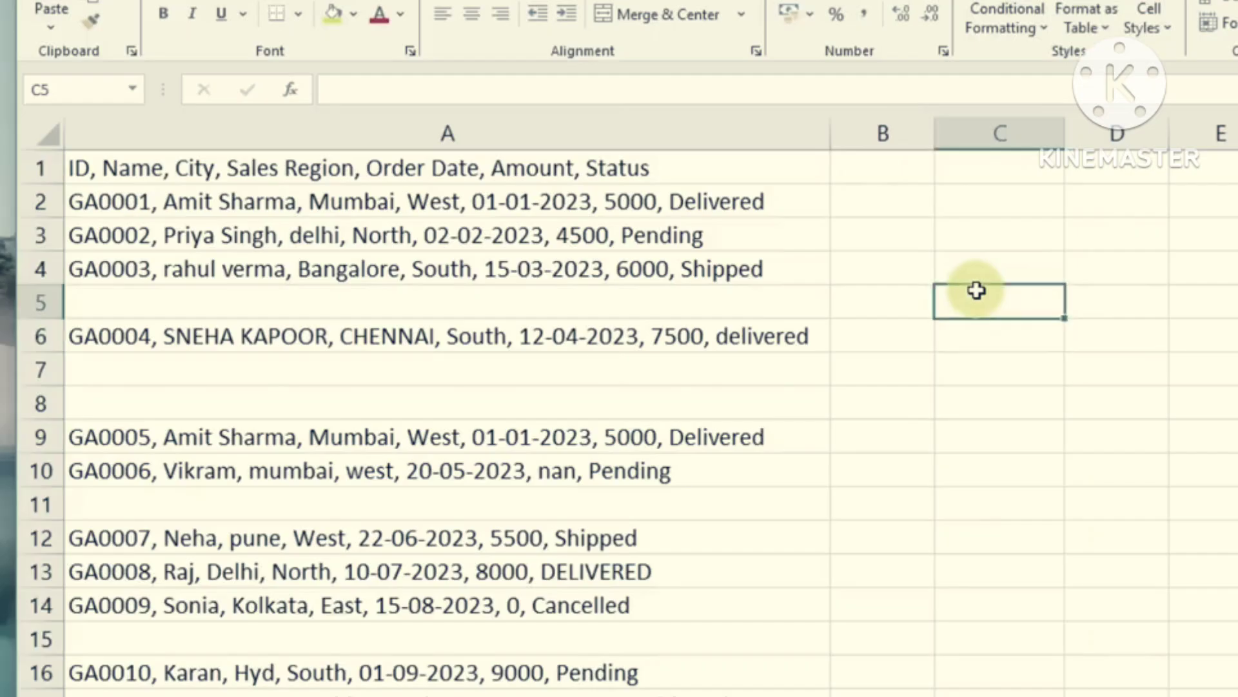
click(45, 300)
click(29, 365)
click(39, 403)
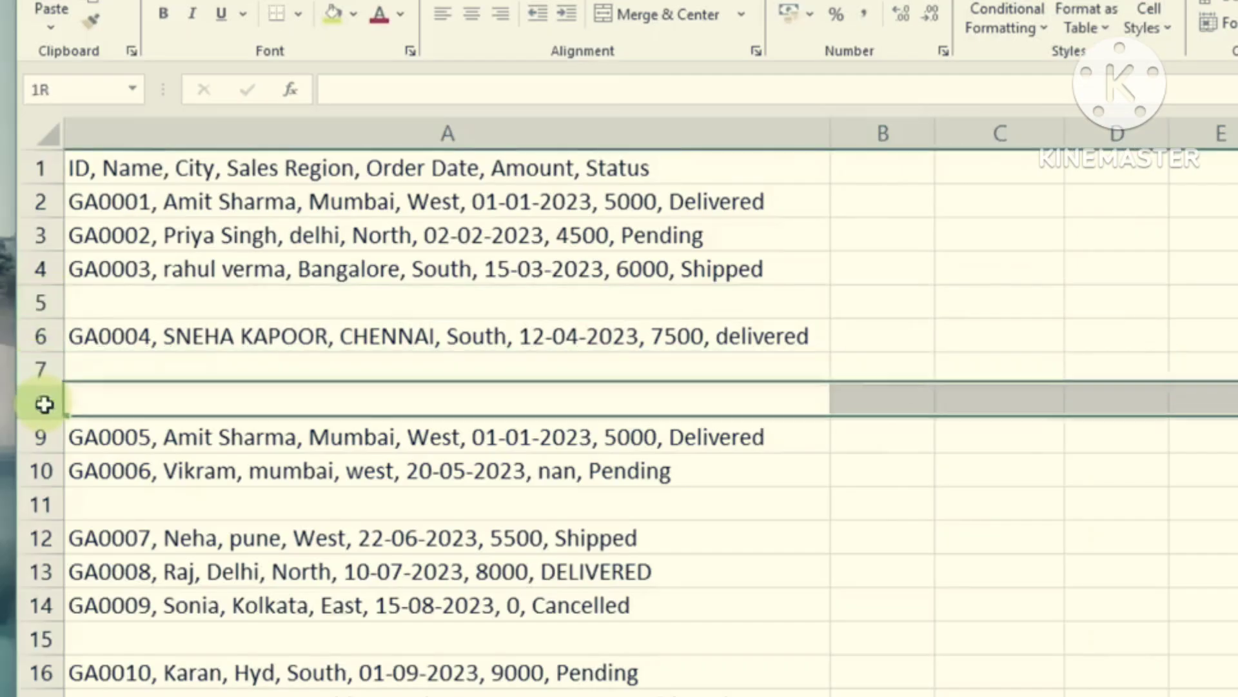
Examine blank rows 7 and 8 and the other empty rows scattered down the list of sales records.
click(261, 372)
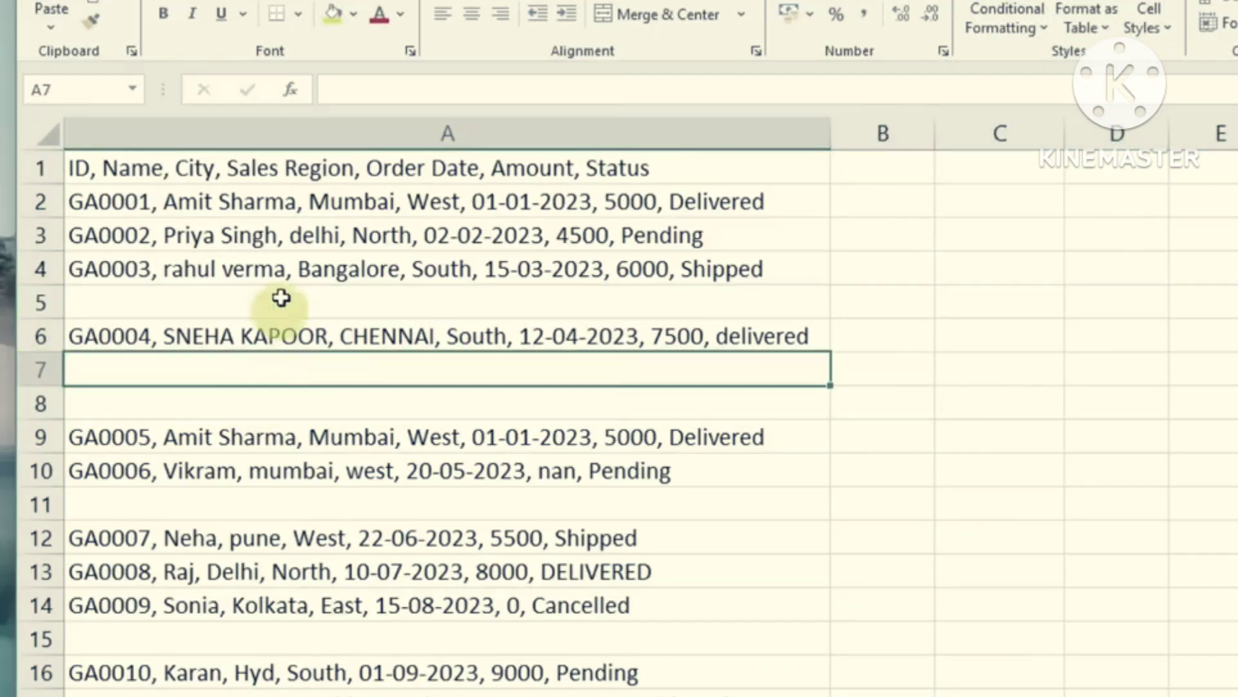
scroll(323, 451, down, 9)
scroll(327, 452, down, 8)
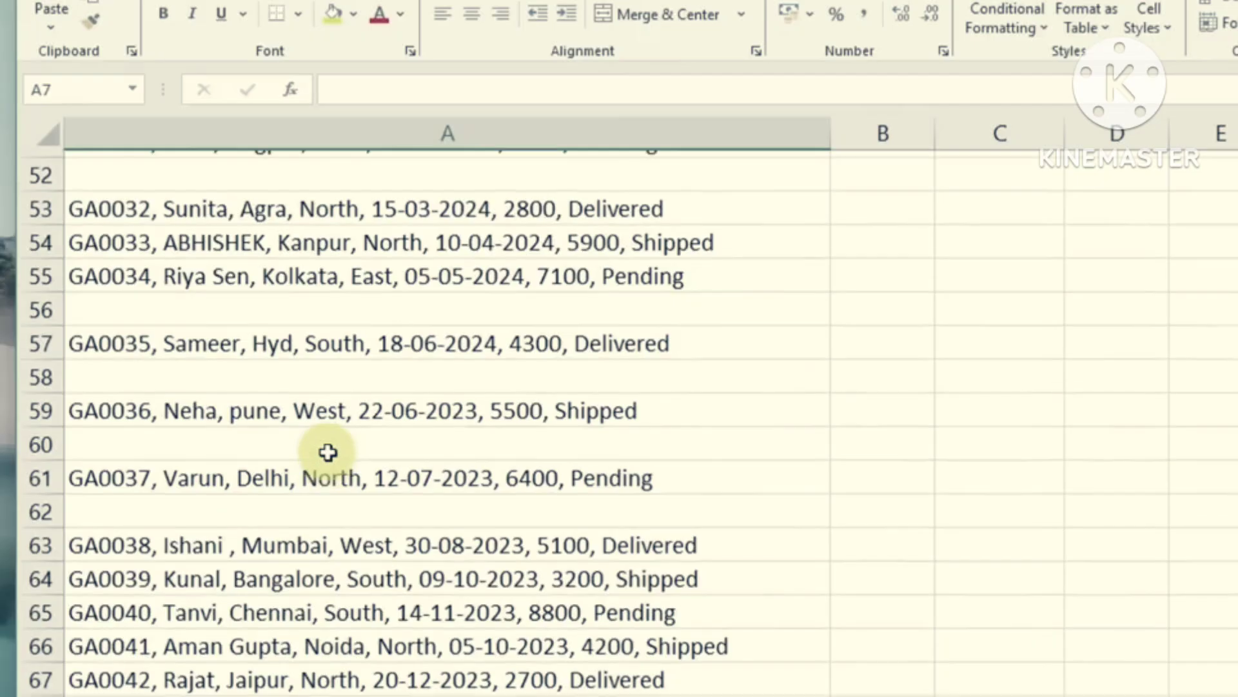
scroll(328, 452, up, 17)
click(152, 409)
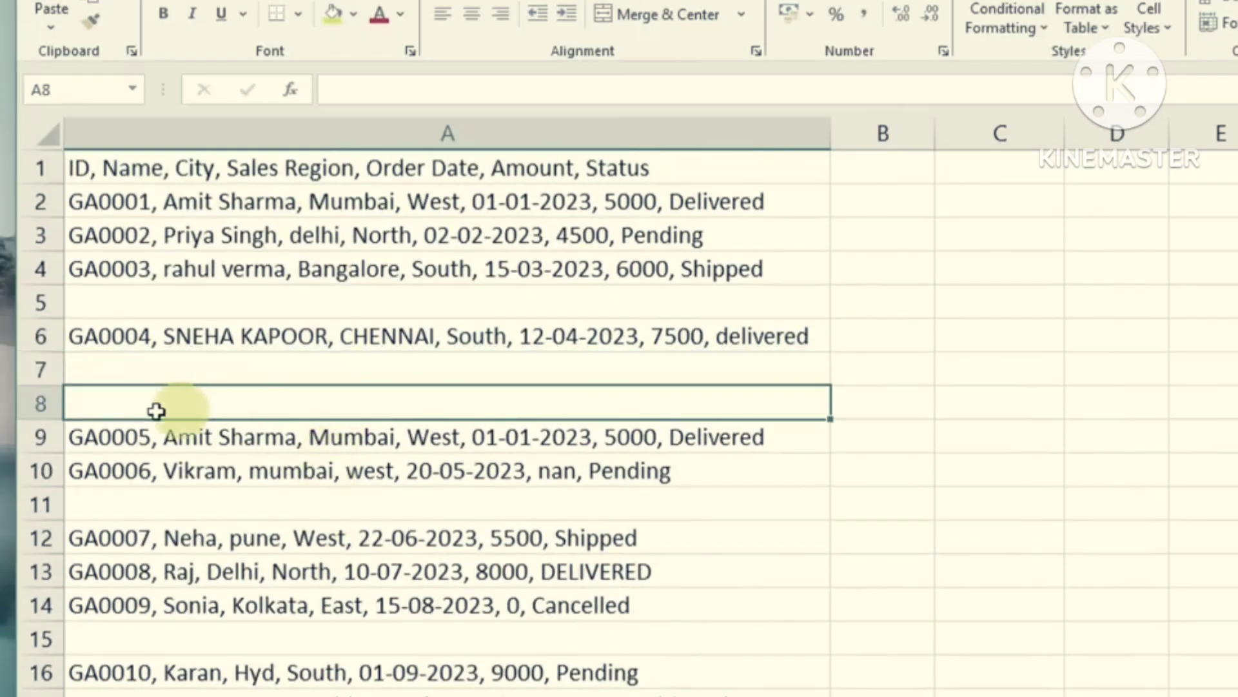
click(29, 361)
click(39, 402)
click(40, 369)
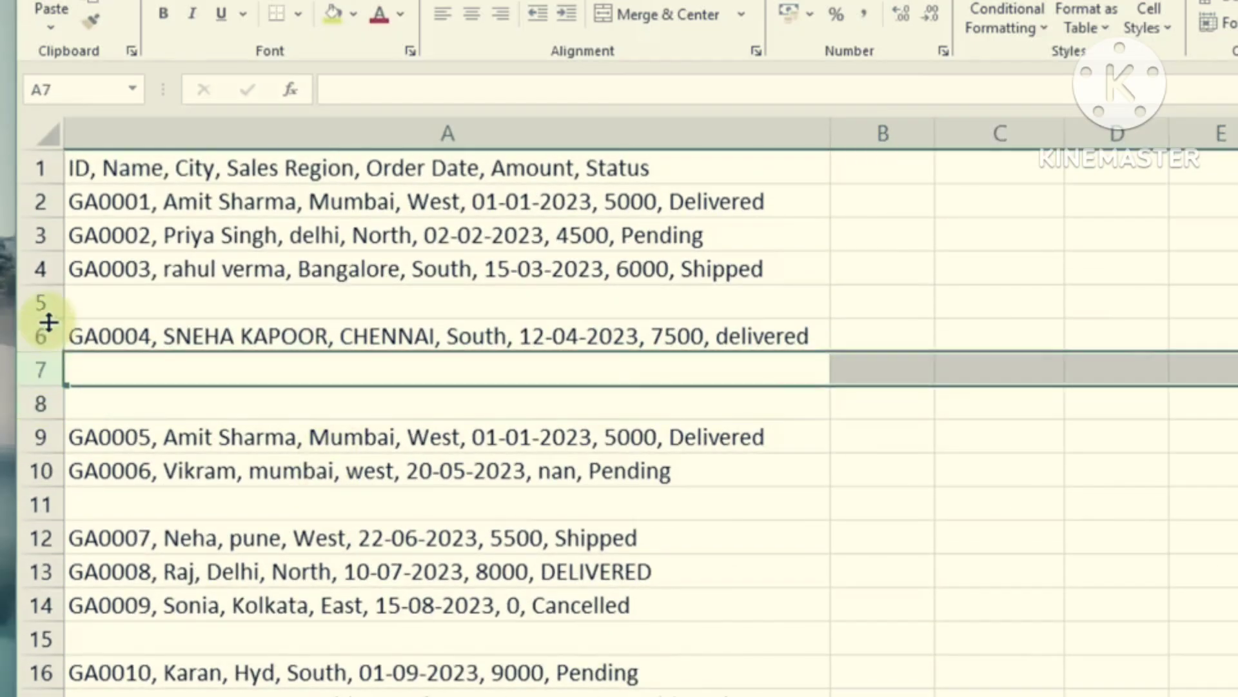
Delete blank row 5 between records GA0003 and GA0004.
click(38, 304)
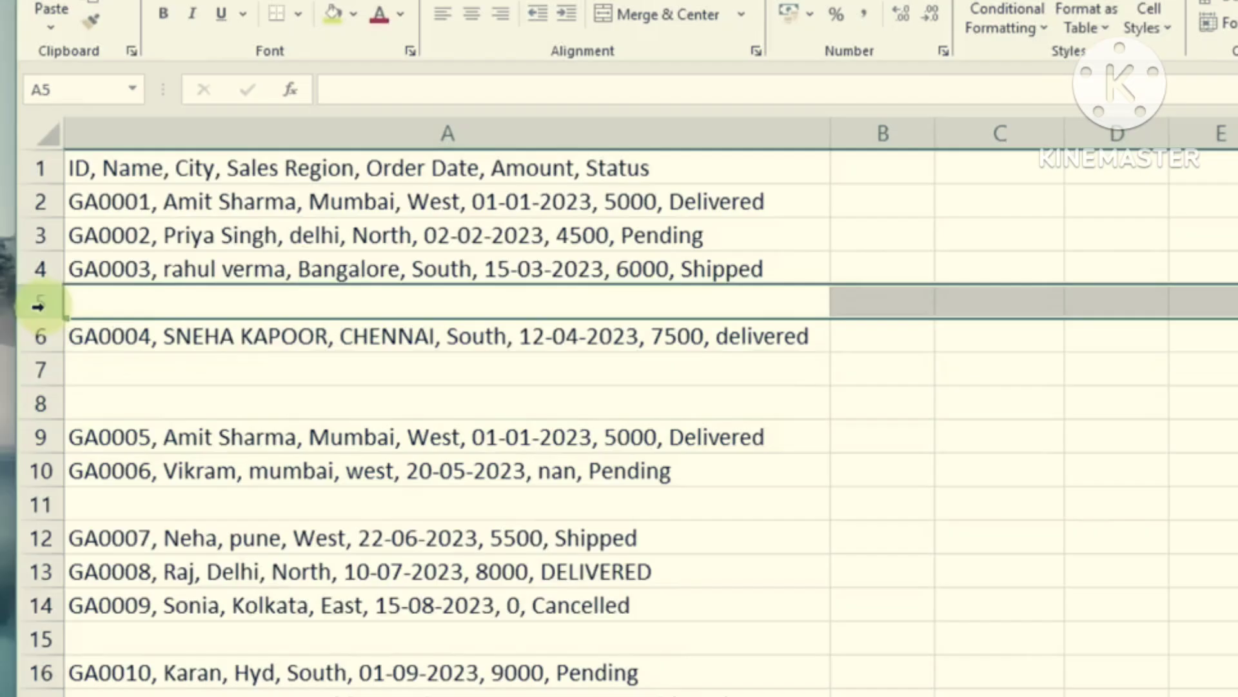
right_click(38, 306)
click(108, 539)
click(347, 375)
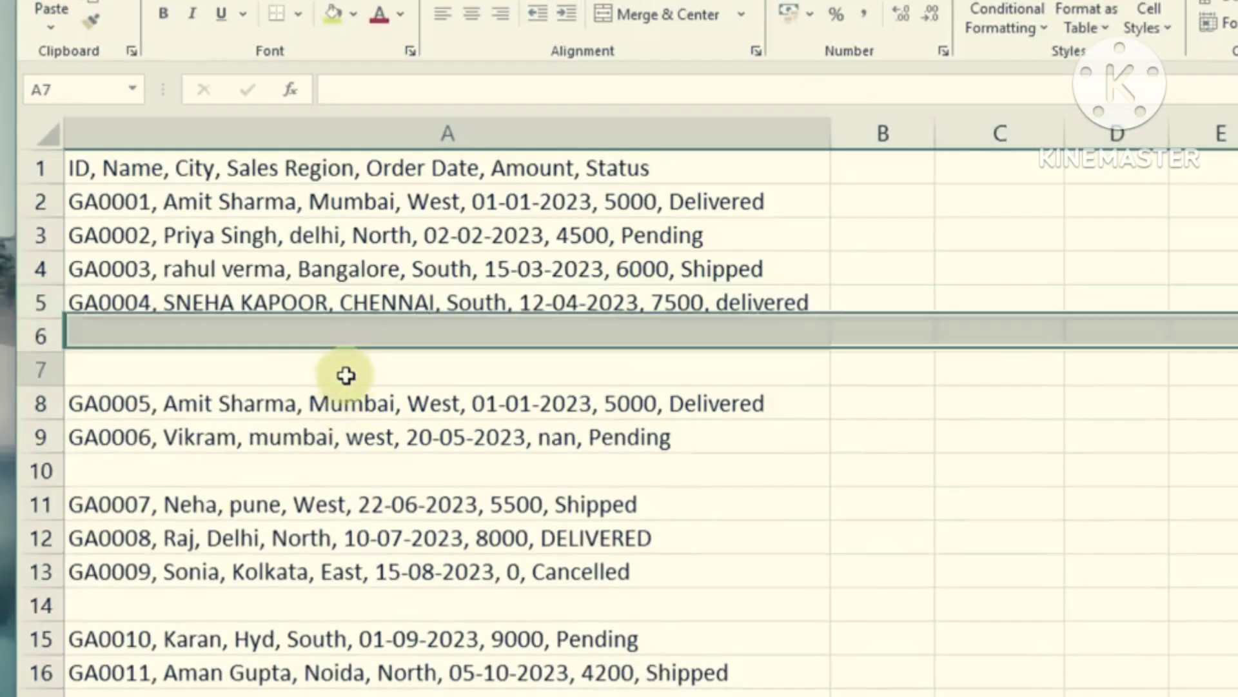
Survey the remaining blank rows down the whole list and return to the one below record GA0004.
scroll(361, 368, down, 7)
scroll(401, 565, down, 4)
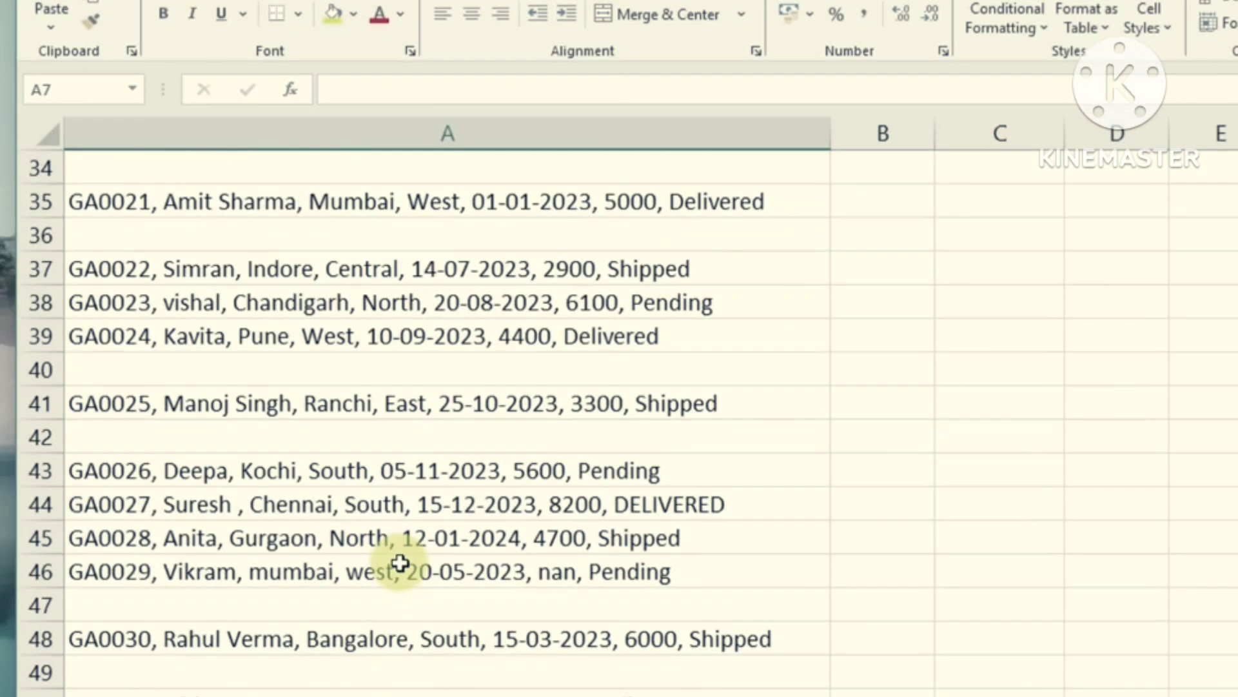
scroll(401, 565, down, 8)
scroll(370, 573, up, 16)
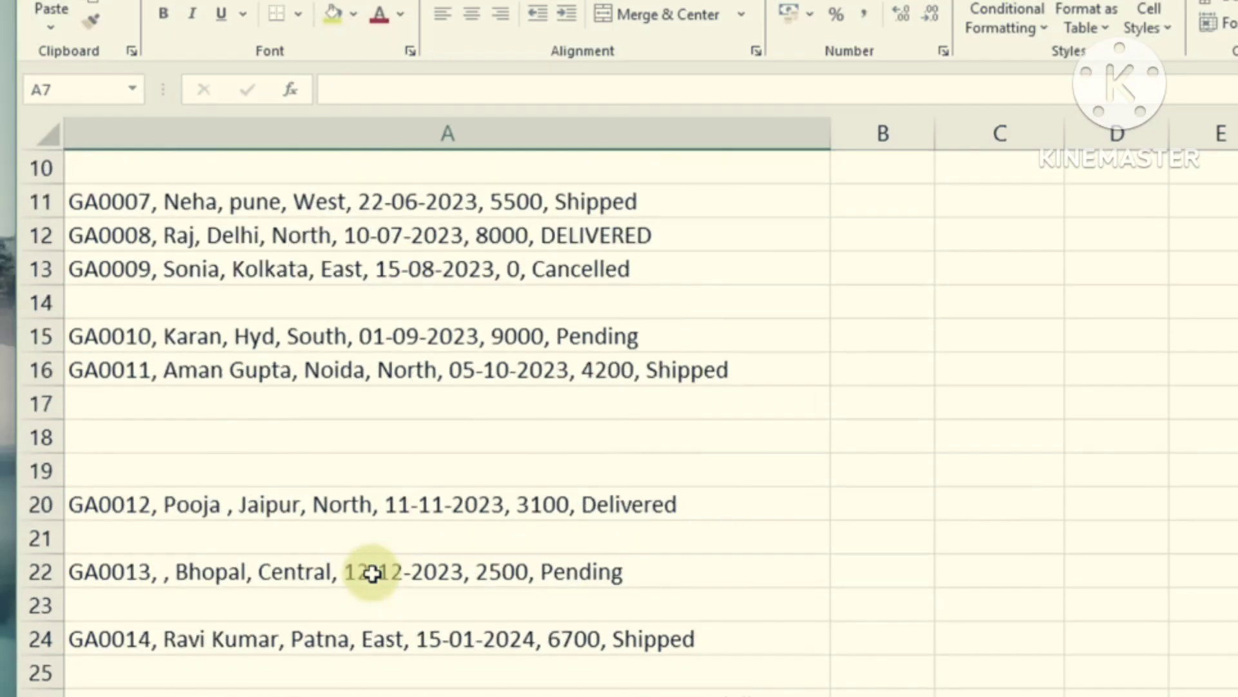
scroll(372, 573, up, 3)
click(369, 337)
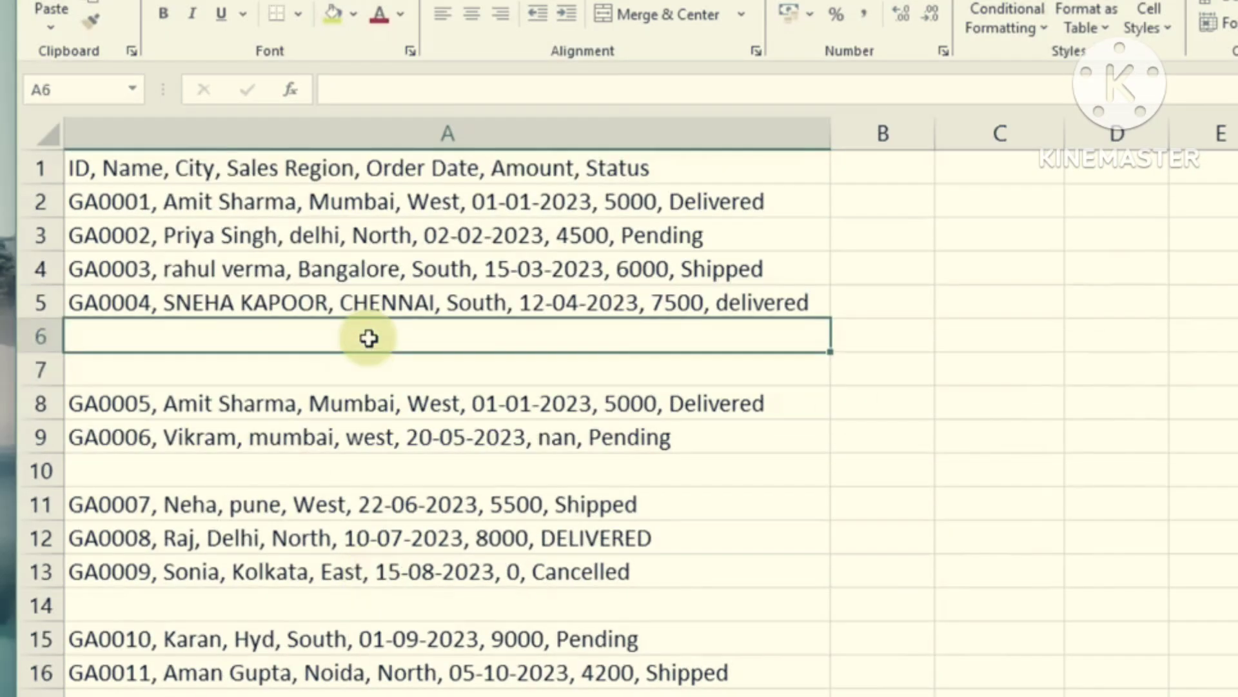
Select the raw data in column A from the header in A1 through the last record in A77.
click(354, 134)
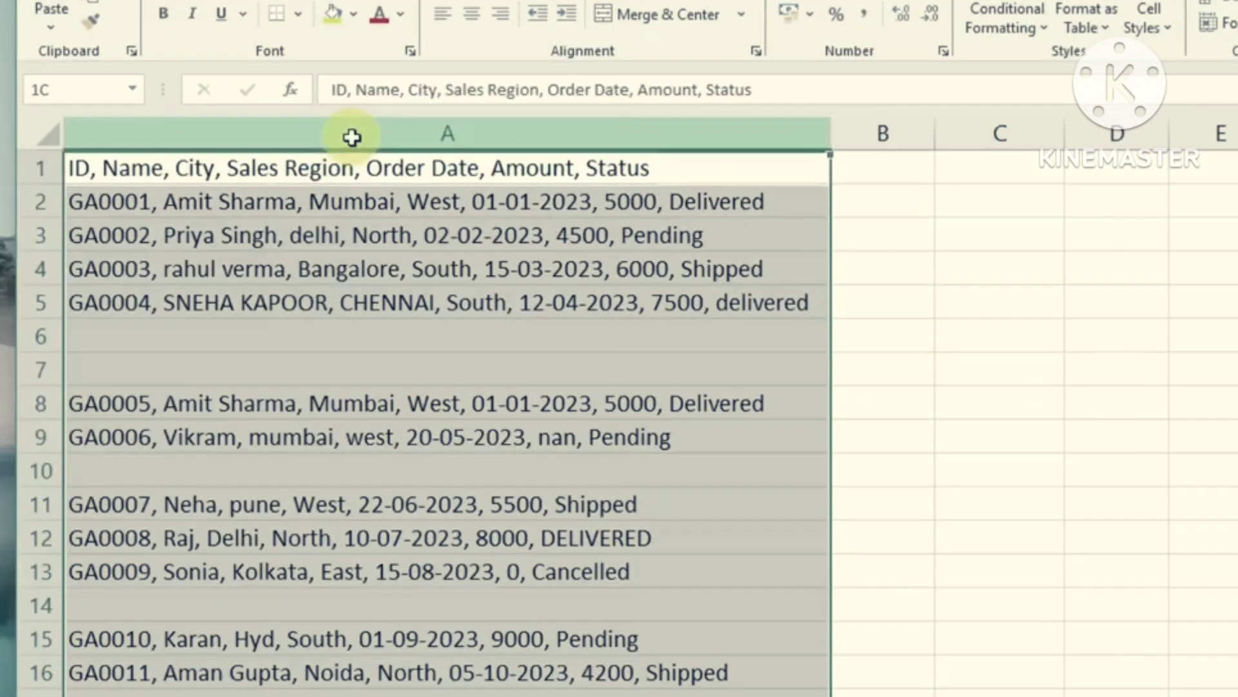
click(478, 264)
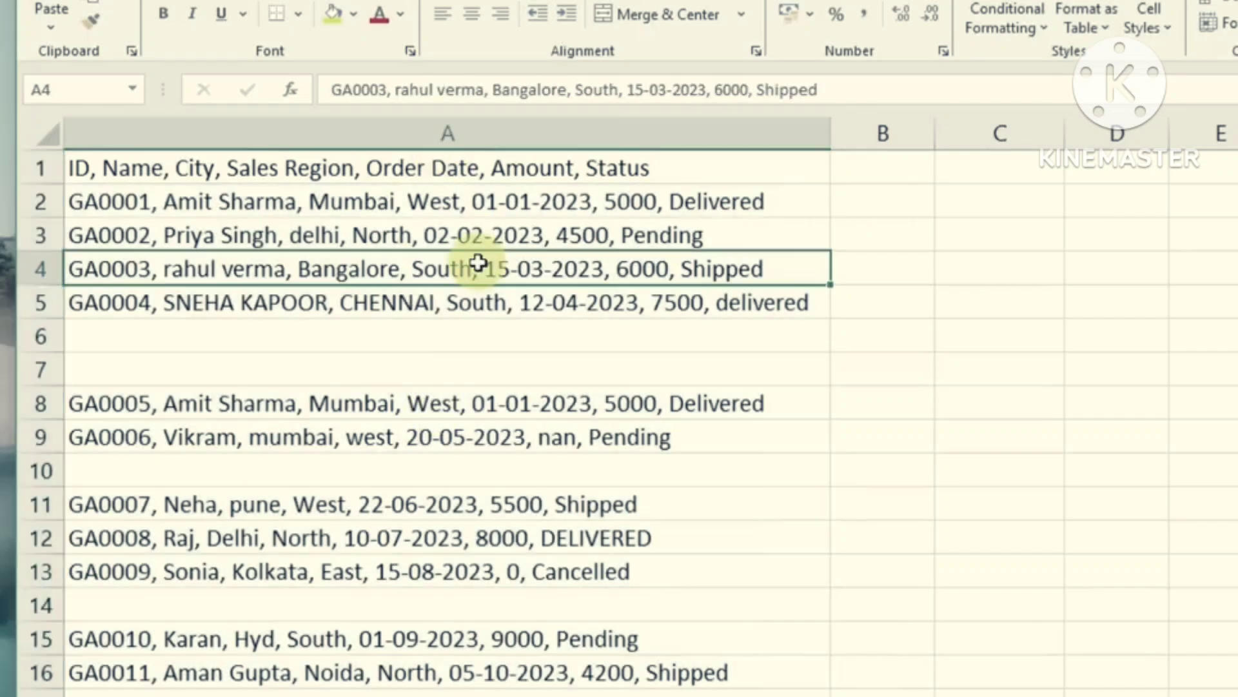
click(424, 133)
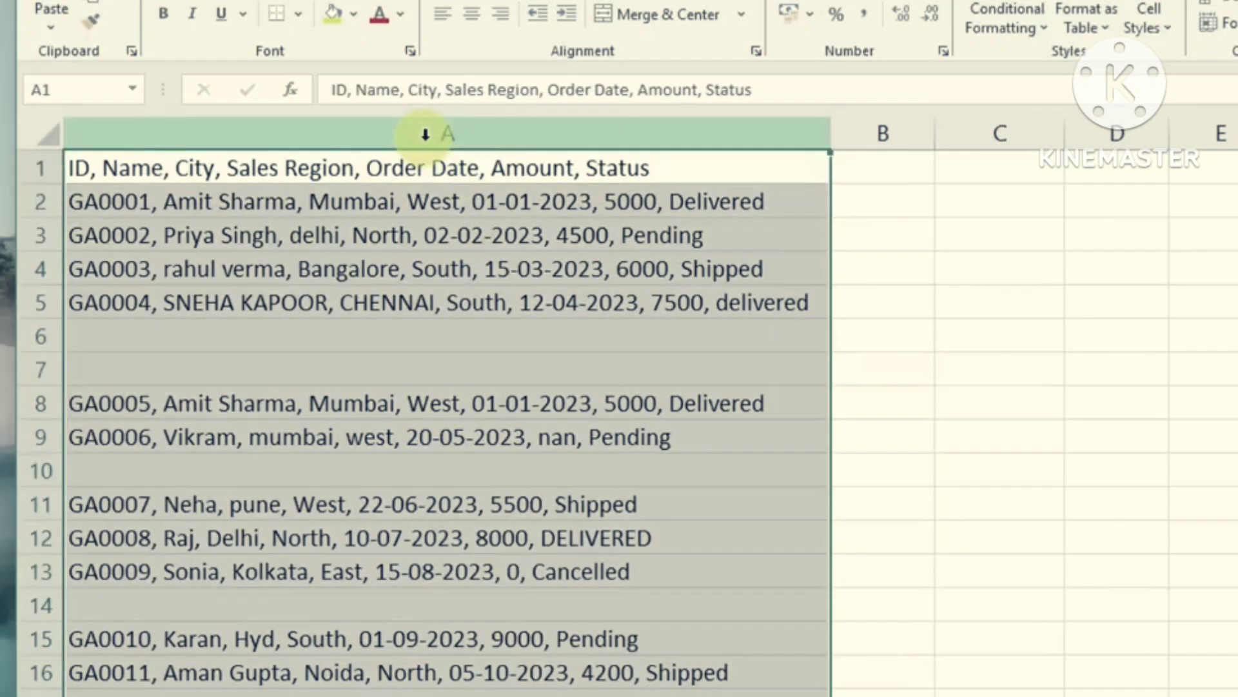
scroll(511, 492, down, 8)
scroll(525, 504, up, 6)
scroll(530, 506, up, 2)
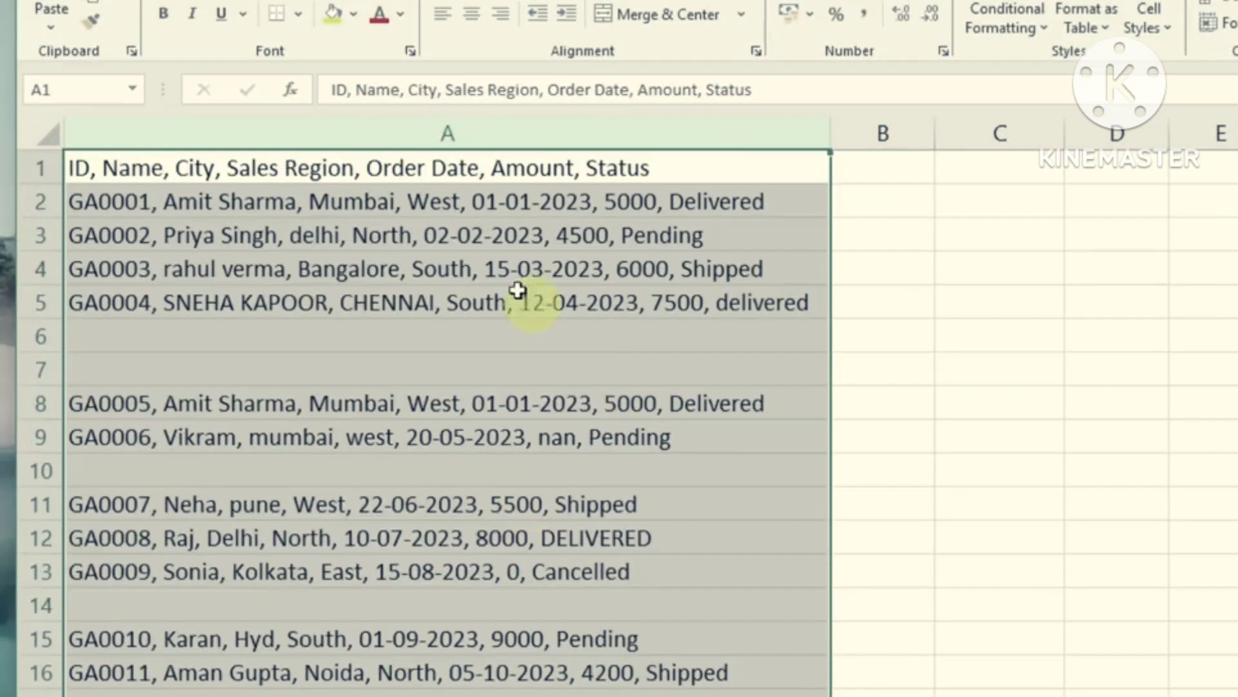
drag(470, 172, 529, 600)
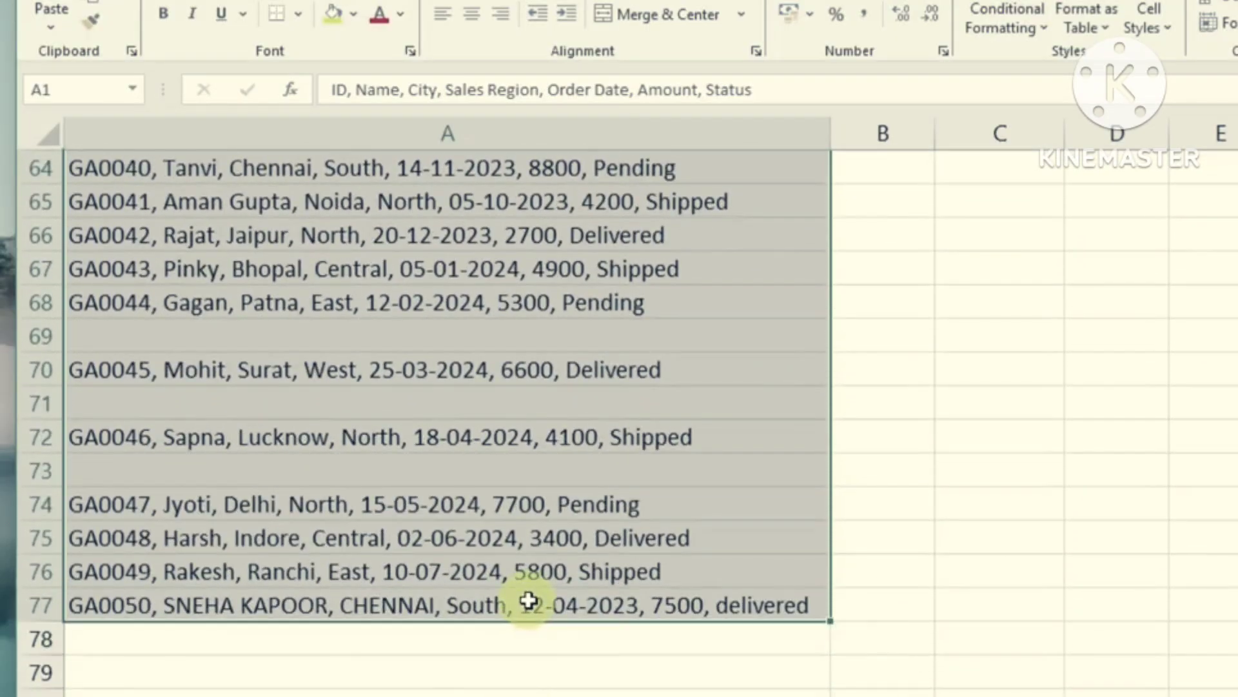
scroll(529, 601, up, 20)
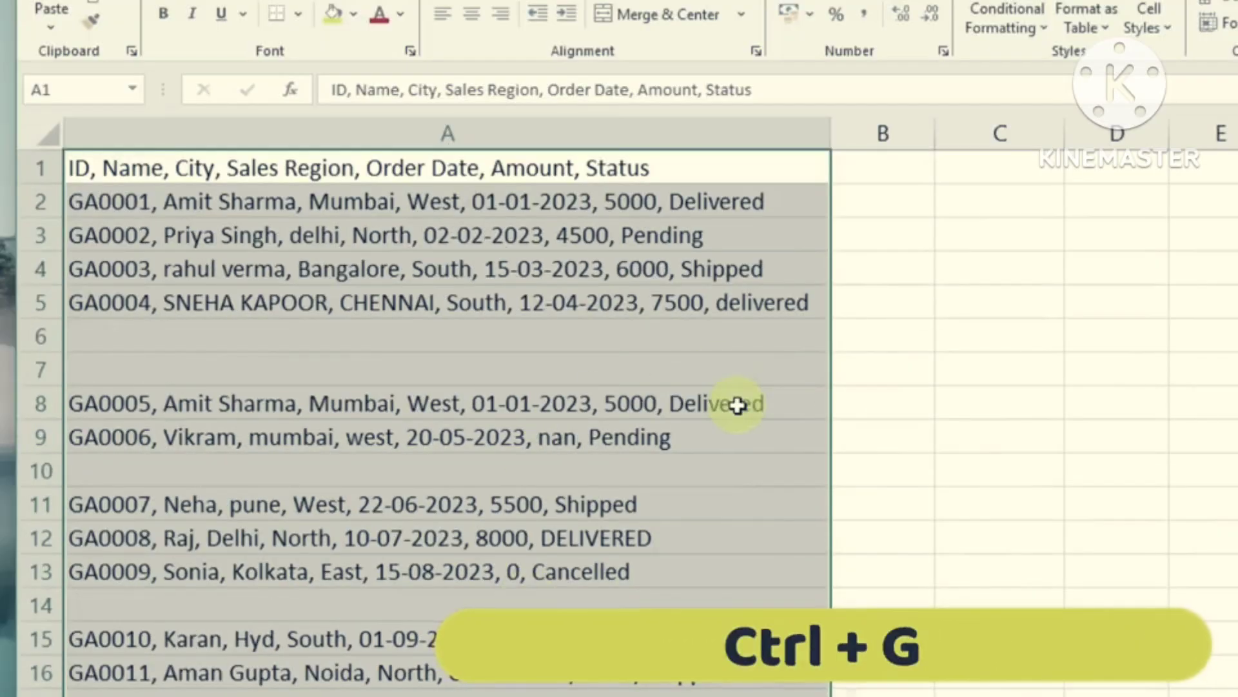
Select only the blank cells within the data range using Go To Special with the Blanks option, and check them down the list.
key(ctrl+g)
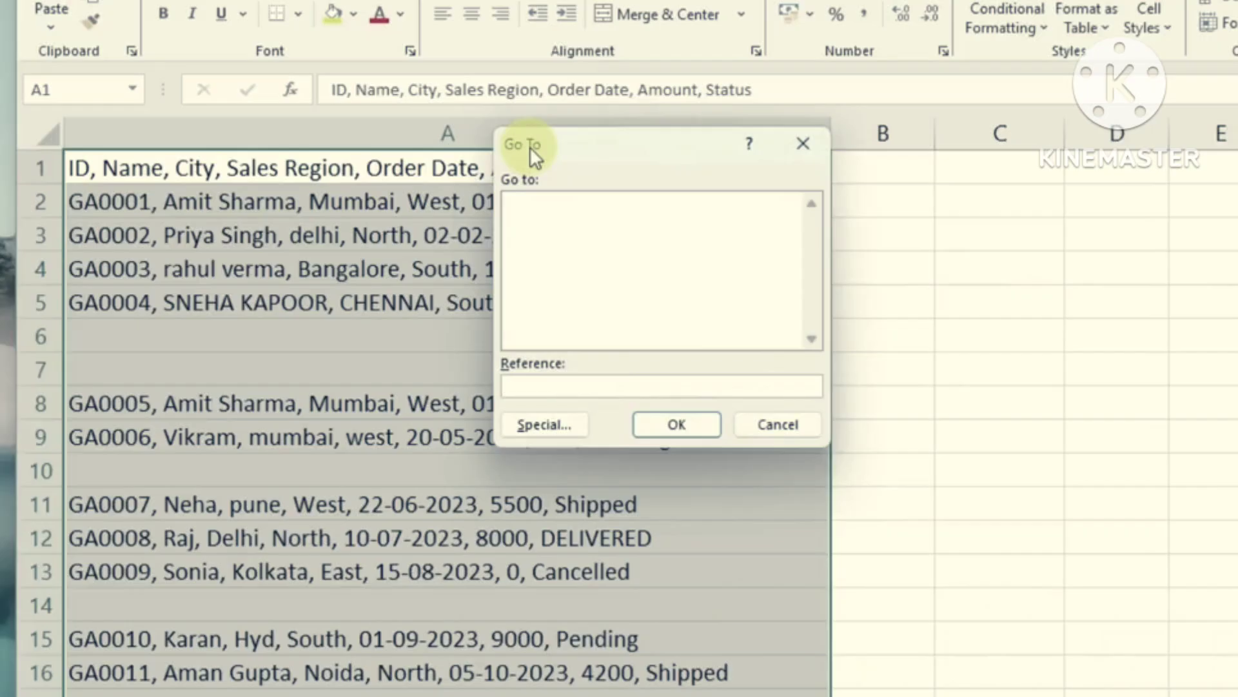
click(548, 425)
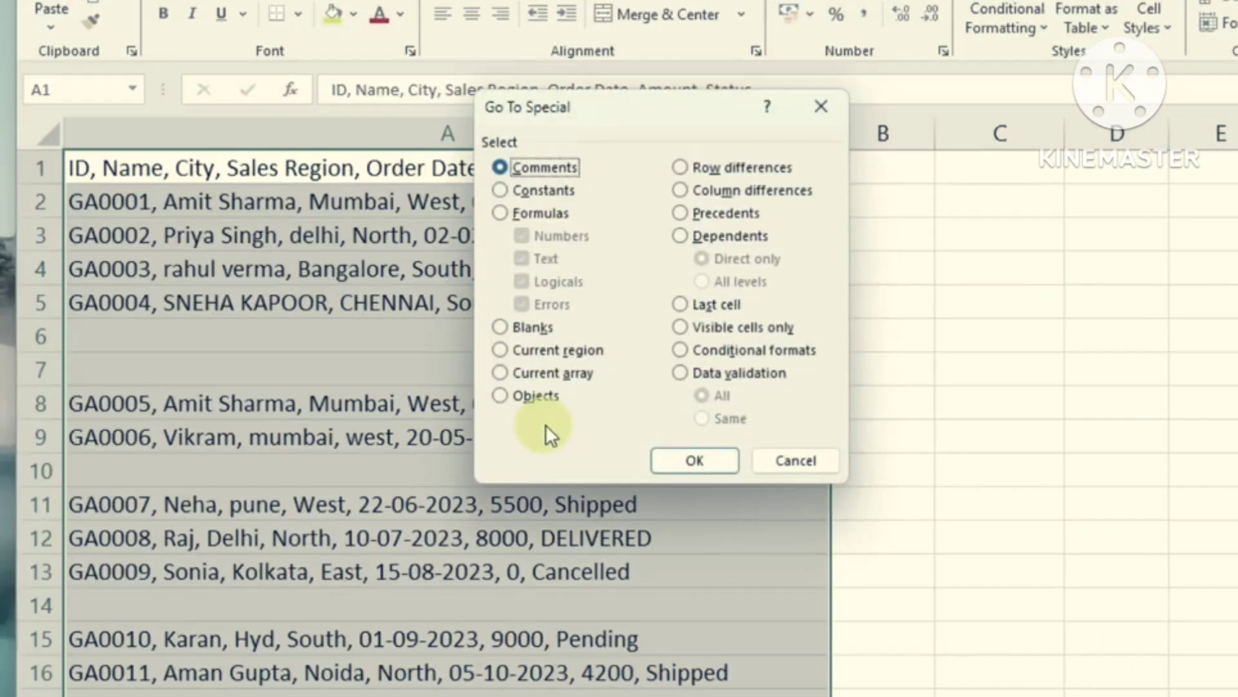
click(501, 329)
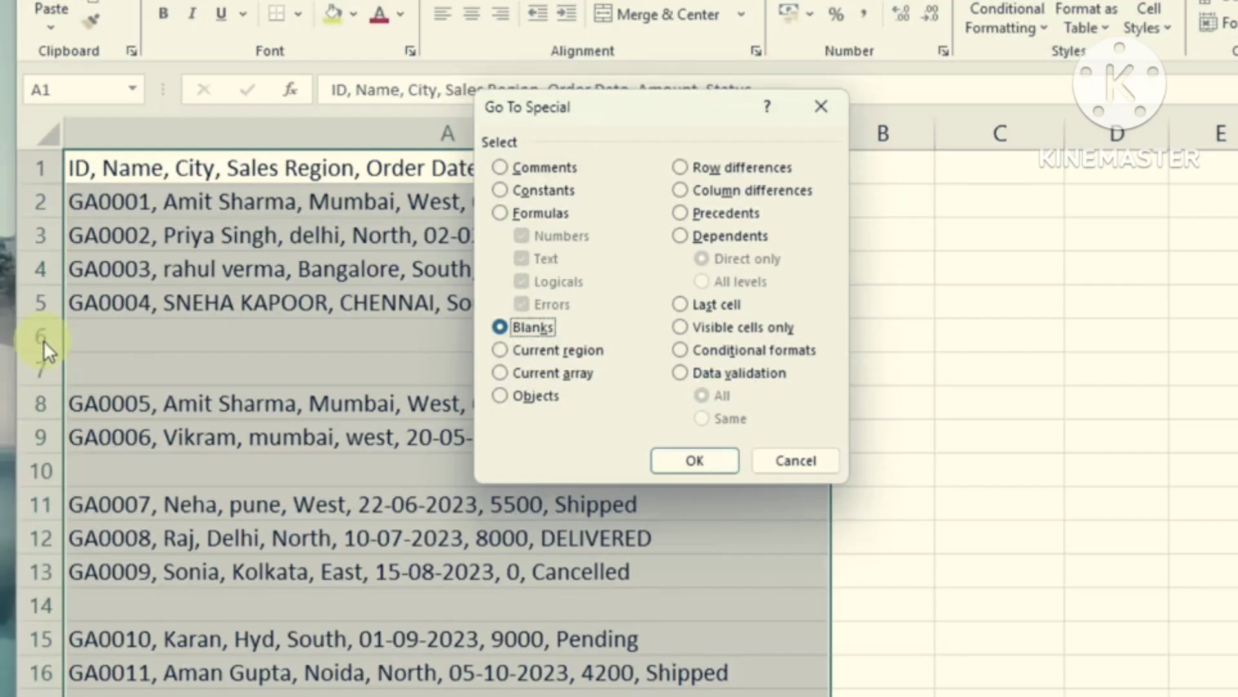
click(692, 460)
scroll(635, 393, down, 4)
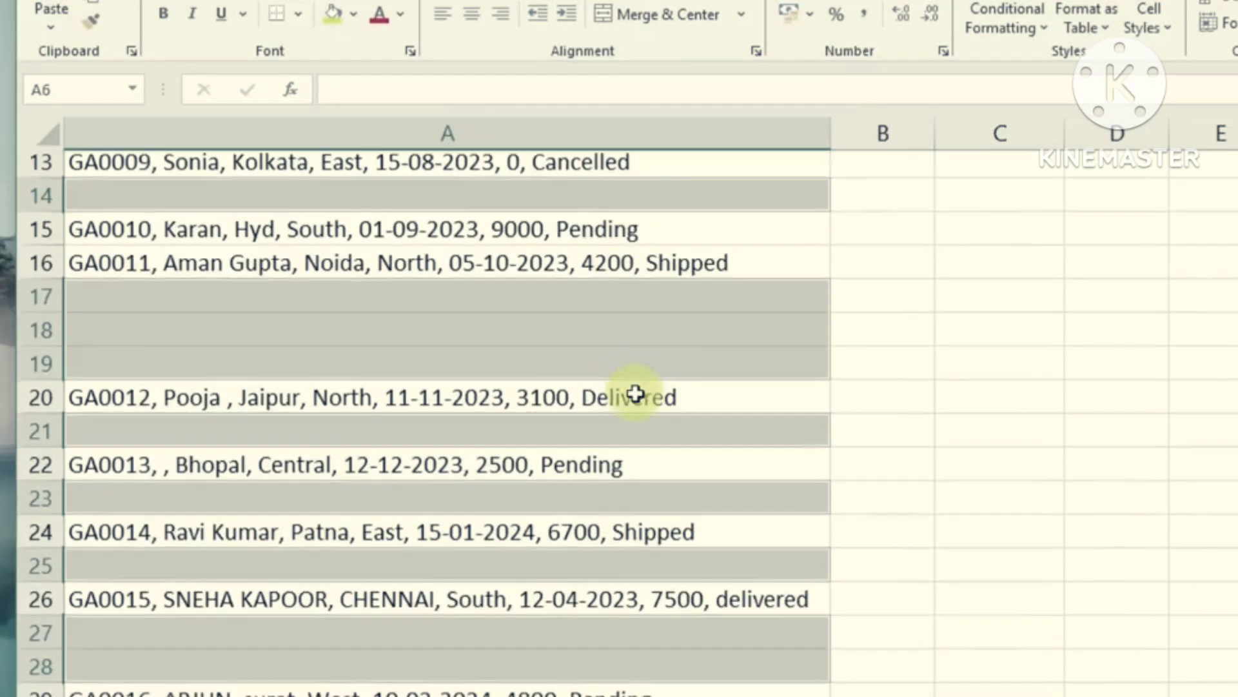
scroll(635, 393, down, 15)
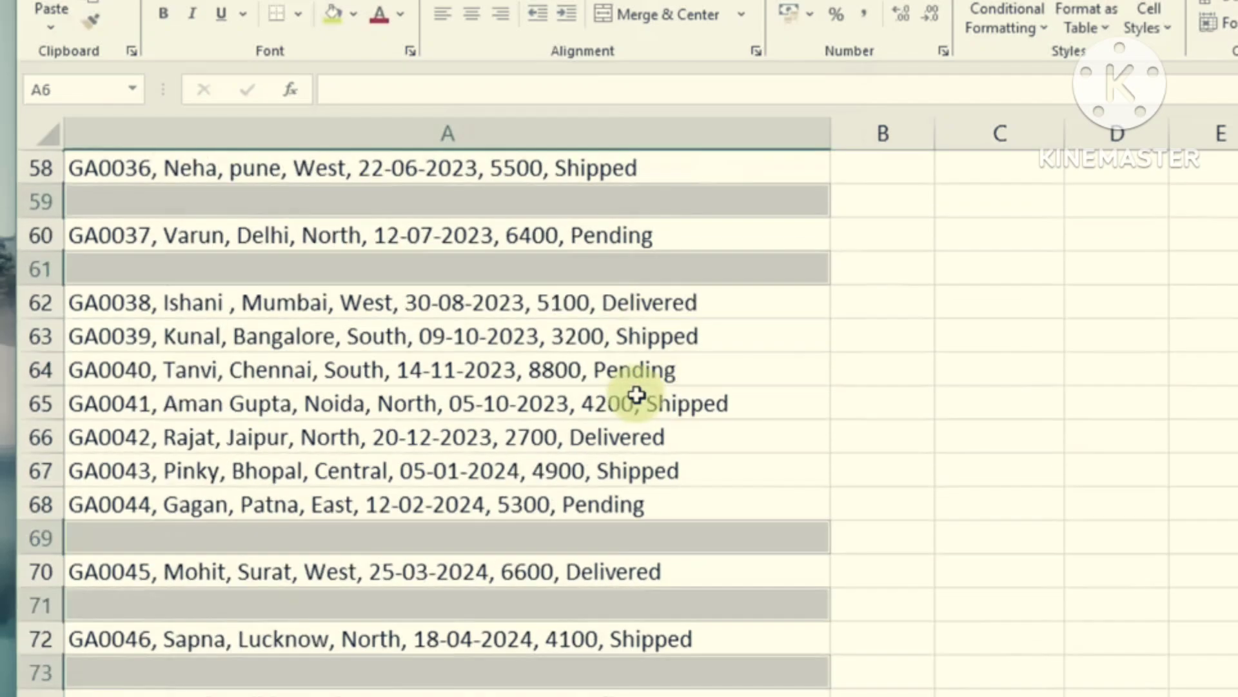
scroll(638, 395, down, 3)
scroll(652, 469, up, 11)
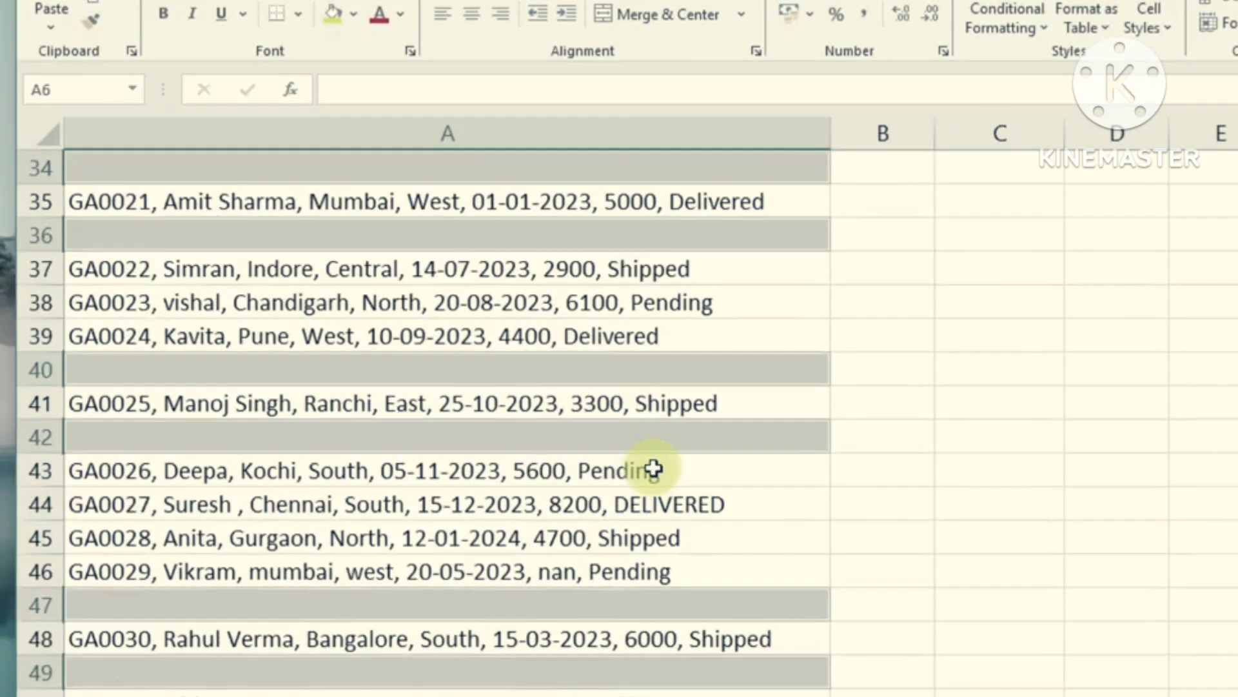
scroll(654, 469, up, 11)
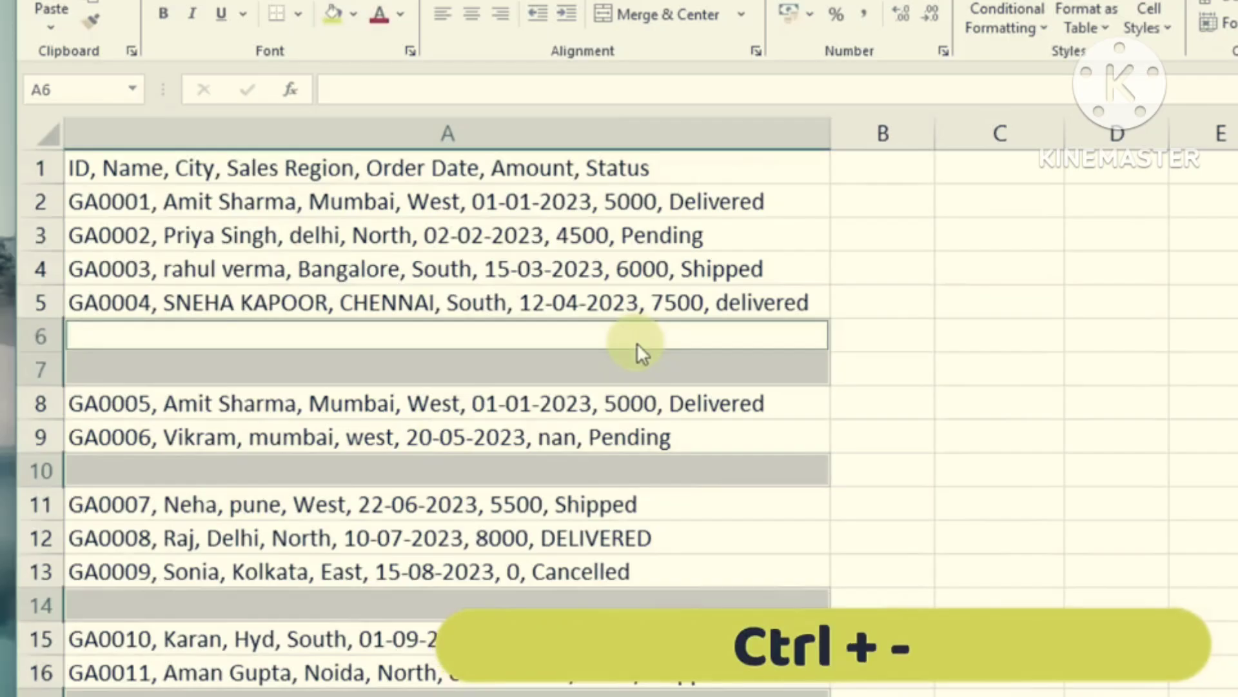
Delete the selected blank cells with the Entire row option and check the list for remaining gaps.
key(ctrl+minus)
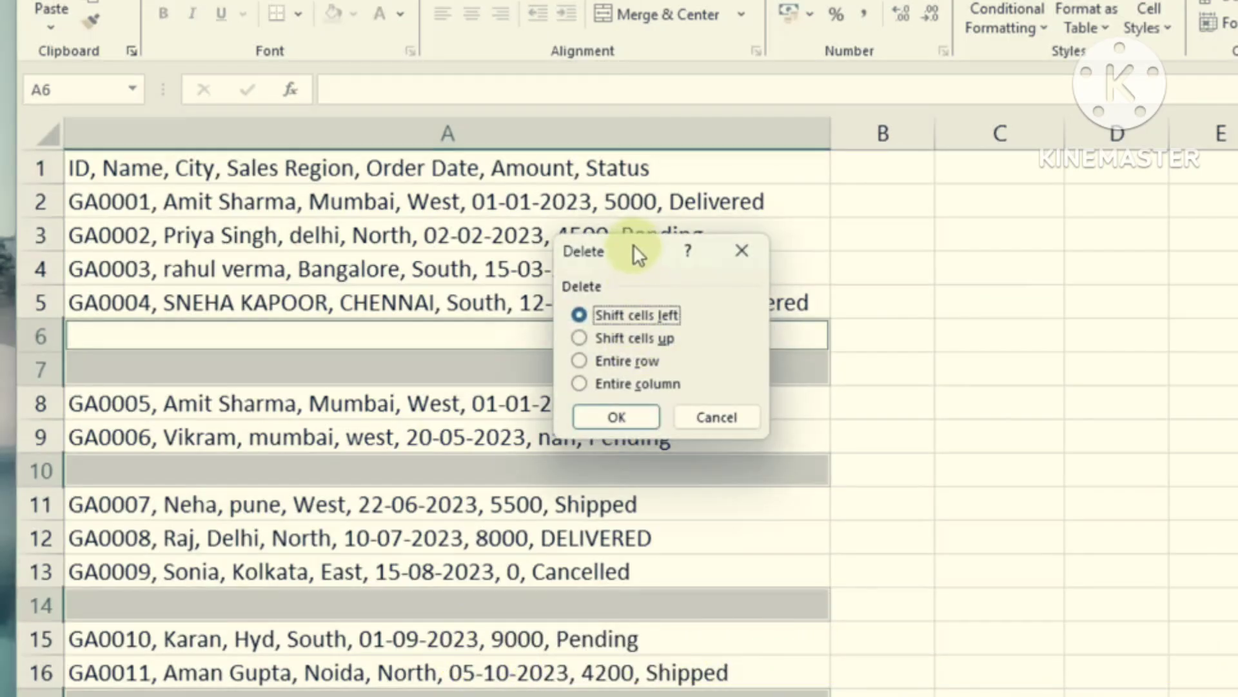
drag(634, 244, 625, 194)
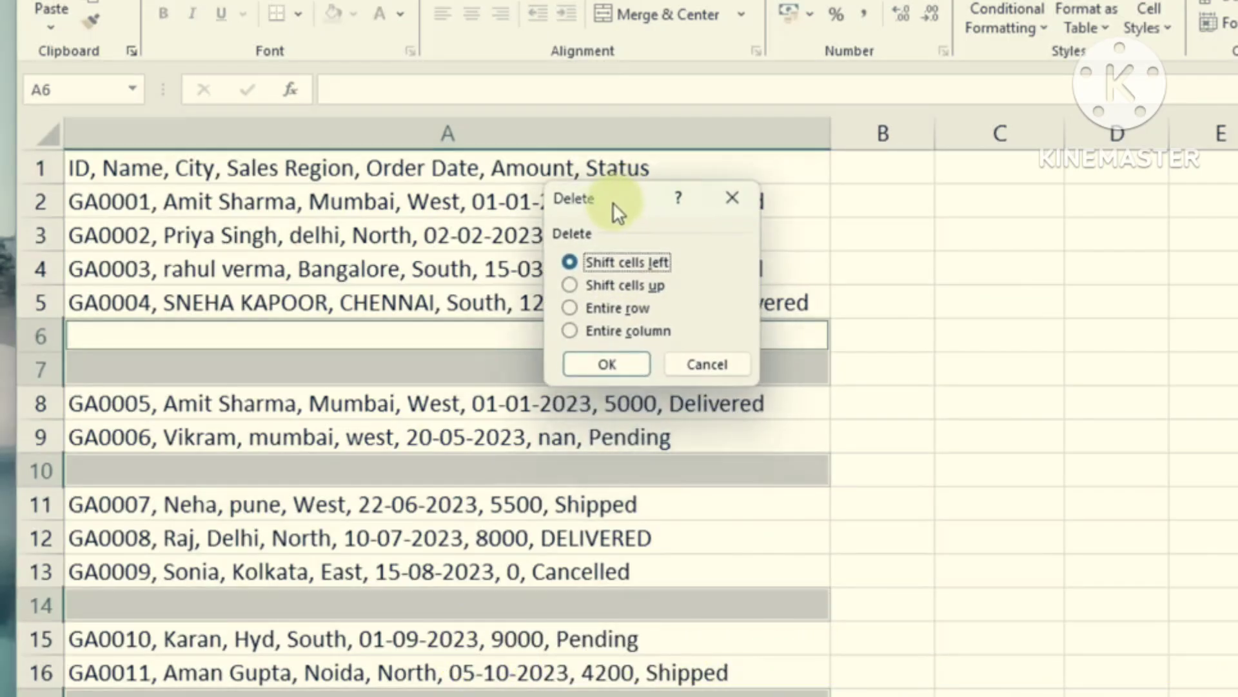
click(570, 308)
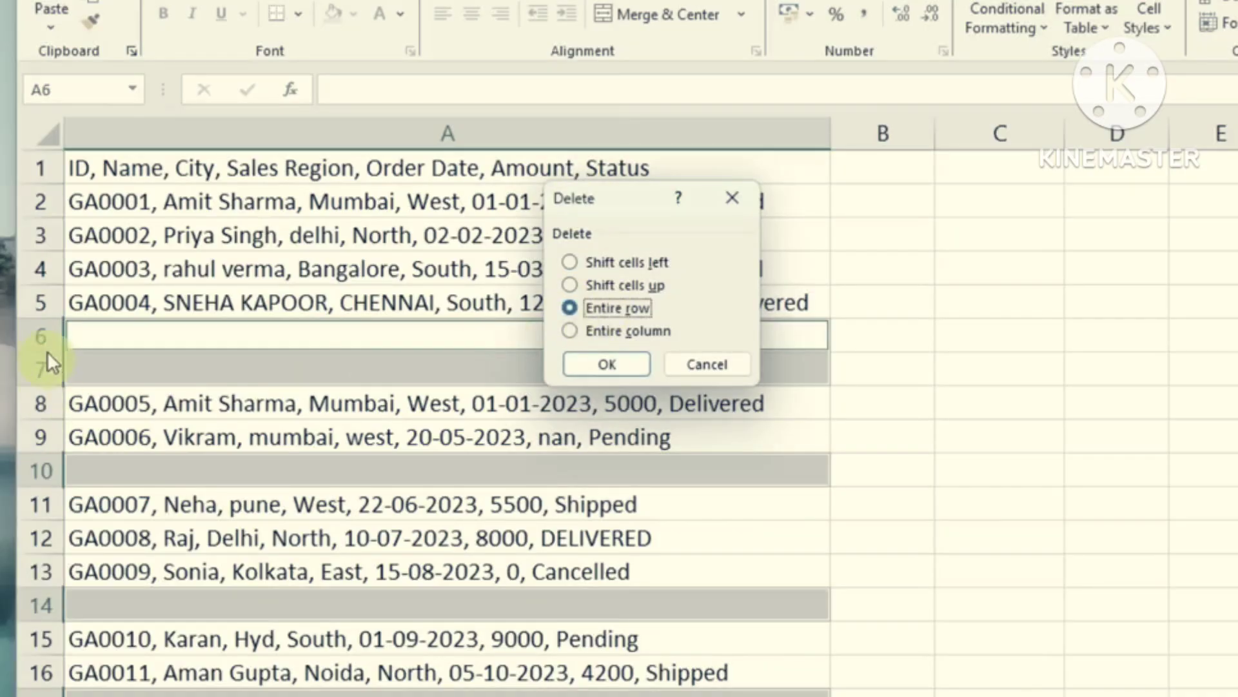
click(605, 363)
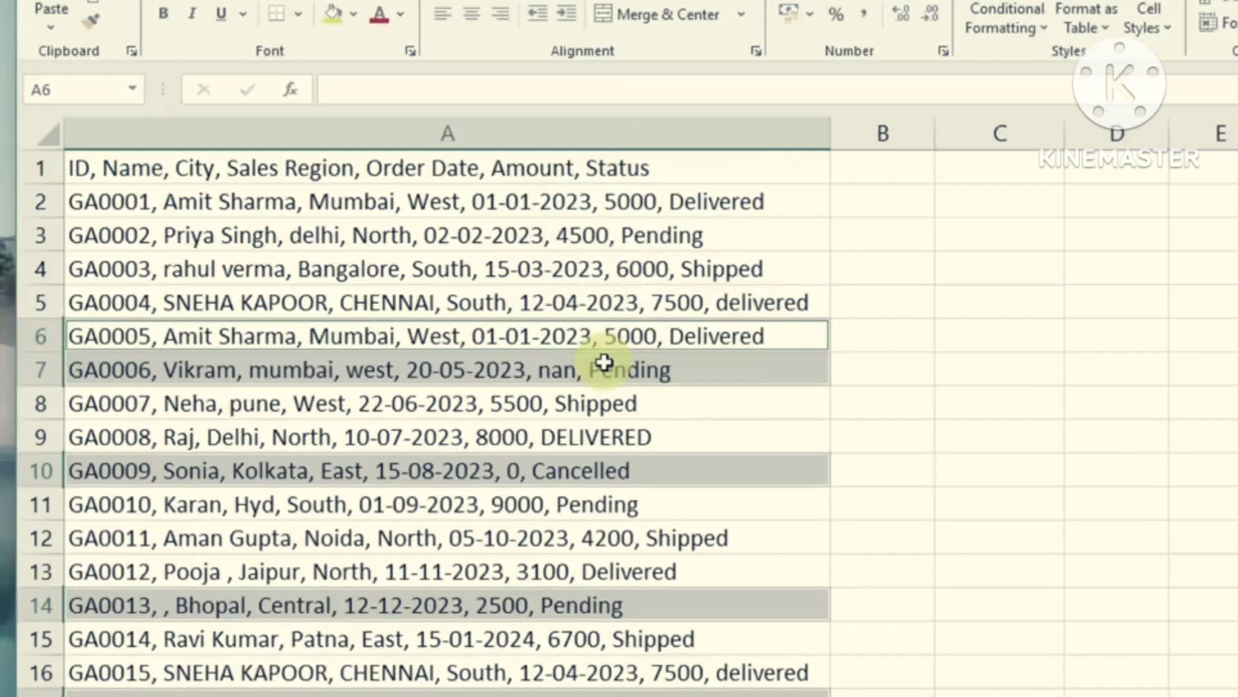
click(710, 432)
scroll(709, 432, down, 13)
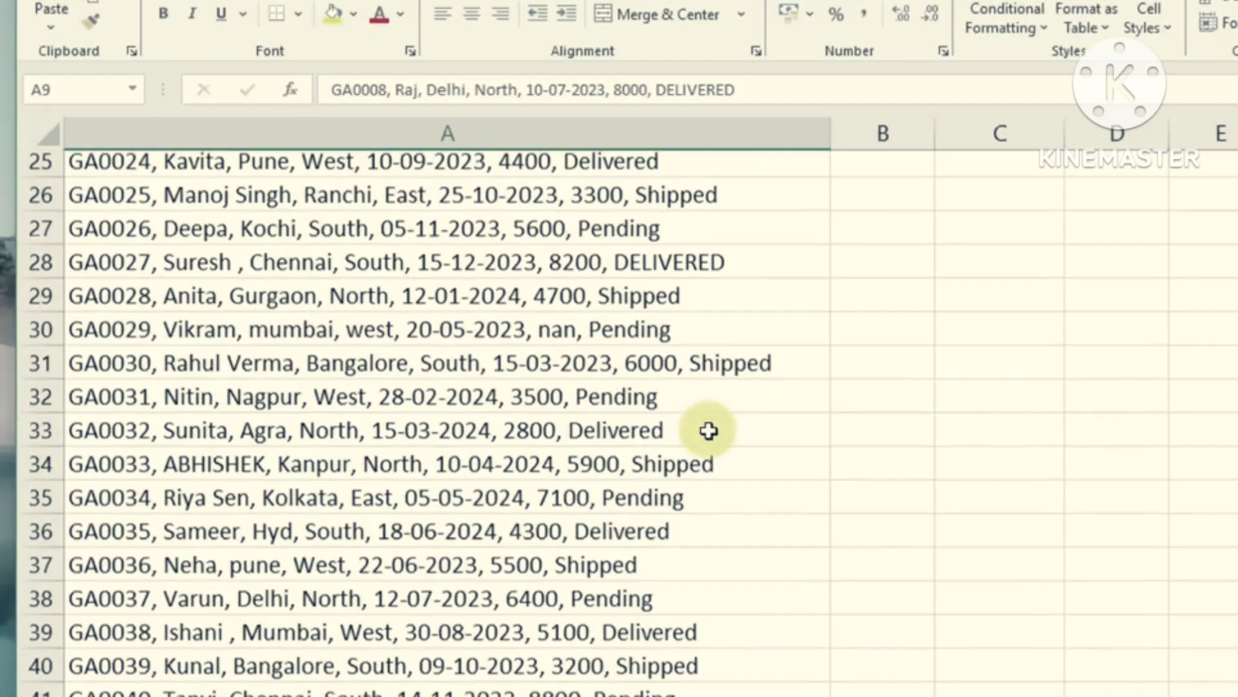
scroll(707, 430, up, 13)
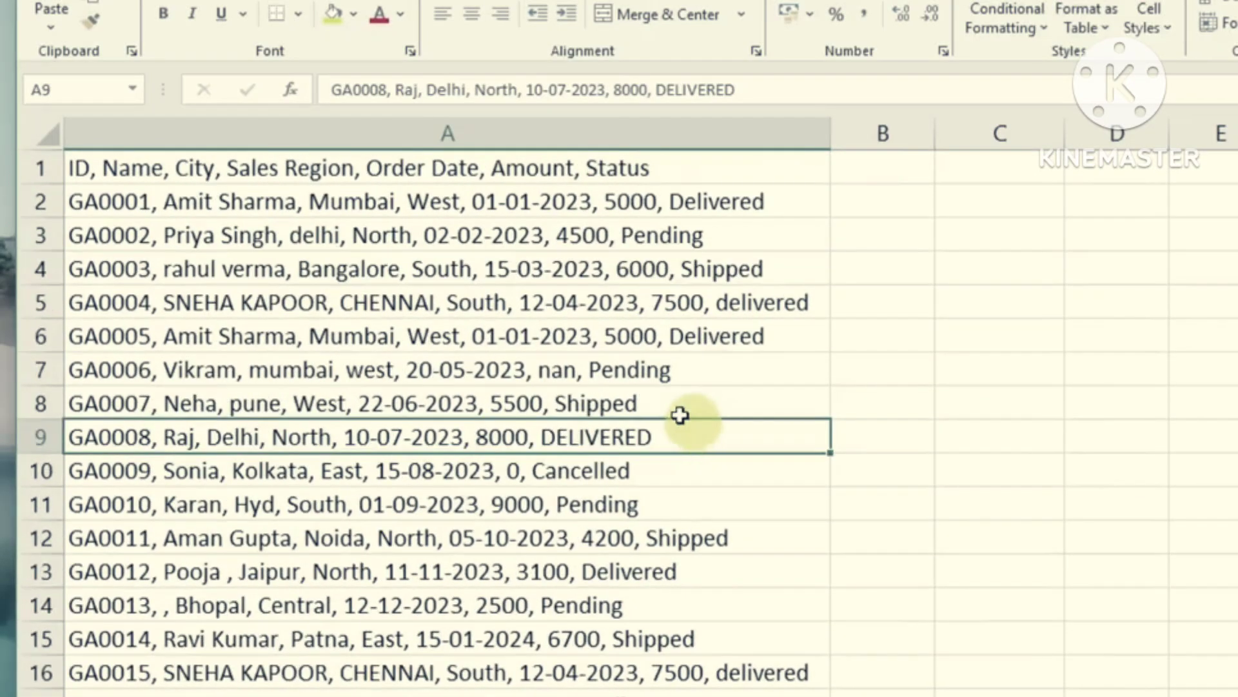
Select the complete block of records in column A, starting from the header in A1.
click(619, 380)
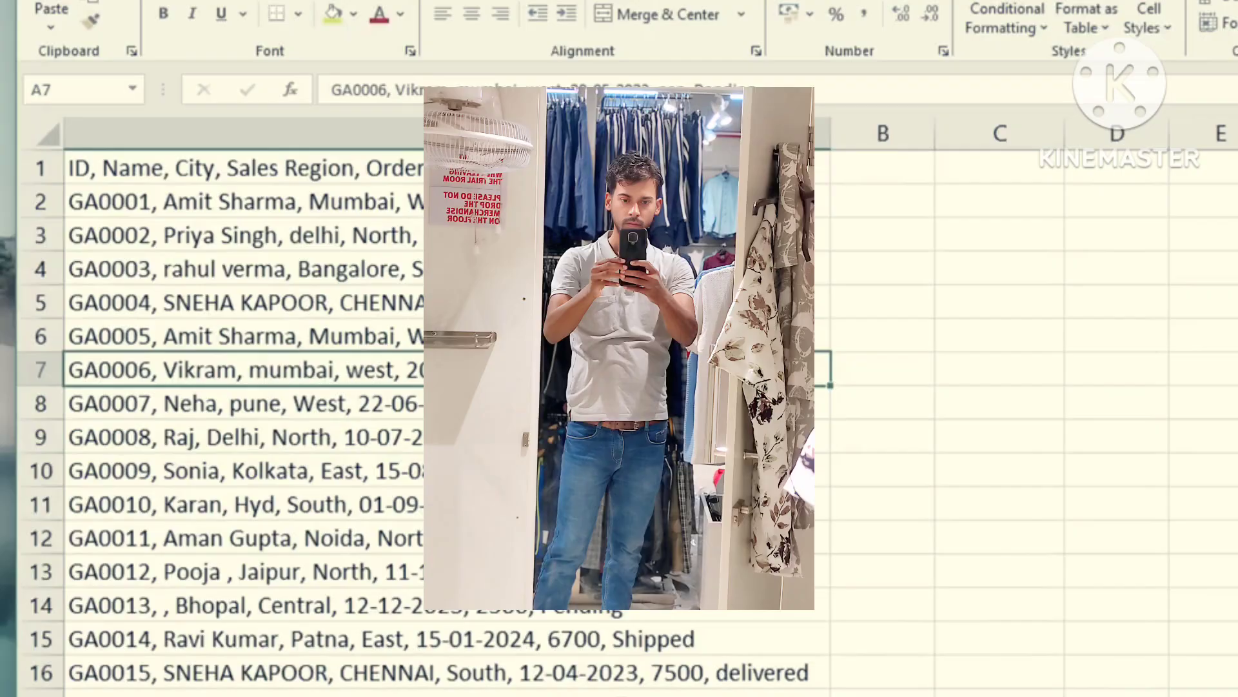
click(131, 170)
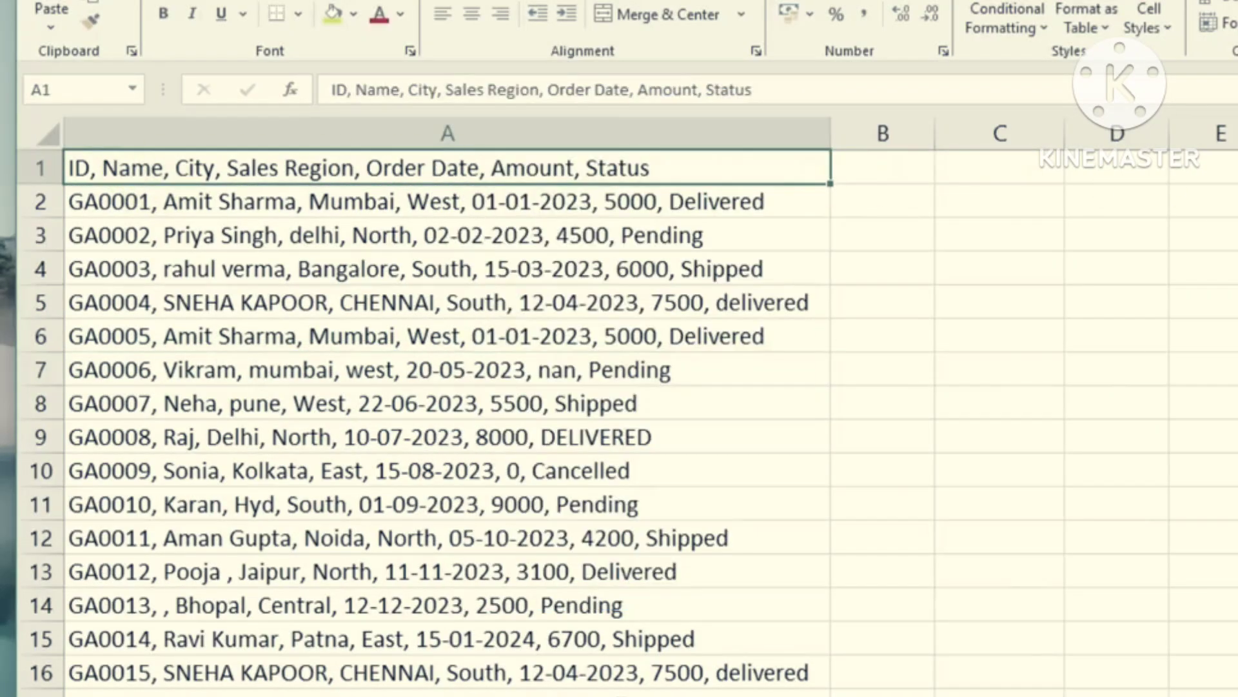
click(510, 234)
click(351, 169)
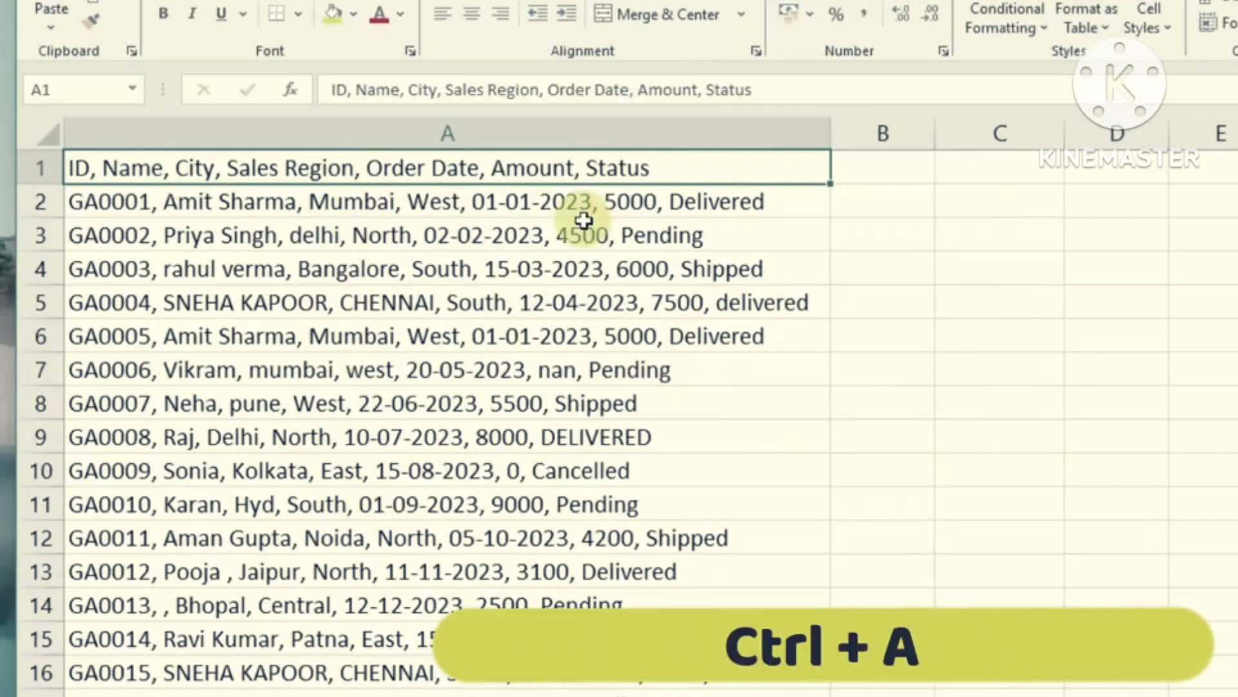
key(ctrl+a)
scroll(584, 221, down, 11)
scroll(599, 342, up, 12)
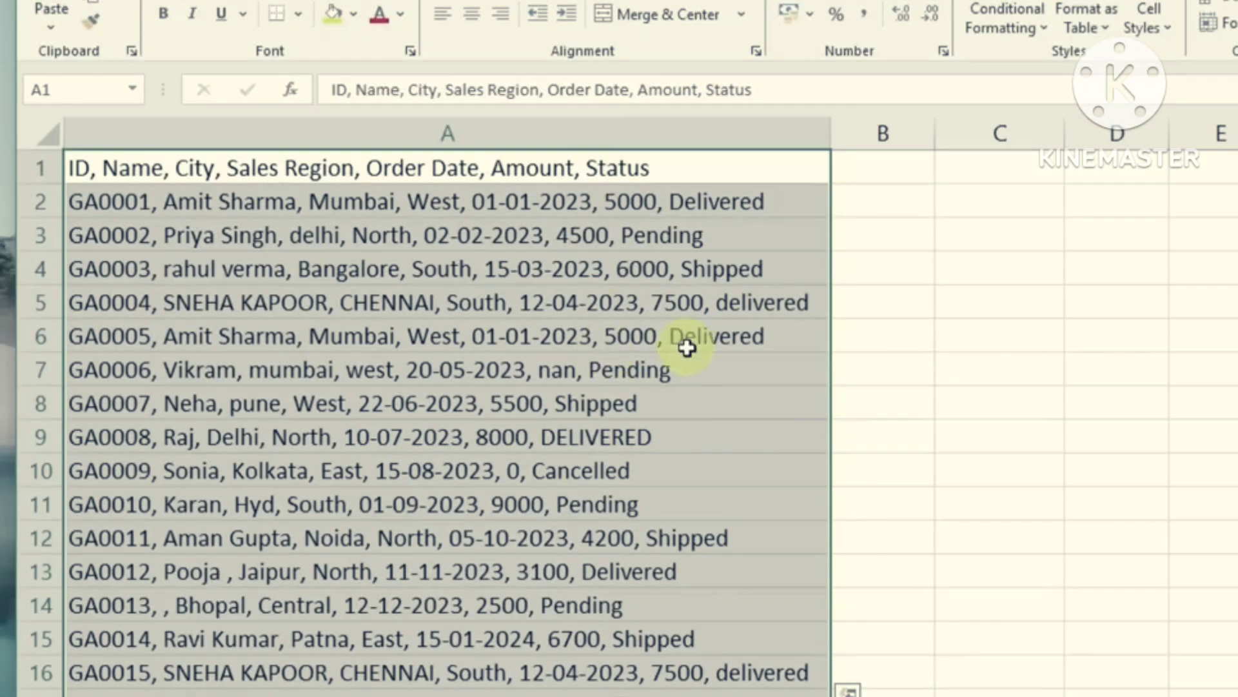
Start Text to Columns on the selected records as Delimited data and move the wizard down to uncover the header row.
click(481, 2)
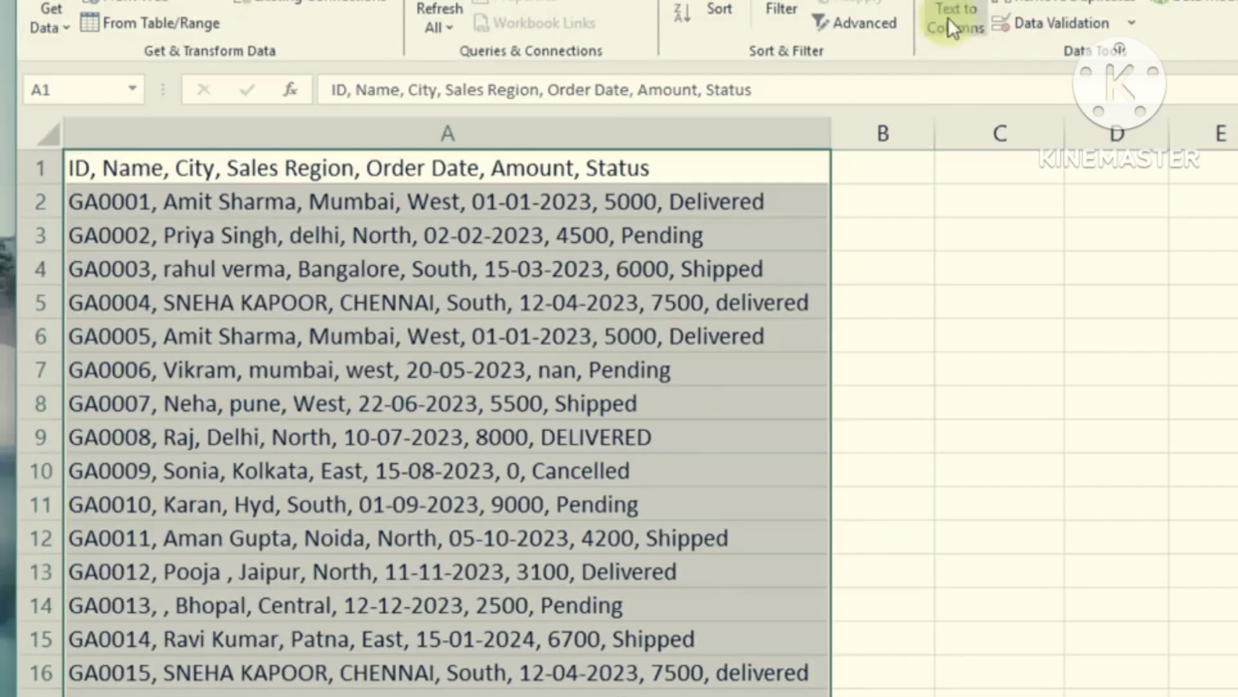
click(969, 16)
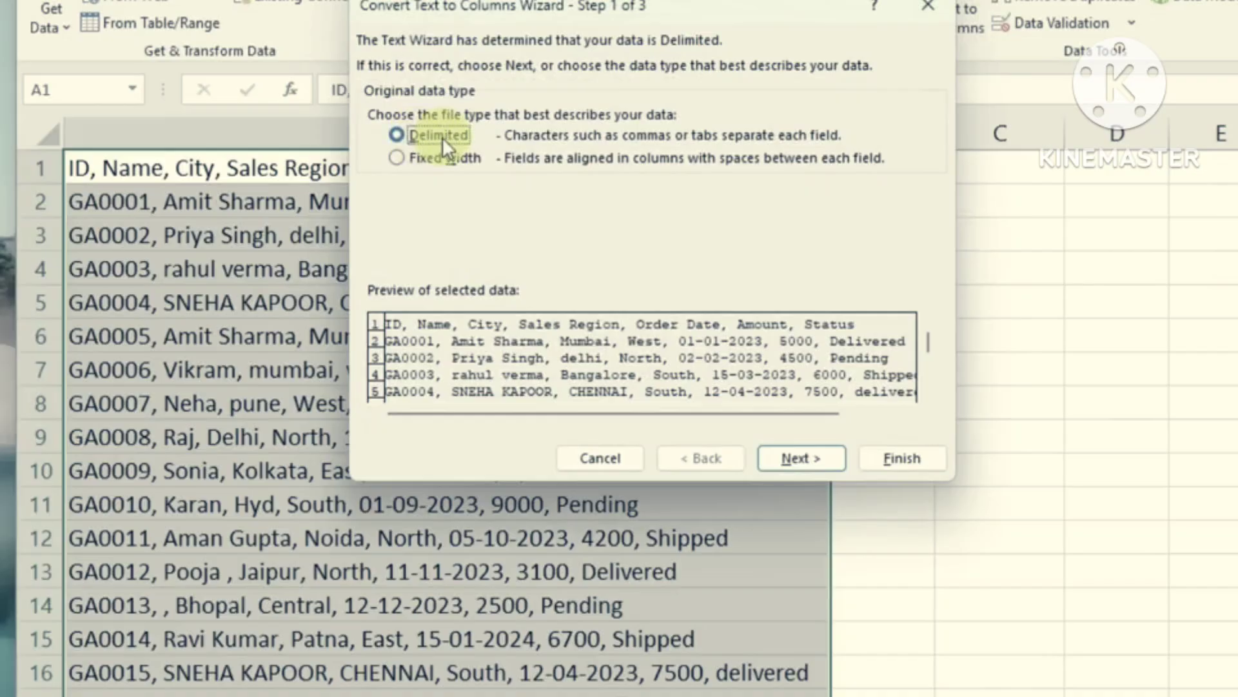
click(798, 457)
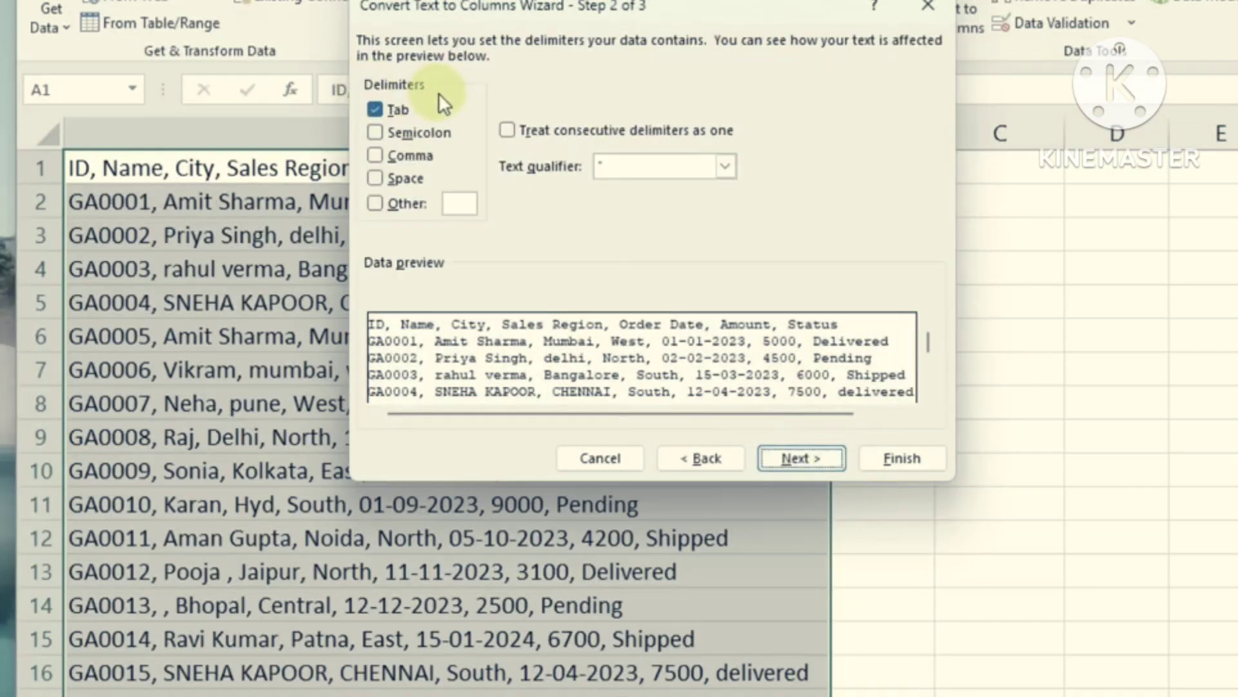
drag(508, 4, 576, 218)
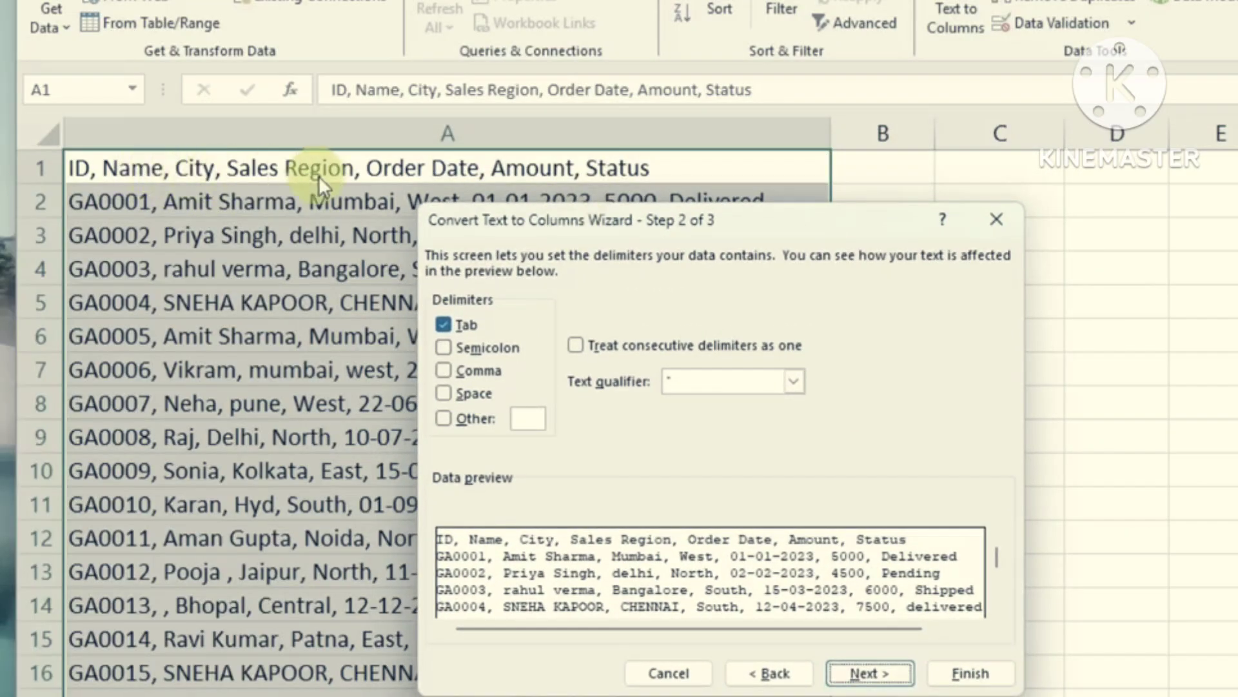
drag(517, 227, 517, 210)
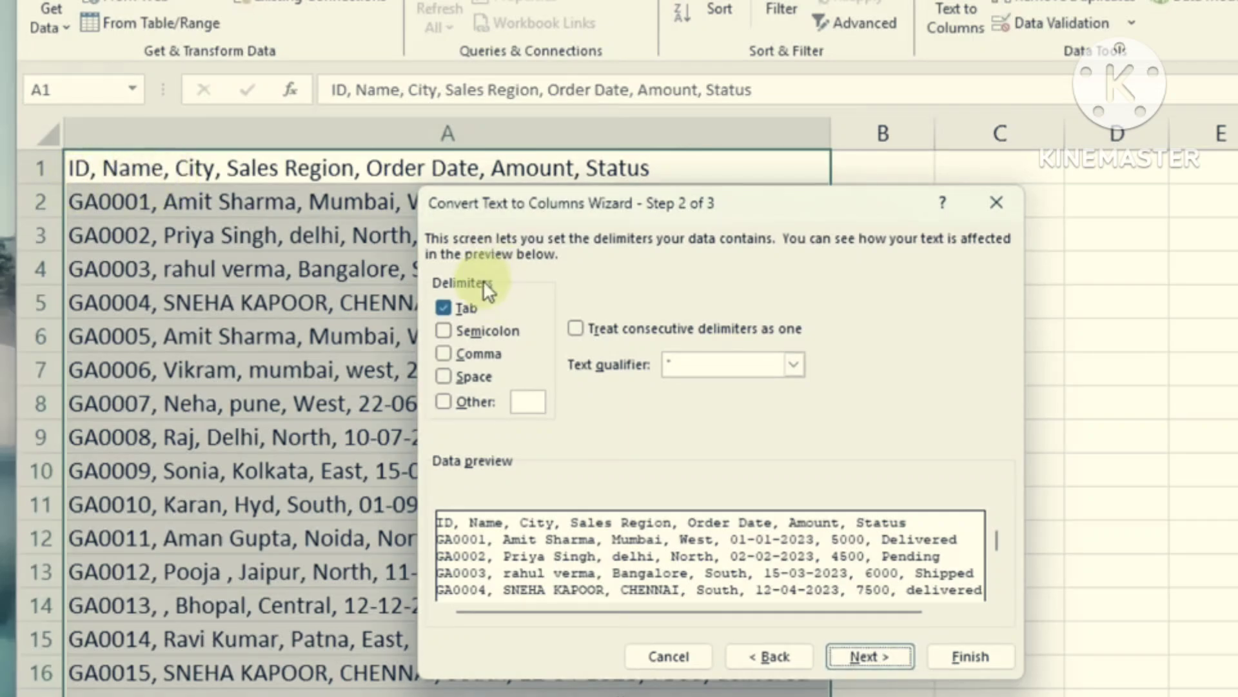
Try the Space and Comma delimiters in the wizard and compare how the data preview splits.
click(443, 378)
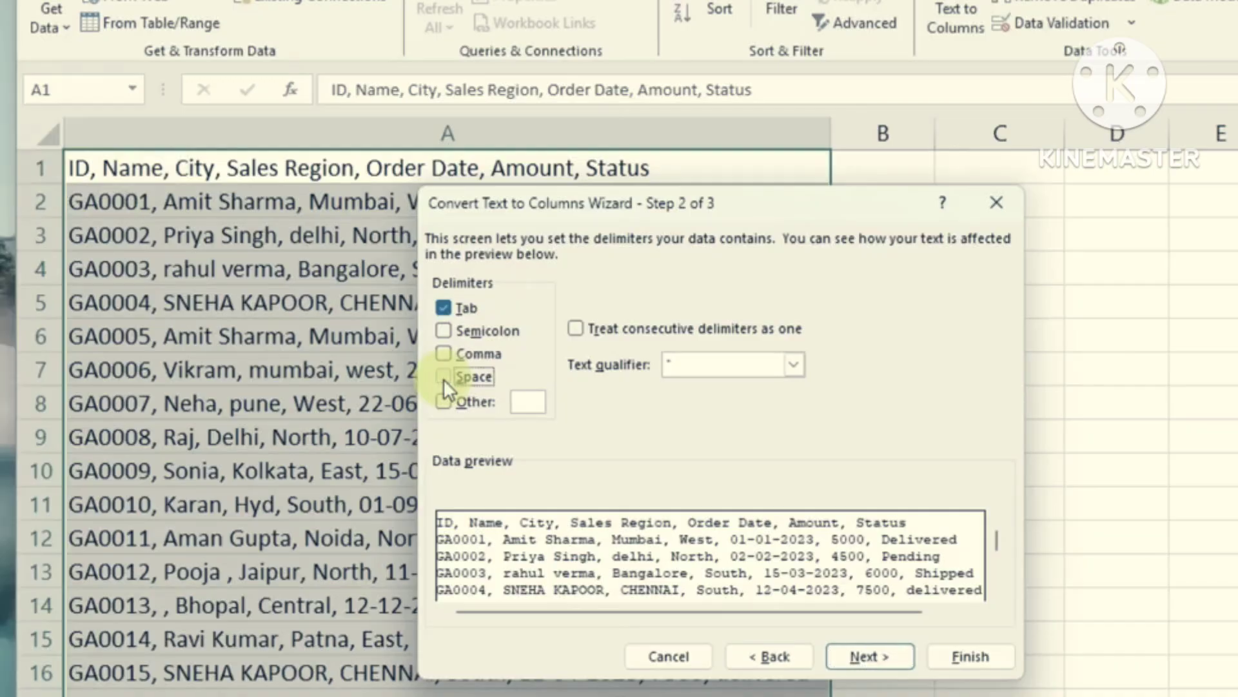
click(467, 379)
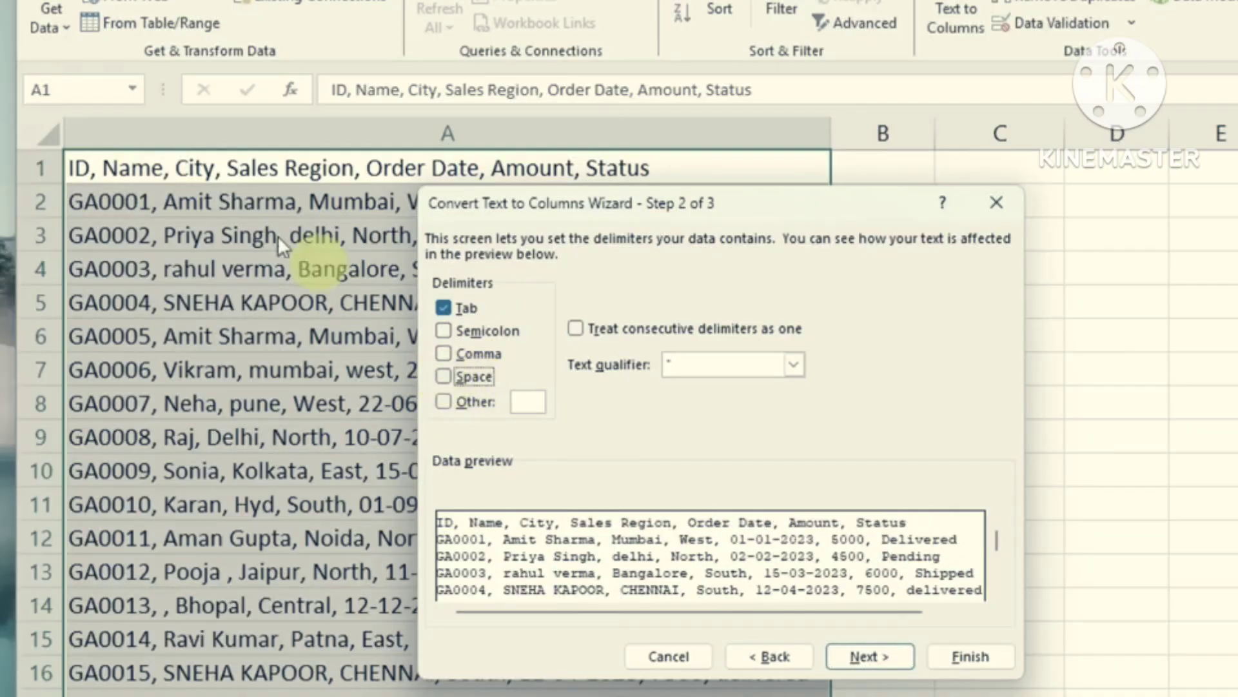
click(444, 353)
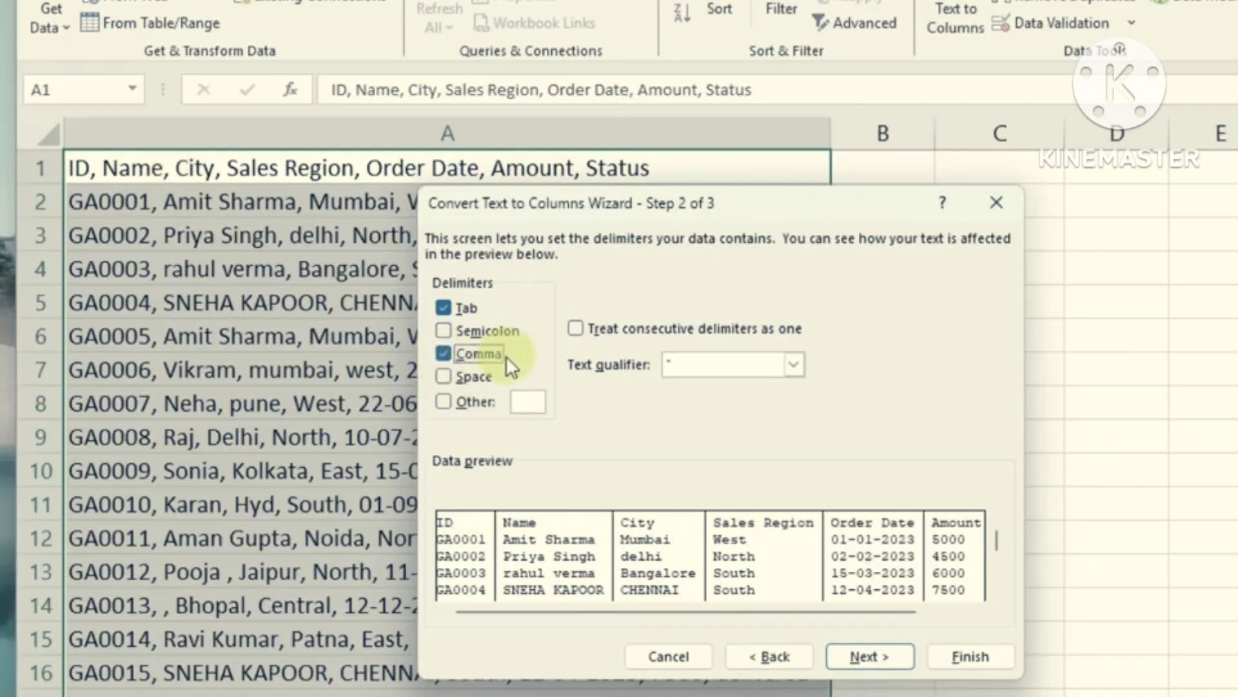
click(443, 355)
click(443, 355)
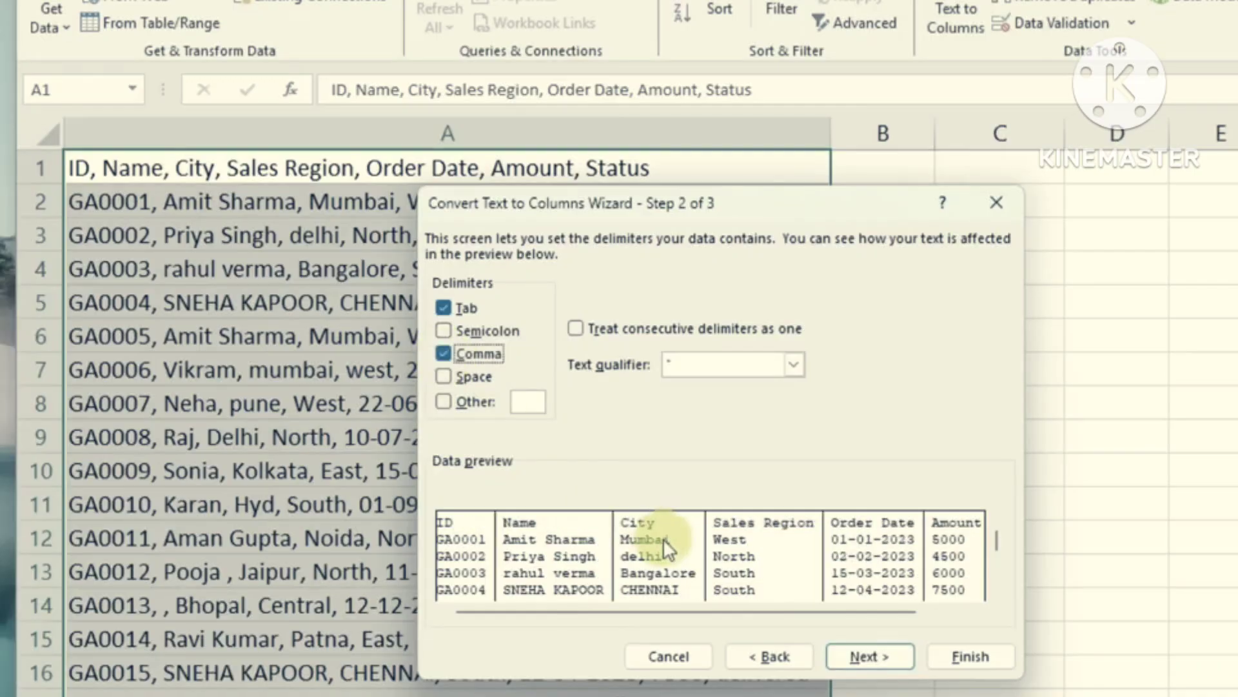
click(443, 353)
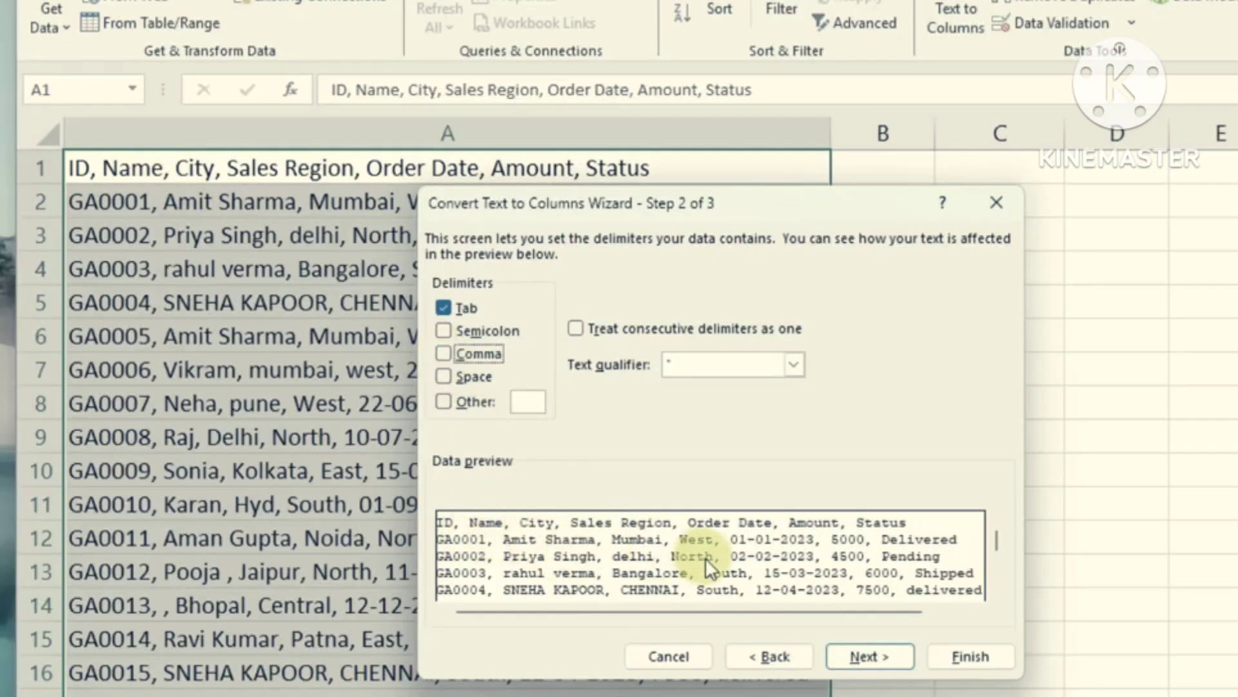
click(443, 355)
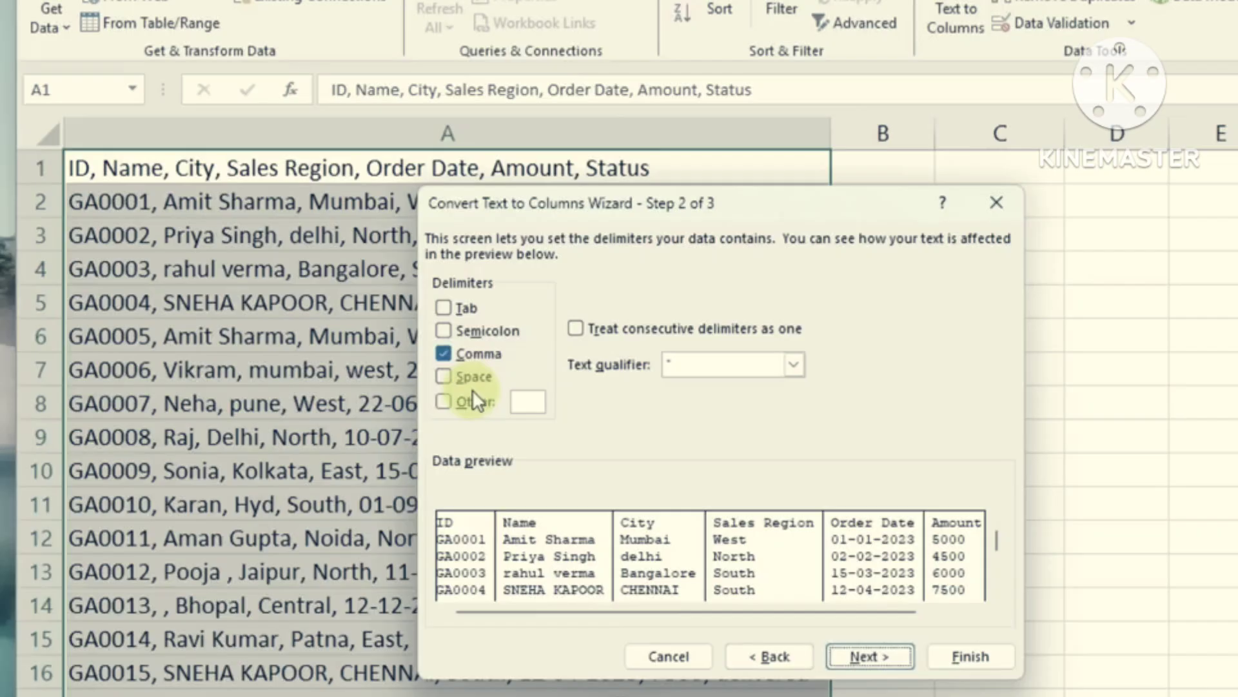
Test the Tab, Semicolon, Comma and Space delimiters one after another against the data preview.
click(443, 308)
click(443, 352)
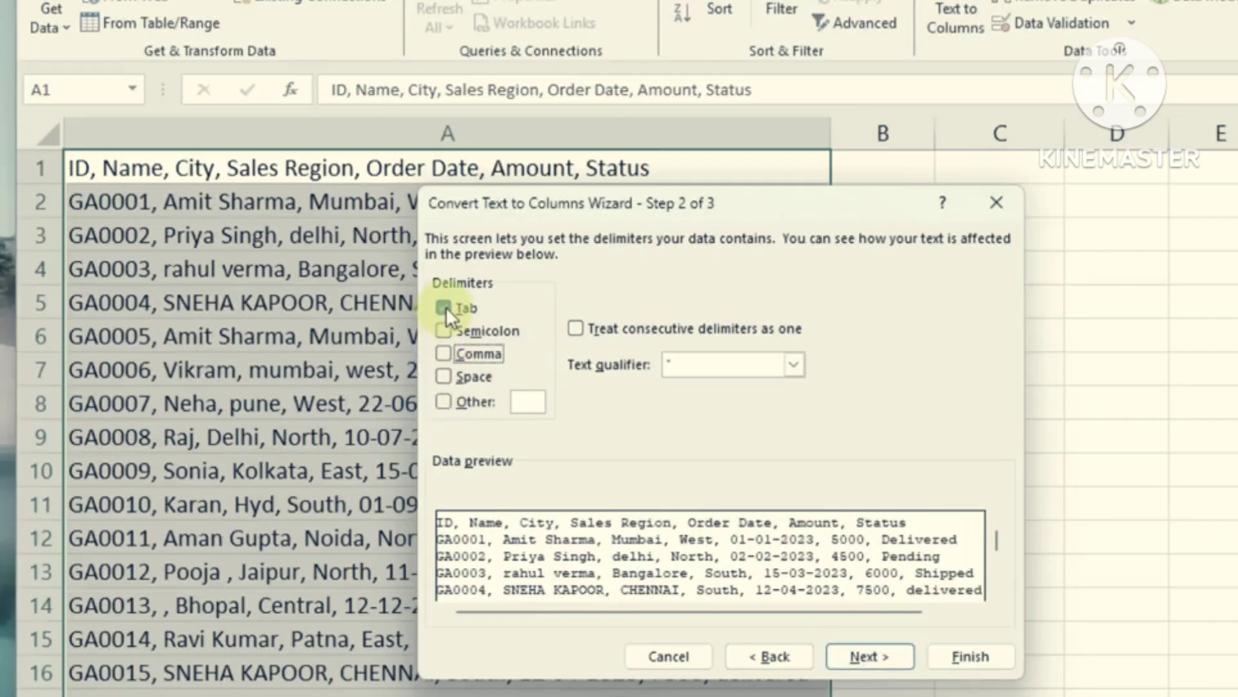
click(443, 331)
click(443, 307)
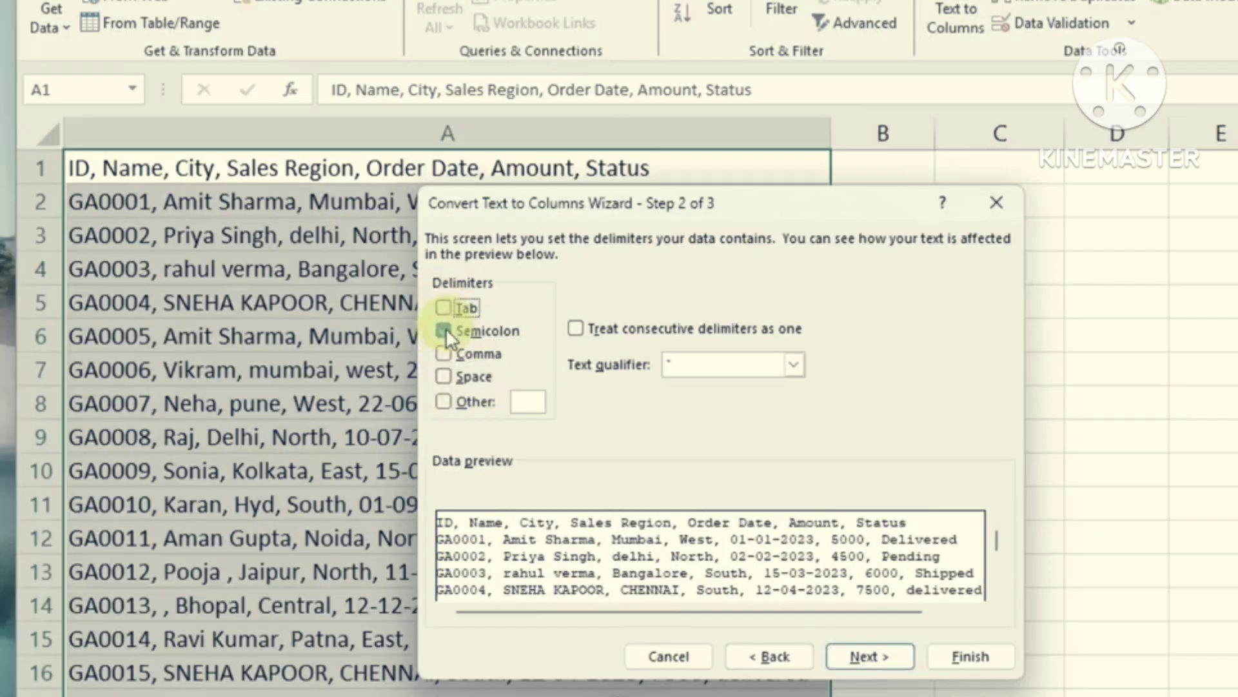
click(444, 353)
click(444, 329)
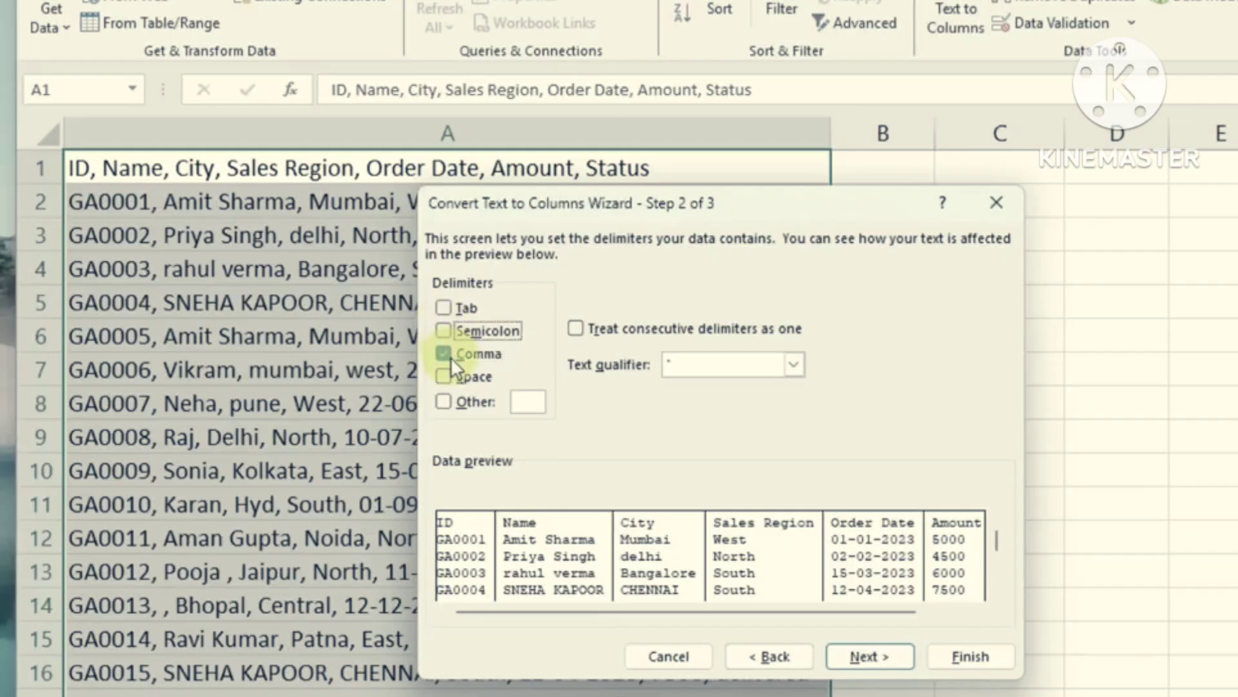
click(444, 354)
click(445, 376)
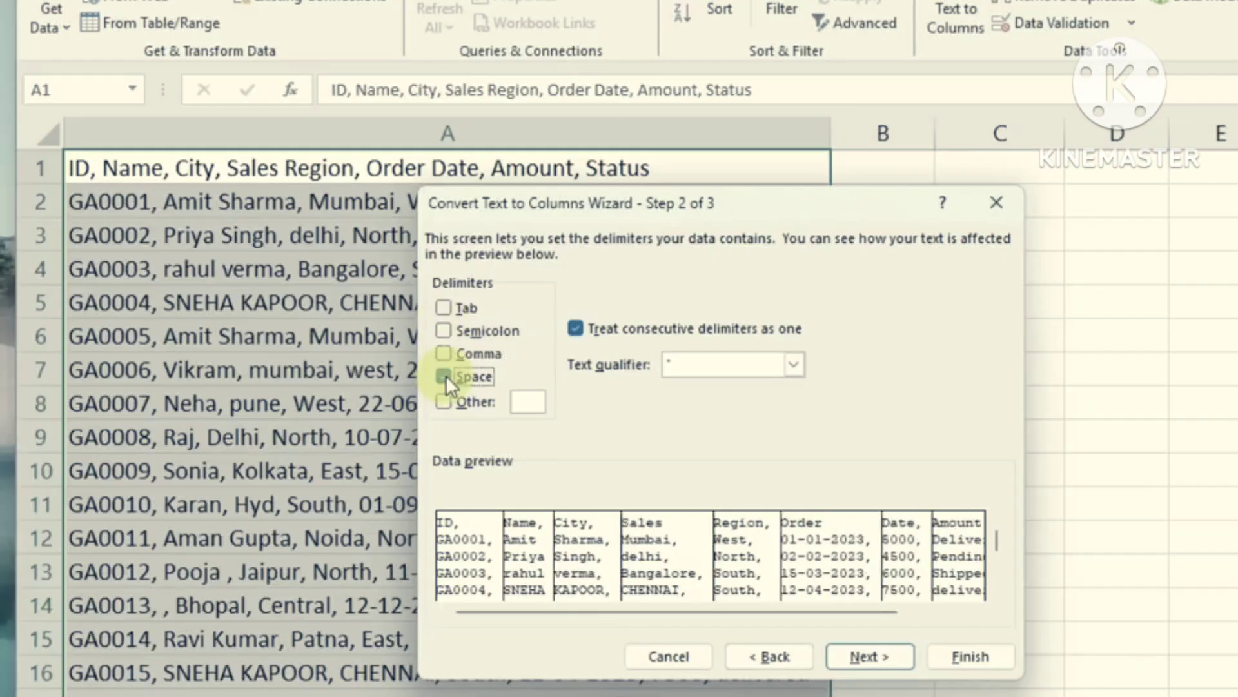
click(443, 377)
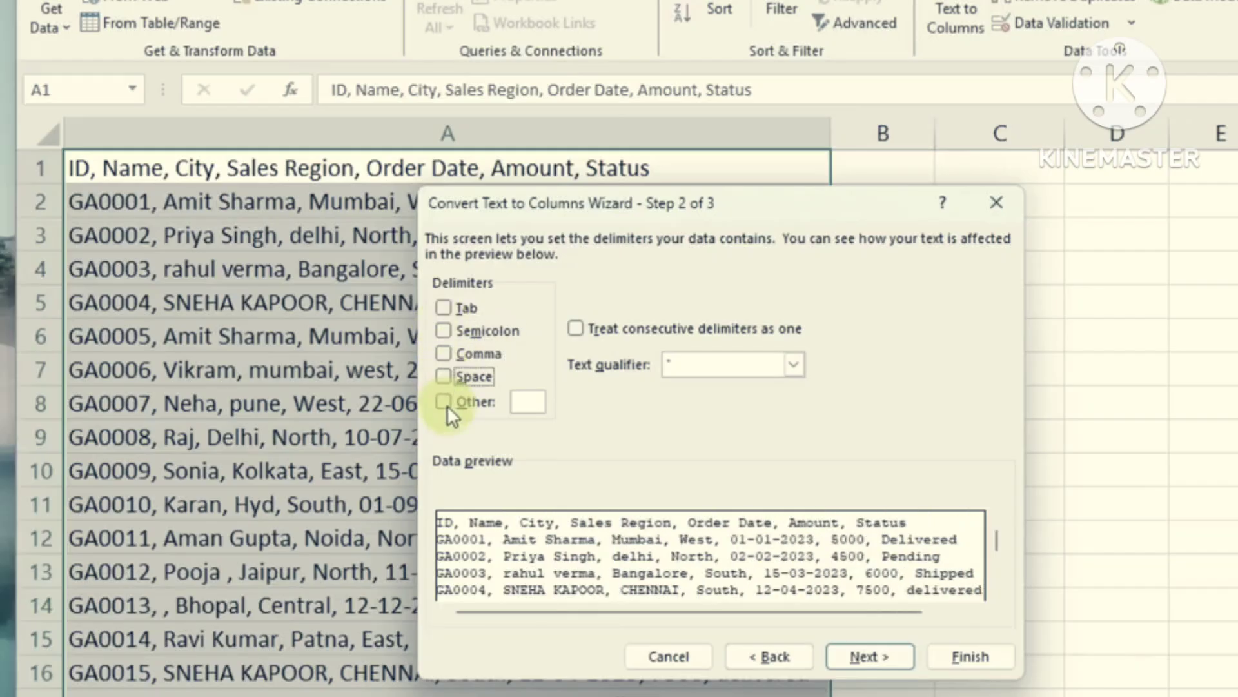
Try a comma as the custom Other delimiter, and clear that character again.
click(444, 401)
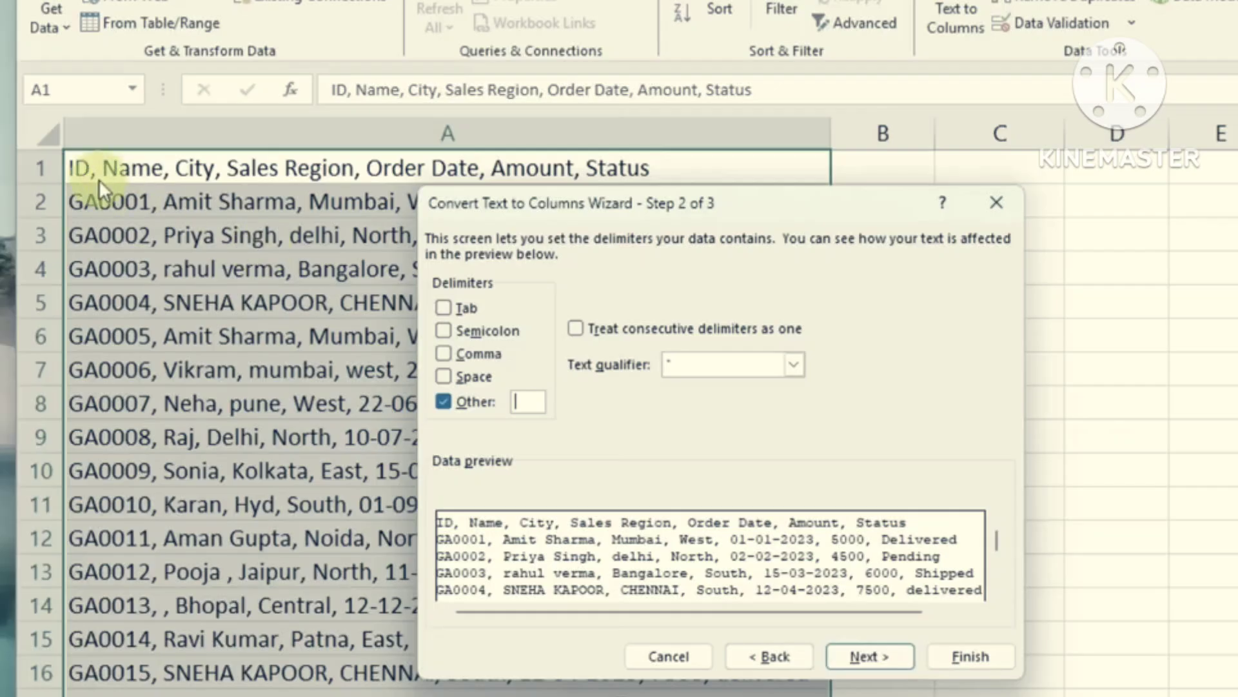
text(,)
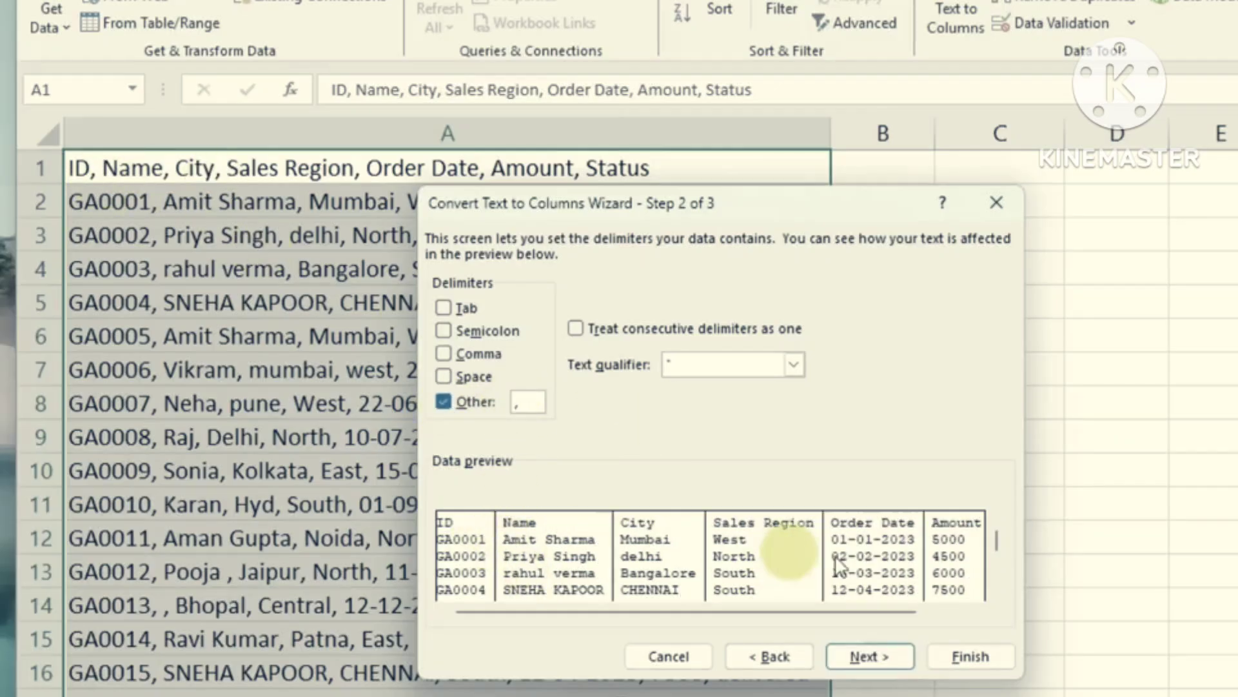
key(BackSpace)
click(500, 411)
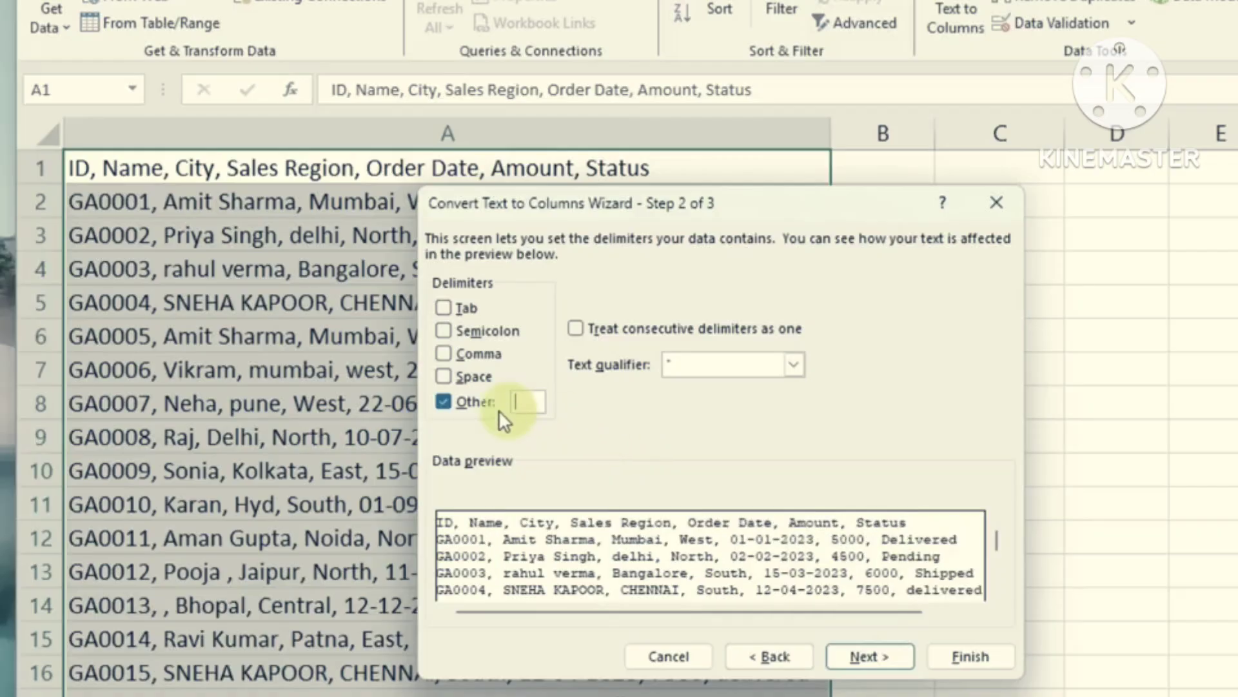
click(443, 402)
Split the records into columns using only the Comma delimiter, with General format and destination $A$1.
click(443, 353)
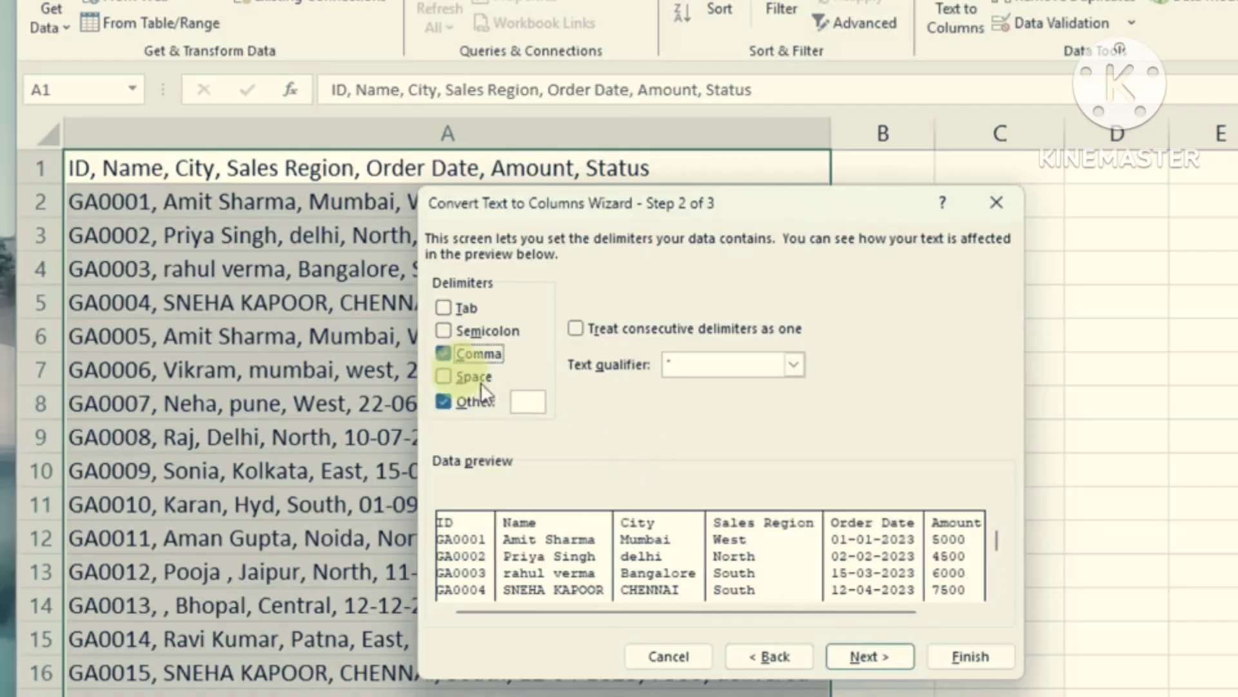
click(444, 402)
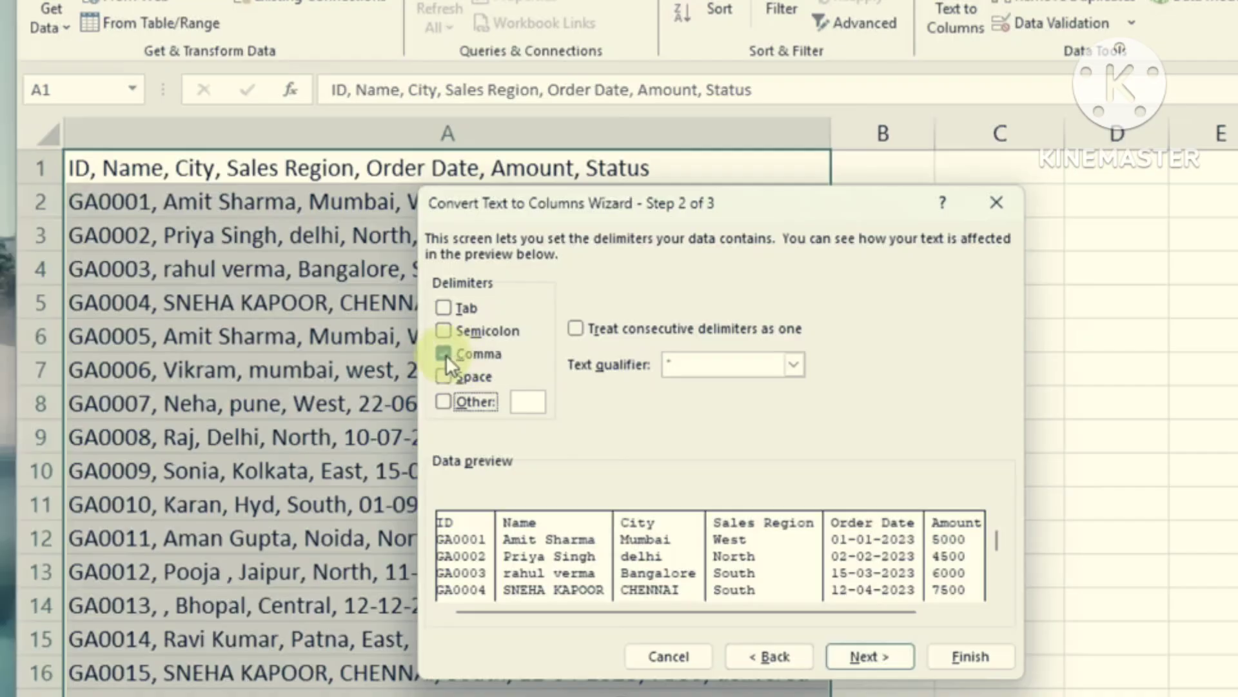
click(445, 402)
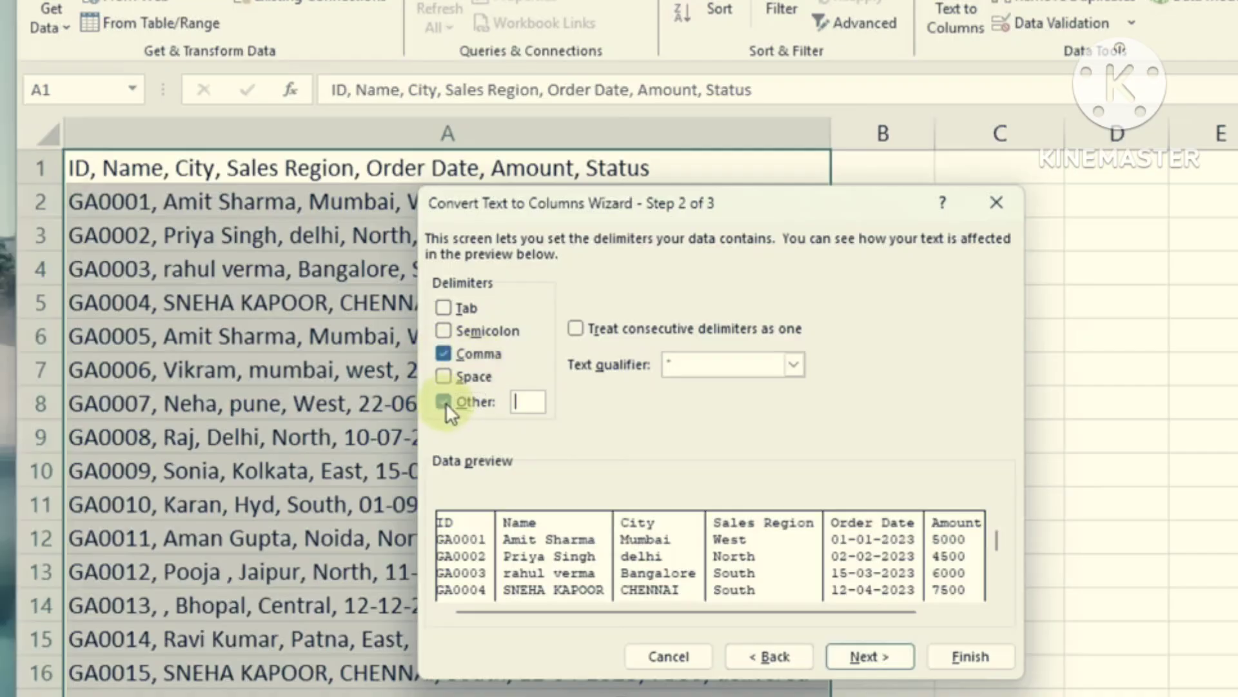
click(445, 401)
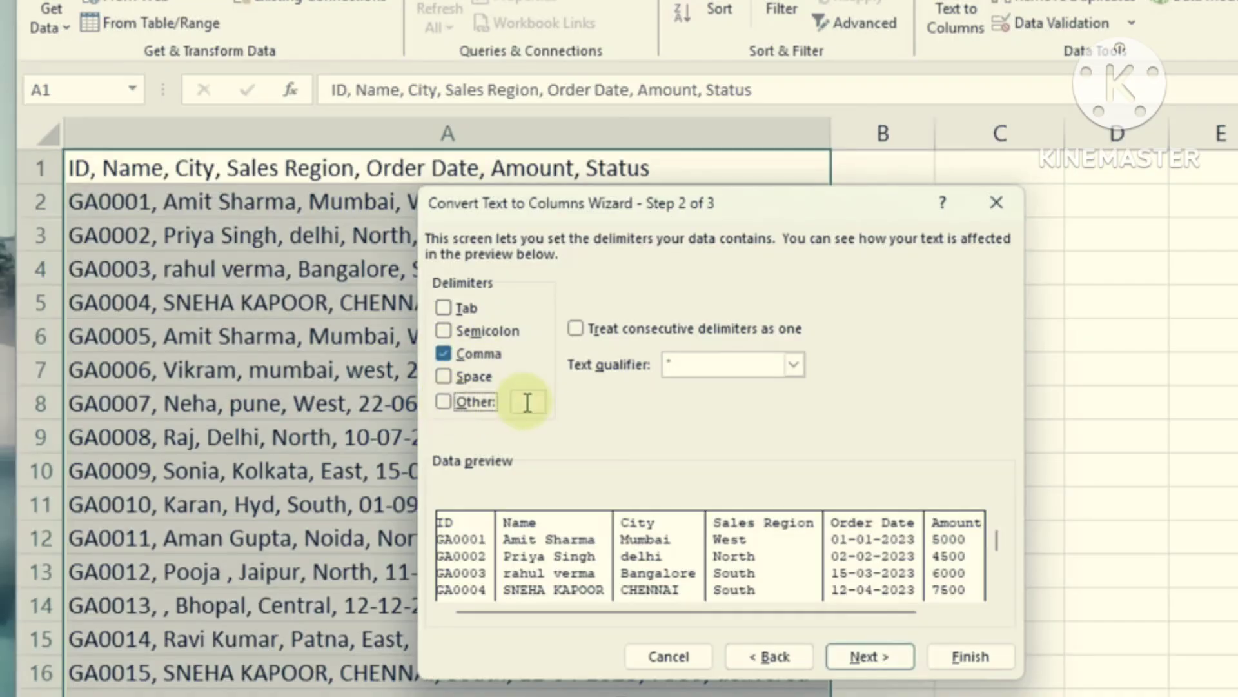
click(861, 656)
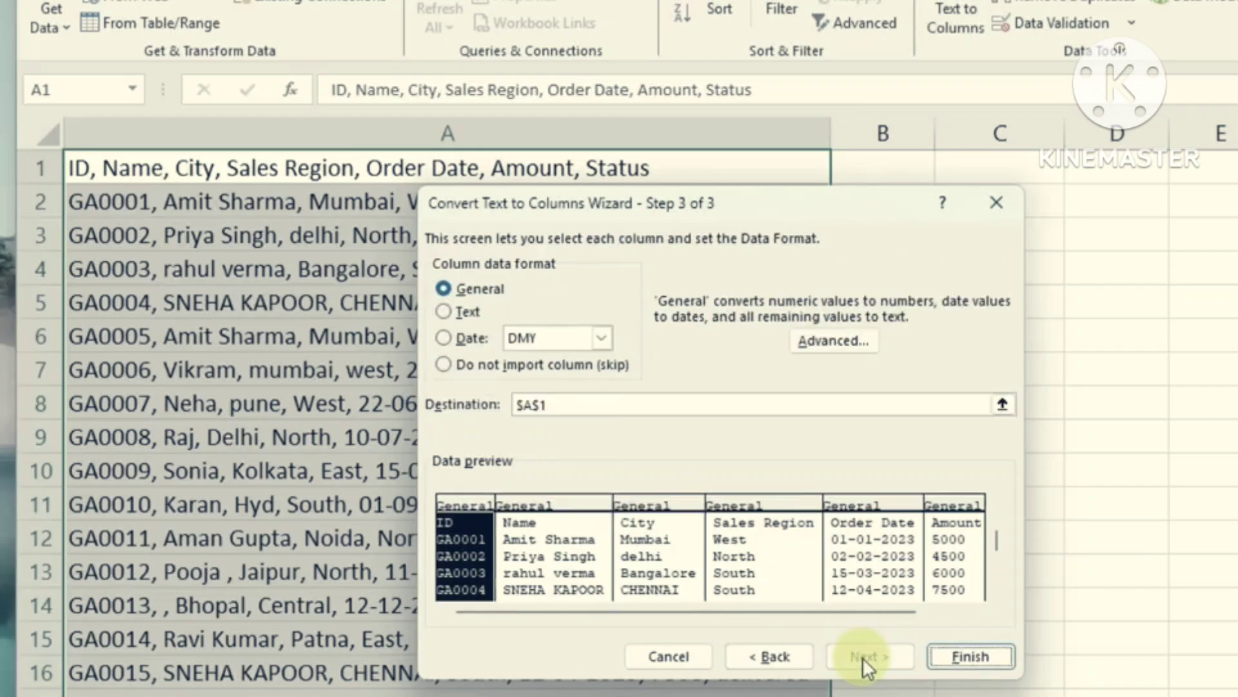
click(961, 657)
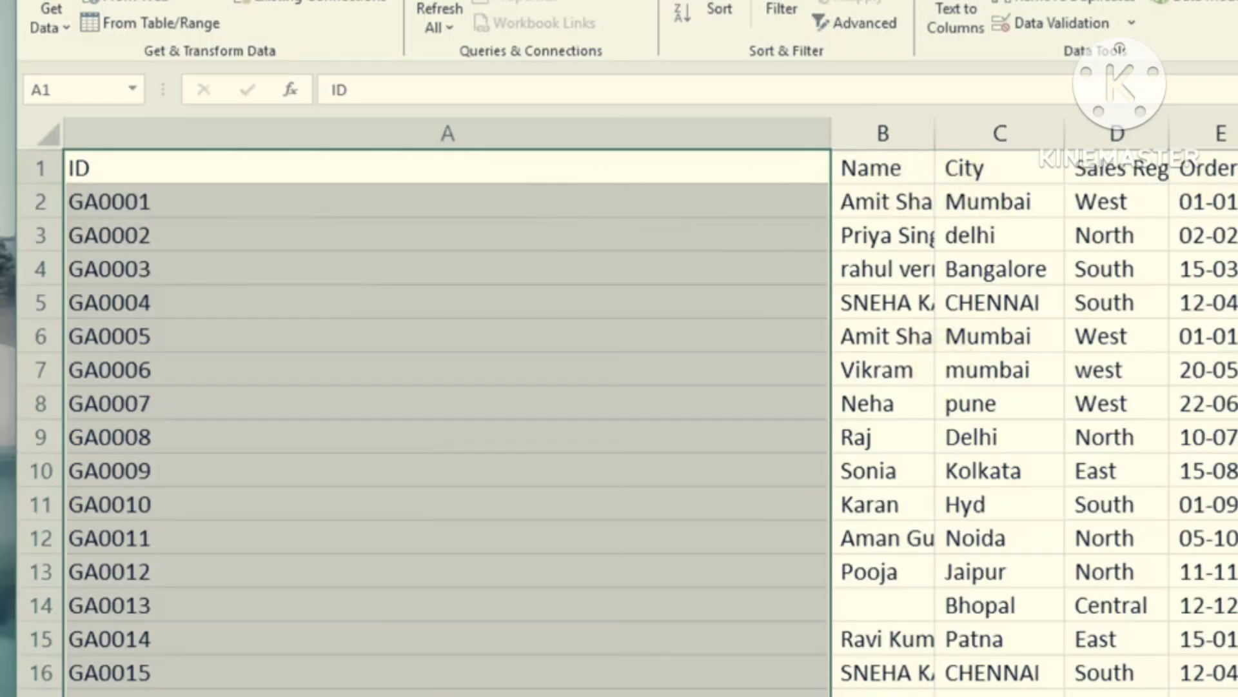
Check the split records, select the whole table and give columns A to G one equal width that fits the full names.
scroll(1150, 376, down, 4)
scroll(1150, 378, down, 9)
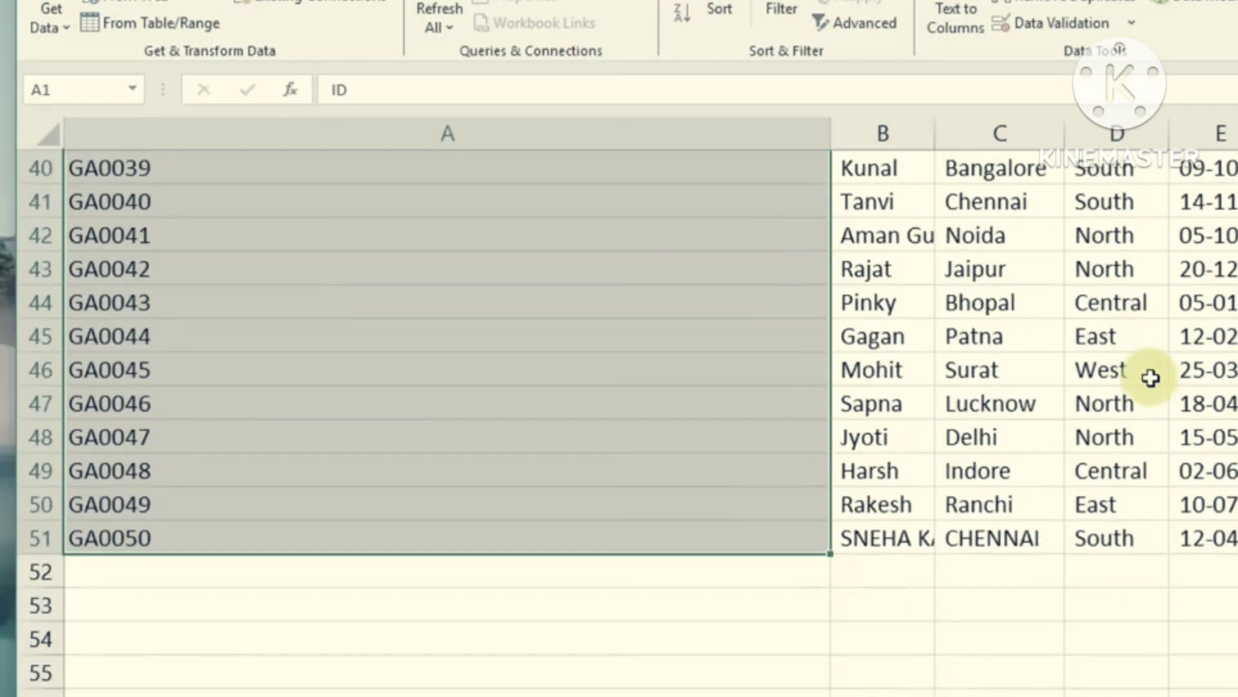
scroll(1150, 378, up, 13)
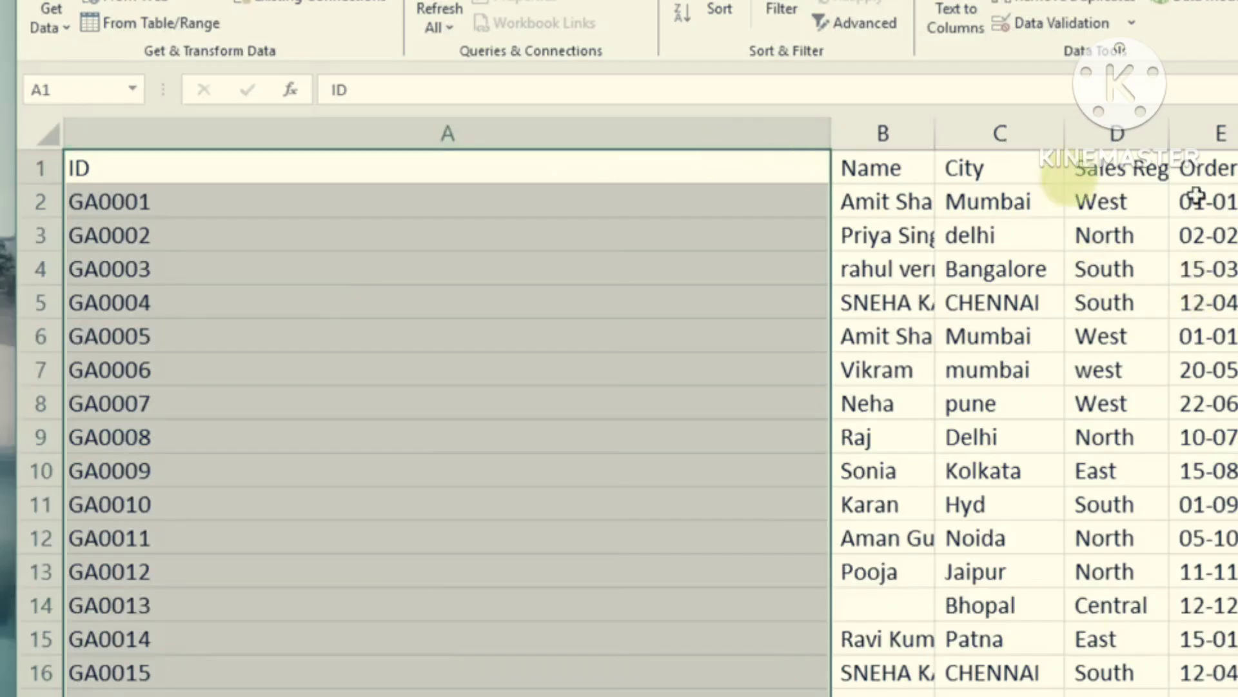
click(1131, 388)
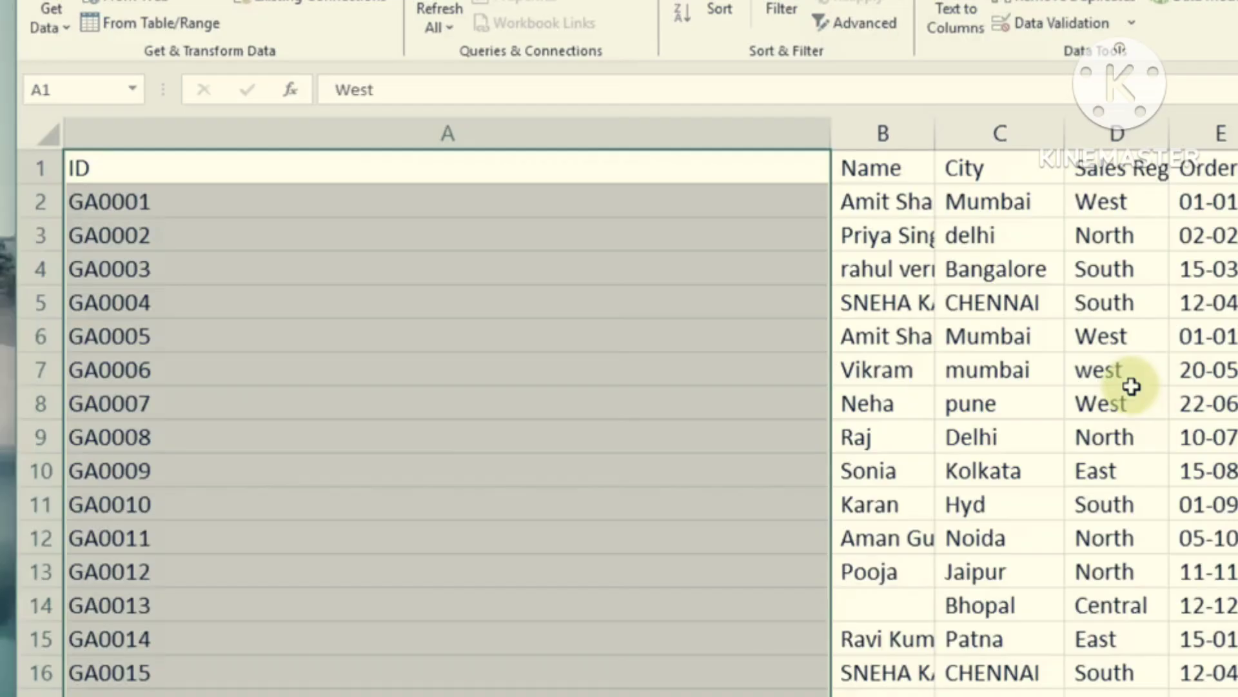
mouse_move(472, 126)
mouse_down()
mouse_move(1226, 132)
mouse_move(830, 128)
mouse_move(216, 199)
mouse_up()
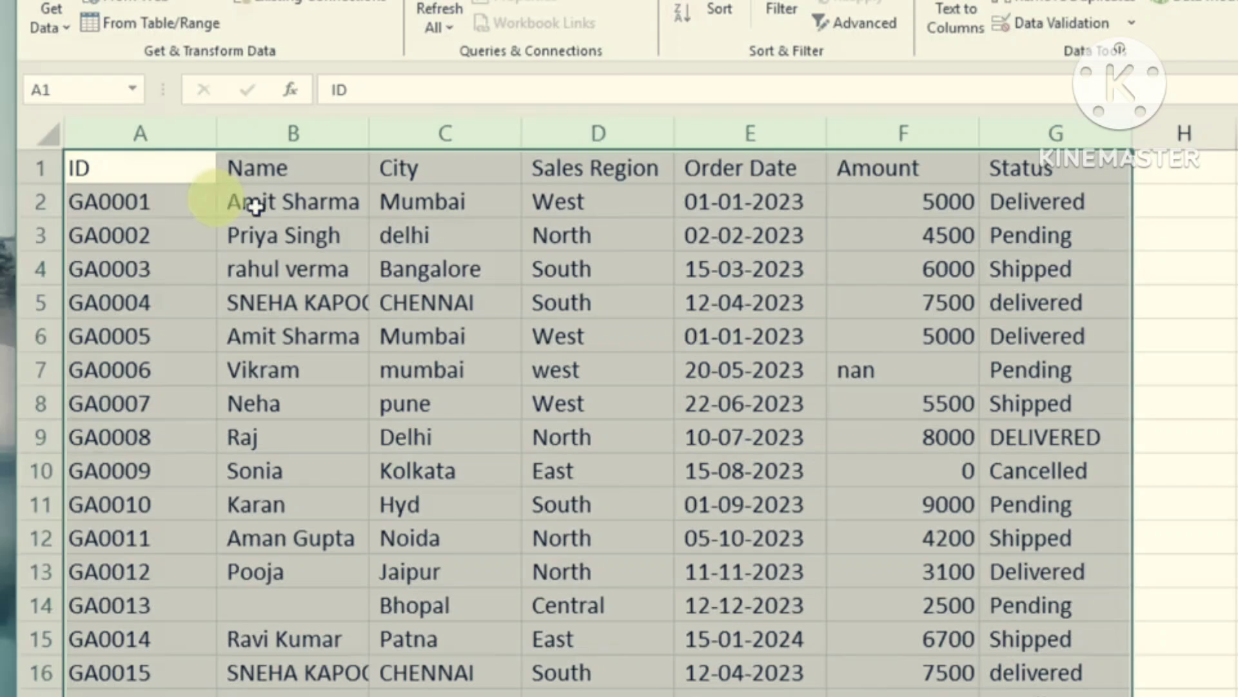
drag(372, 131, 475, 133)
drag(238, 133, 1219, 134)
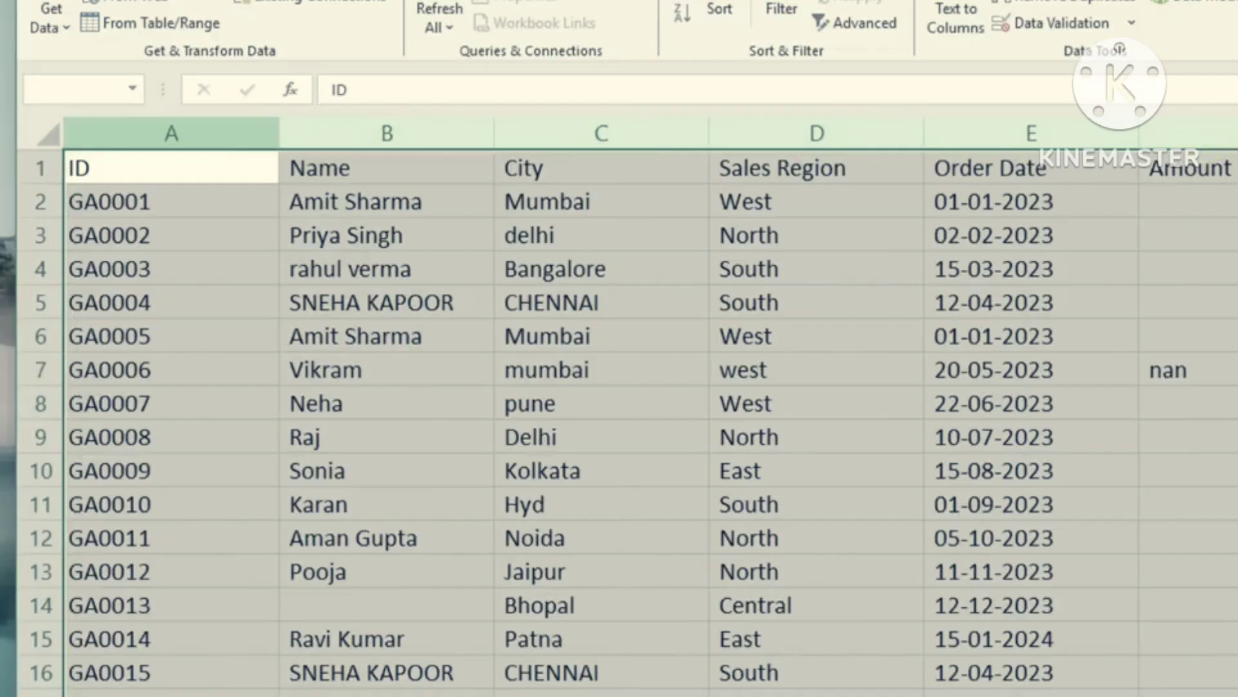
mouse_move(709, 133)
mouse_down()
mouse_move(657, 129)
mouse_move(724, 129)
mouse_up()
click(977, 470)
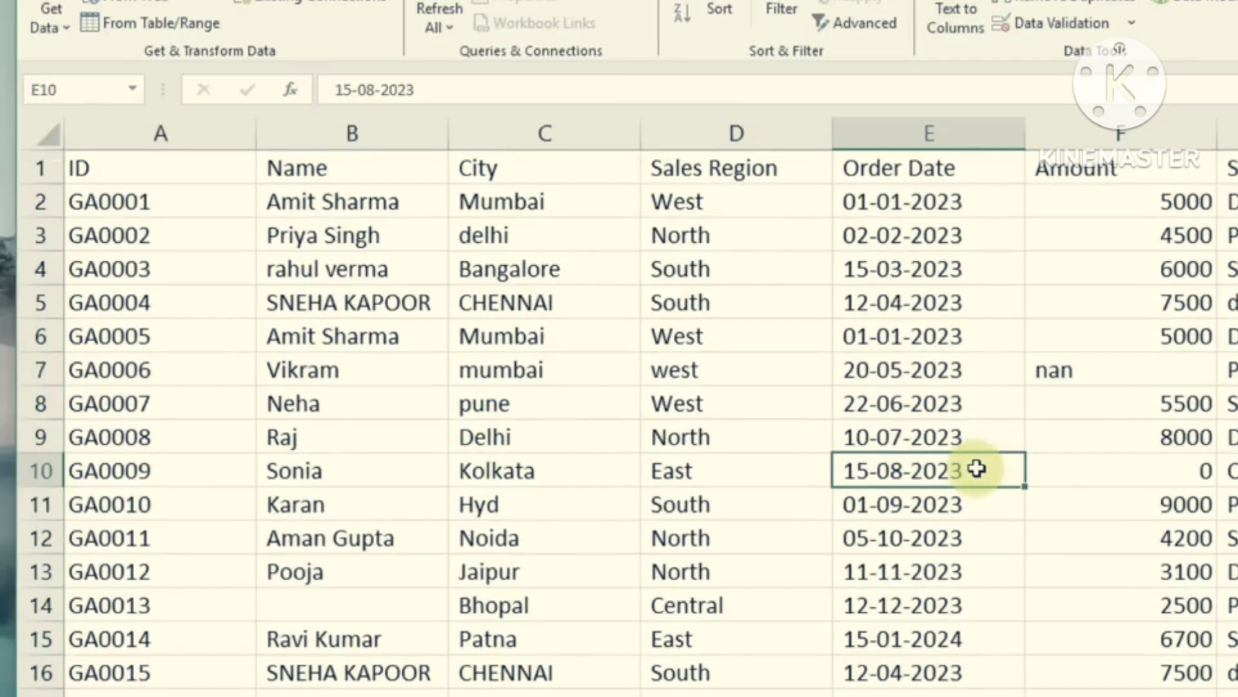
Select the header row from ID through Status and increase its font size.
drag(157, 172, 1213, 169)
click(901, 373)
click(138, 166)
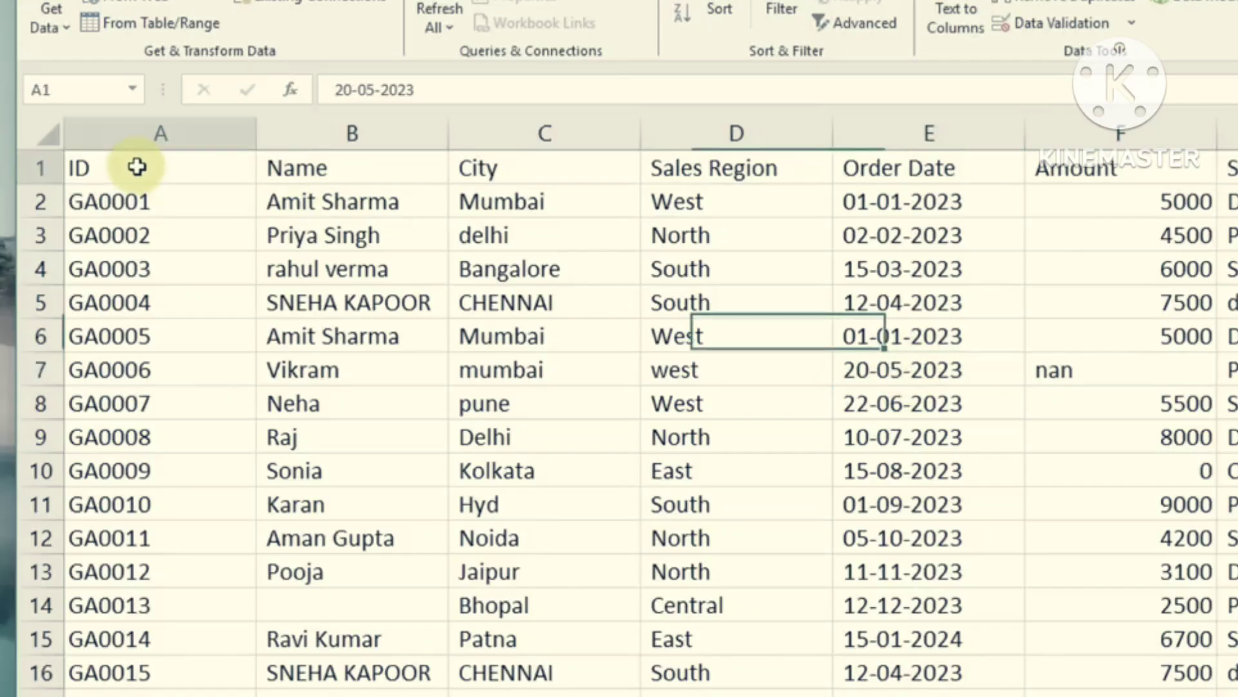
drag(155, 165, 1225, 163)
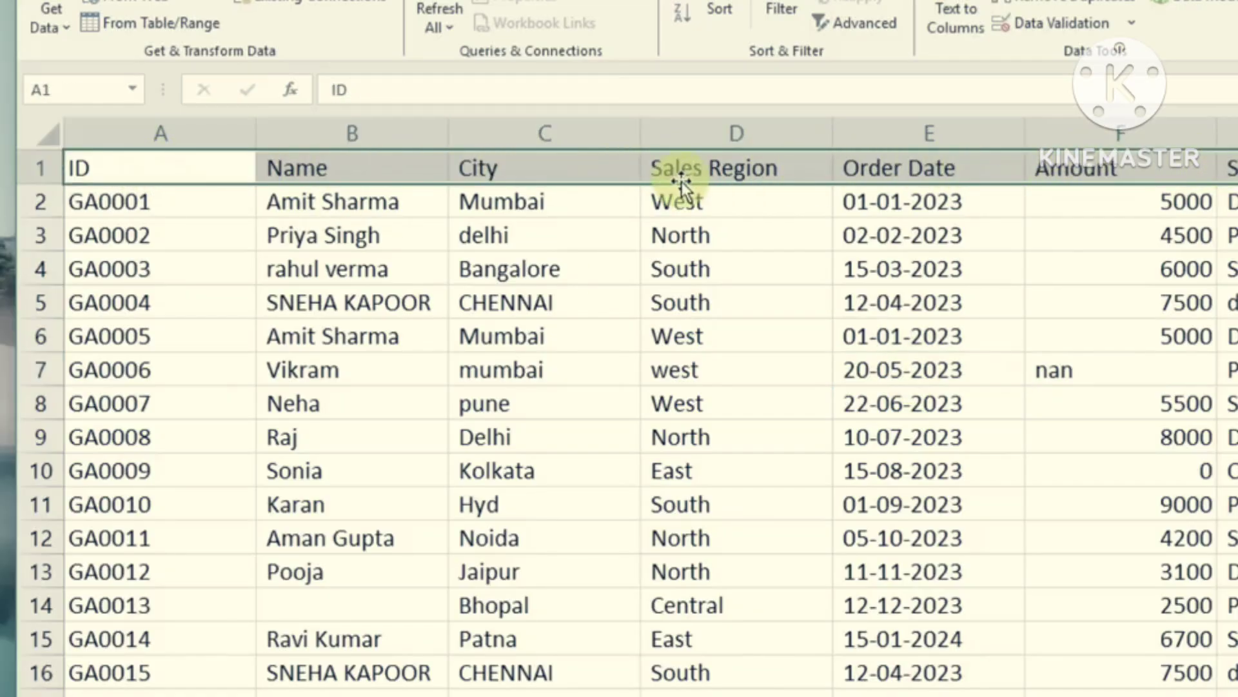
click(107, 1)
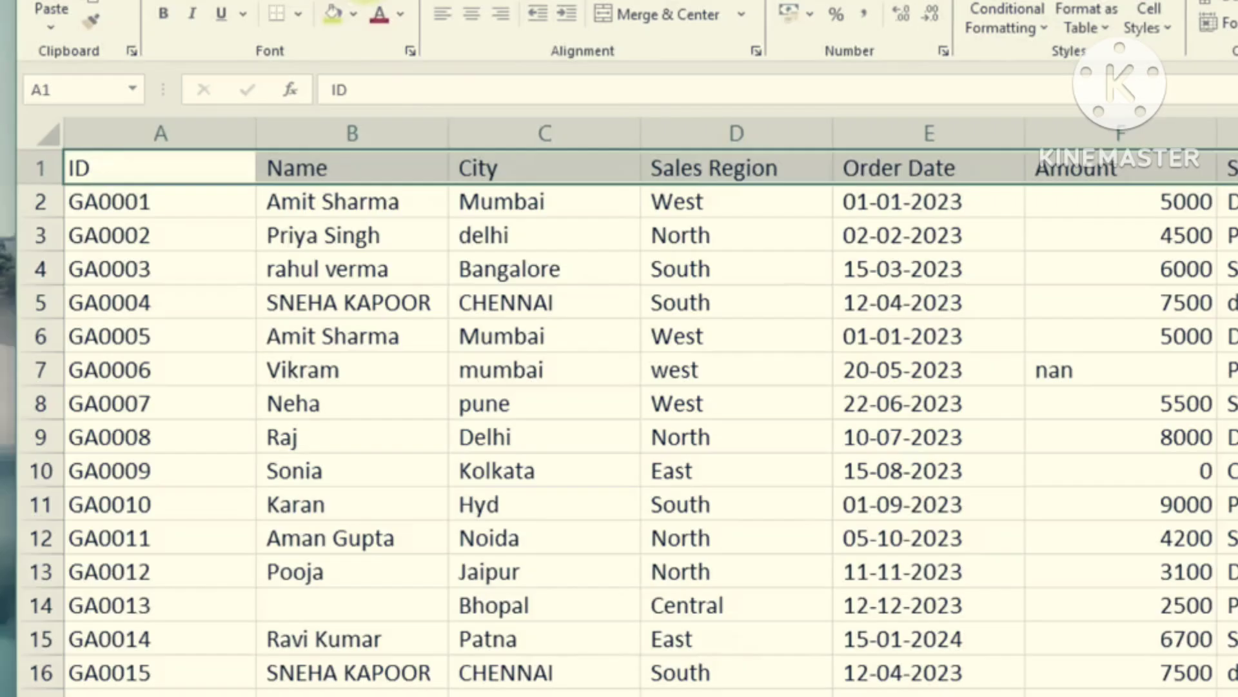
click(364, 2)
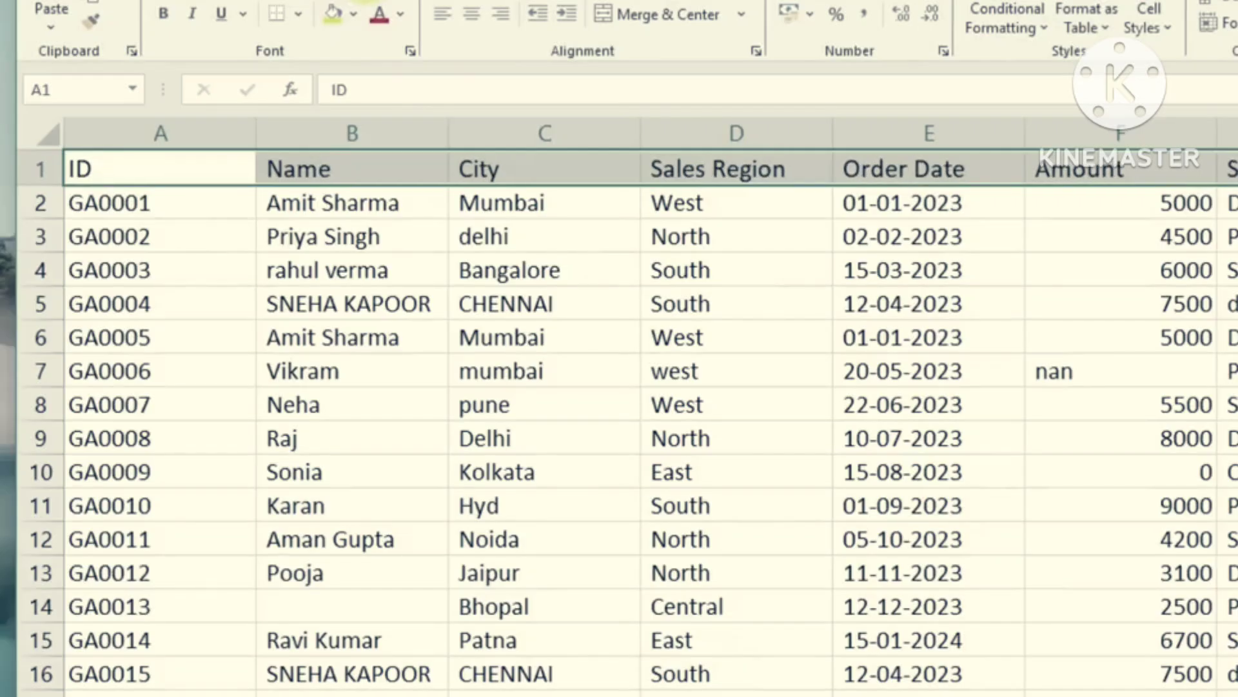
Format the header row with a yellow fill and centred bold text.
click(357, 13)
click(444, 369)
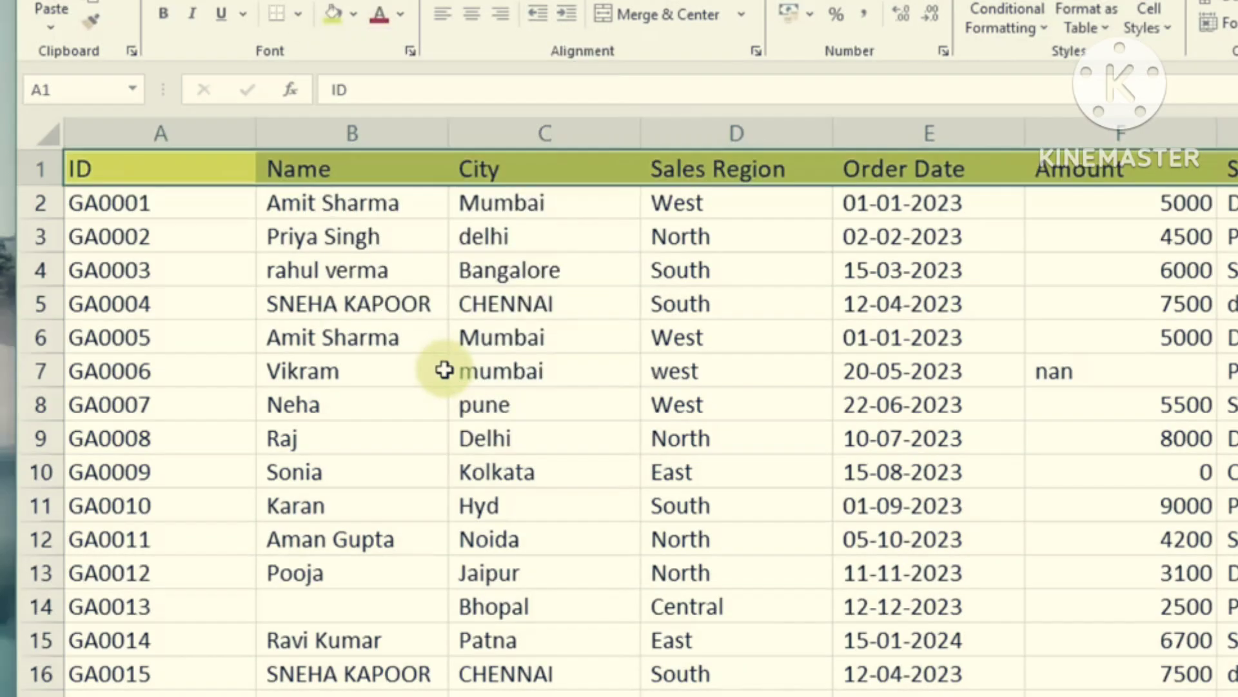
click(472, 14)
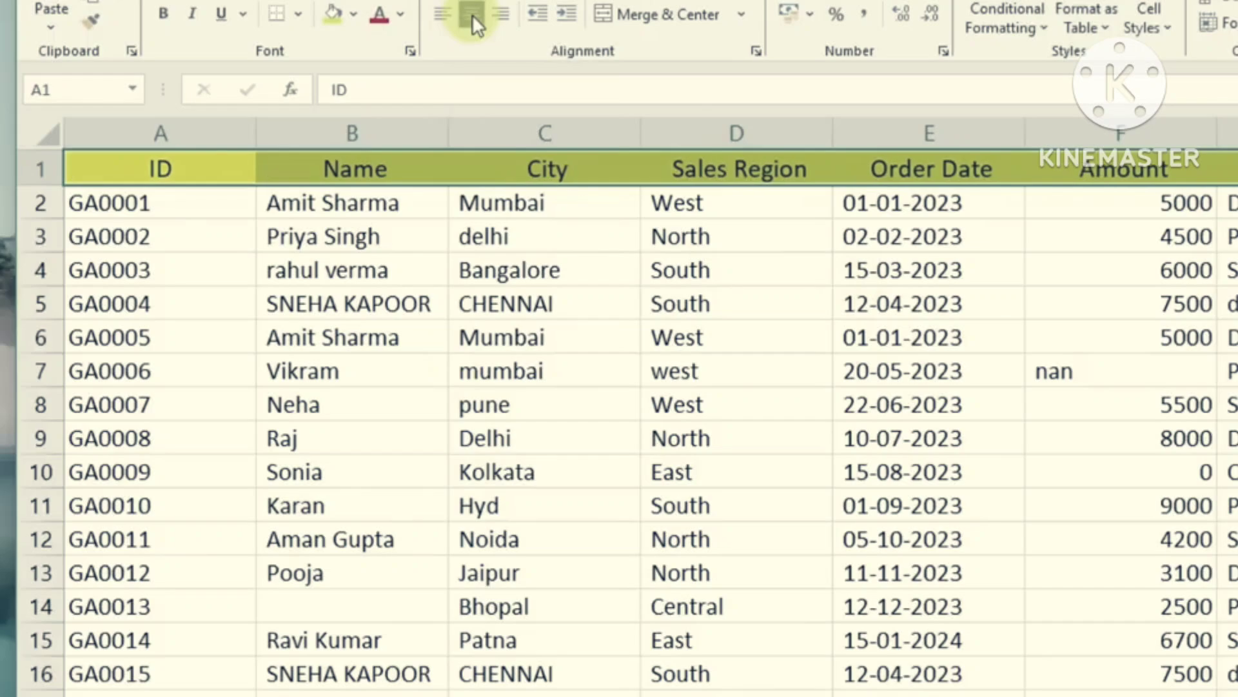
click(164, 14)
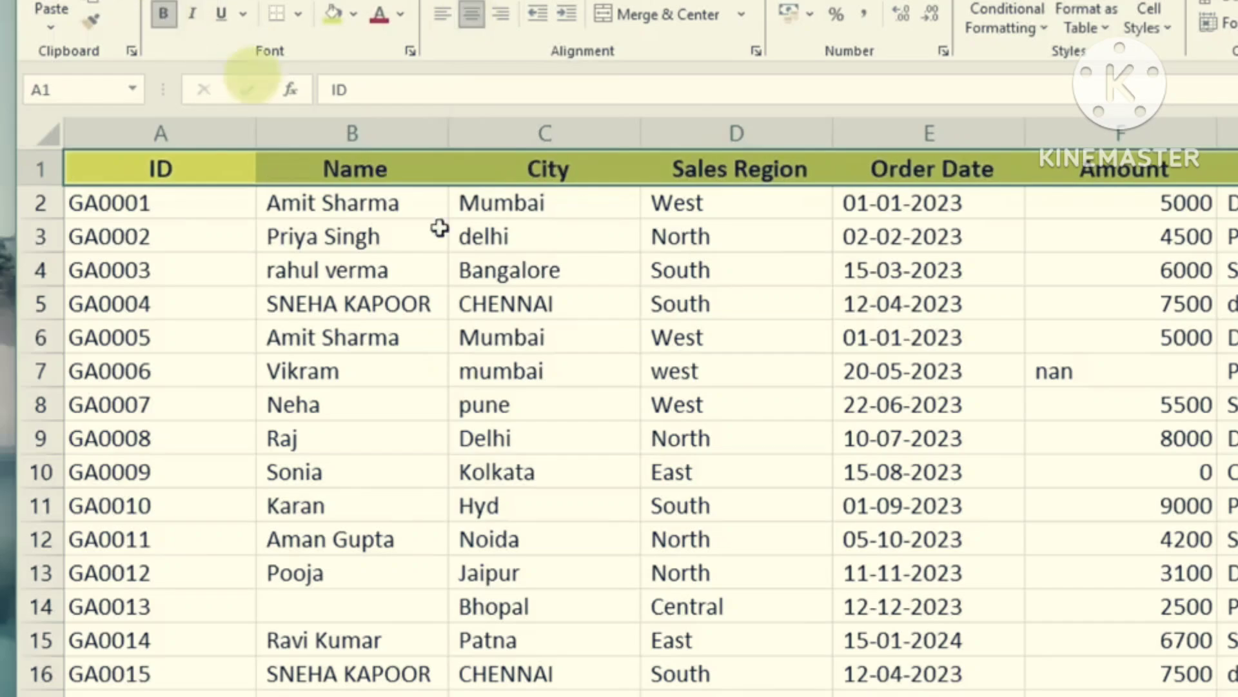
click(838, 440)
Select the whole table and apply All Borders to its cells.
click(205, 246)
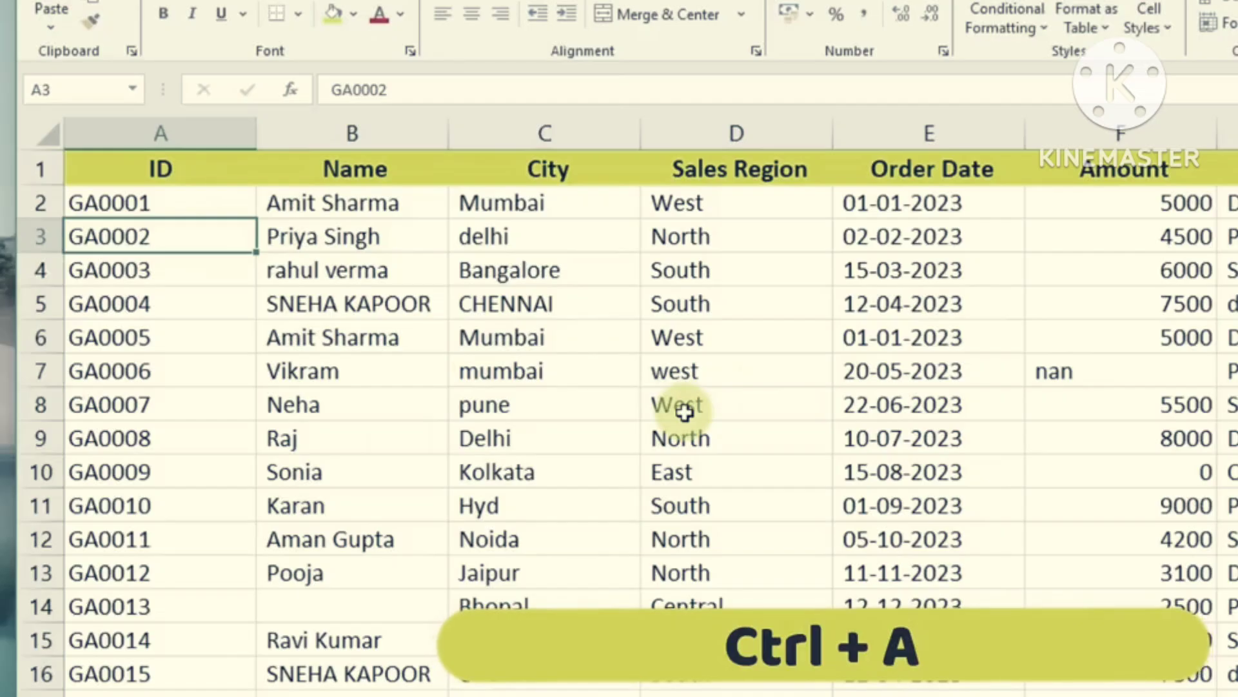
key(ctrl+a)
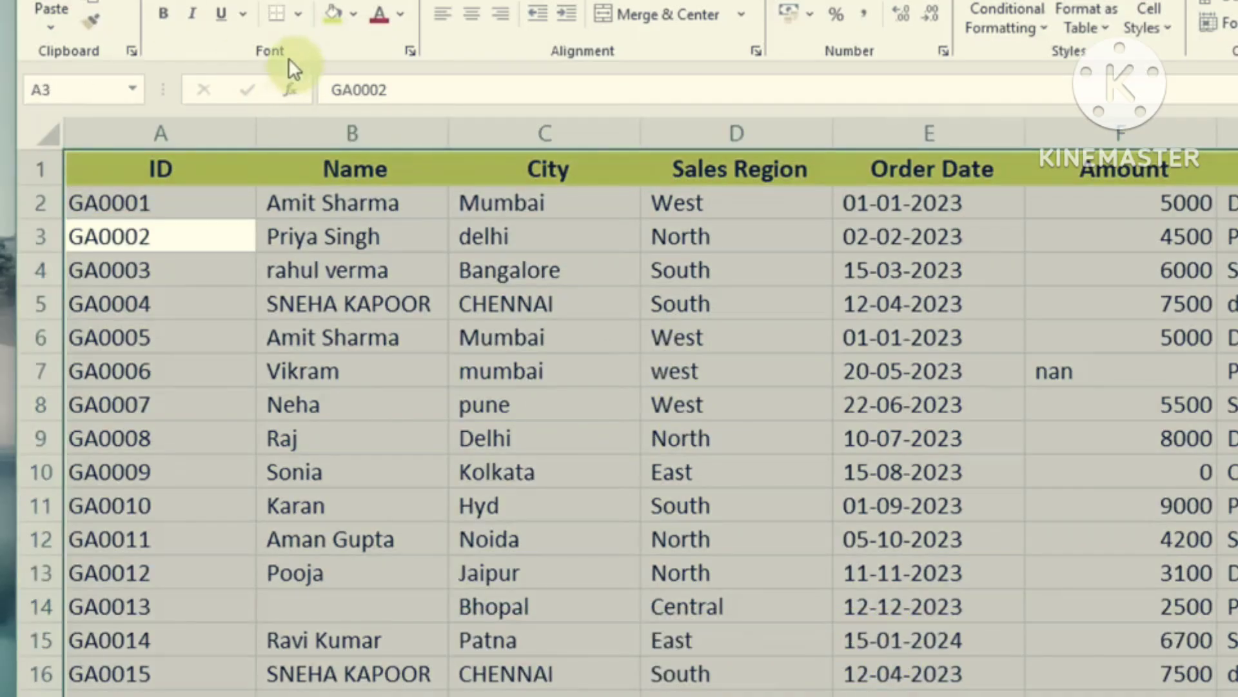
click(298, 13)
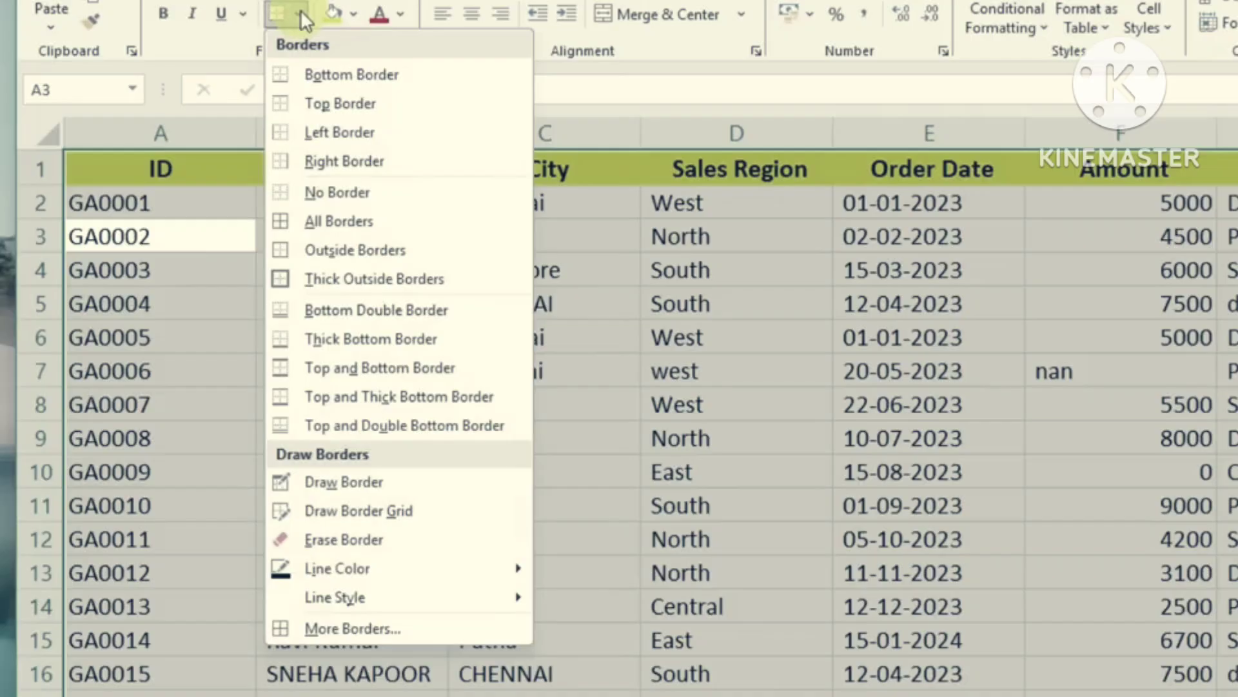
click(343, 222)
click(749, 335)
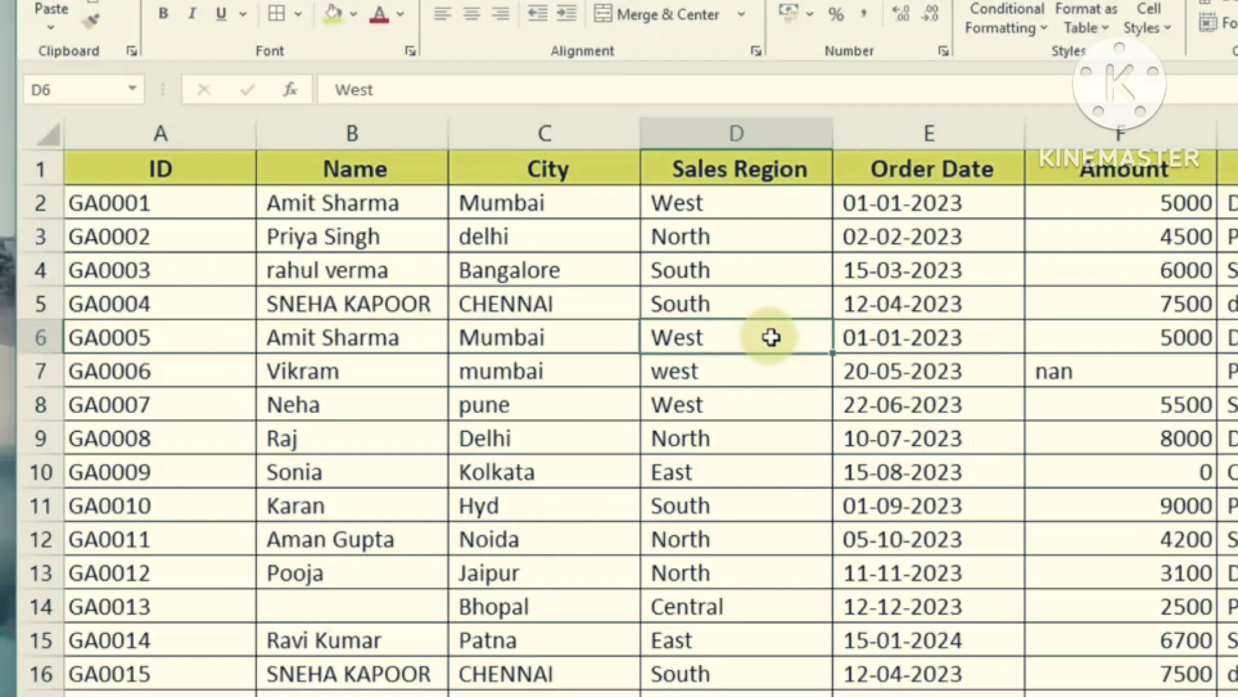
click(778, 312)
click(769, 390)
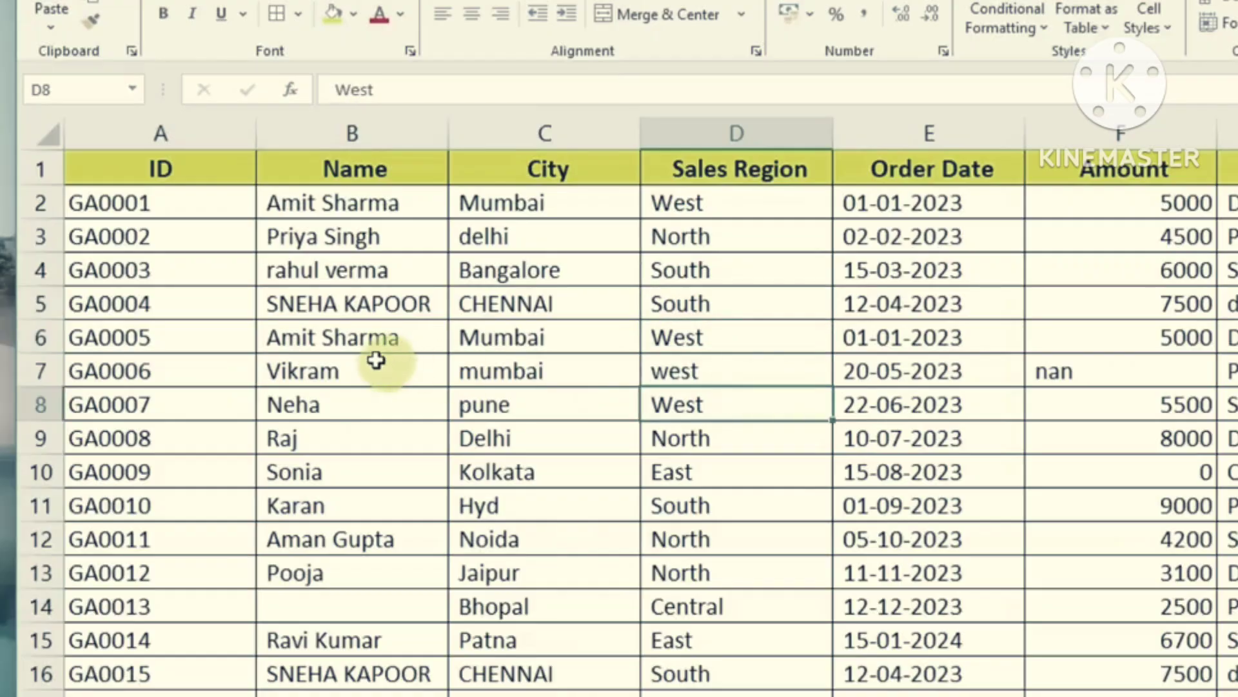
Examine the capitalisation of the entries in the Name column.
click(348, 337)
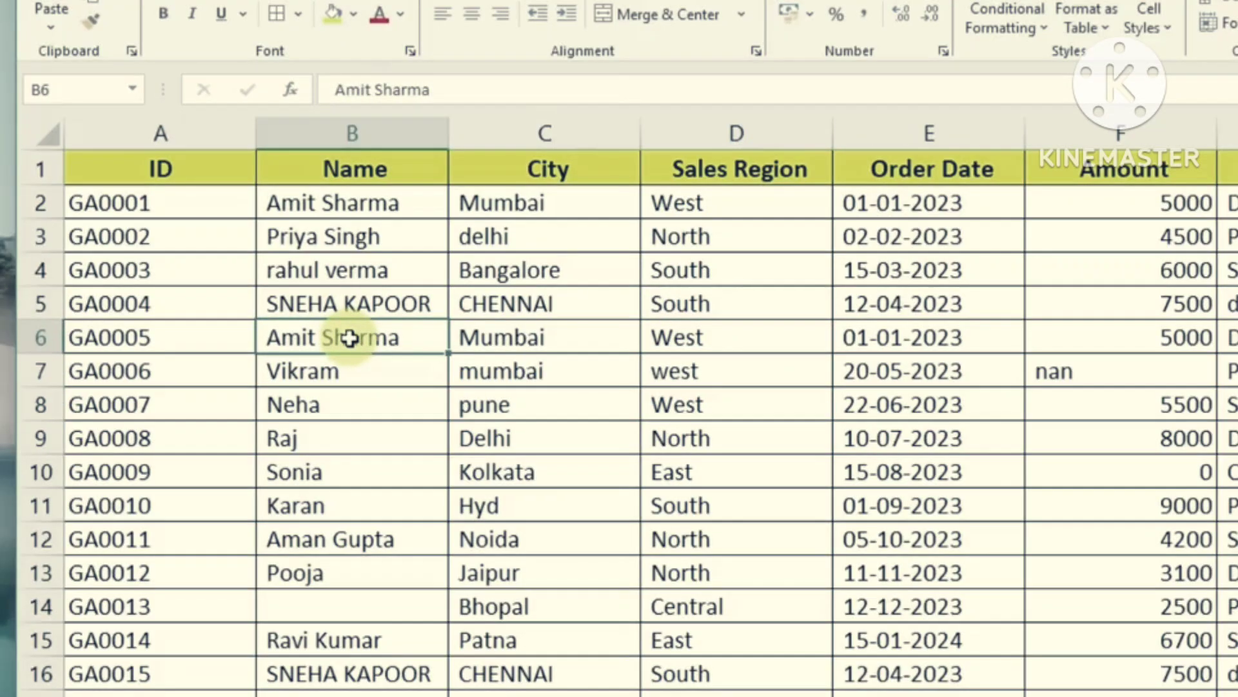
click(348, 315)
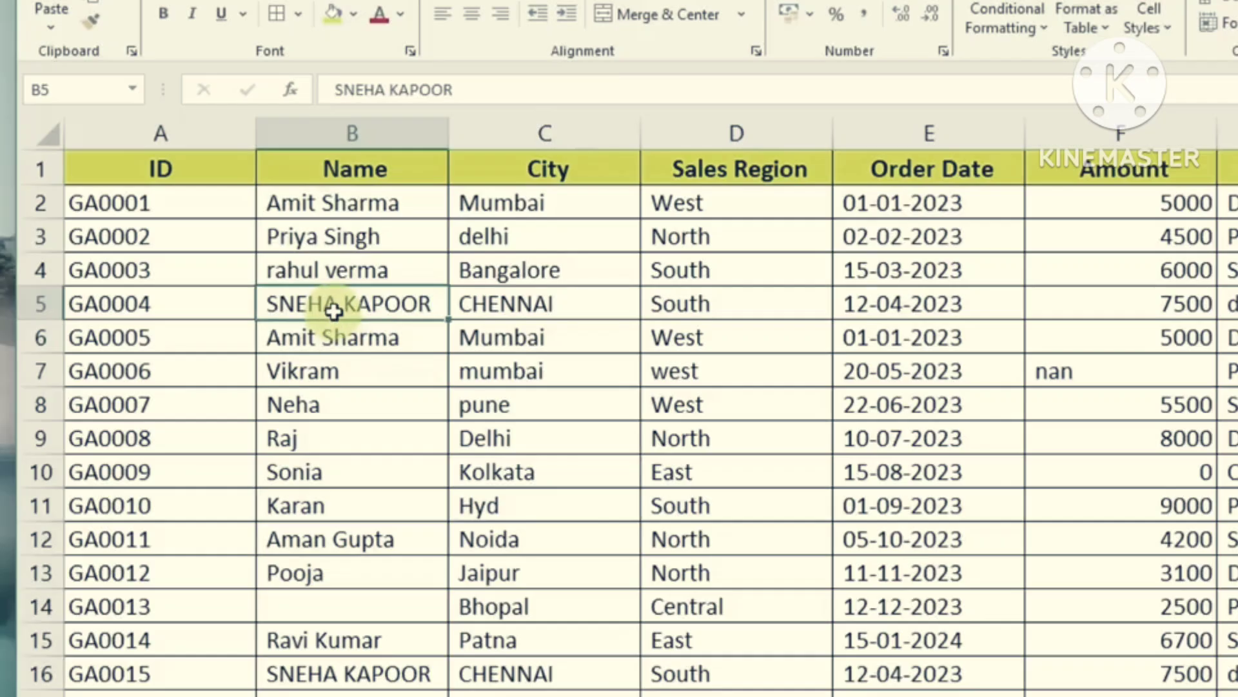
click(324, 271)
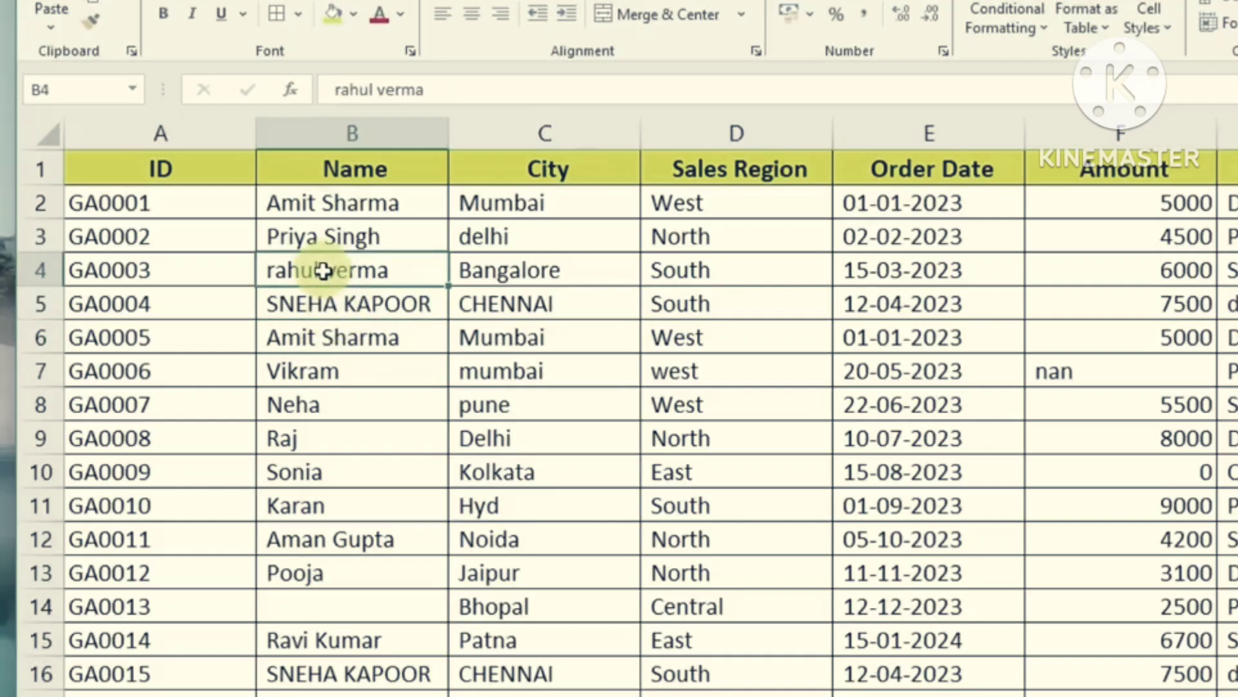
click(329, 238)
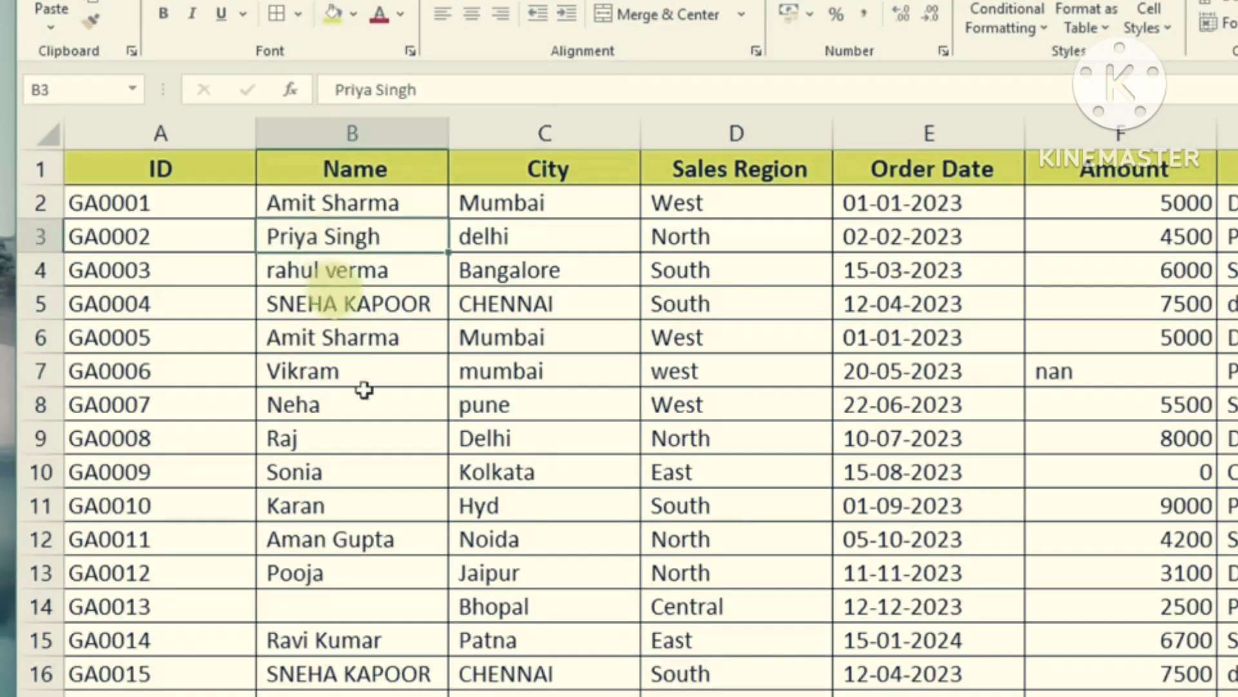
click(374, 450)
click(387, 311)
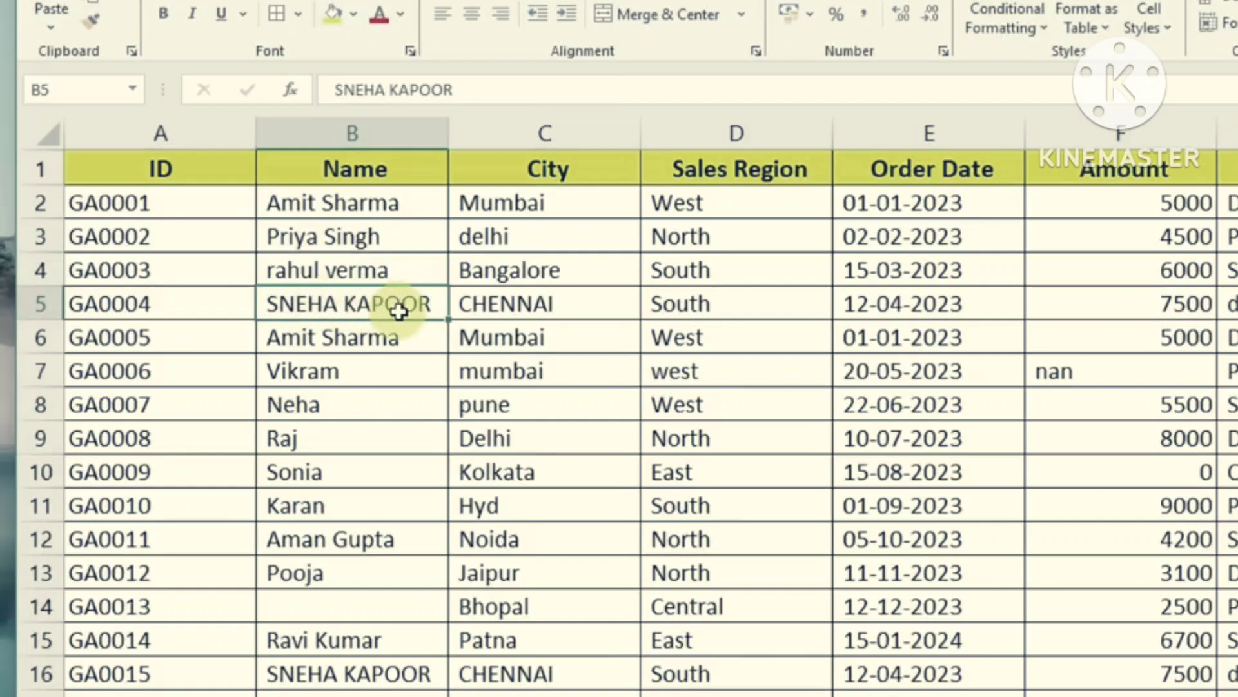
click(376, 271)
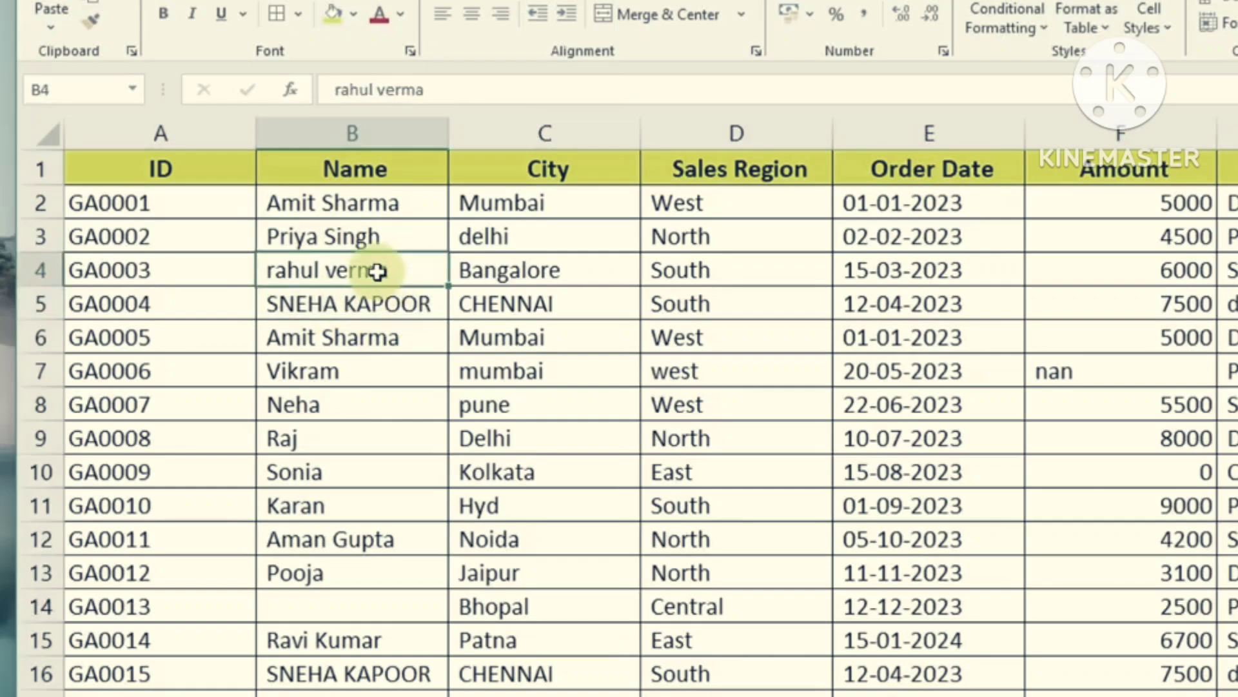
drag(377, 271, 375, 240)
click(381, 240)
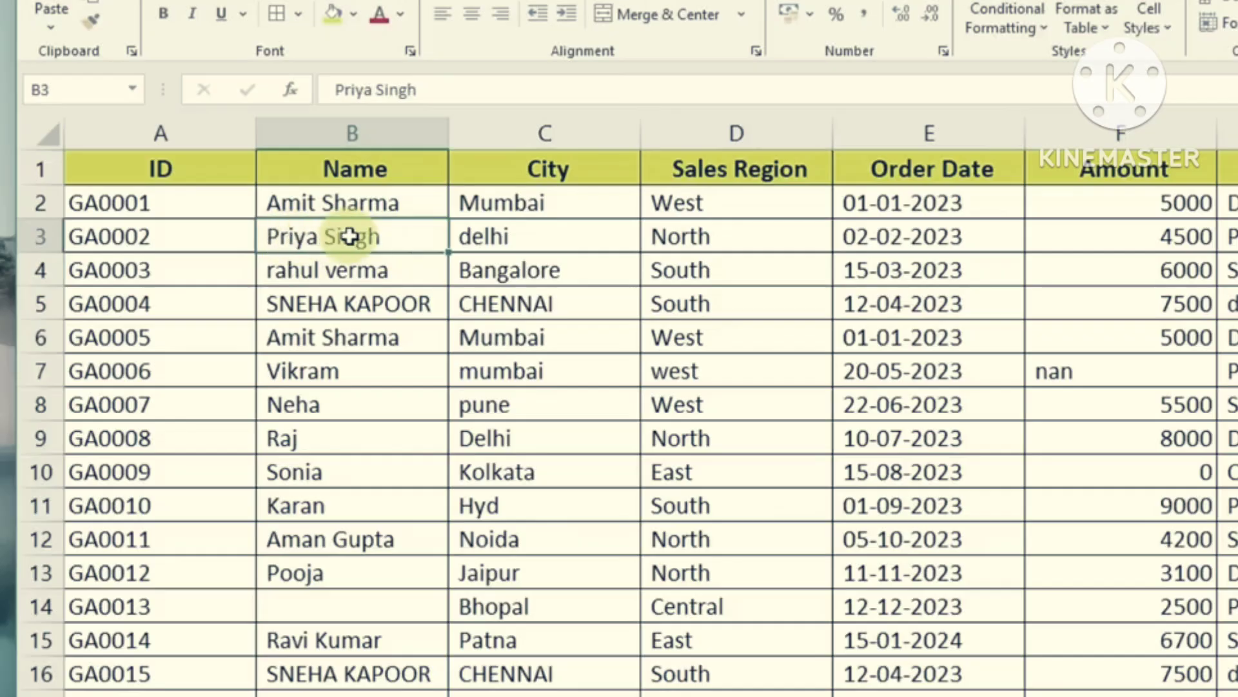
scroll(363, 347, down, 3)
scroll(362, 400, down, 1)
scroll(362, 419, up, 4)
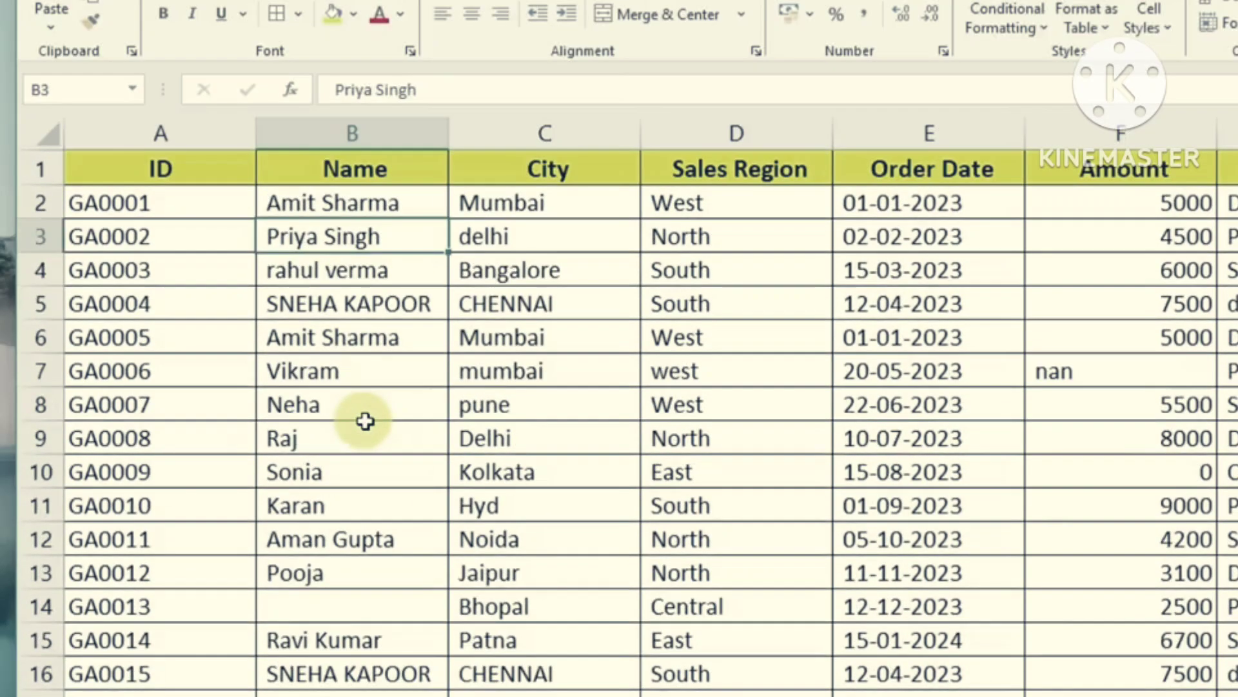
click(377, 345)
click(359, 309)
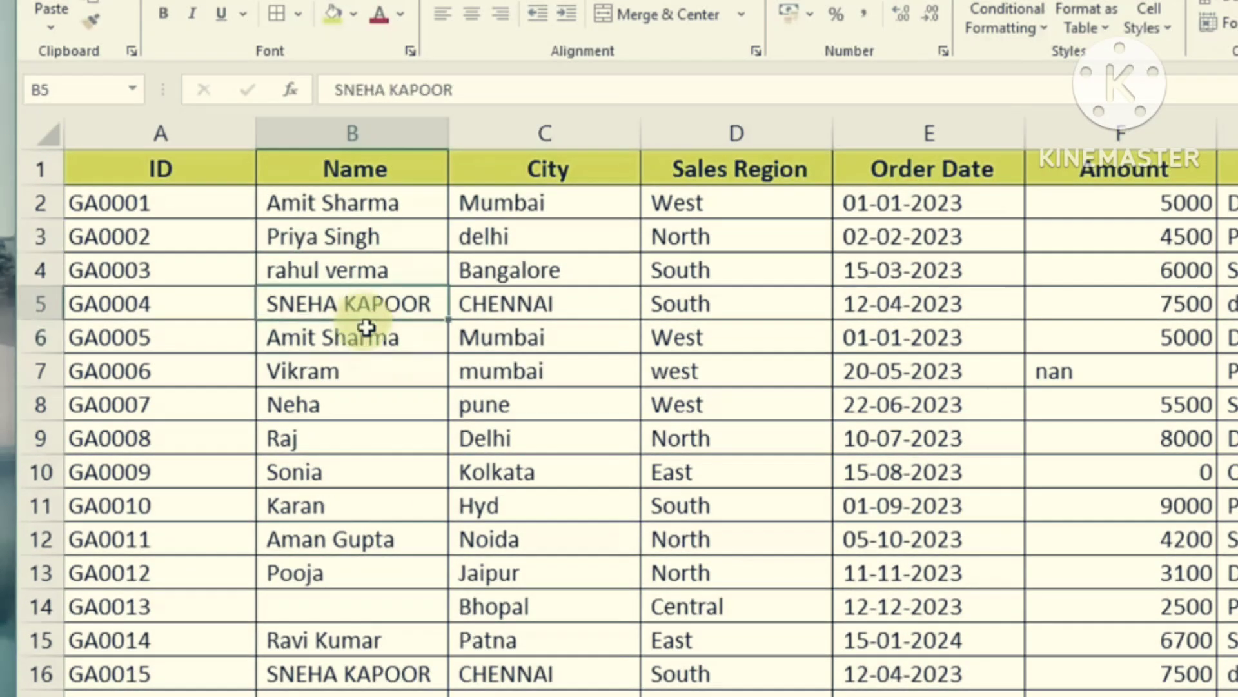
click(371, 338)
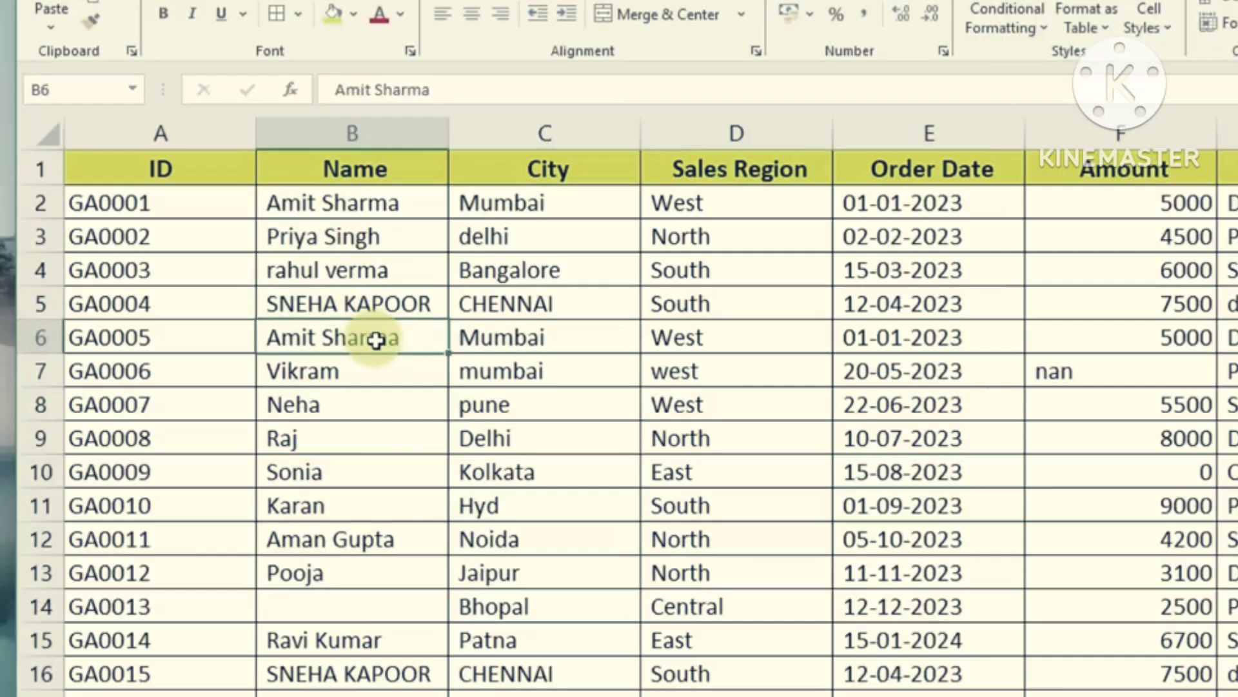
click(368, 271)
click(374, 335)
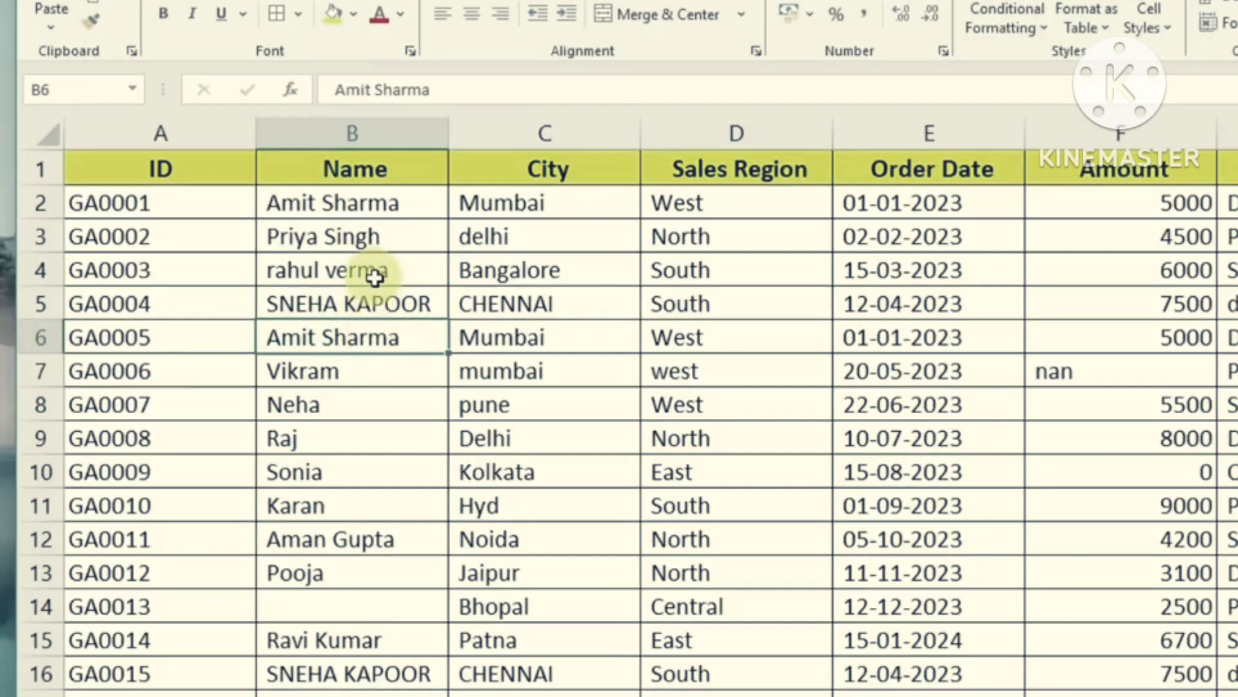
click(374, 238)
Insert a blank column between the Name and City columns.
click(380, 134)
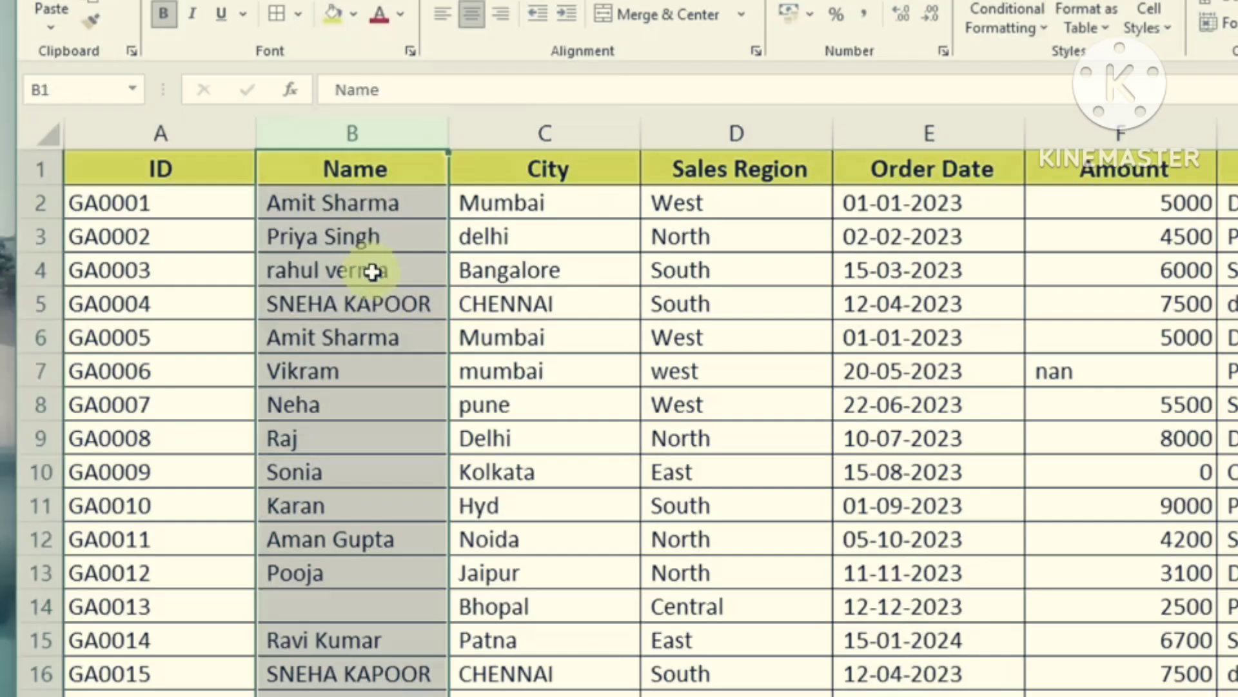
click(528, 132)
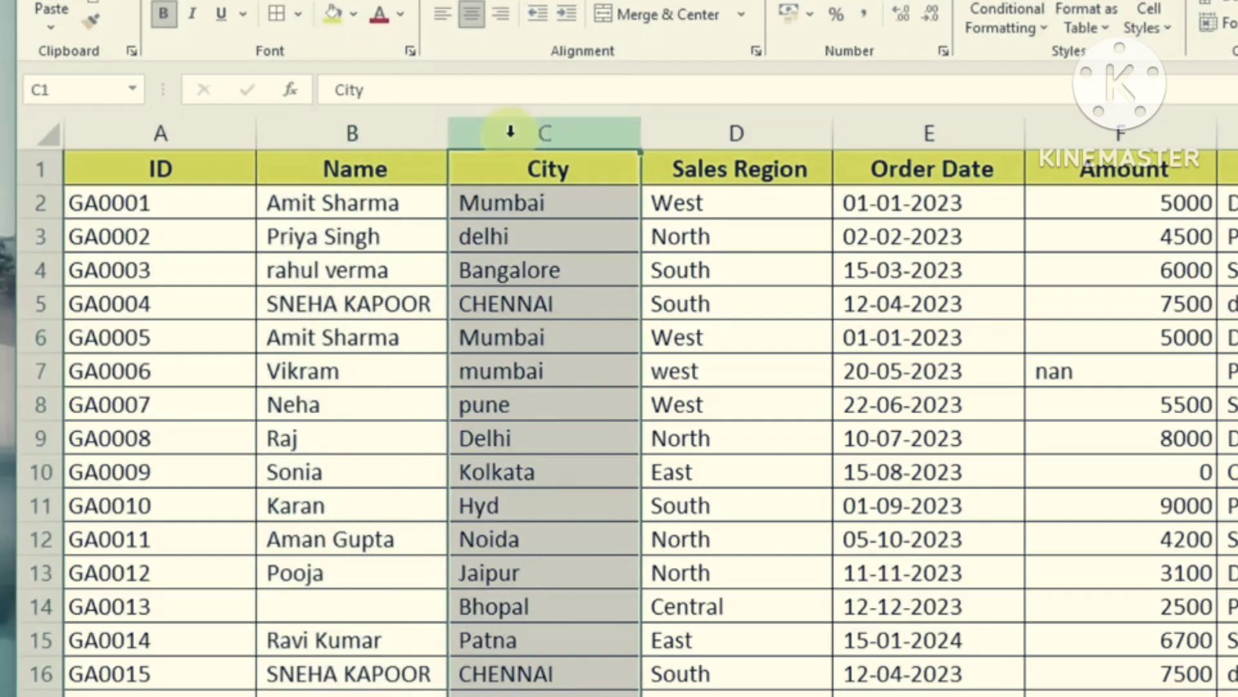
right_click(511, 137)
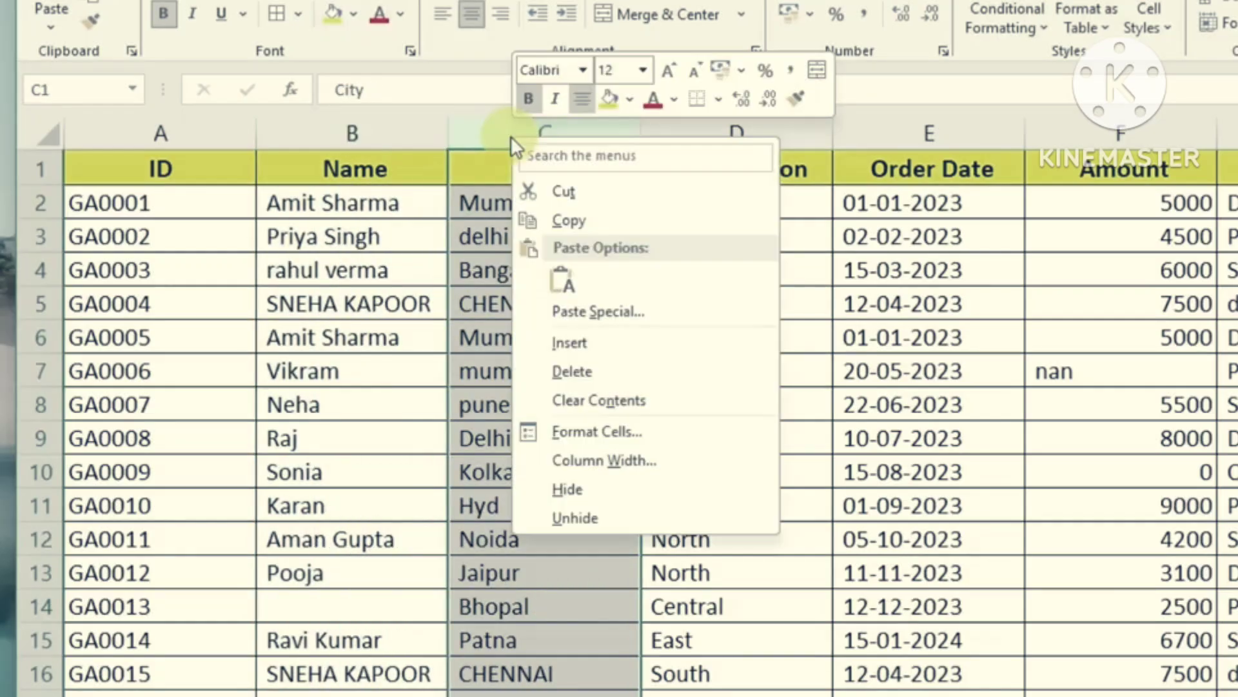
click(567, 340)
Enter the formula =PROPER(B2) in cell C2 to convert the first name to proper case.
click(531, 205)
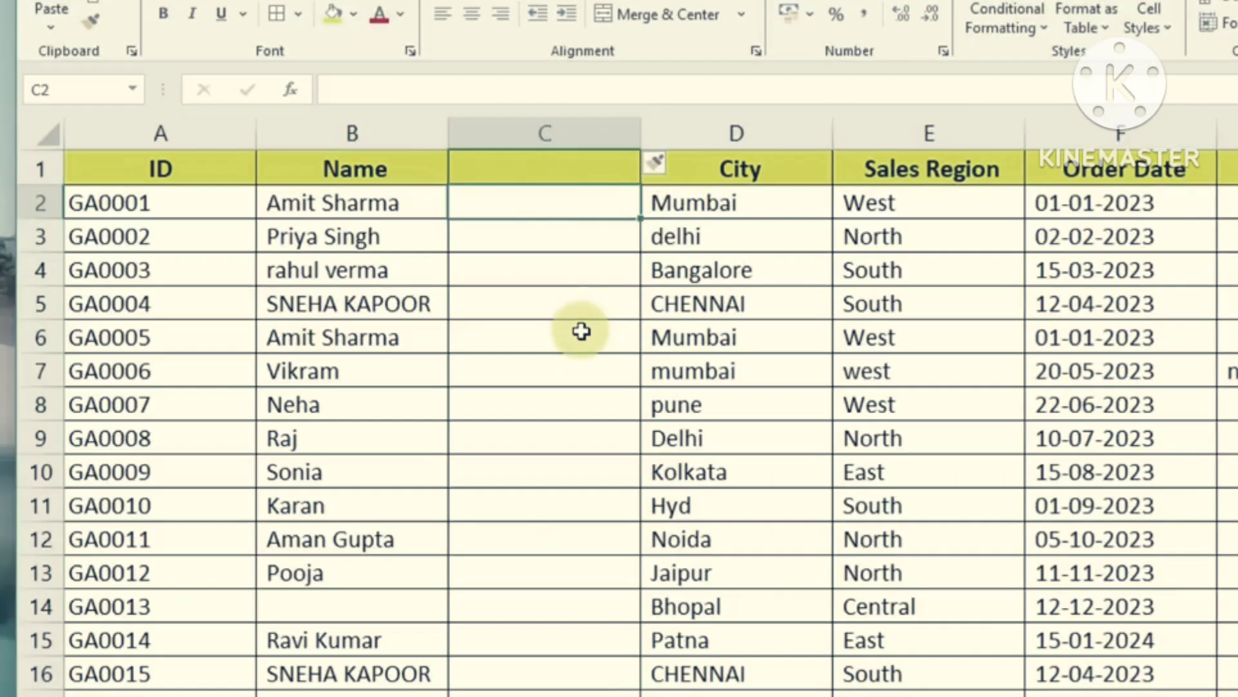
text(=)
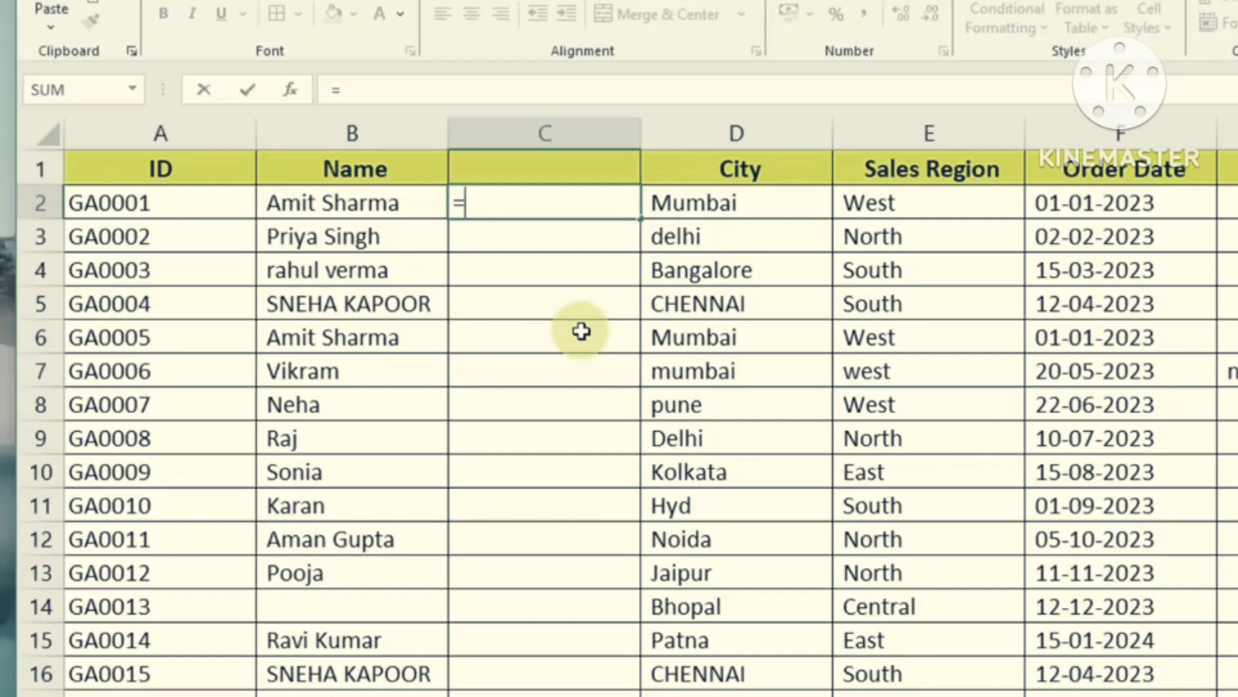
text(prop)
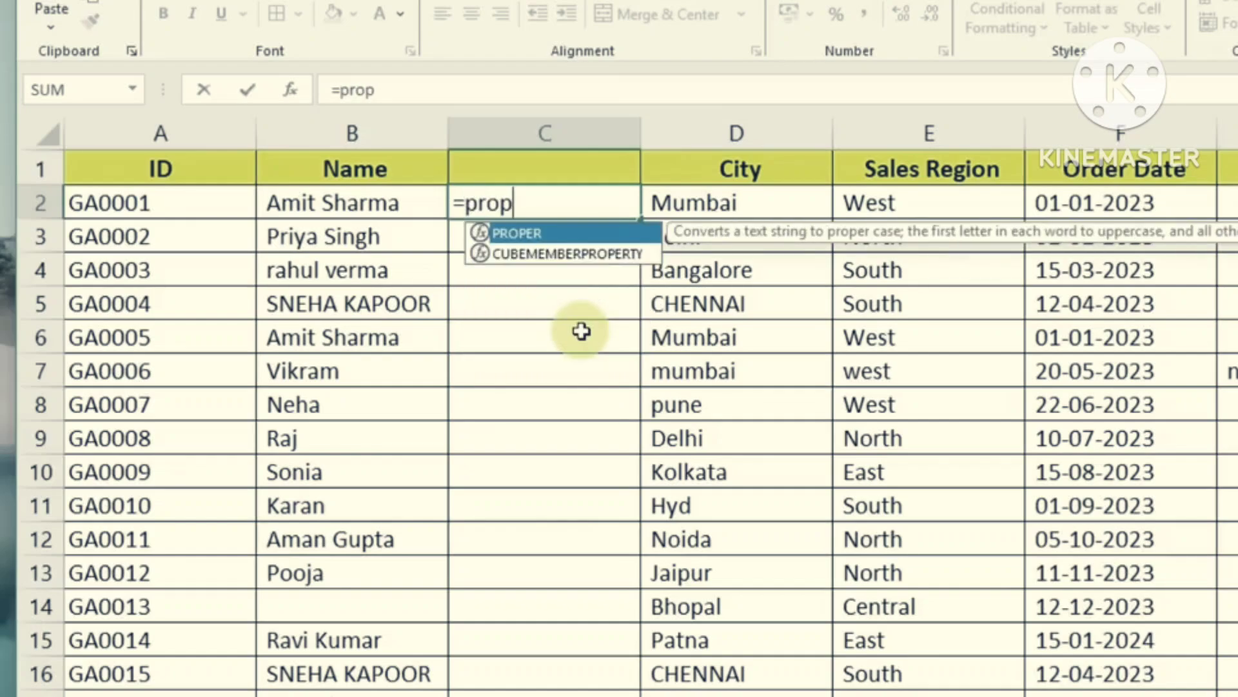
double_click(525, 234)
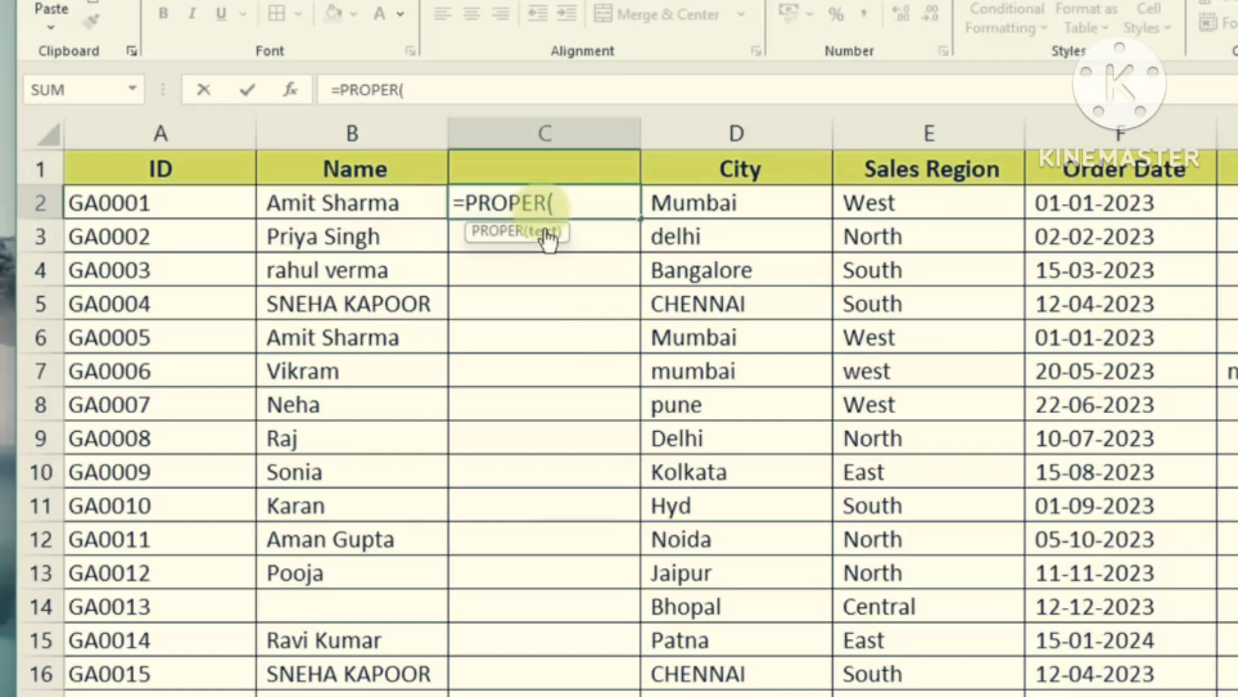
click(354, 207)
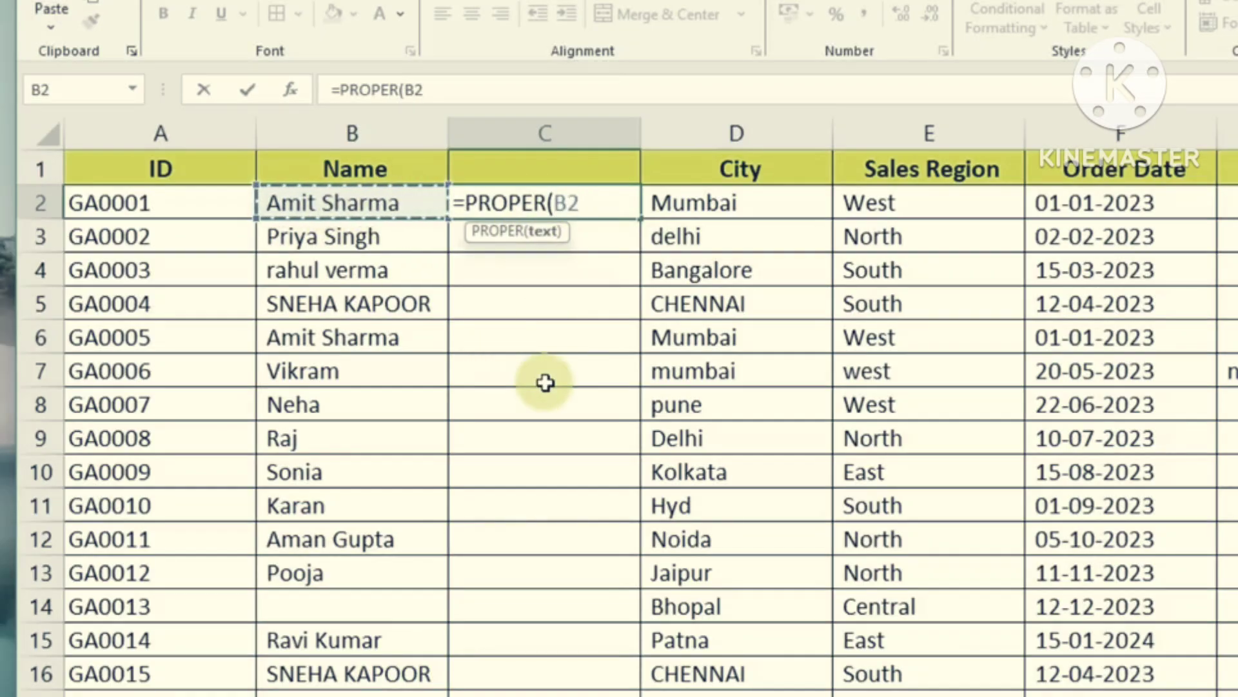
text())
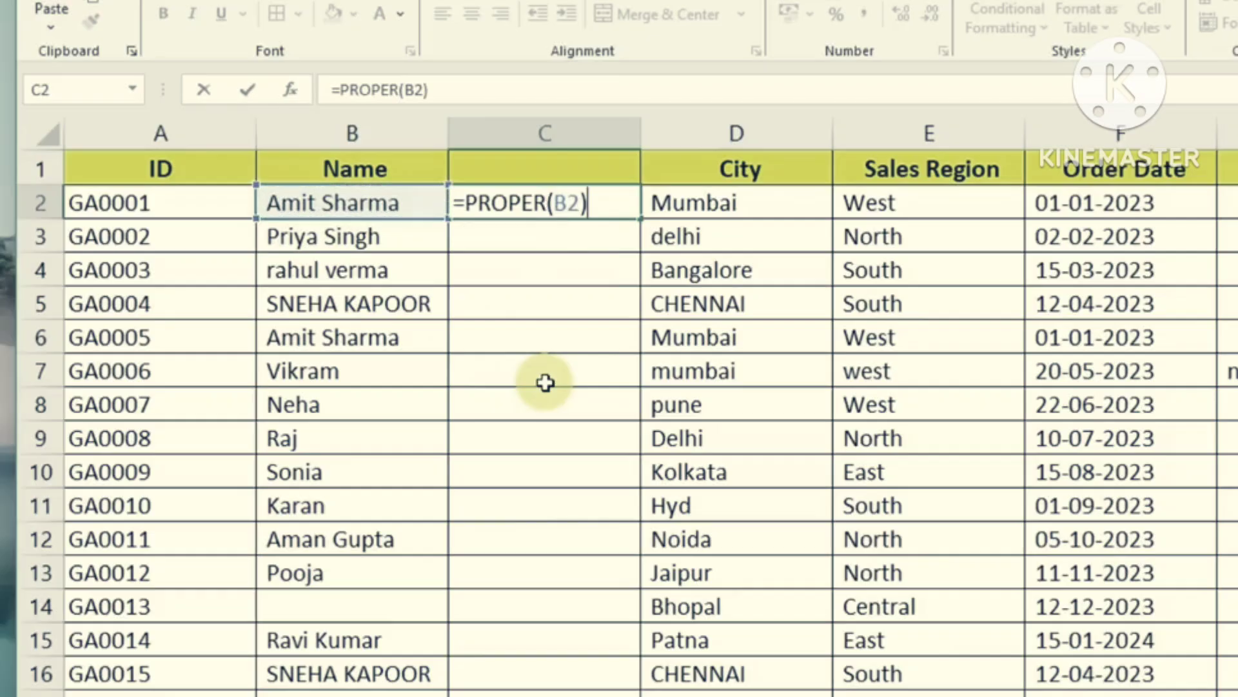
key(Return)
Fill the PROPER formula from C2 down to the table's last row and check the converted names.
click(568, 205)
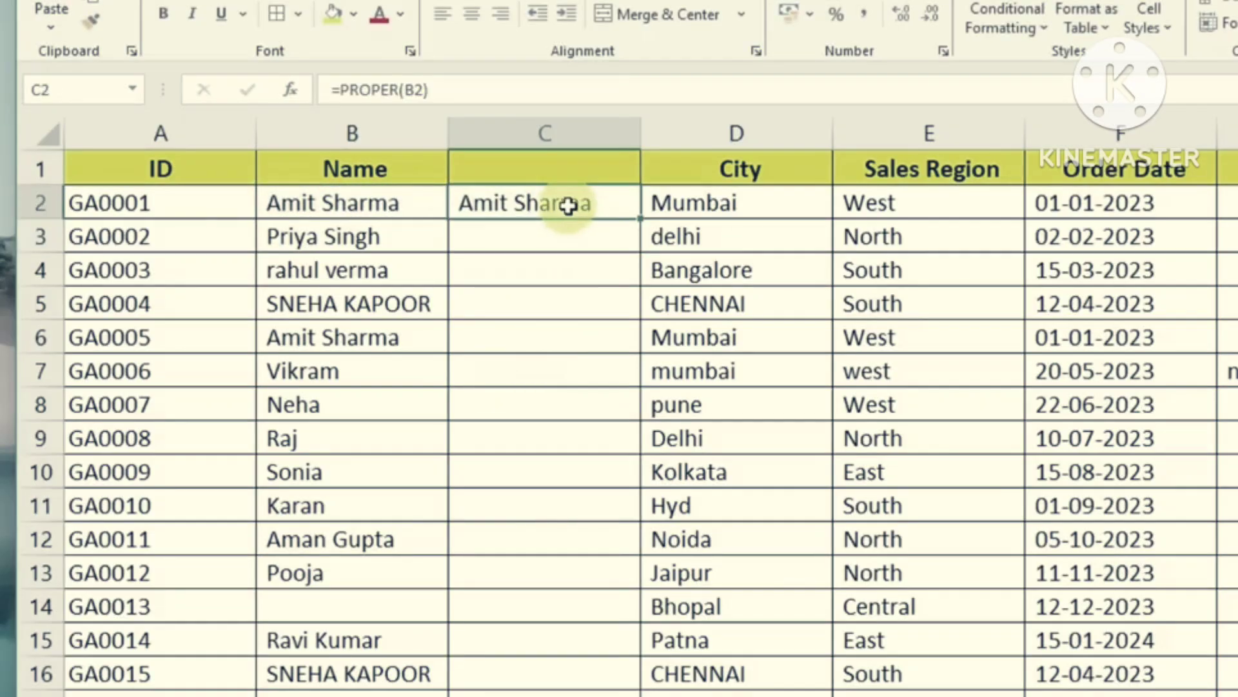
double_click(640, 217)
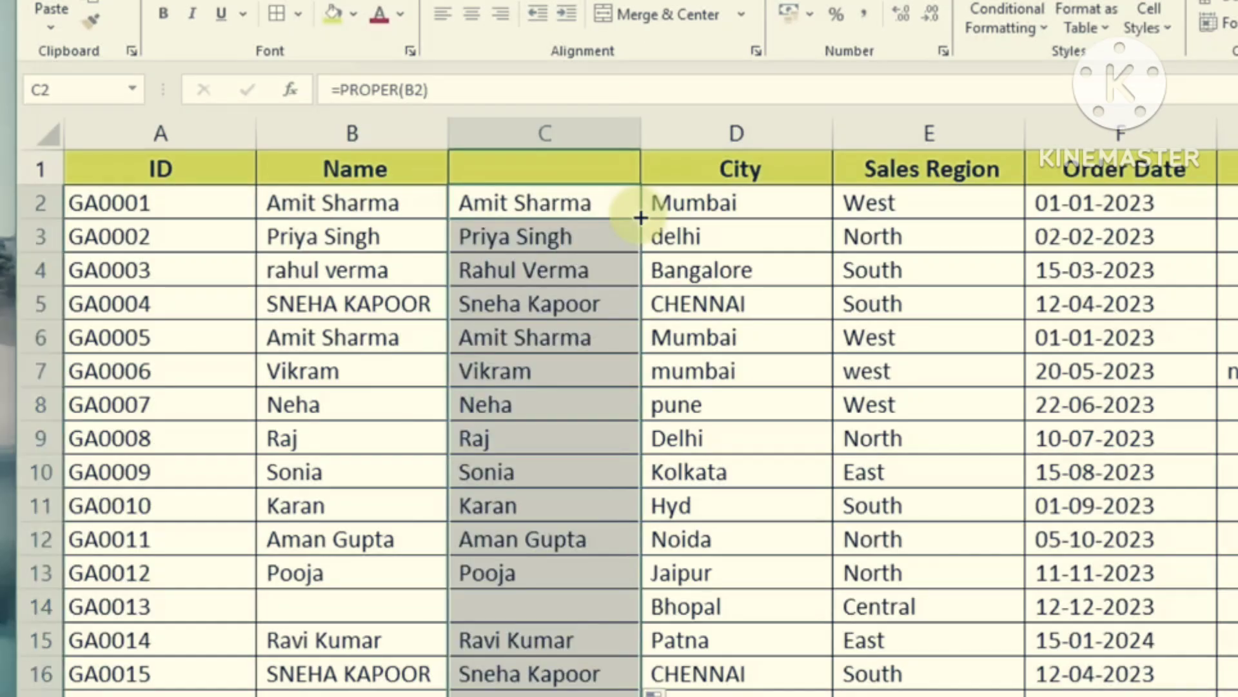
scroll(532, 366, down, 8)
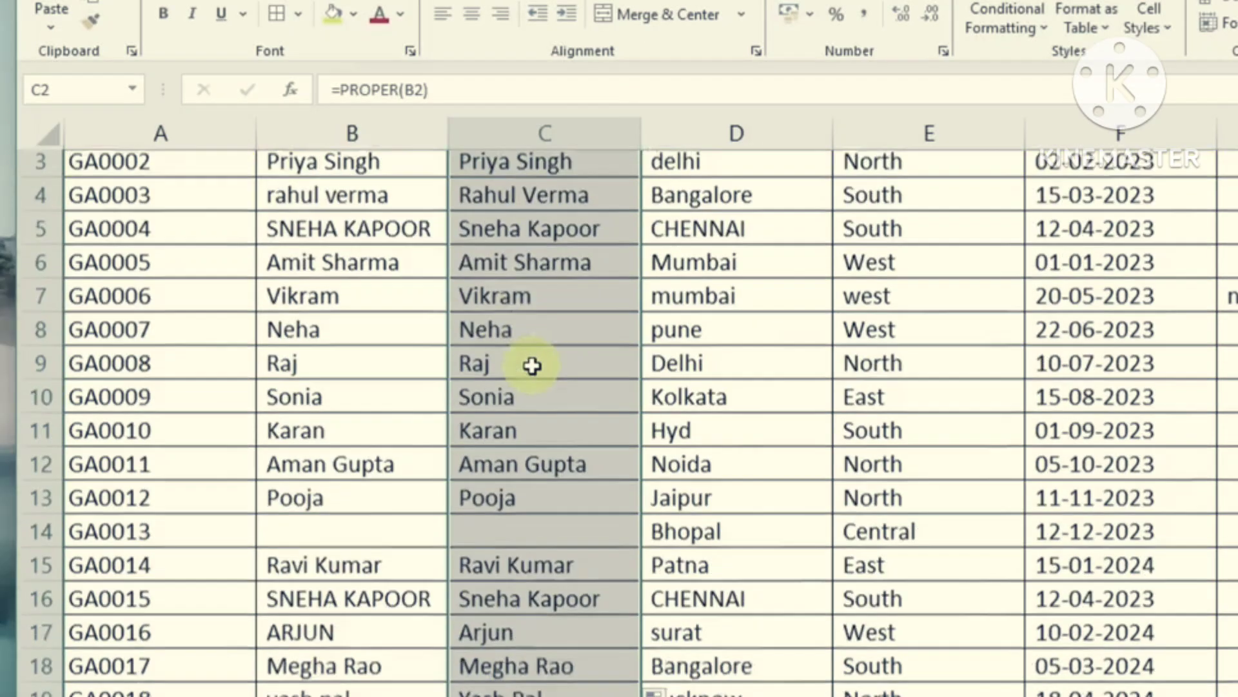
scroll(532, 366, up, 5)
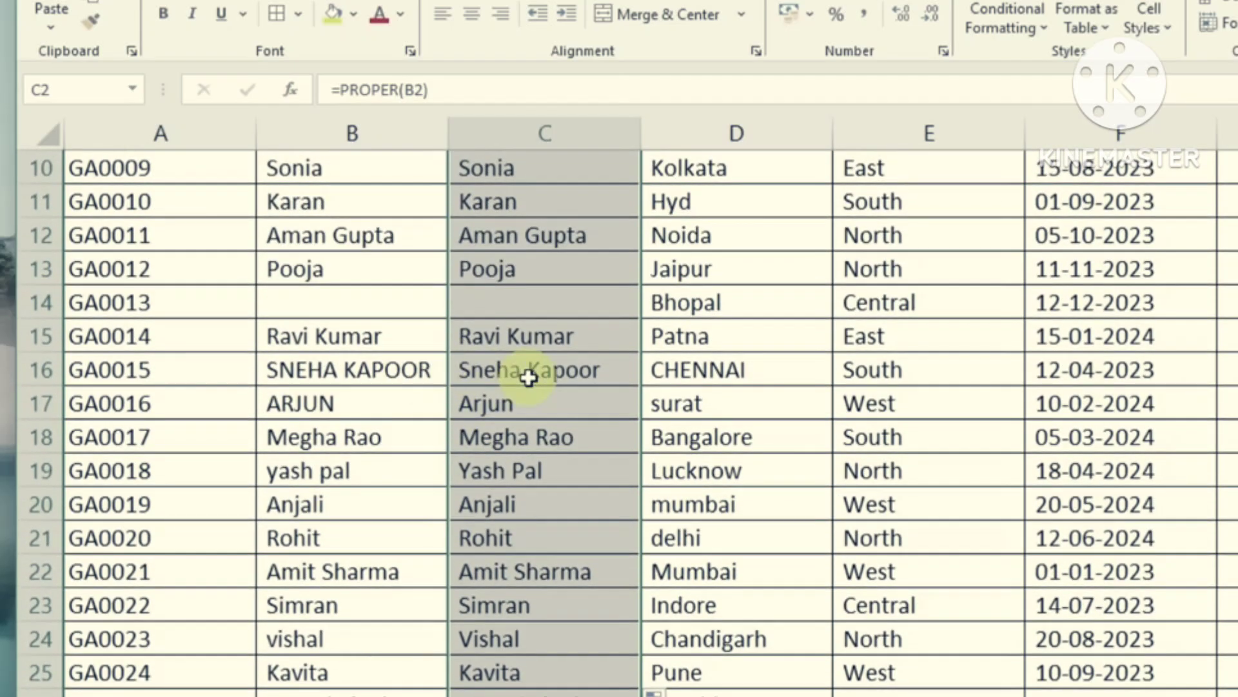
scroll(525, 374, up, 3)
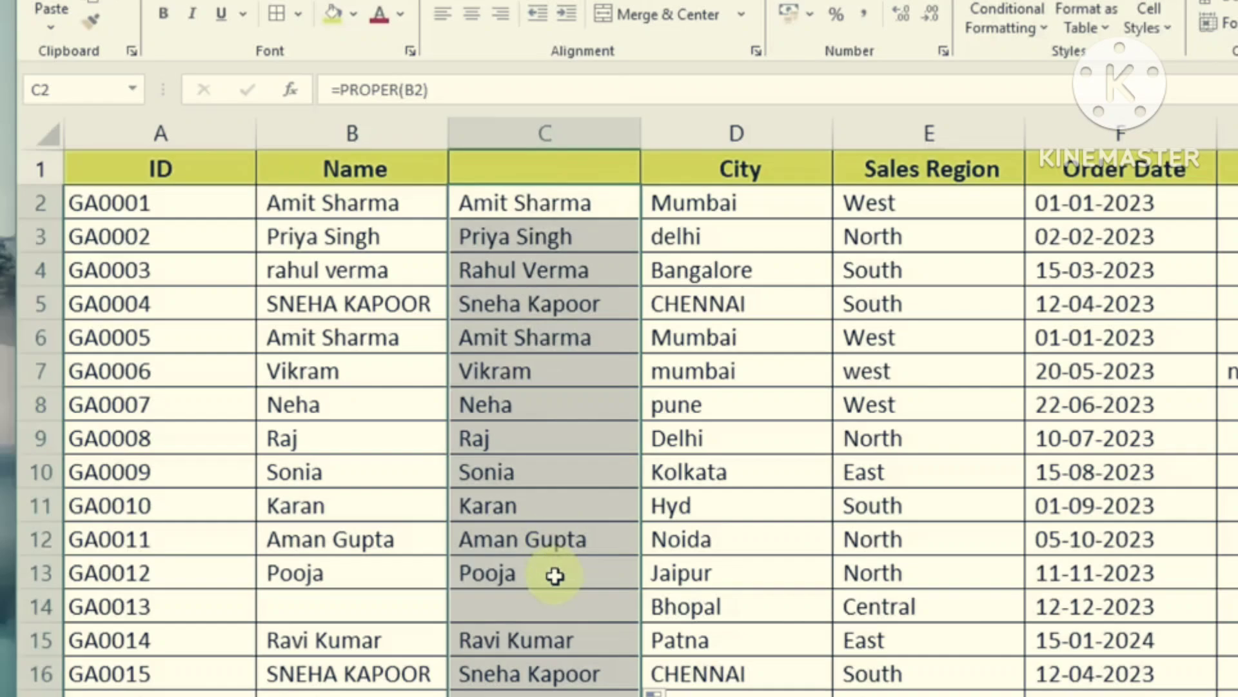
Copy the proper-case names from C2 down to the table's last row.
click(549, 206)
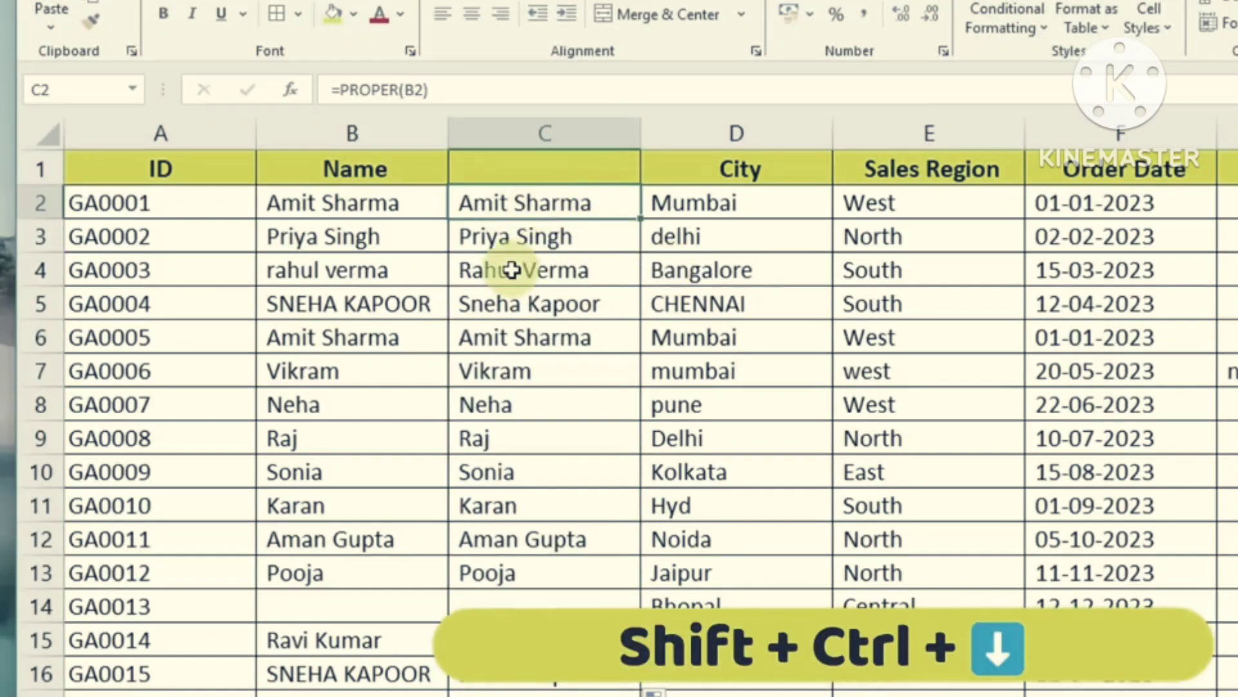
key(ctrl+shift+Down)
key(ctrl+shift+Down)
key(ctrl+shift+Down)
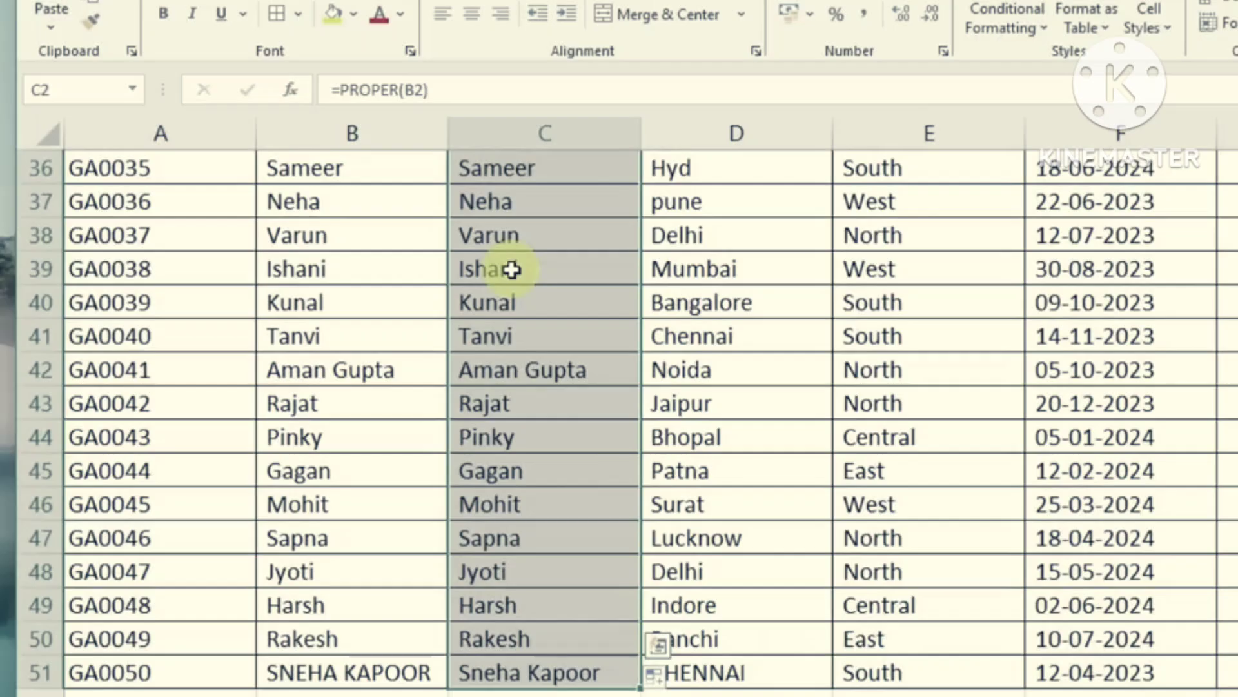
scroll(513, 269, up, 12)
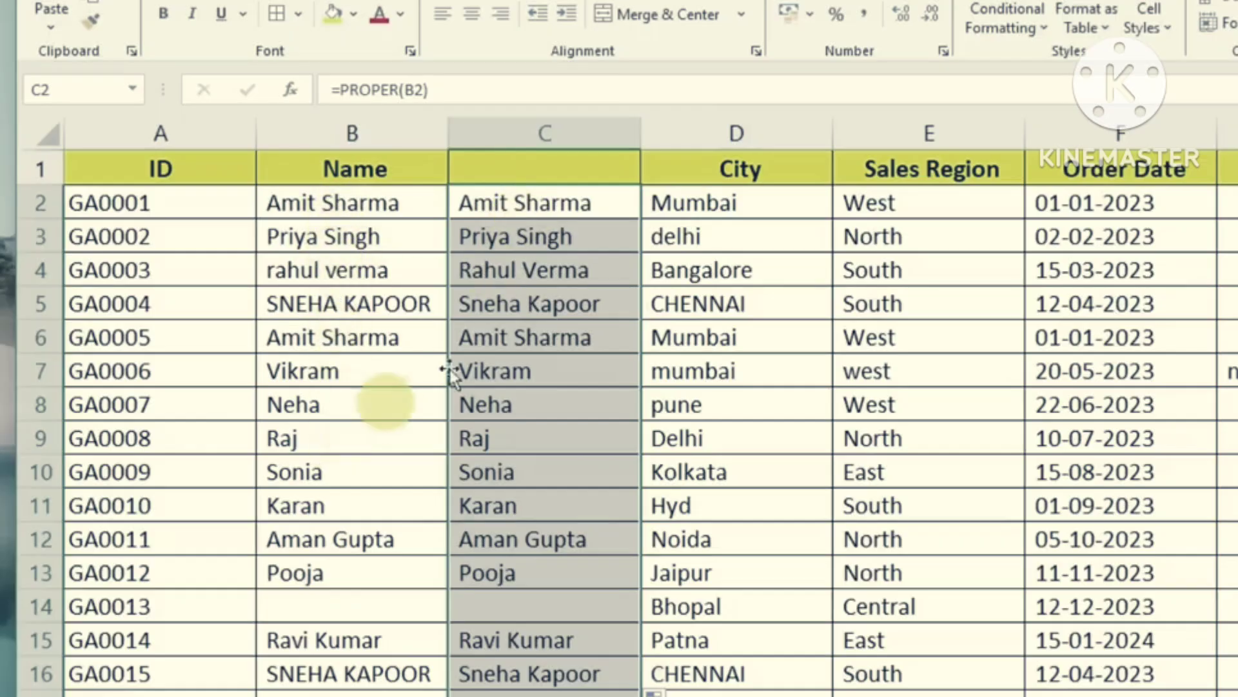
right_click(507, 203)
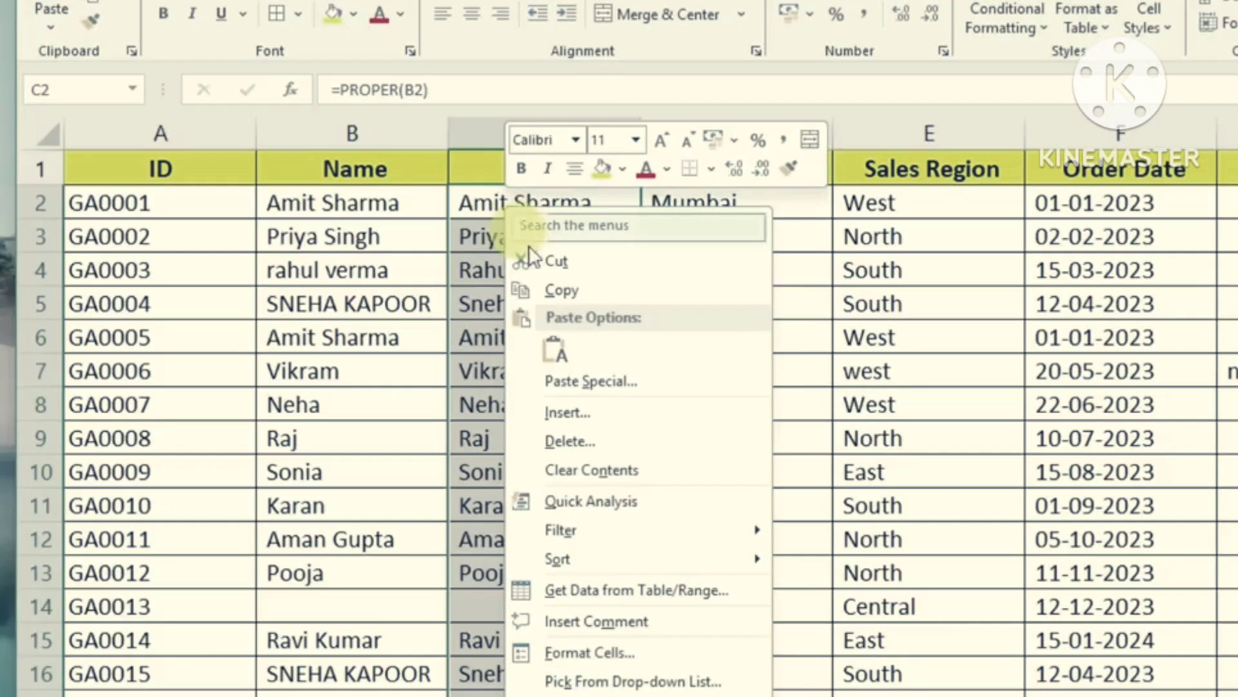
click(556, 291)
Paste the copied names over the Name column from B2 with Paste Special, as values only.
click(327, 200)
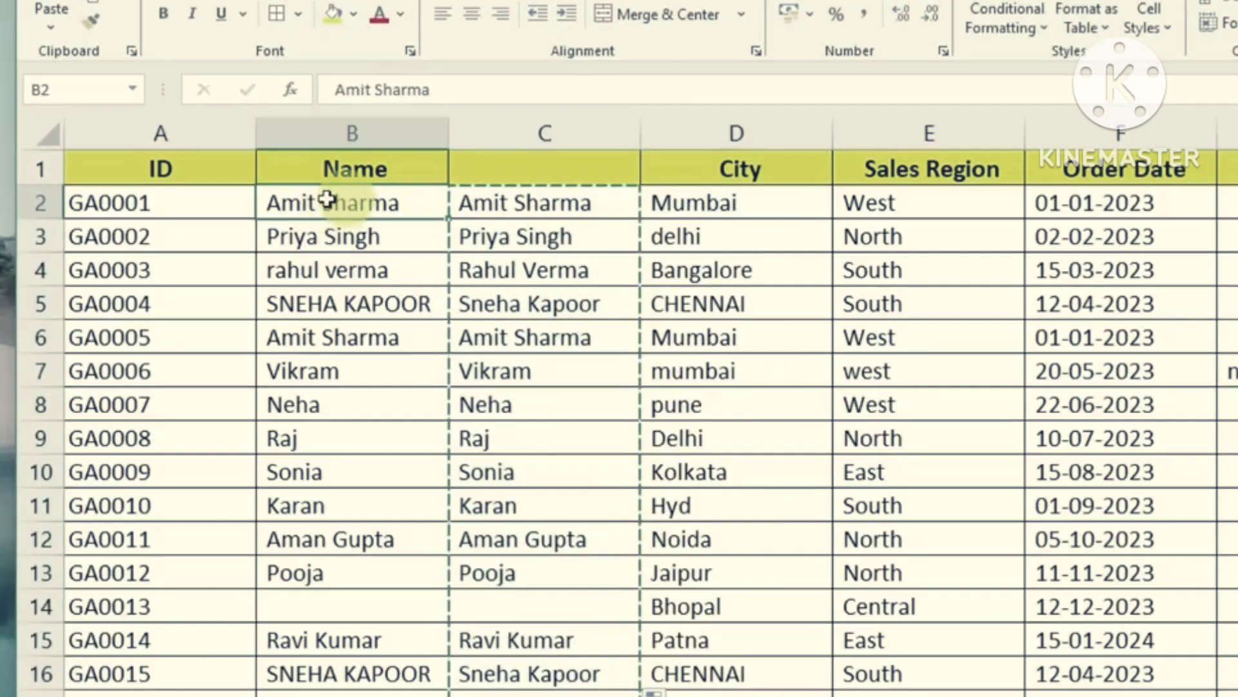
right_click(347, 203)
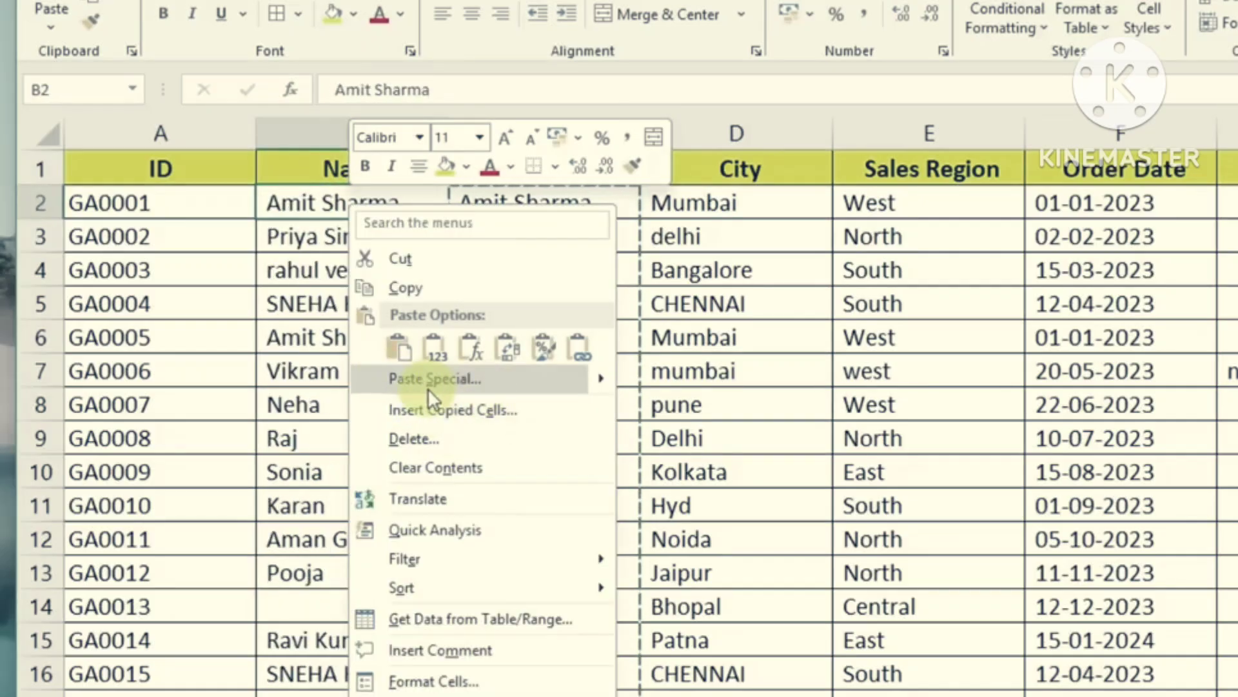
click(441, 382)
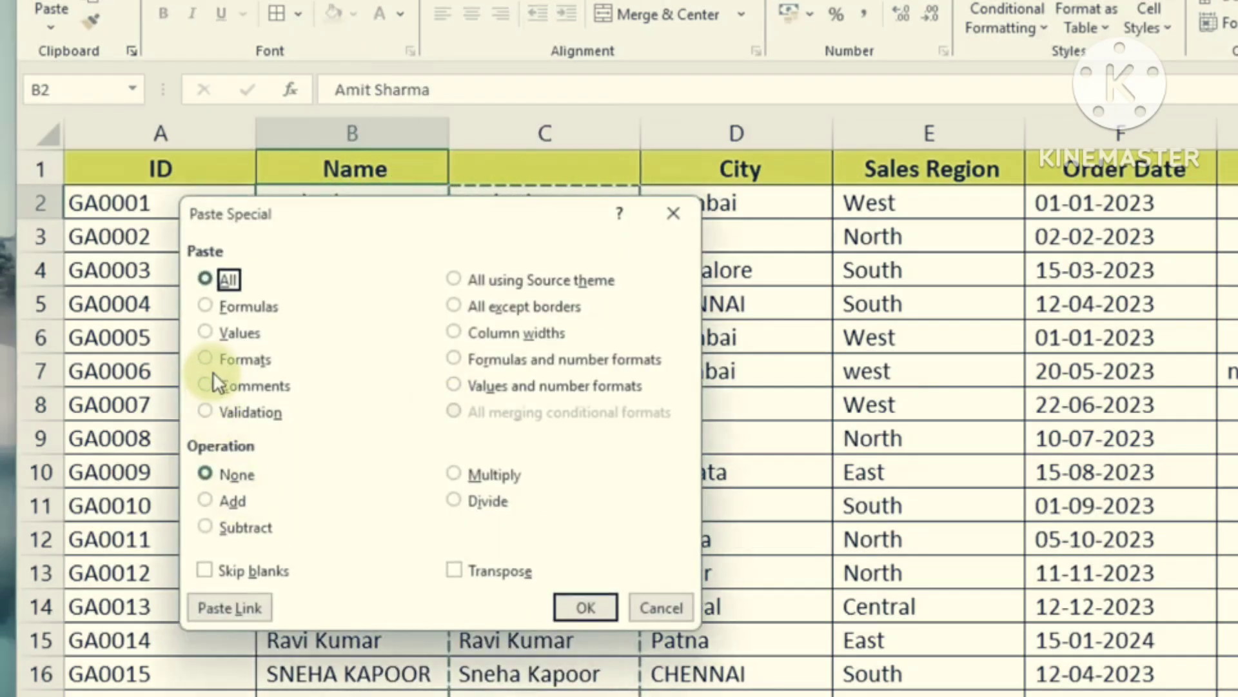
click(204, 334)
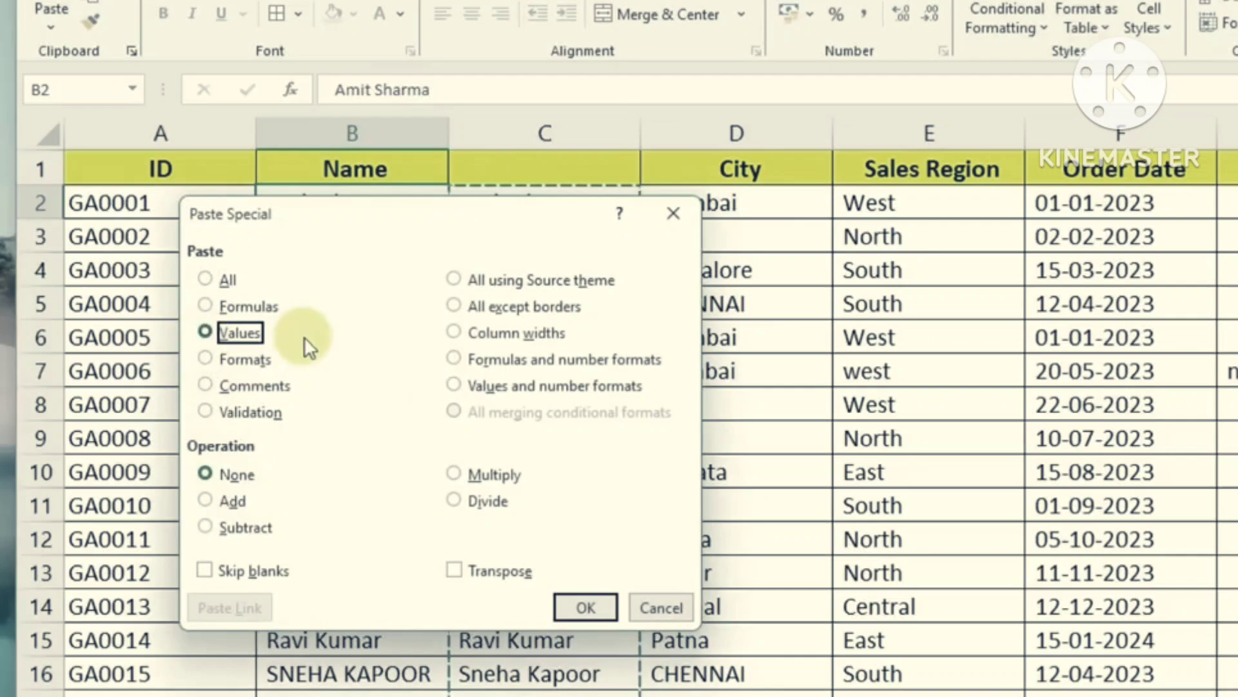
drag(355, 213, 588, 274)
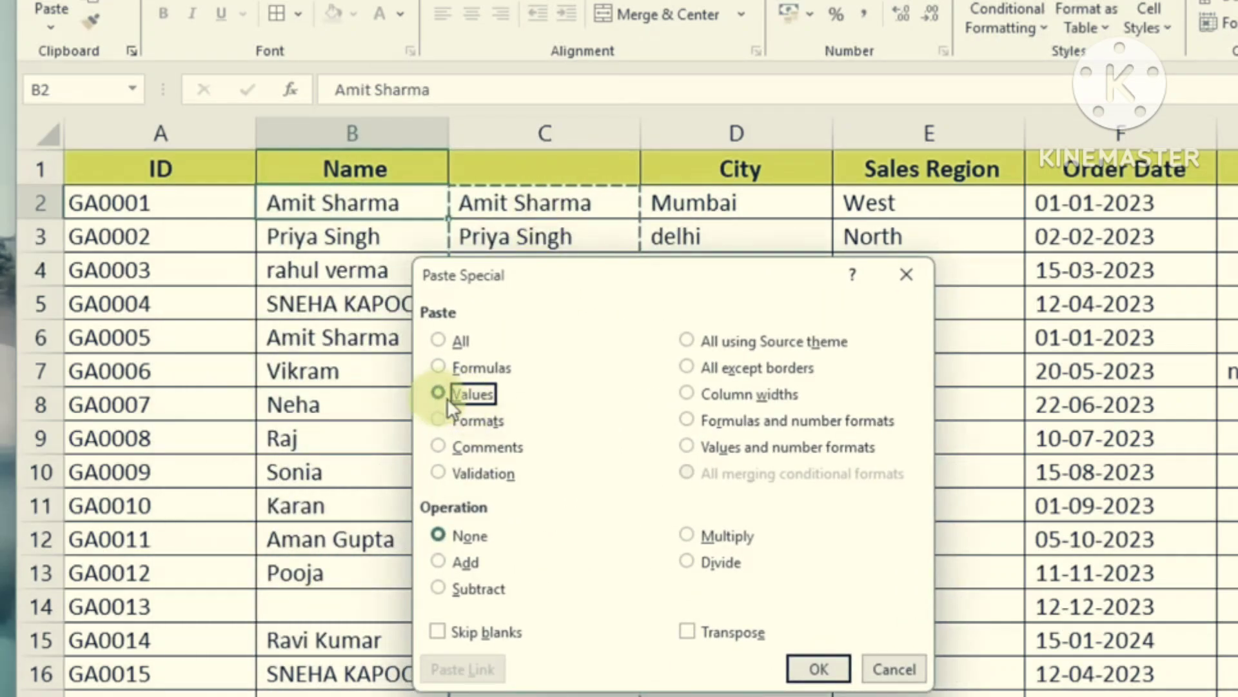
click(817, 667)
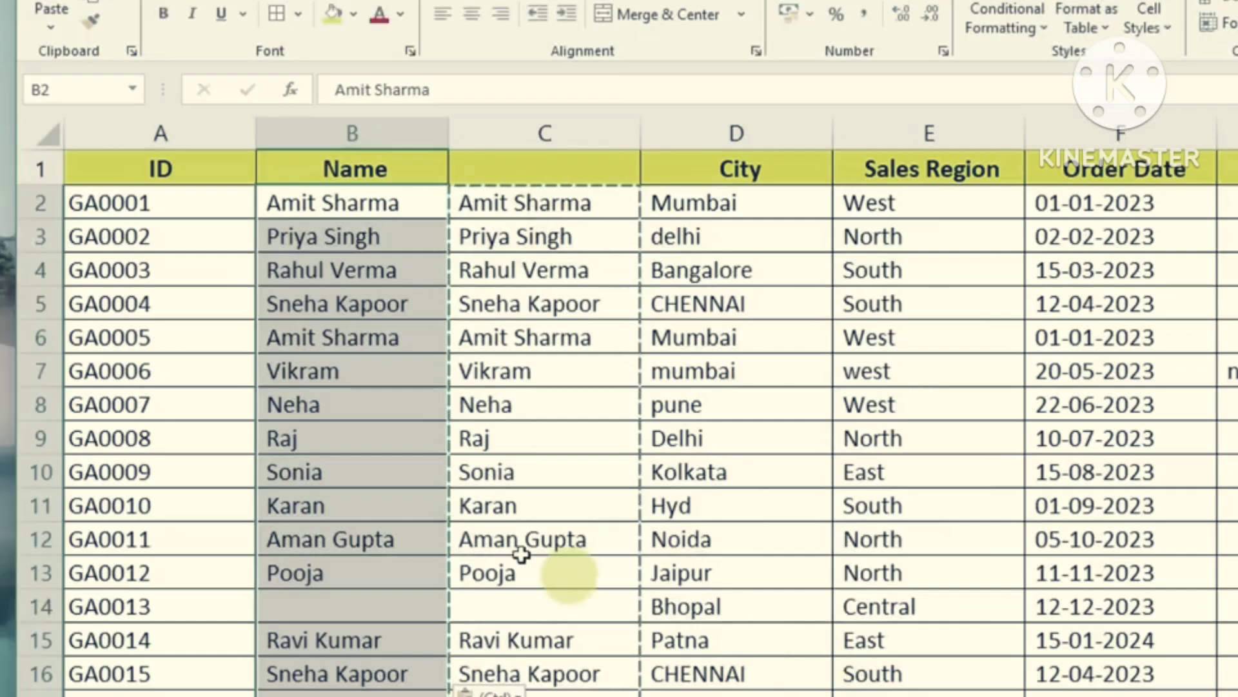
Delete the helper column C between Name and City.
click(548, 474)
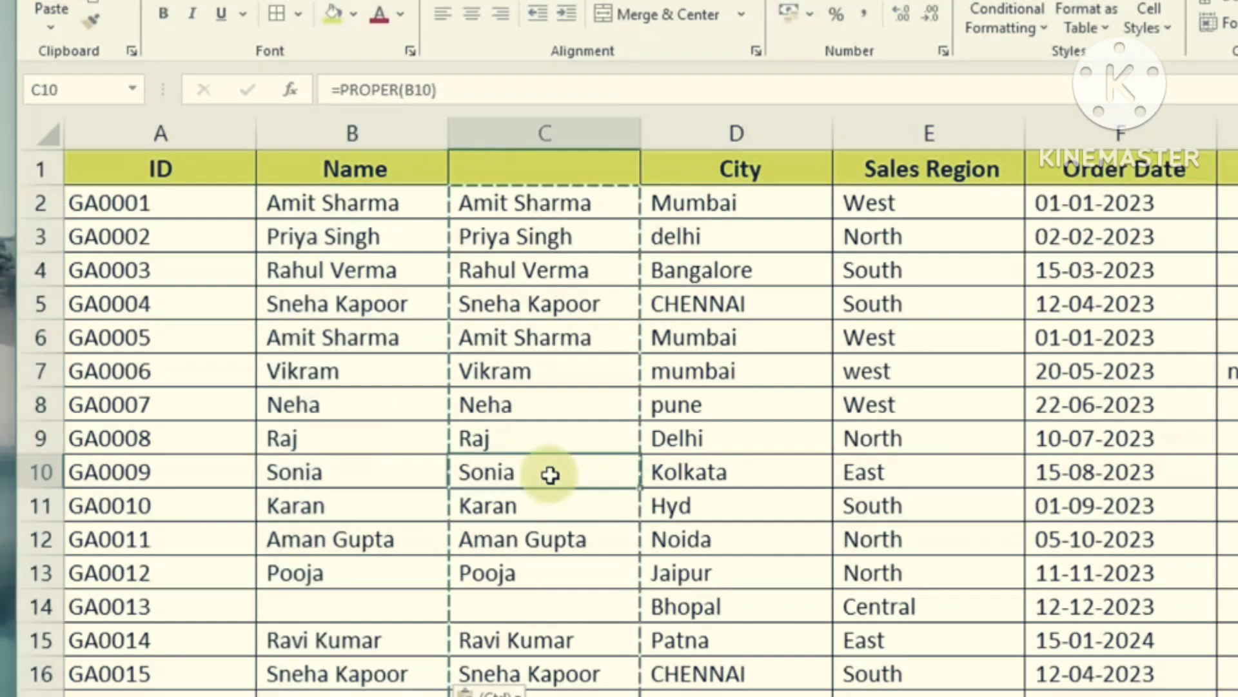
click(544, 132)
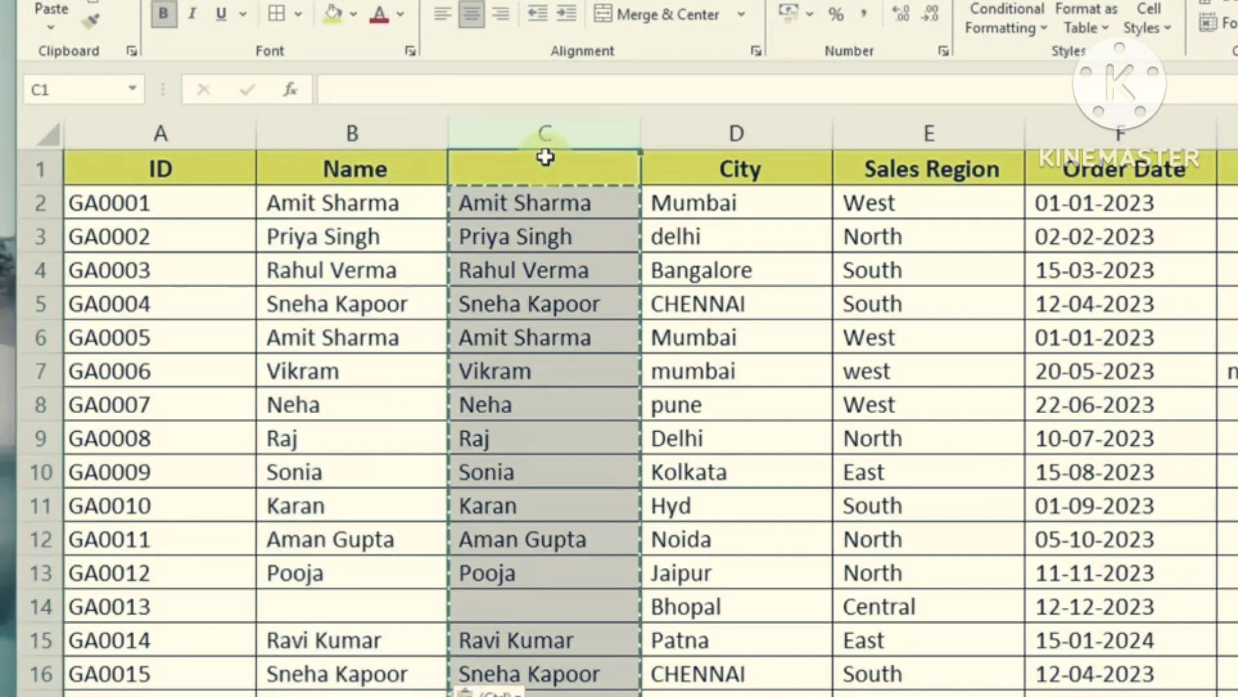
right_click(545, 142)
click(601, 370)
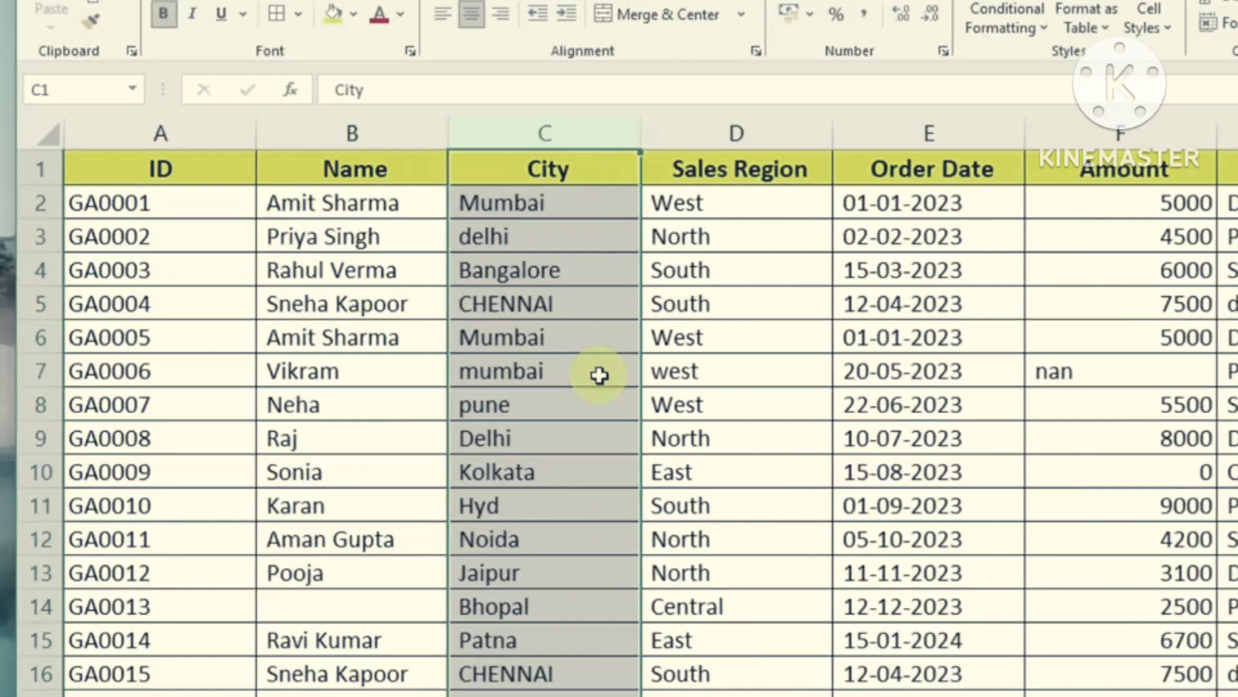
Check the capitalisation of the entries throughout the Name column.
click(379, 353)
drag(353, 203, 365, 606)
click(354, 445)
click(359, 298)
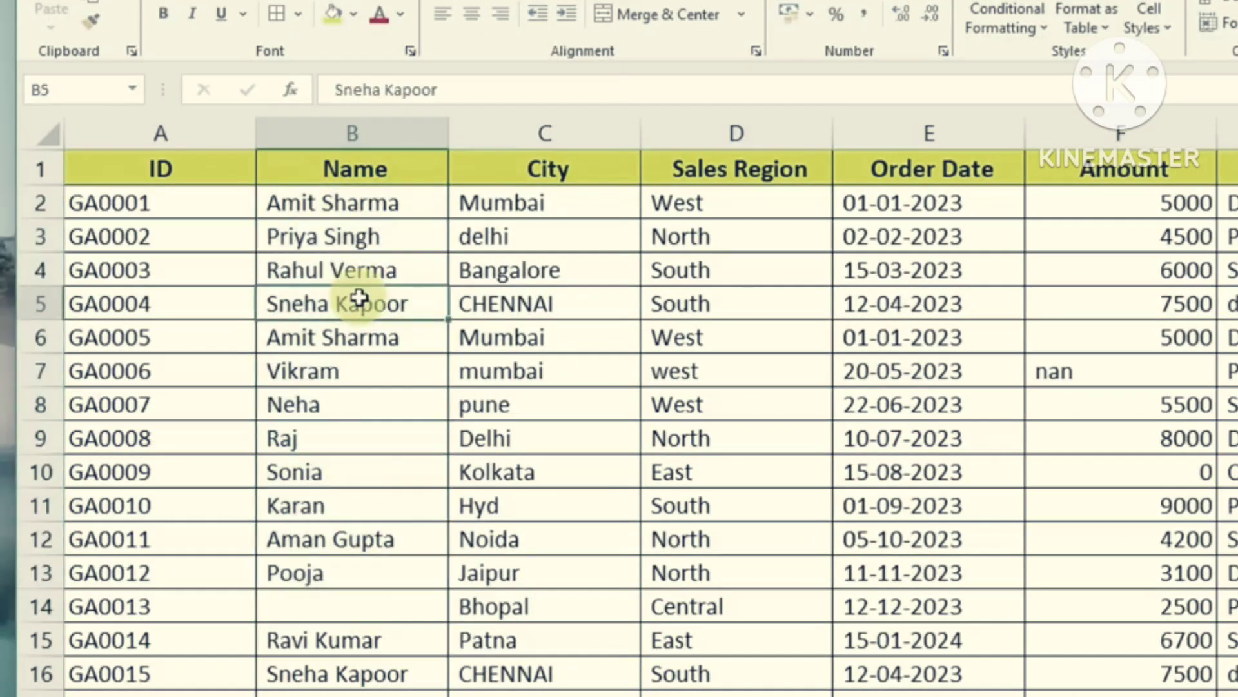
scroll(359, 298, down, 10)
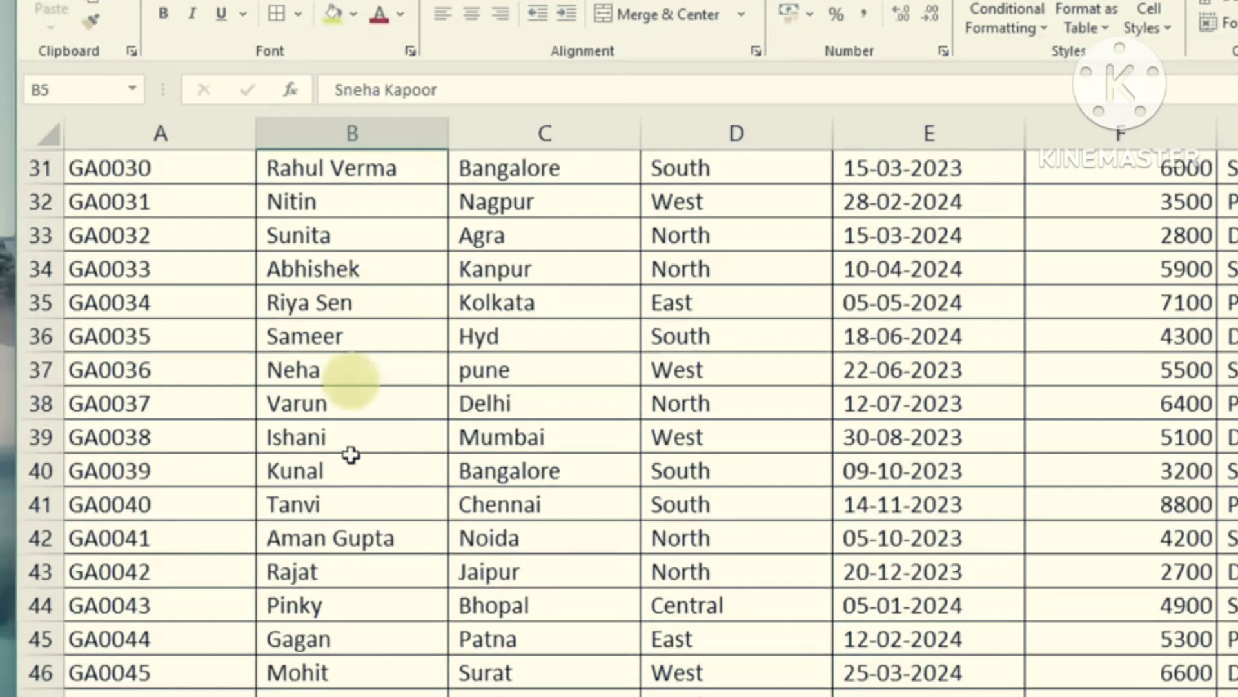
scroll(351, 387, up, 3)
scroll(346, 503, up, 7)
click(351, 269)
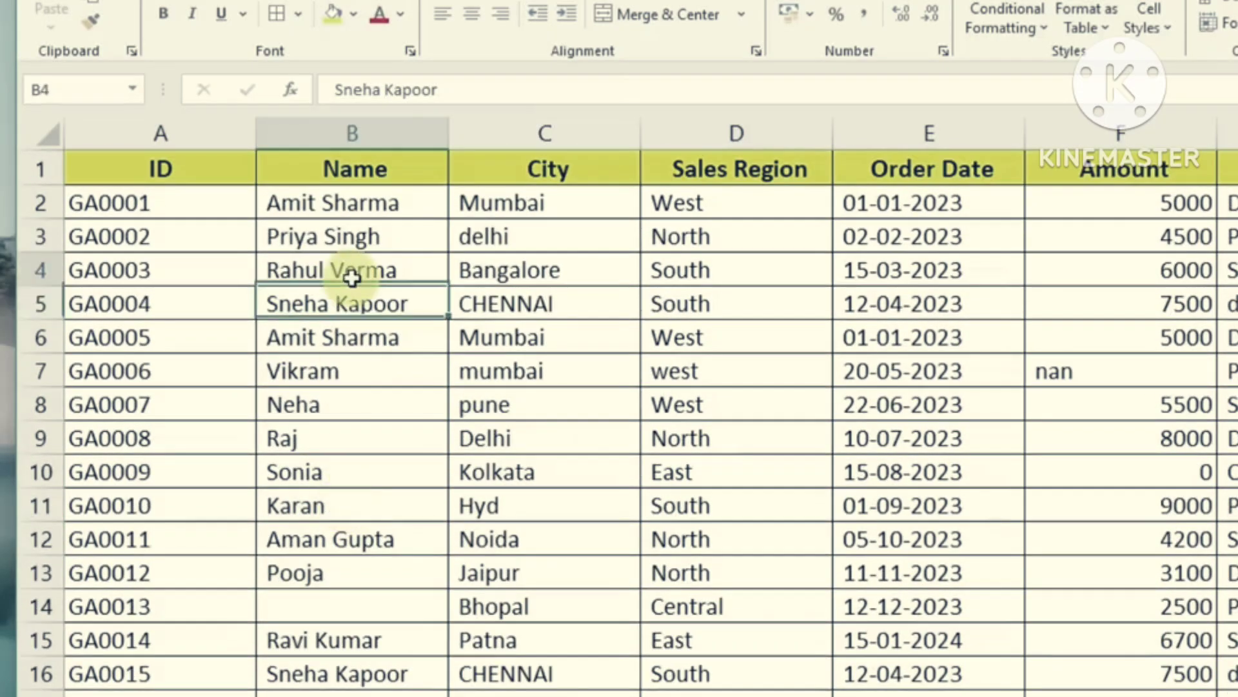
click(372, 231)
click(372, 204)
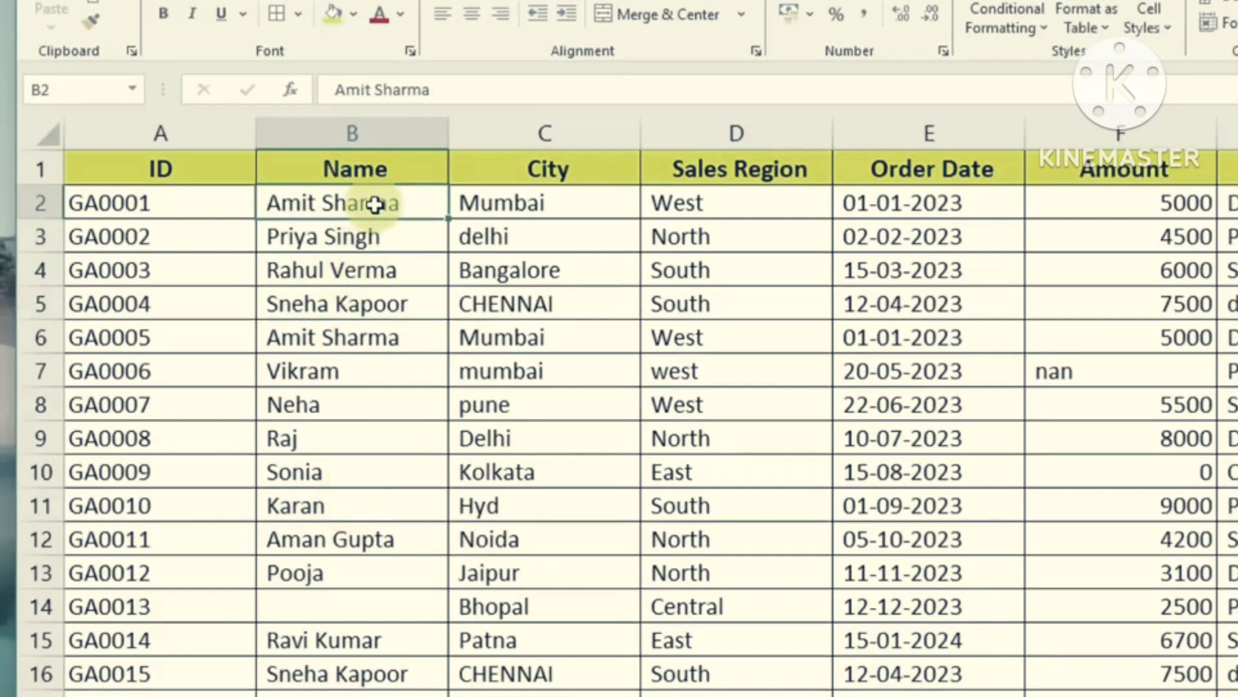
Examine the capitalisation of the entries in the City and Sales Region columns.
click(548, 274)
click(539, 133)
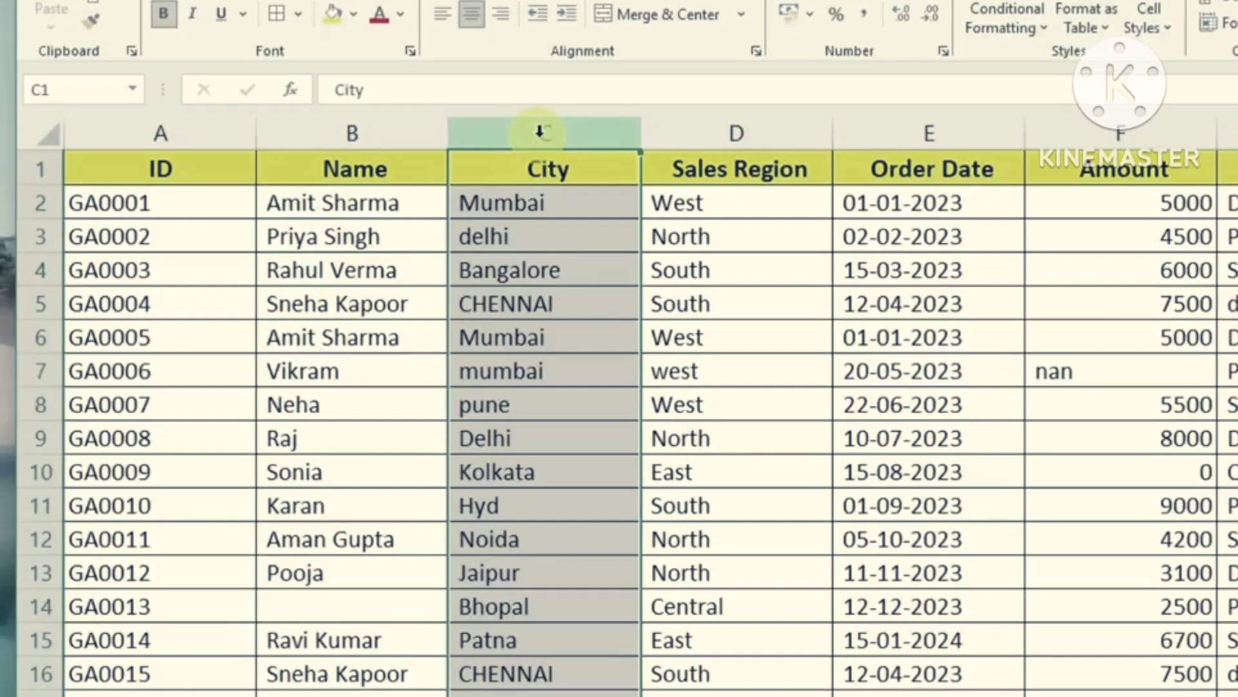
click(743, 127)
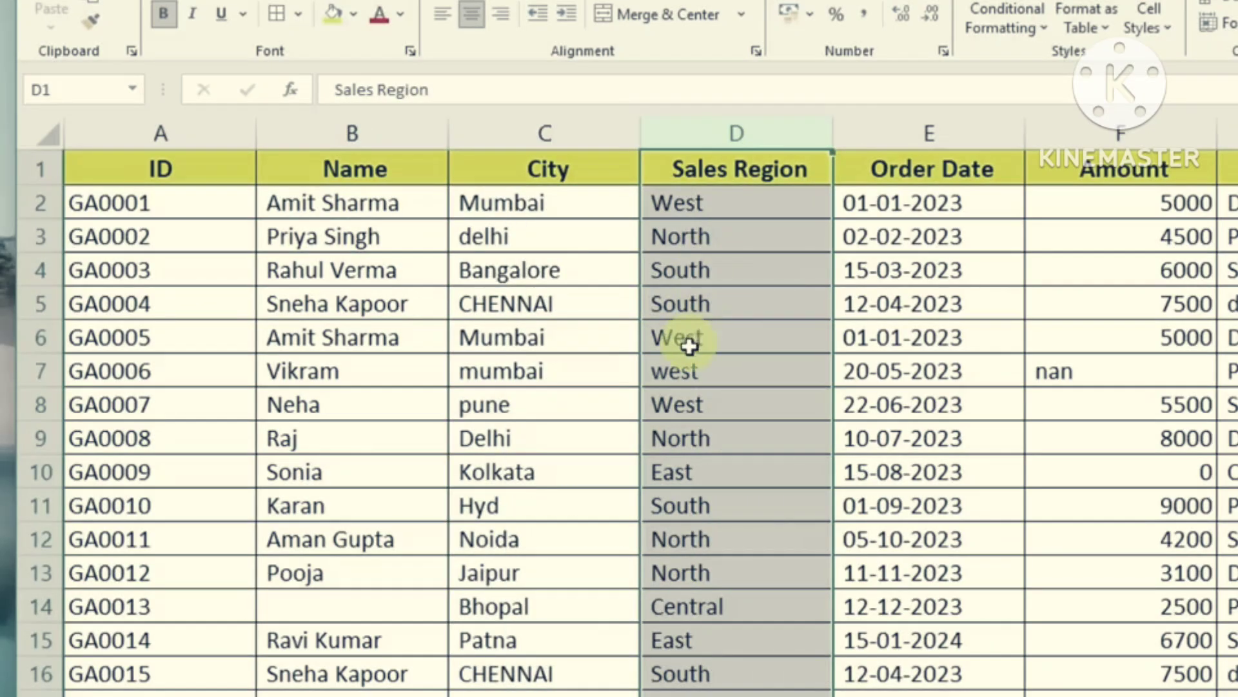
click(689, 374)
click(688, 465)
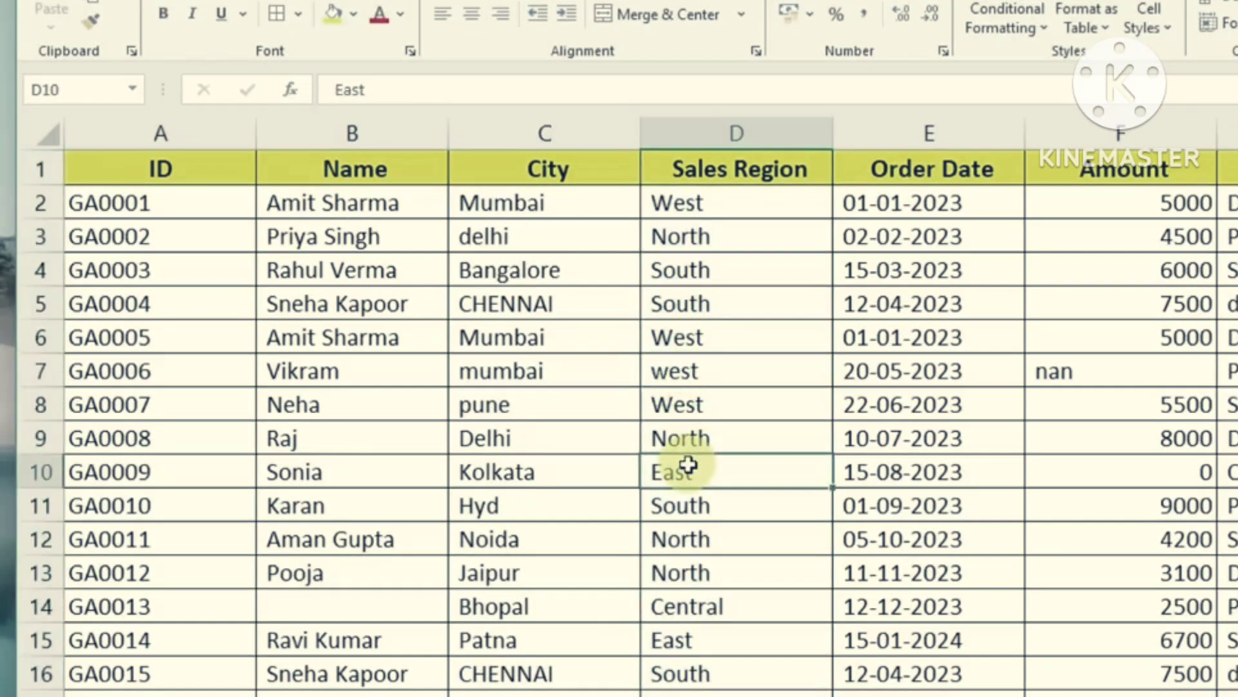
click(690, 645)
click(492, 541)
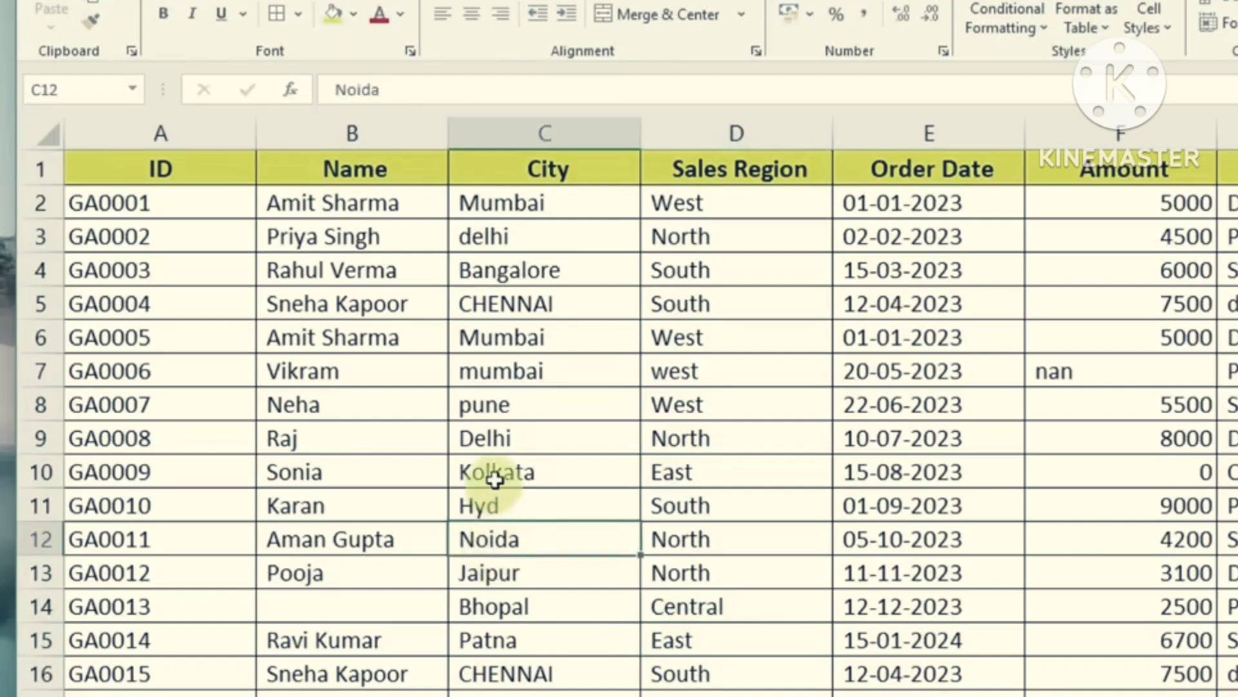
click(492, 473)
click(492, 439)
click(505, 391)
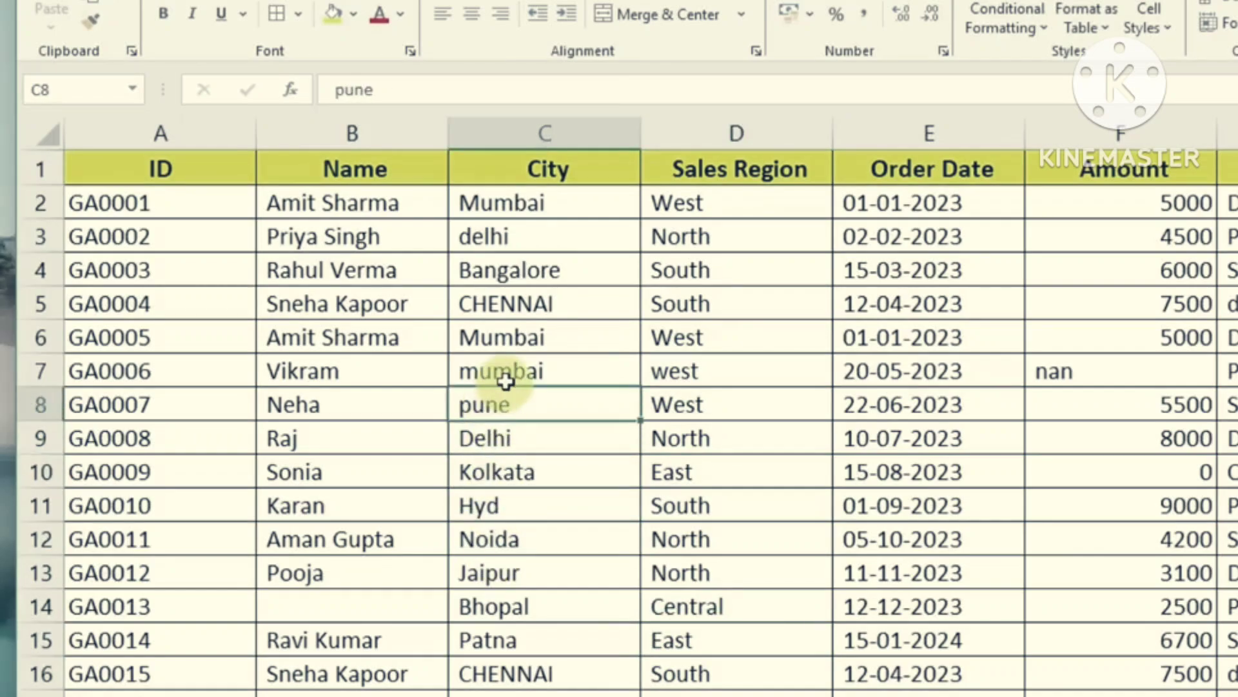
click(505, 381)
click(545, 305)
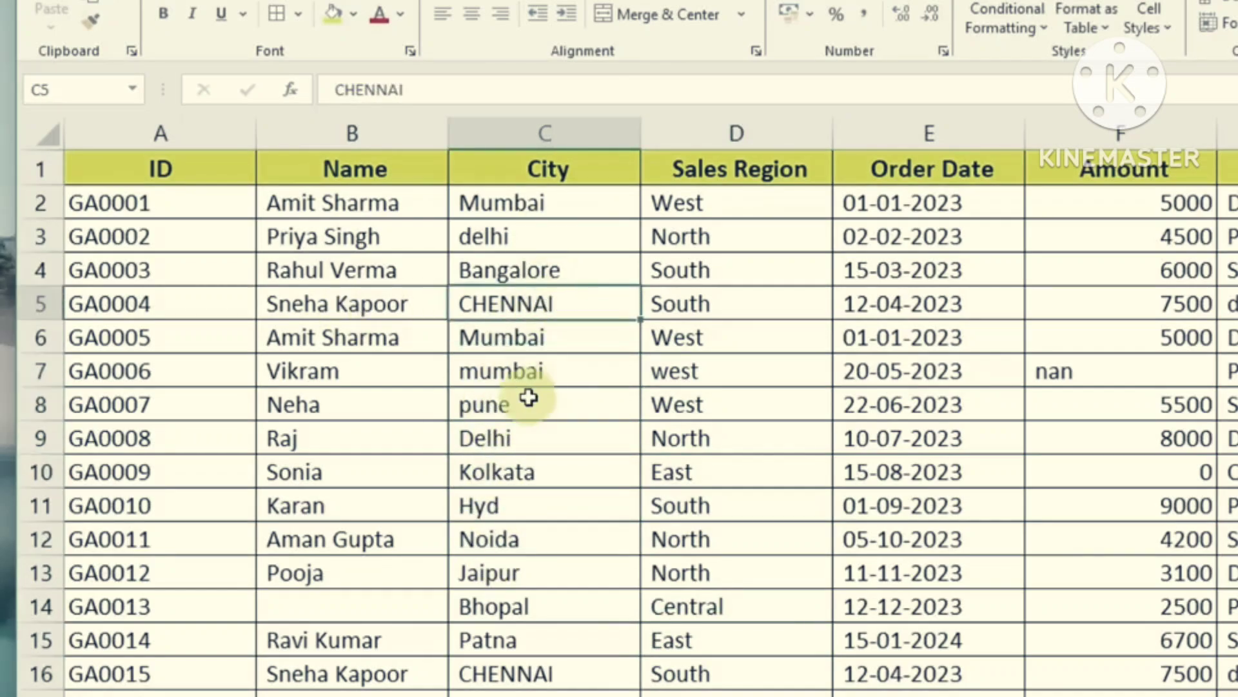
Insert a blank column between City and Sales Region and enter the formula =PROPER(C2) in cell D2.
right_click(699, 134)
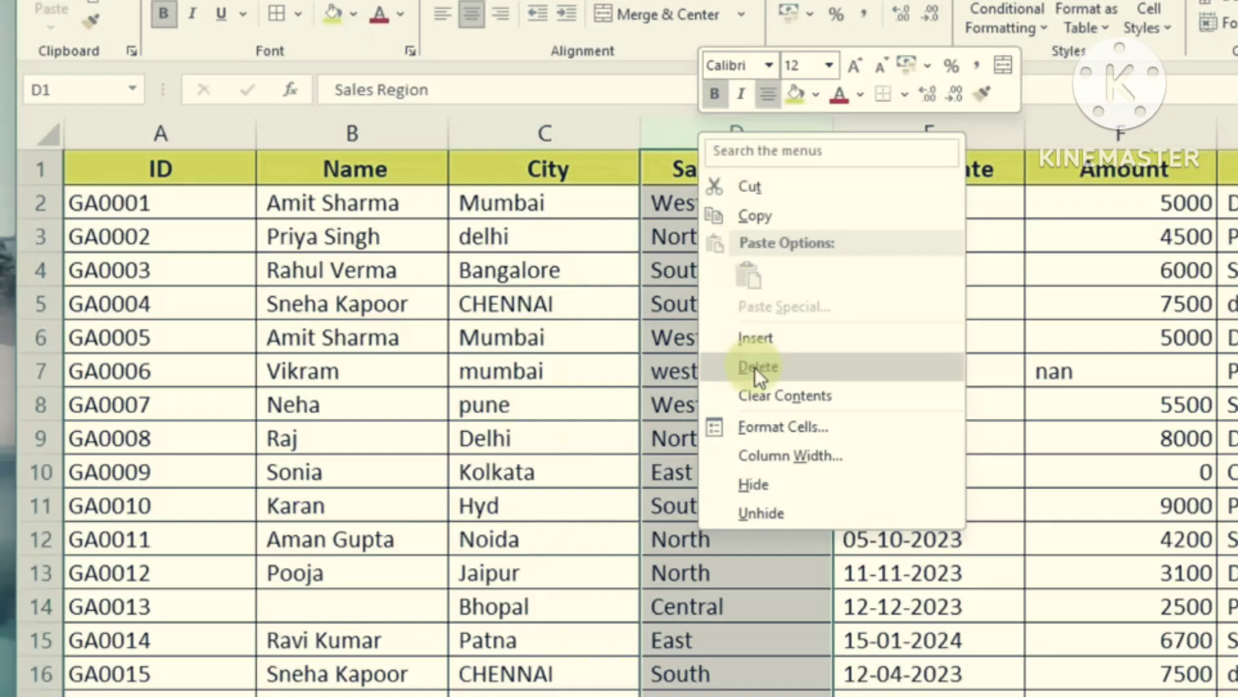
click(756, 339)
click(732, 202)
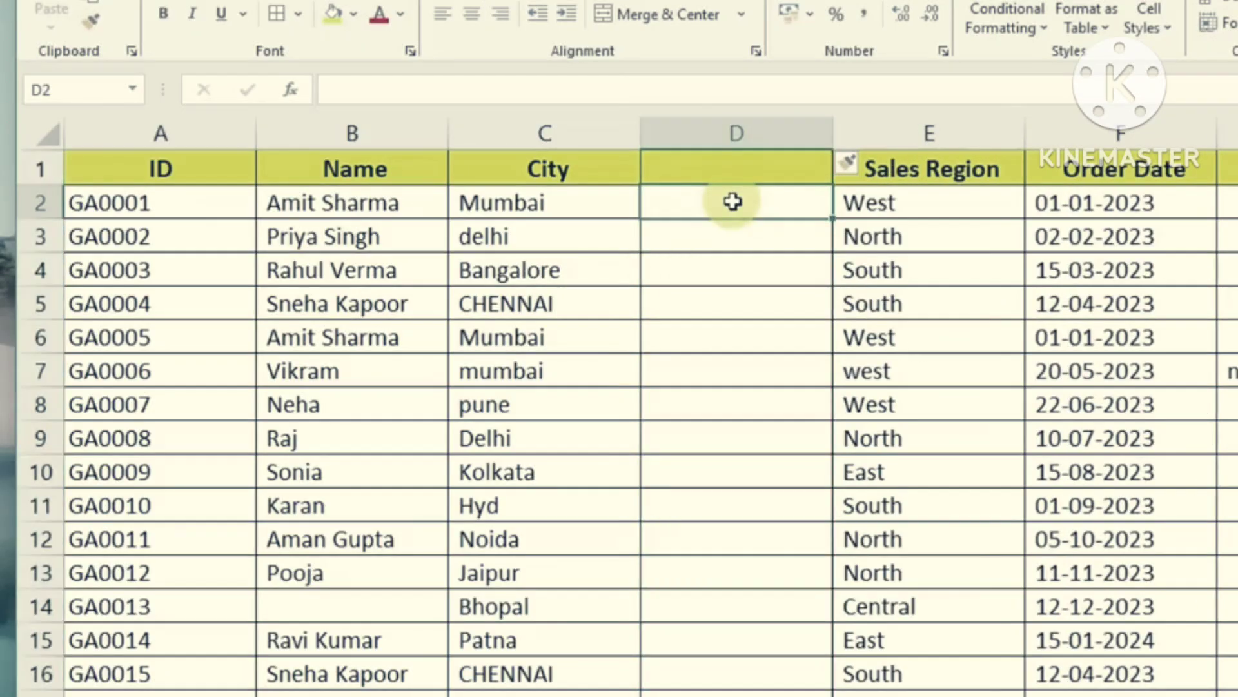
text(=prop)
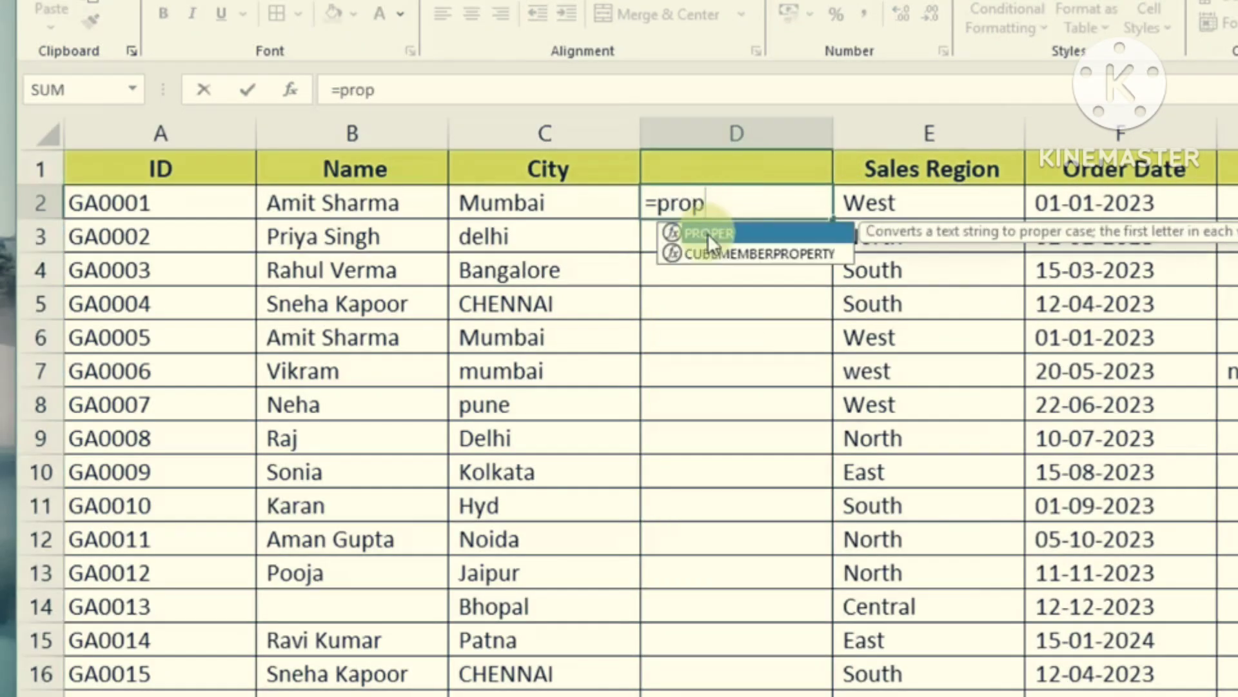
double_click(707, 233)
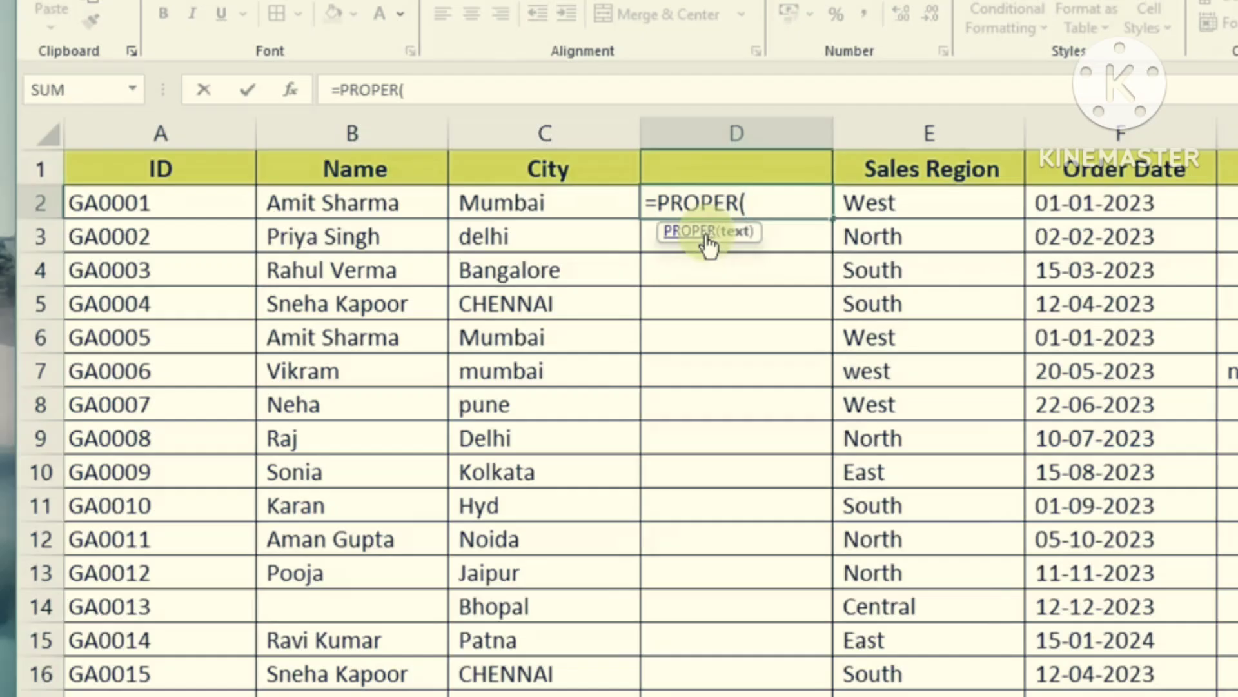
click(515, 202)
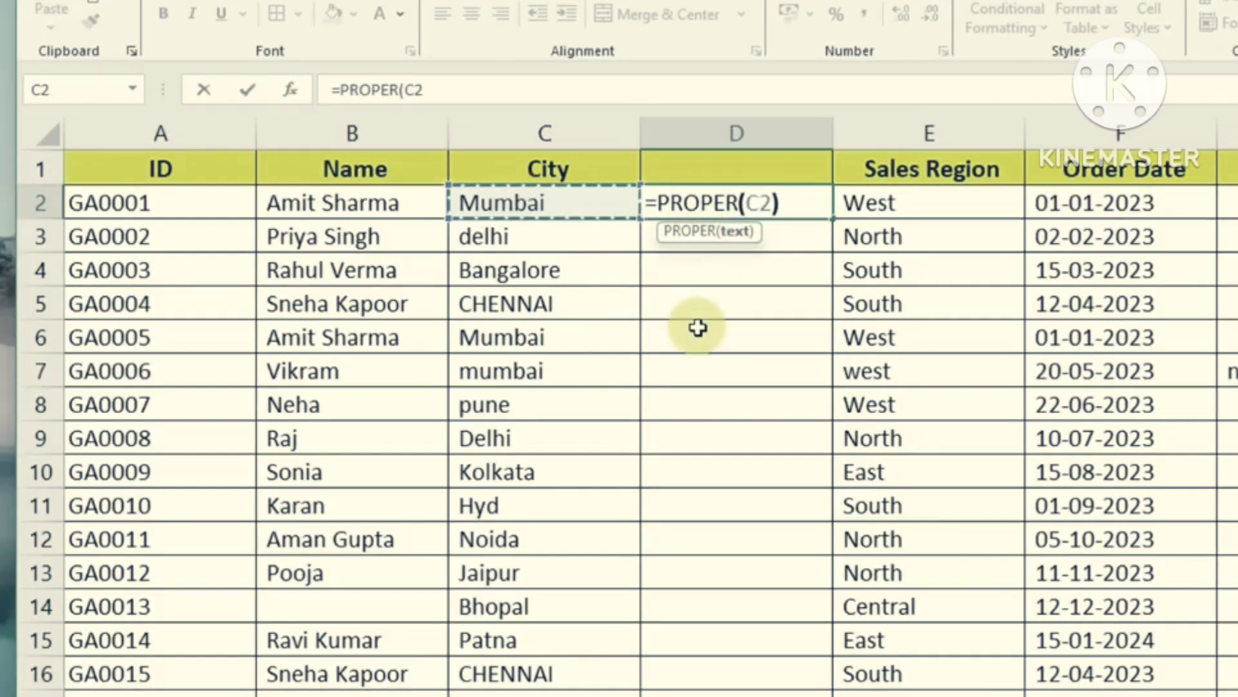
text())
key(Return)
Fill the PROPER formula from D2 down the table and paste the results as values over the City column from C2.
click(811, 205)
double_click(834, 220)
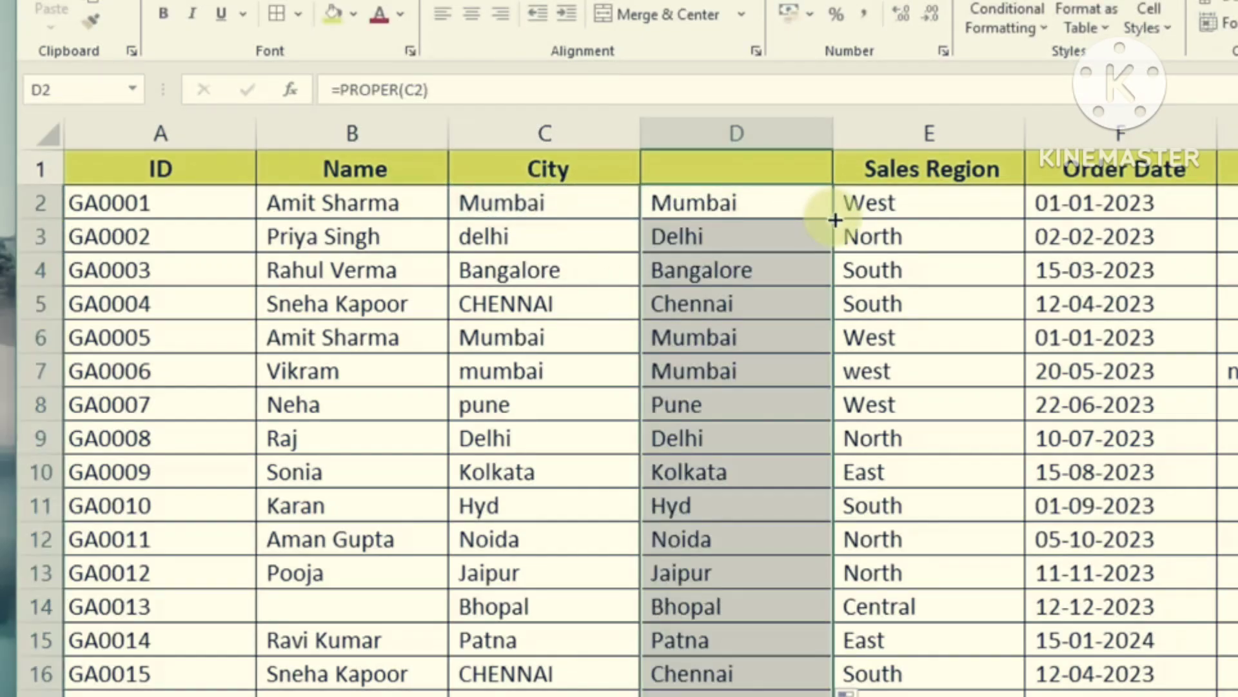
key(ctrl+c)
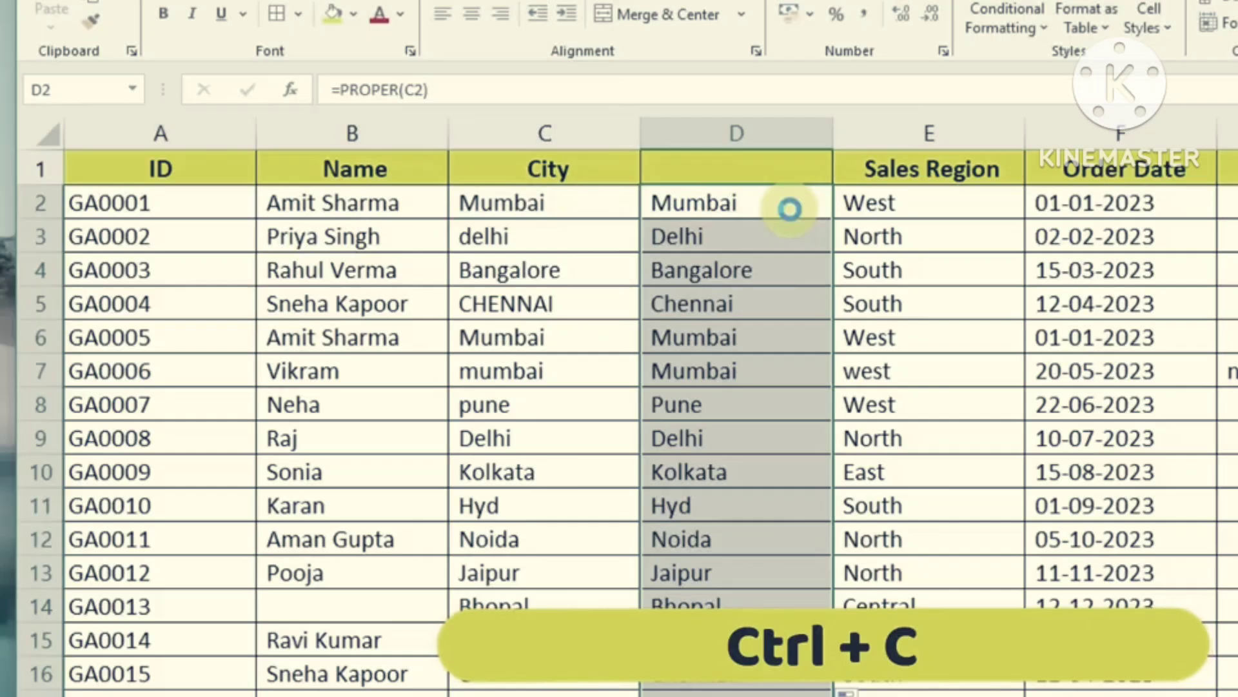
click(566, 207)
right_click(566, 207)
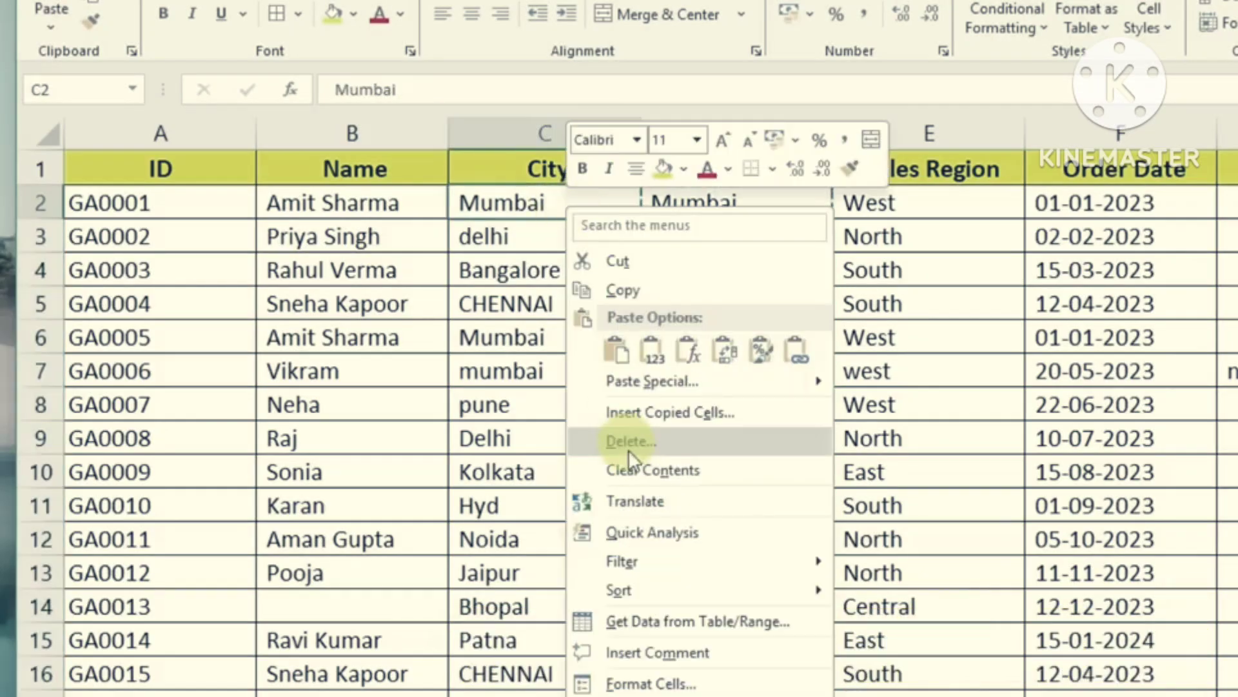
click(643, 383)
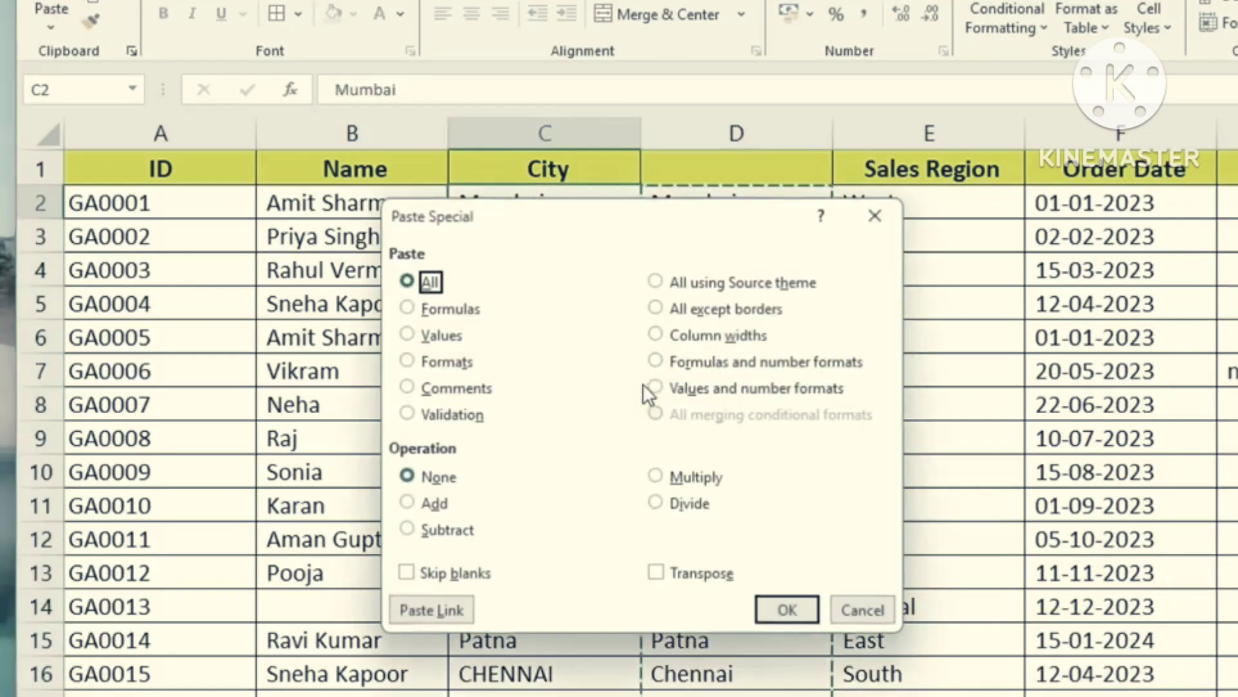
click(407, 335)
click(785, 608)
Delete the helper column D between City and Sales Region.
right_click(721, 139)
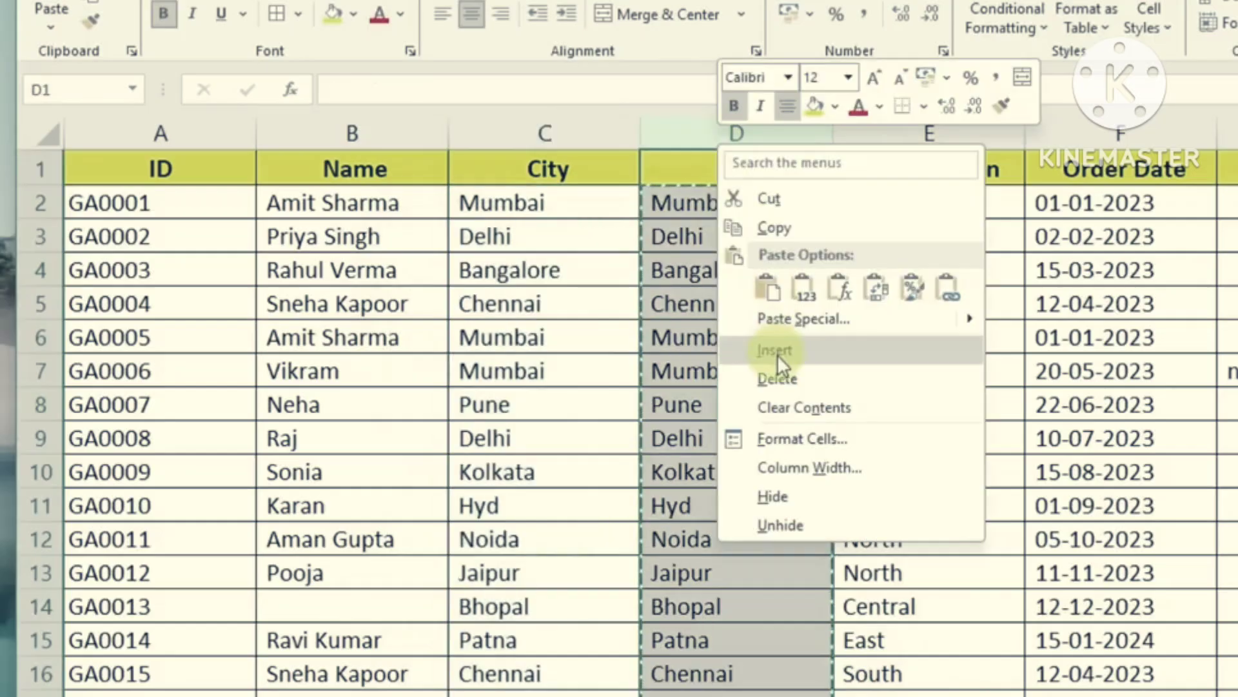
click(775, 375)
click(771, 278)
click(741, 211)
Insert a blank column between the Sales Region and Order Date columns.
click(877, 131)
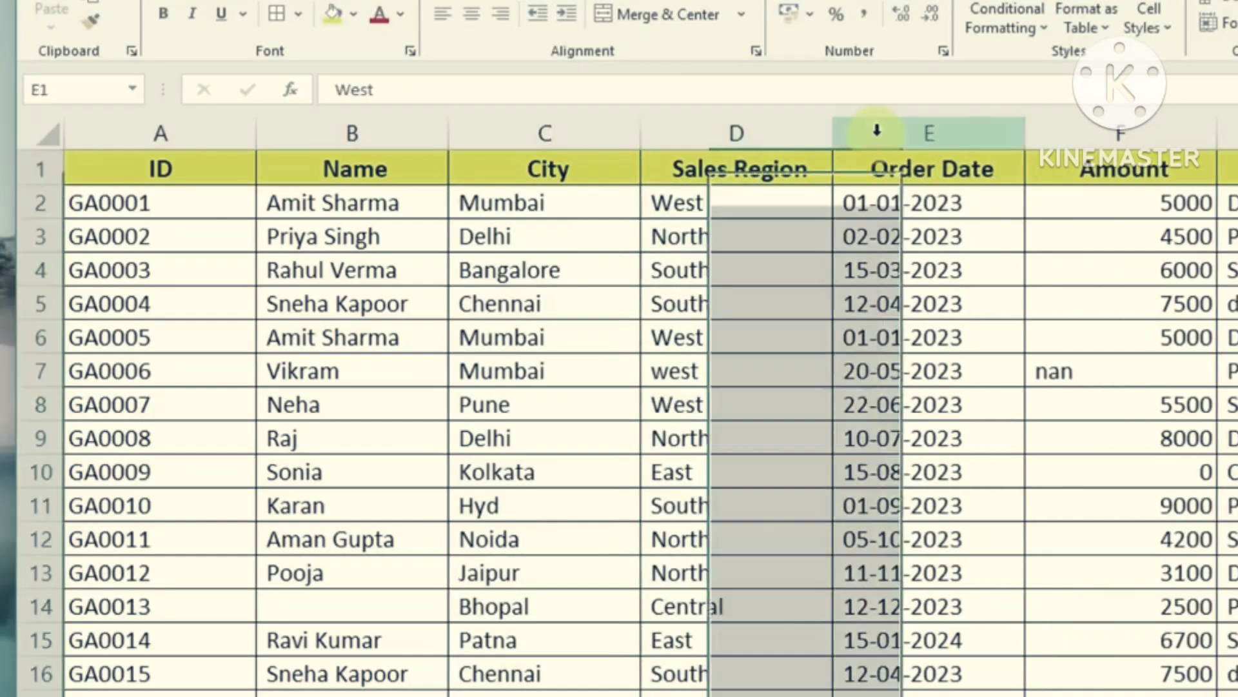
right_click(878, 133)
click(935, 341)
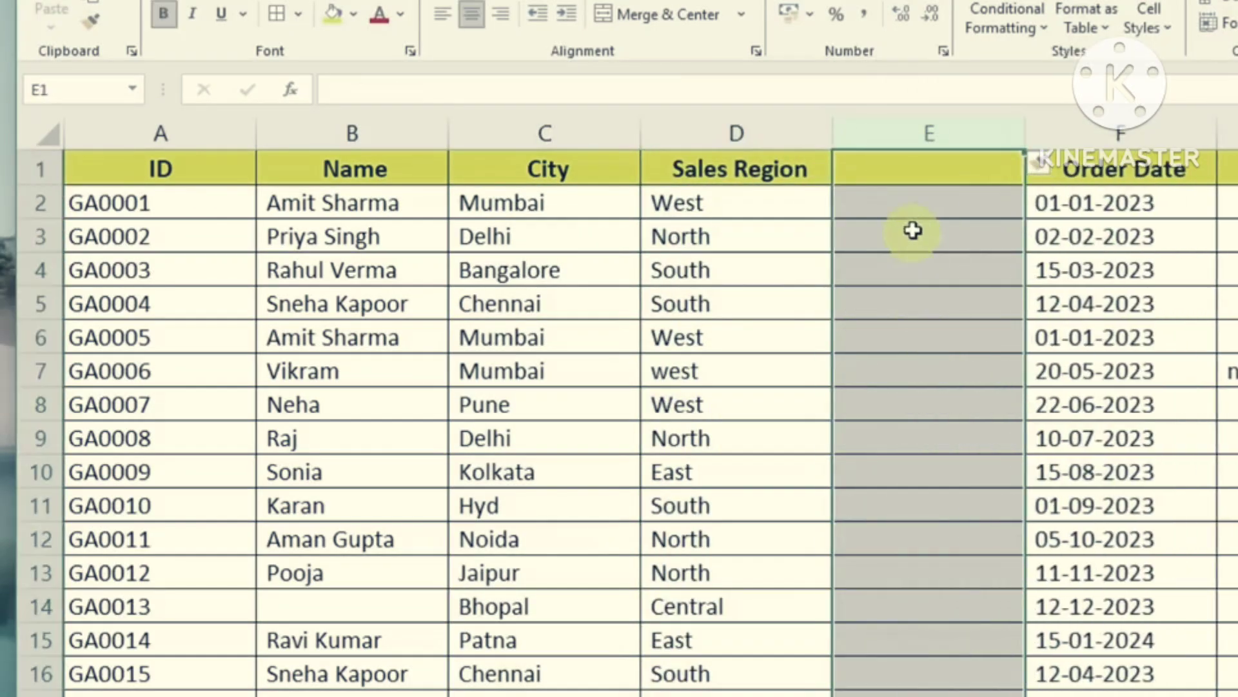
Enter the formula =PROPER(D2) in cell E2 of the blank column beside Sales Region.
click(909, 203)
text(=prop)
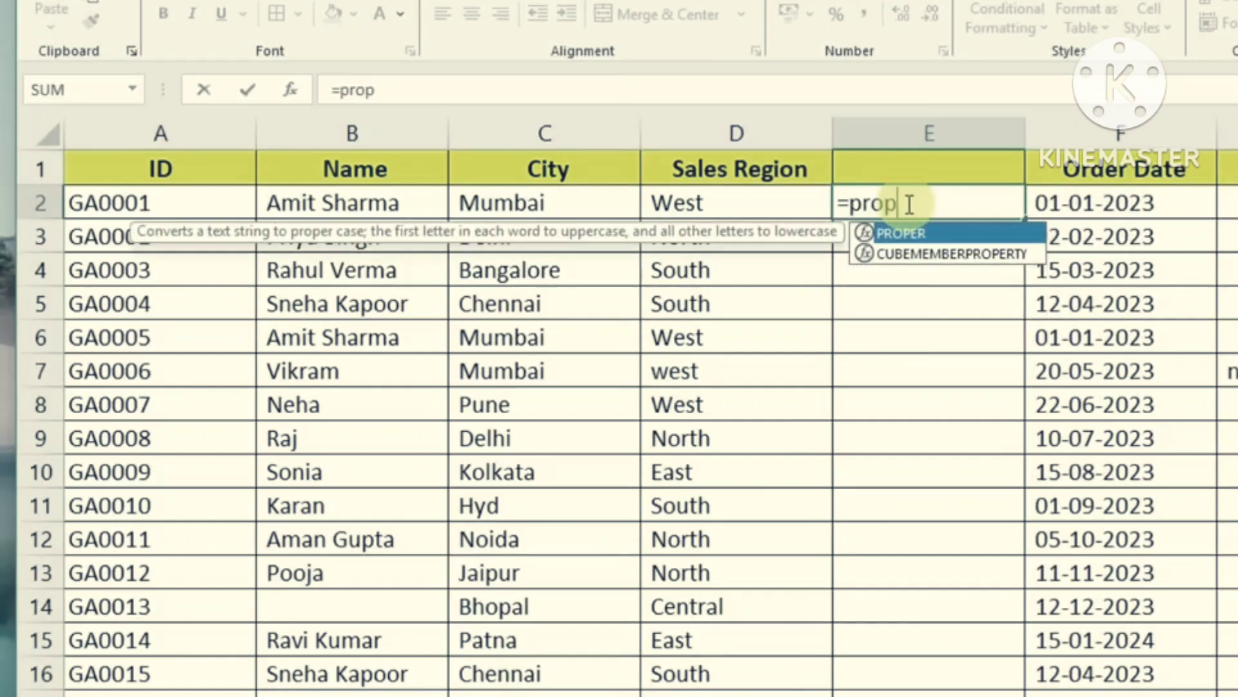
key(Tab)
click(698, 211)
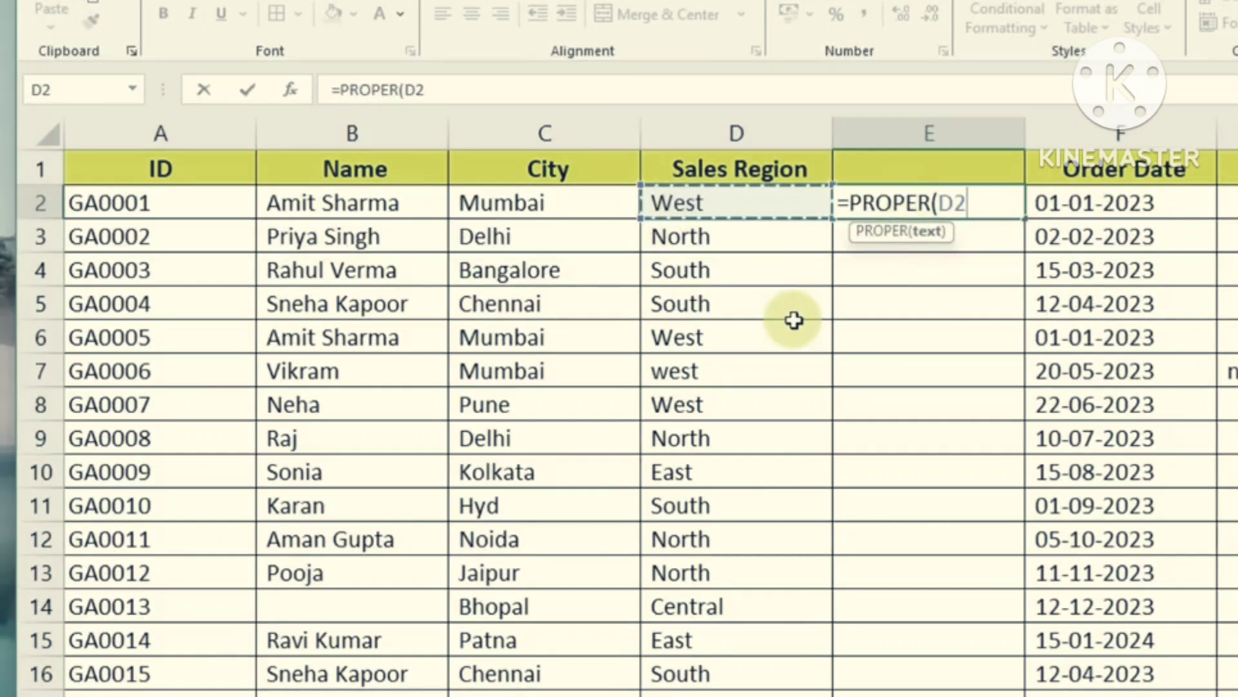
text())
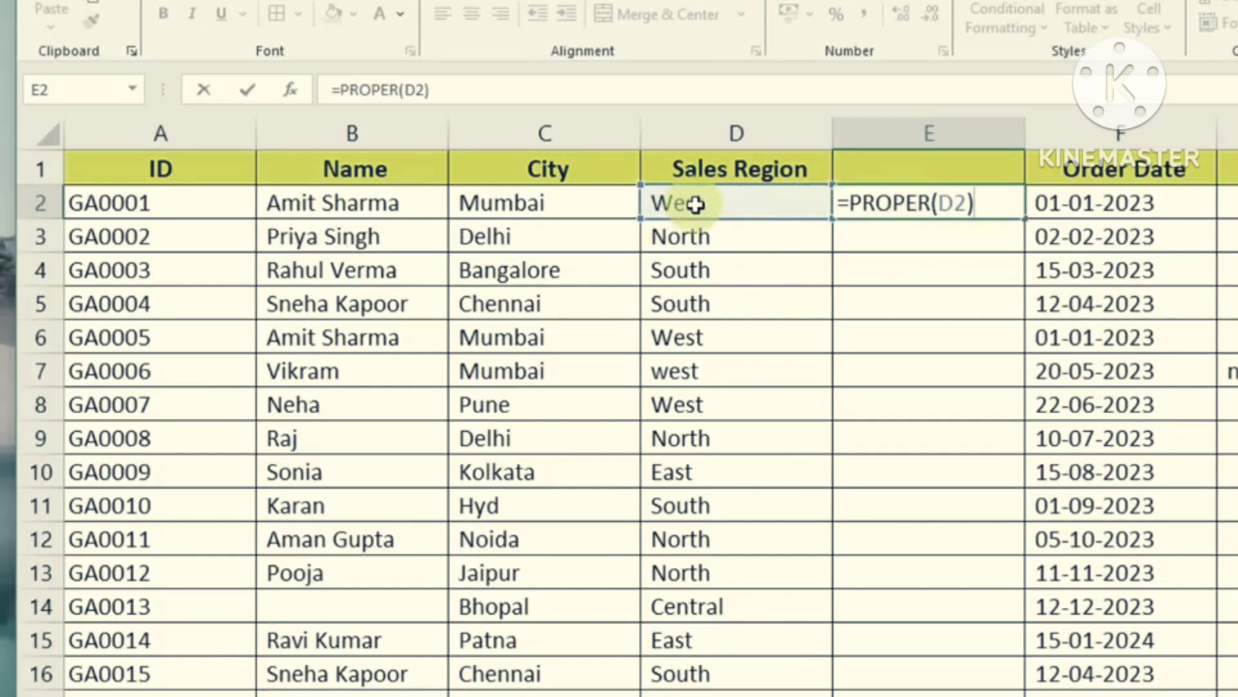
key(Return)
Fill the PROPER formula from E2 down the table and paste the results as values over the Sales Region column from D2.
click(967, 207)
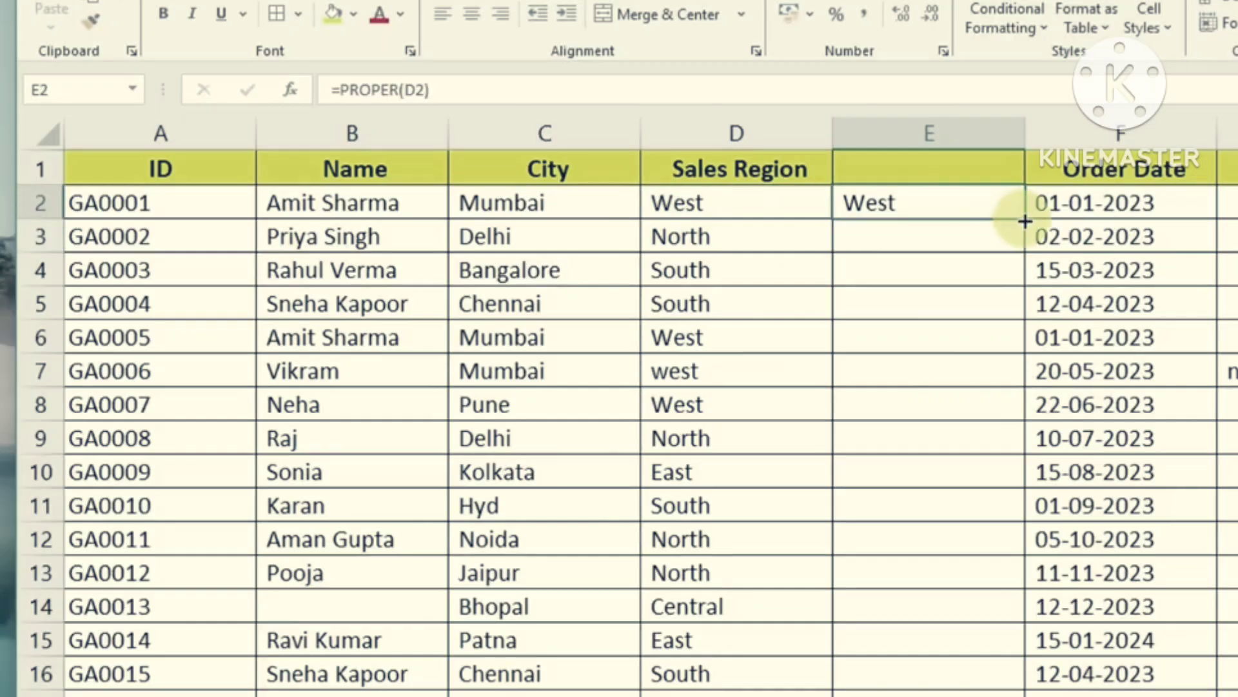
double_click(1025, 219)
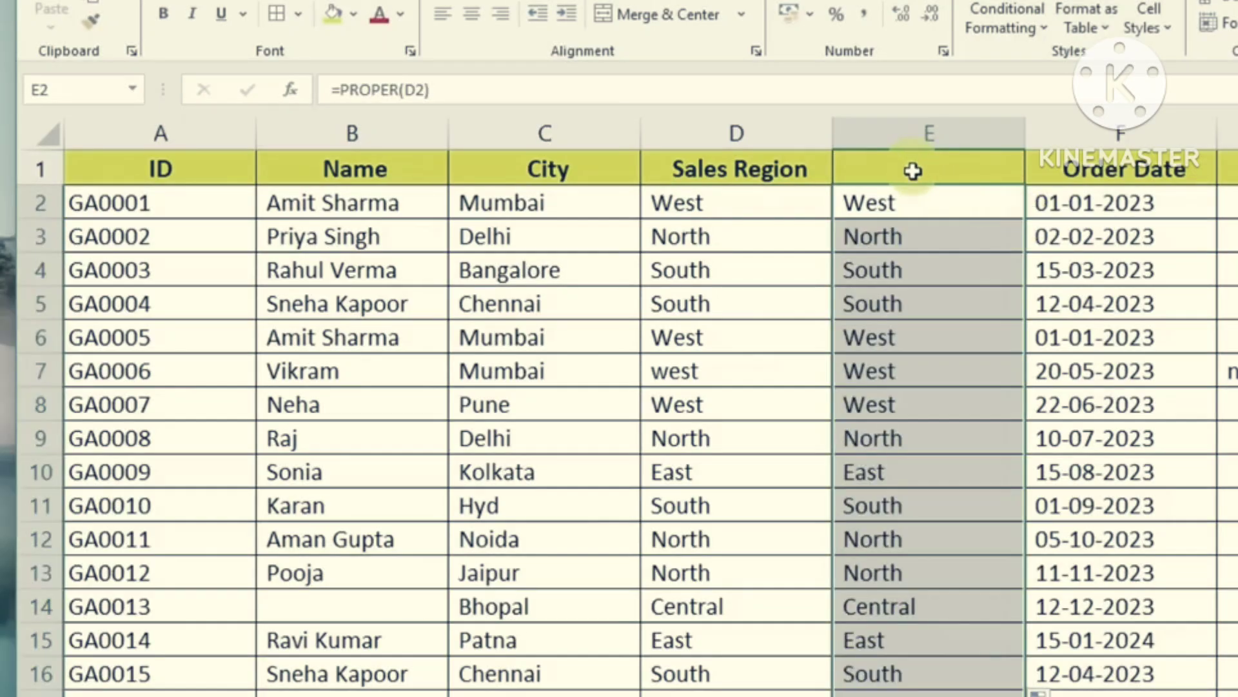
key(ctrl+c)
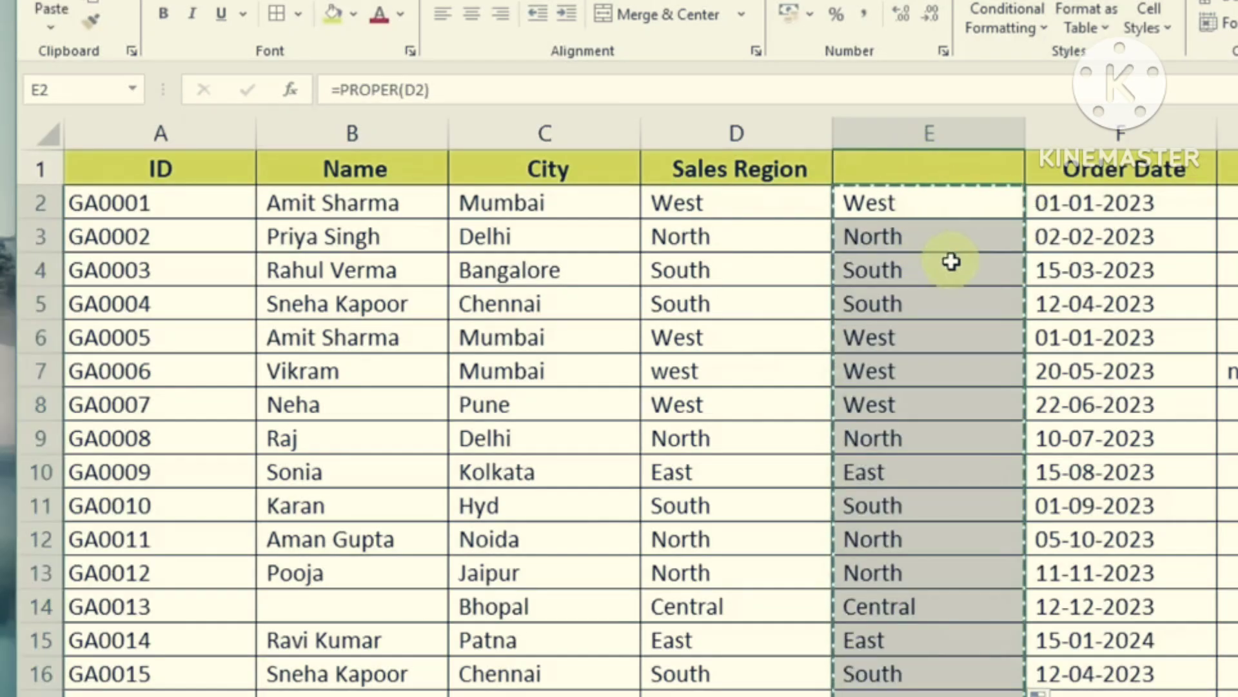
click(722, 203)
right_click(722, 203)
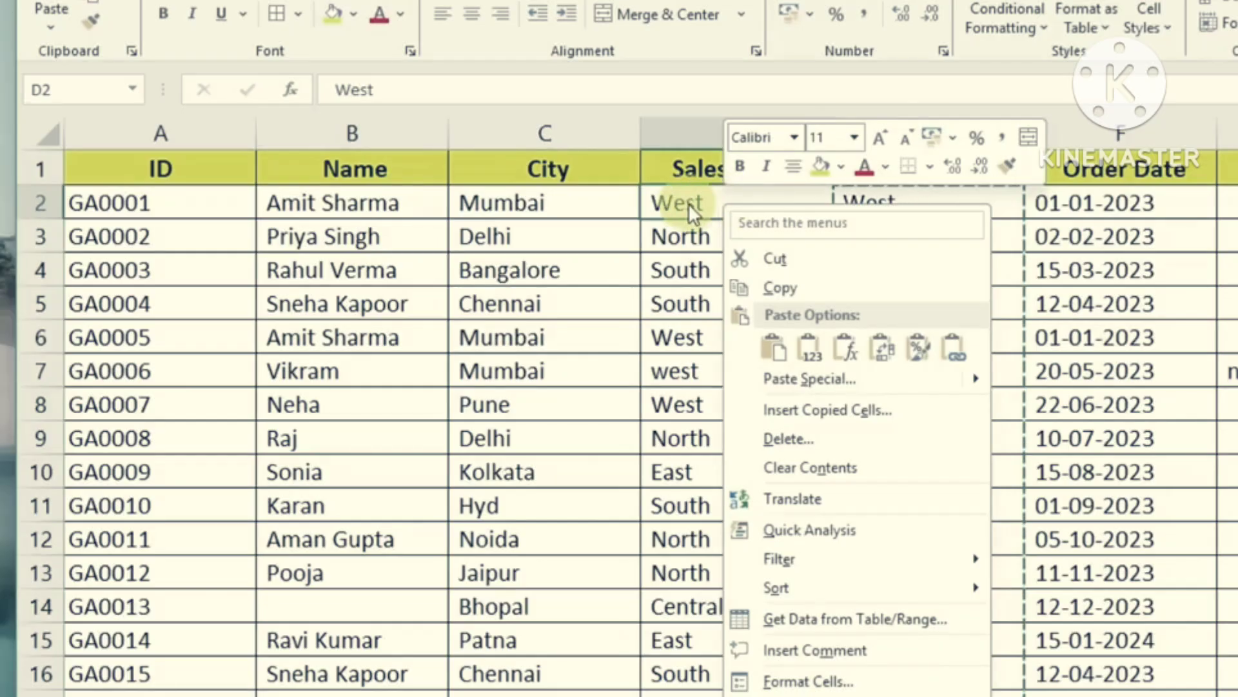
click(807, 381)
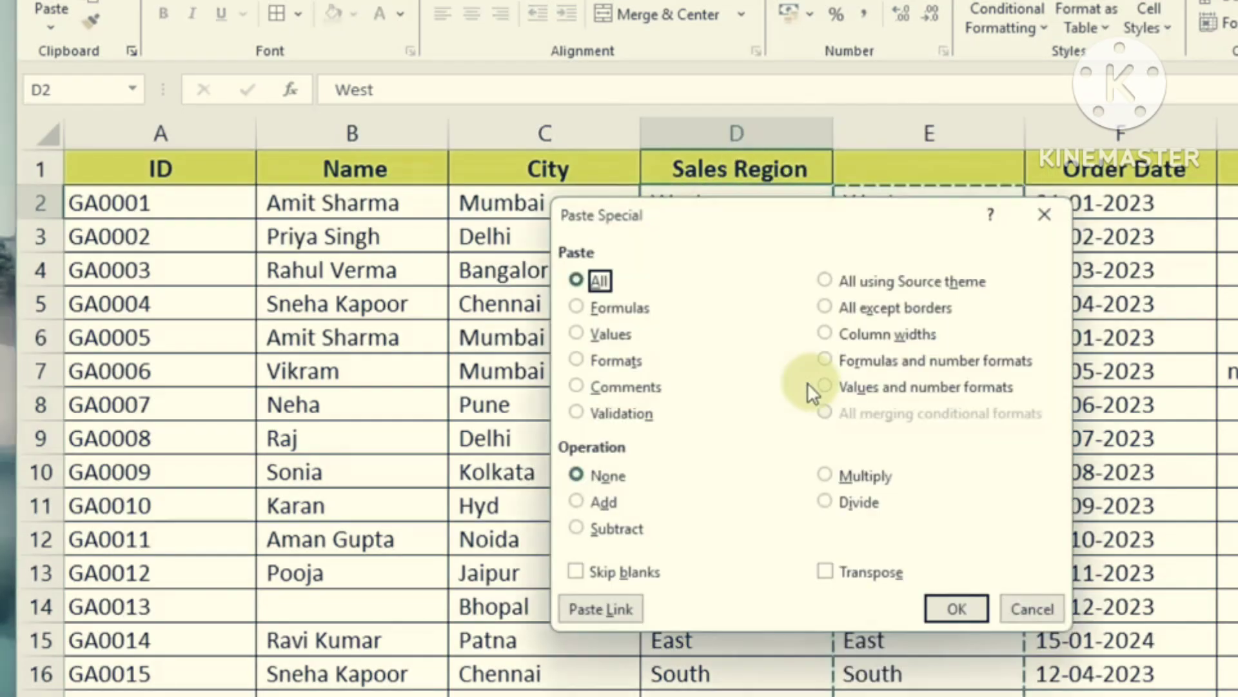
click(582, 335)
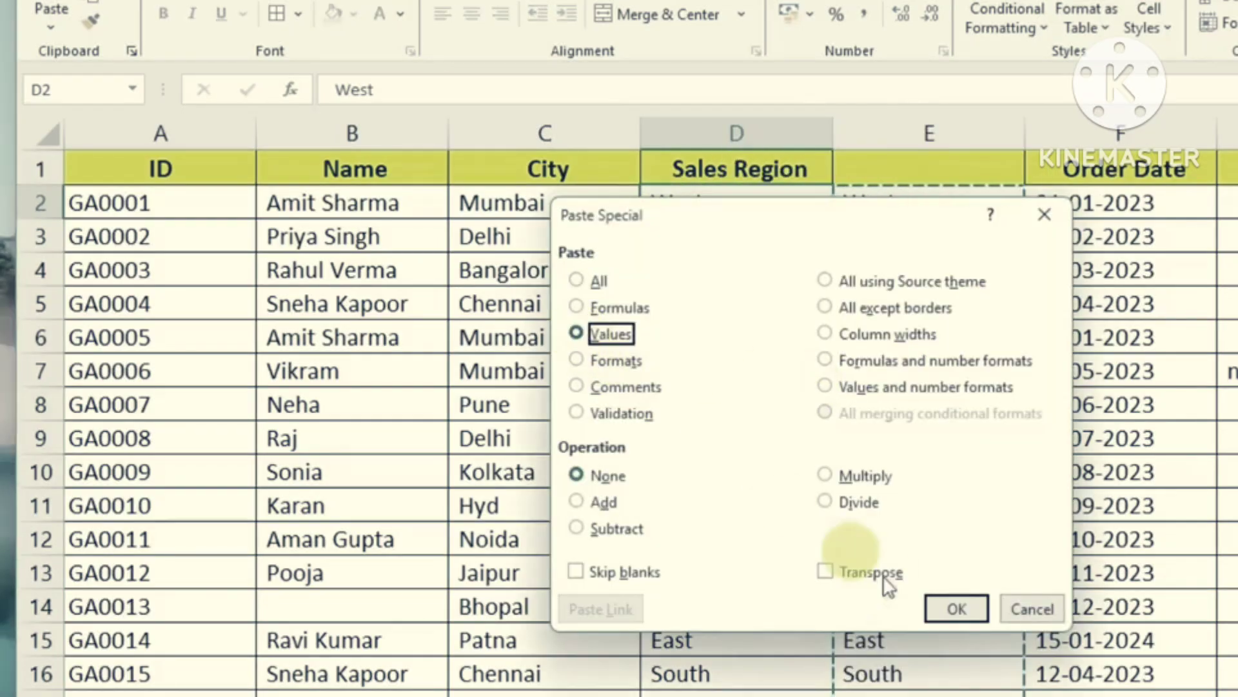
click(942, 606)
Delete the helper column E between Sales Region and Order Date.
right_click(926, 132)
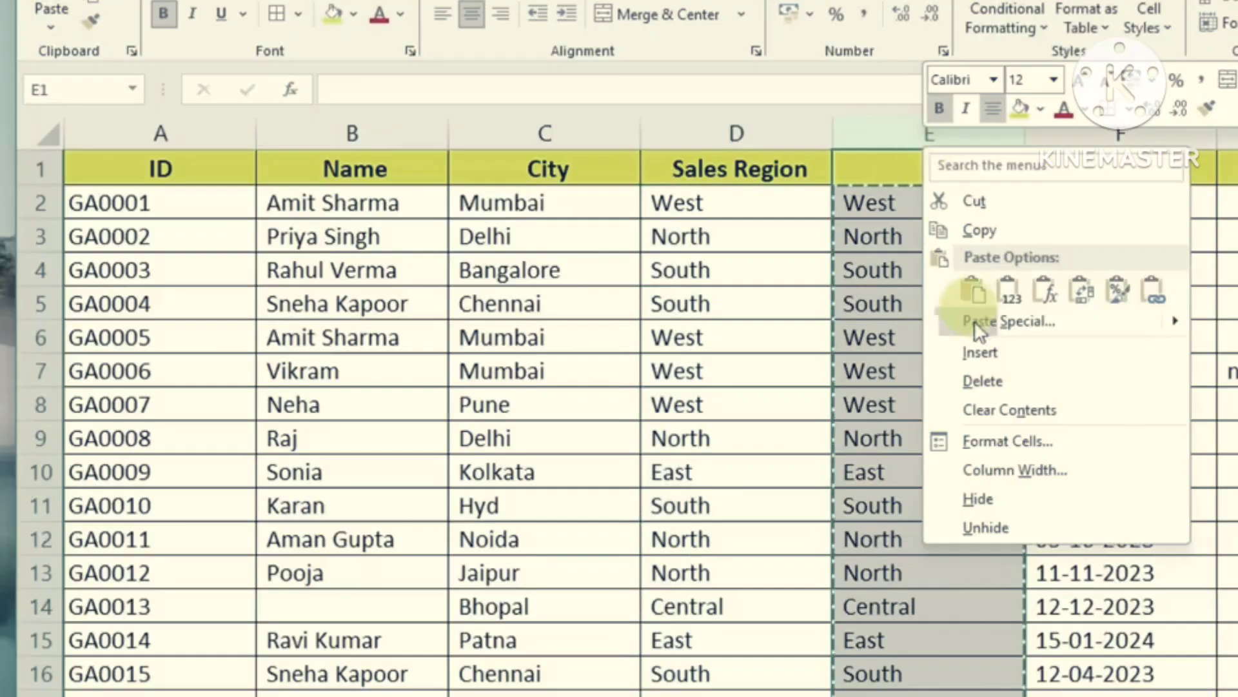
click(983, 380)
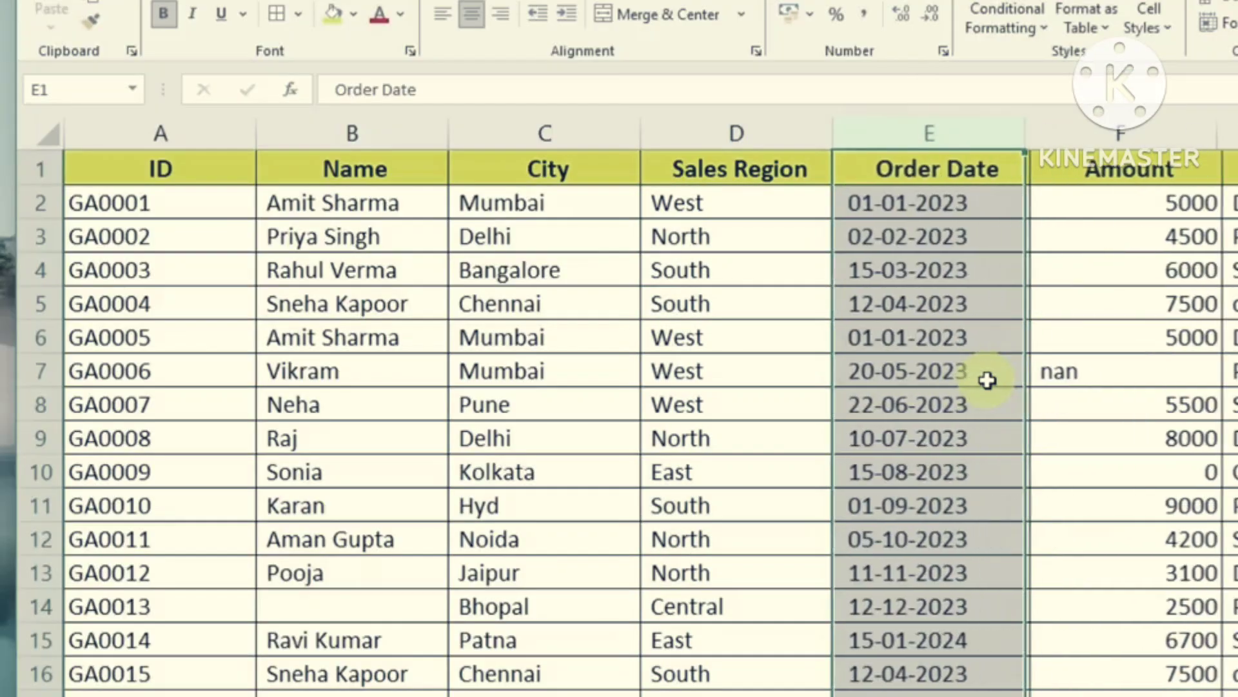
click(760, 355)
drag(763, 355, 912, 340)
click(871, 340)
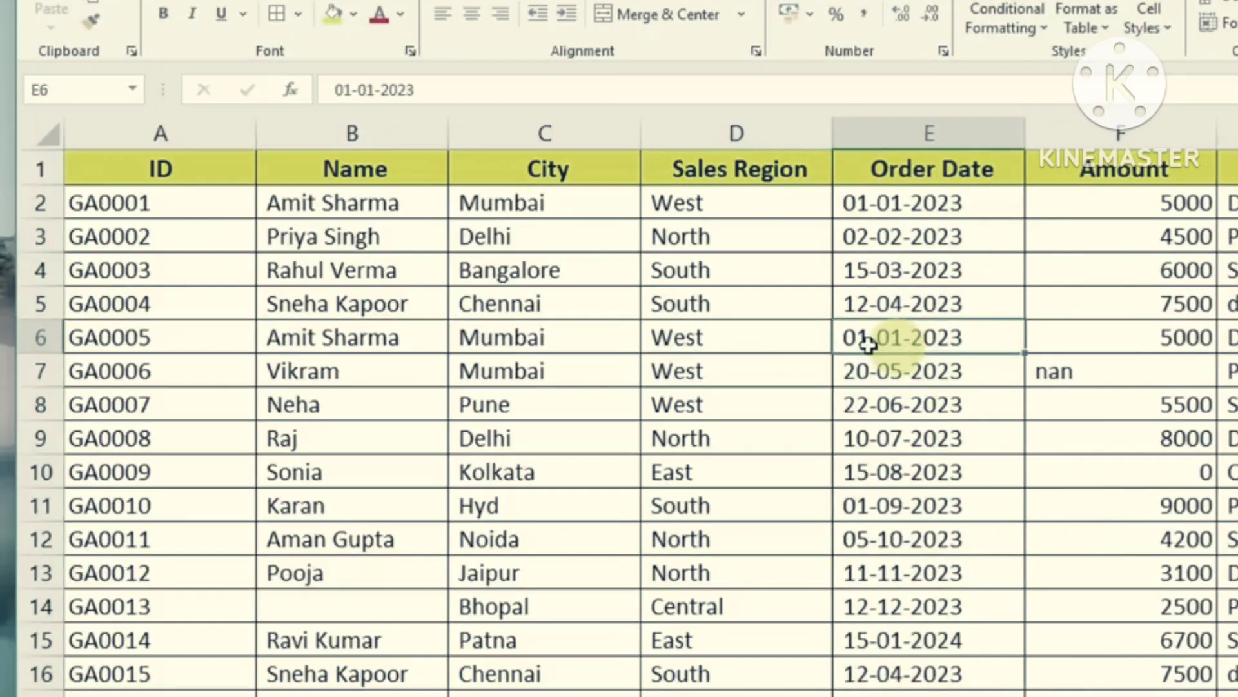
click(881, 303)
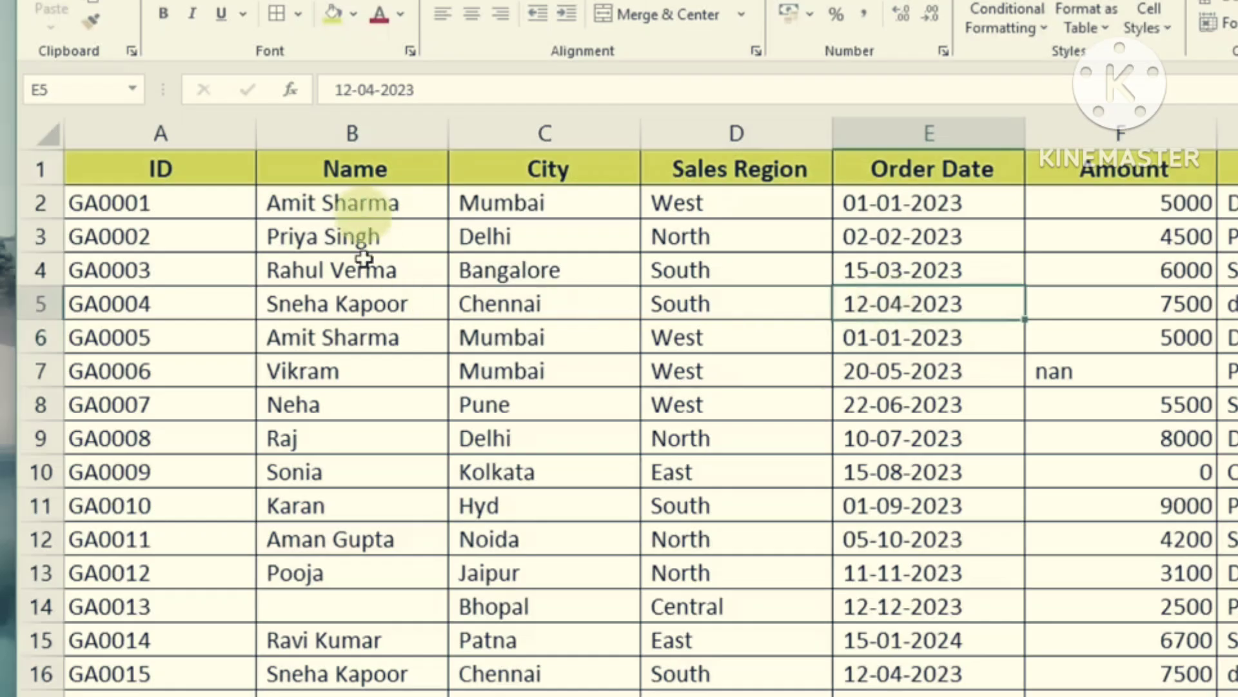
click(887, 342)
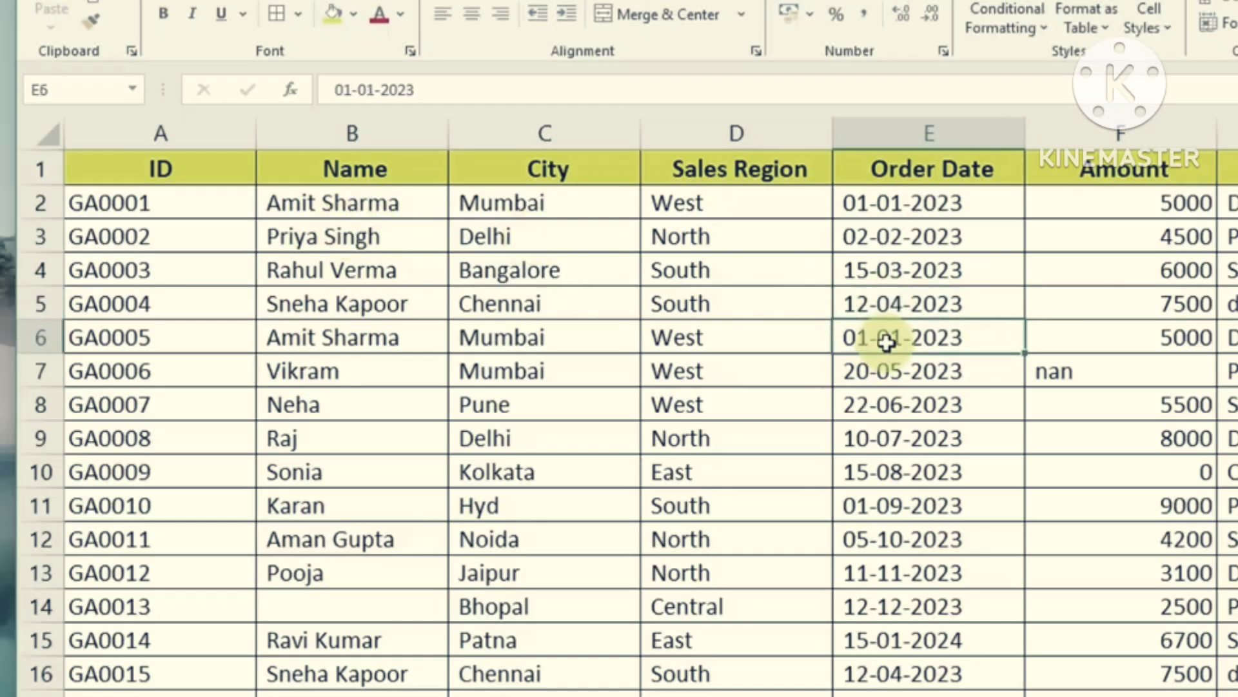
click(780, 427)
scroll(818, 448, down, 3)
scroll(818, 448, up, 3)
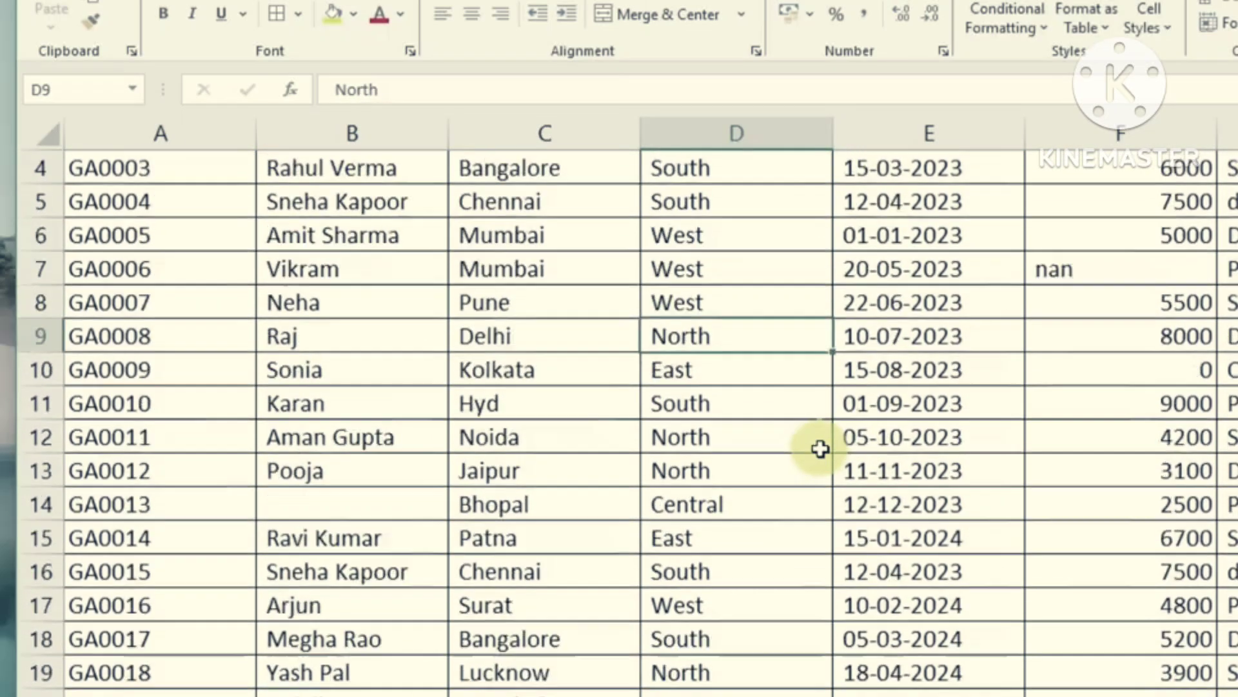
Examine the Amount column down the whole list for nan entries in place of numbers.
click(1089, 374)
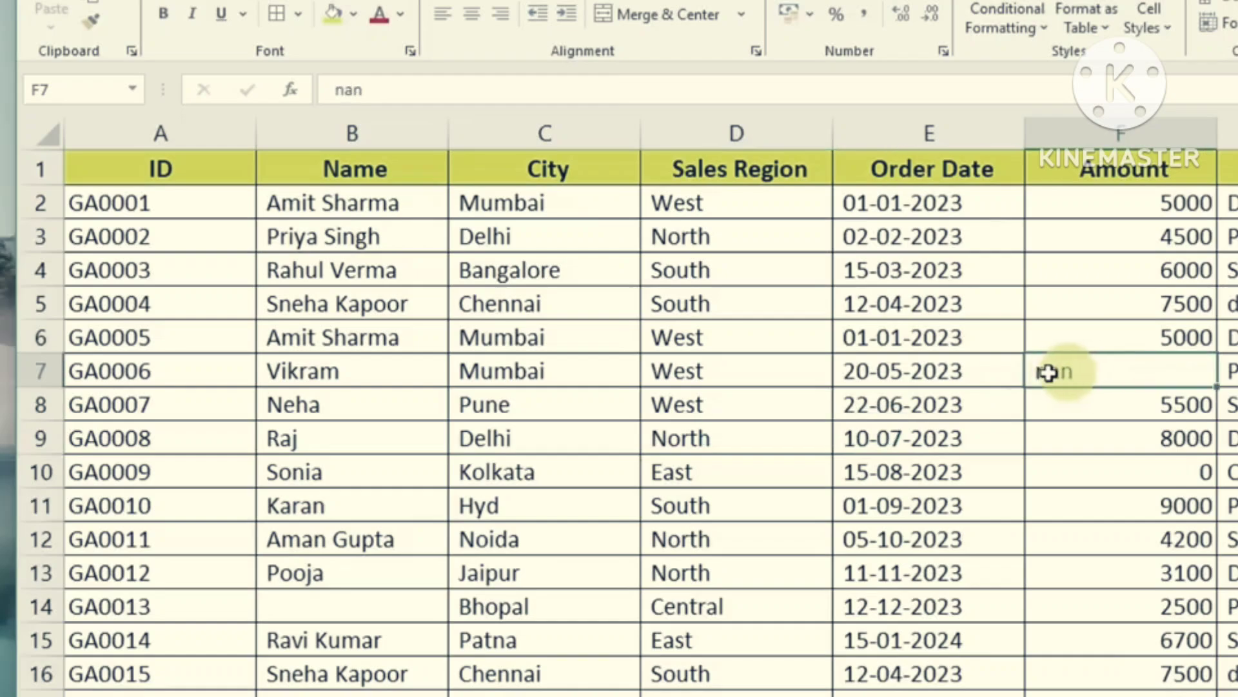
scroll(1090, 387, down, 6)
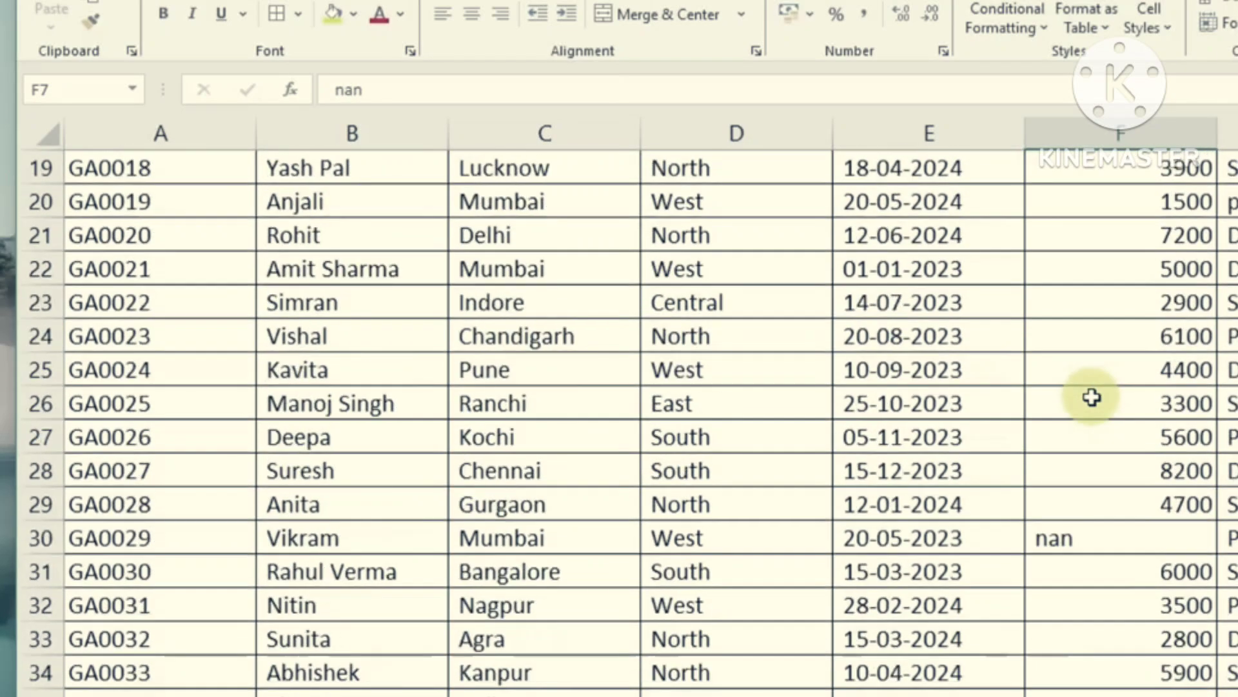
click(1123, 539)
scroll(1106, 544, down, 3)
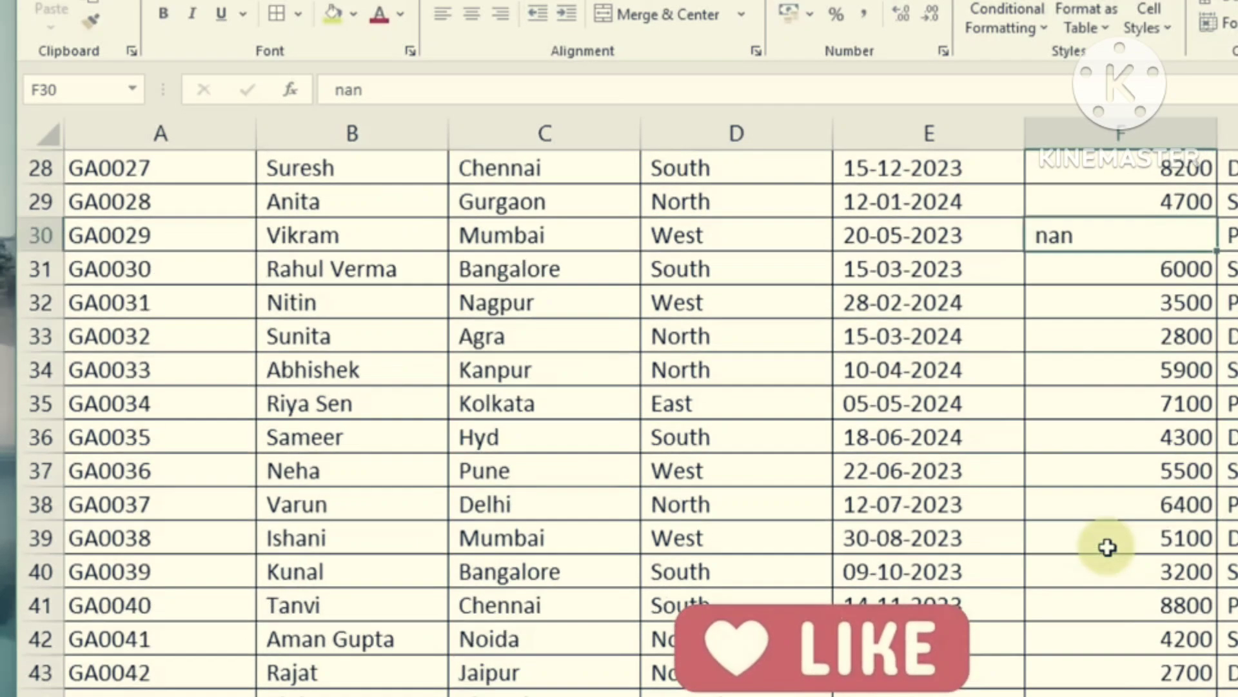
scroll(1107, 546, up, 5)
scroll(1107, 546, up, 4)
click(909, 370)
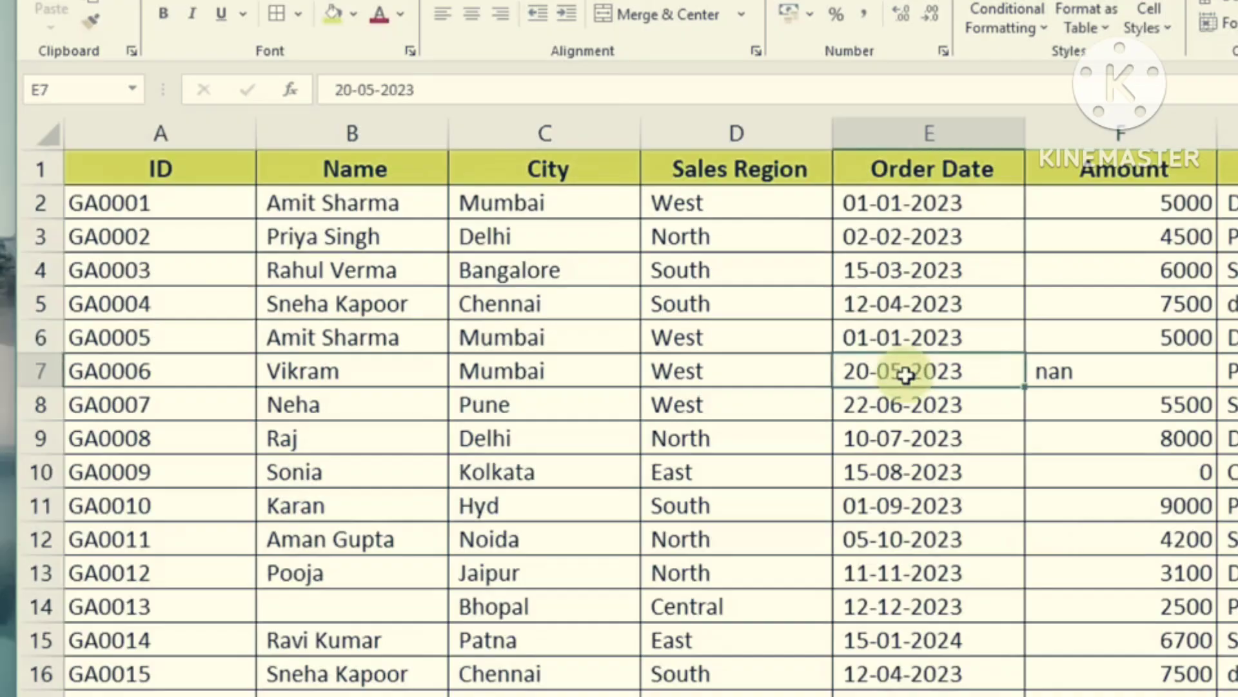
click(1090, 375)
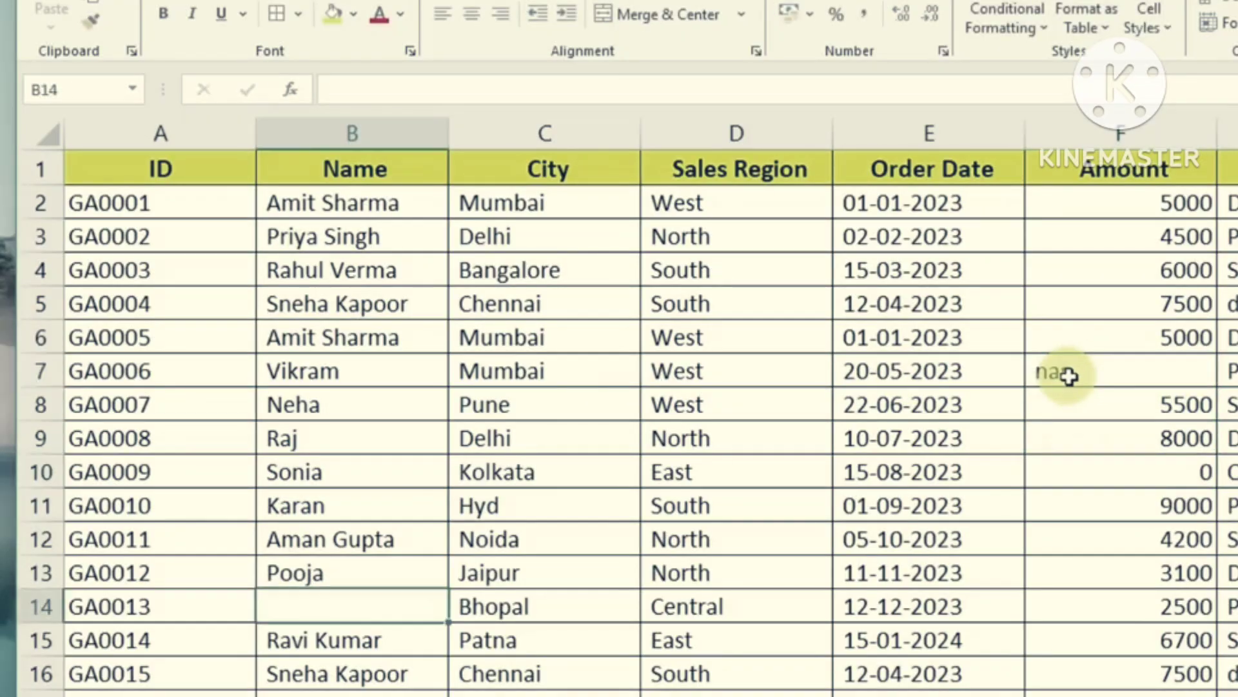
click(1067, 373)
scroll(1053, 503, down, 8)
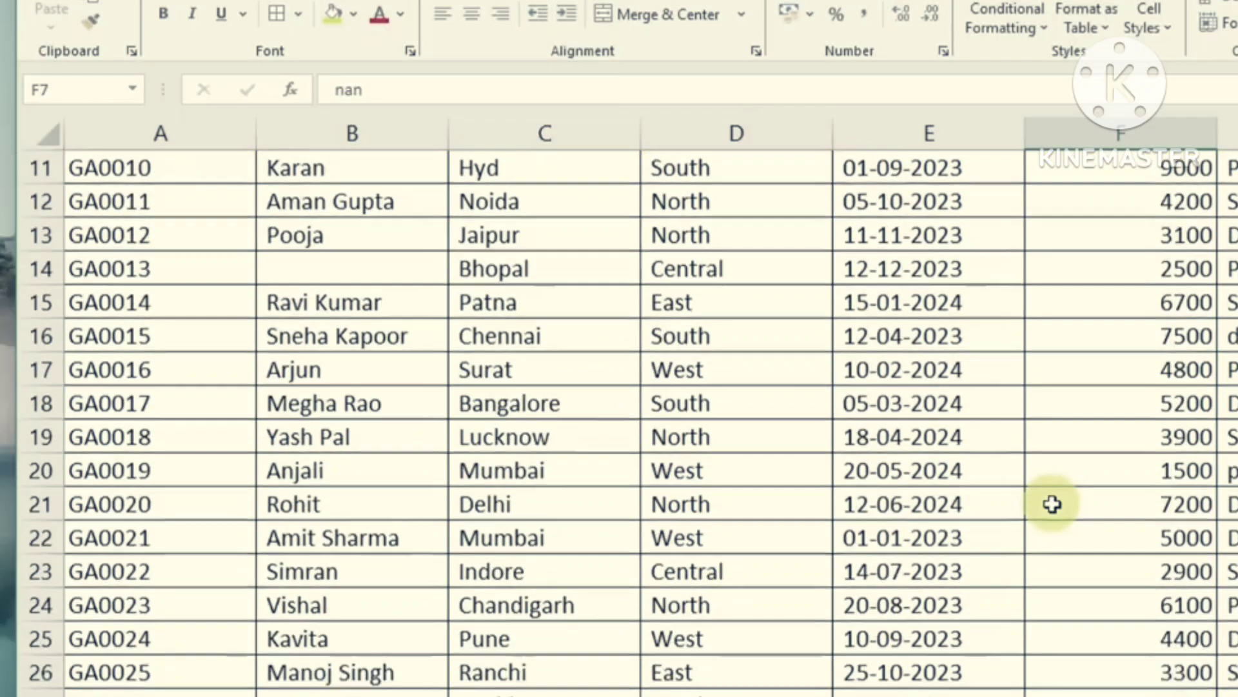
scroll(1053, 504, down, 7)
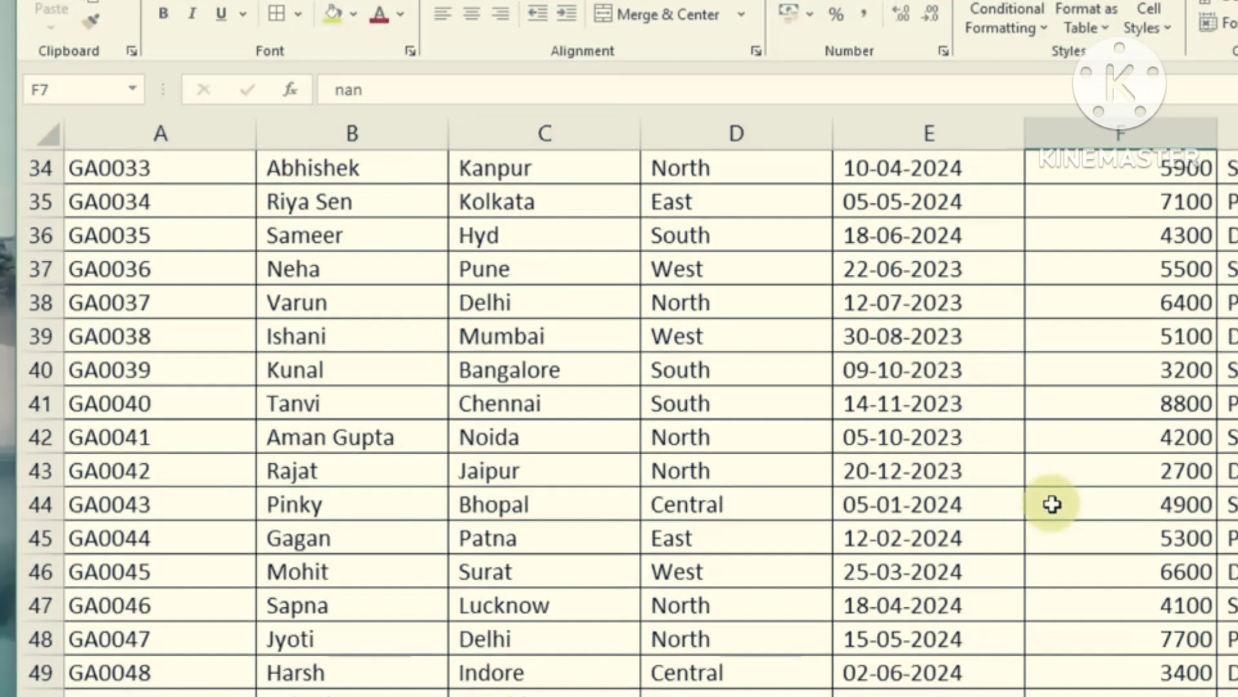
scroll(1054, 505, up, 2)
scroll(1053, 504, up, 13)
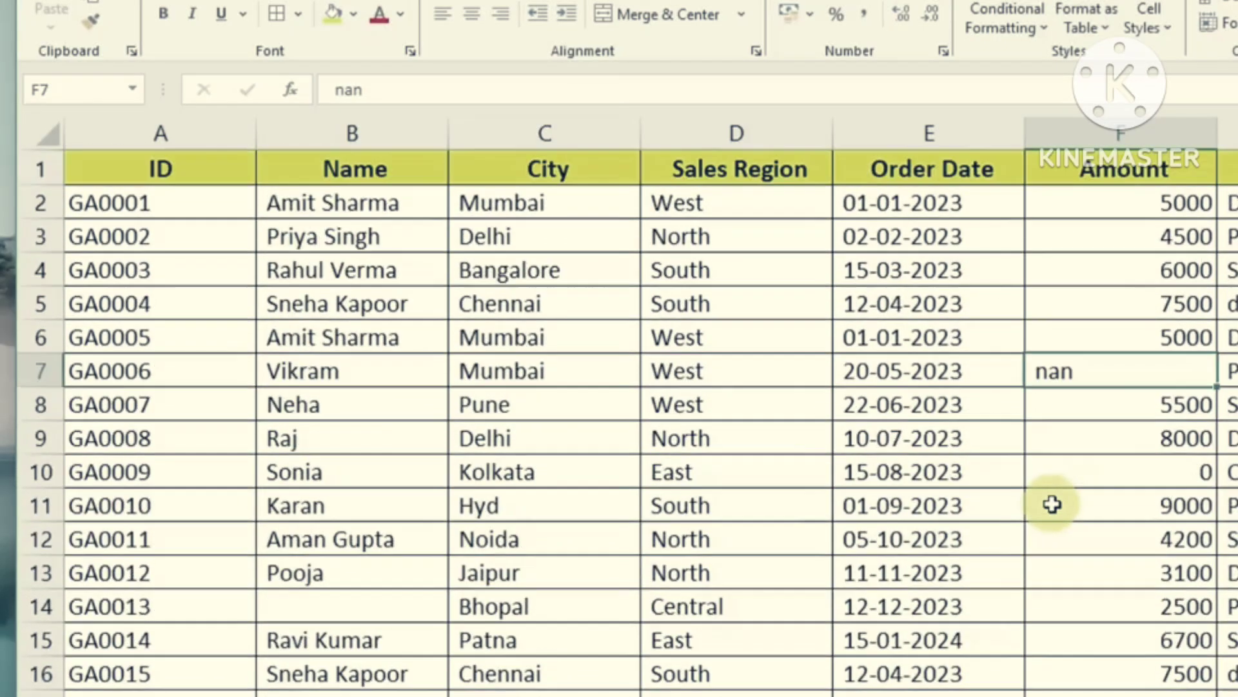
click(1067, 468)
click(948, 371)
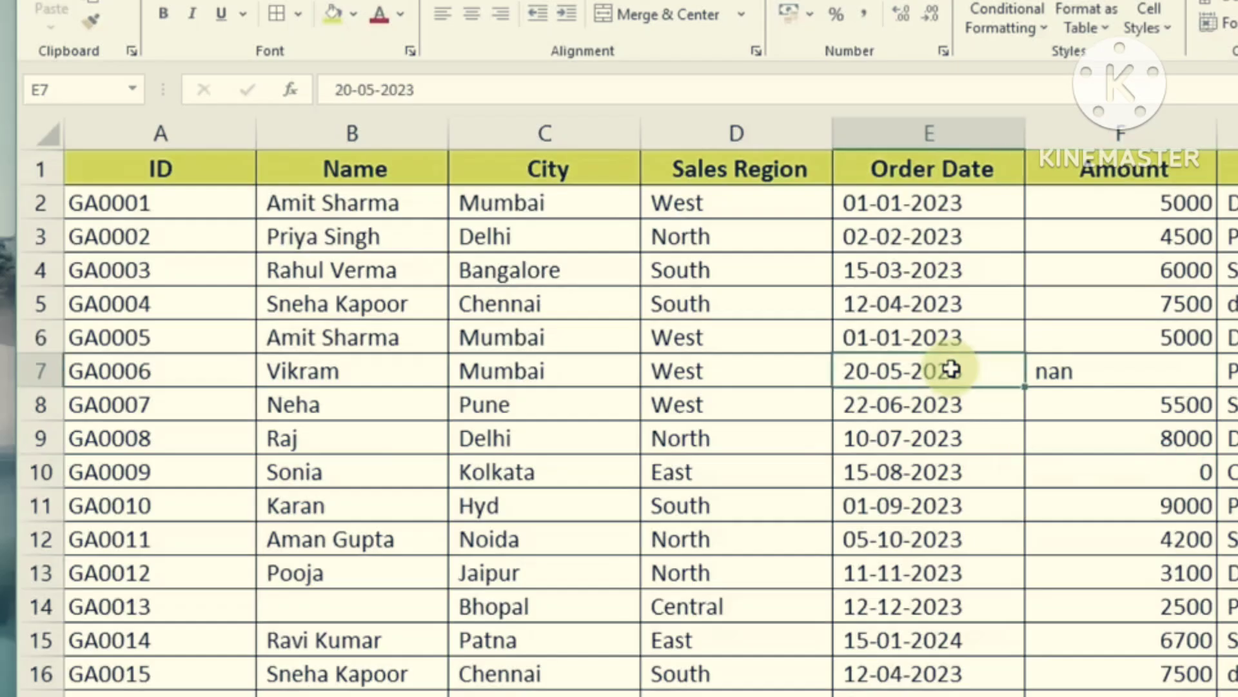
click(950, 339)
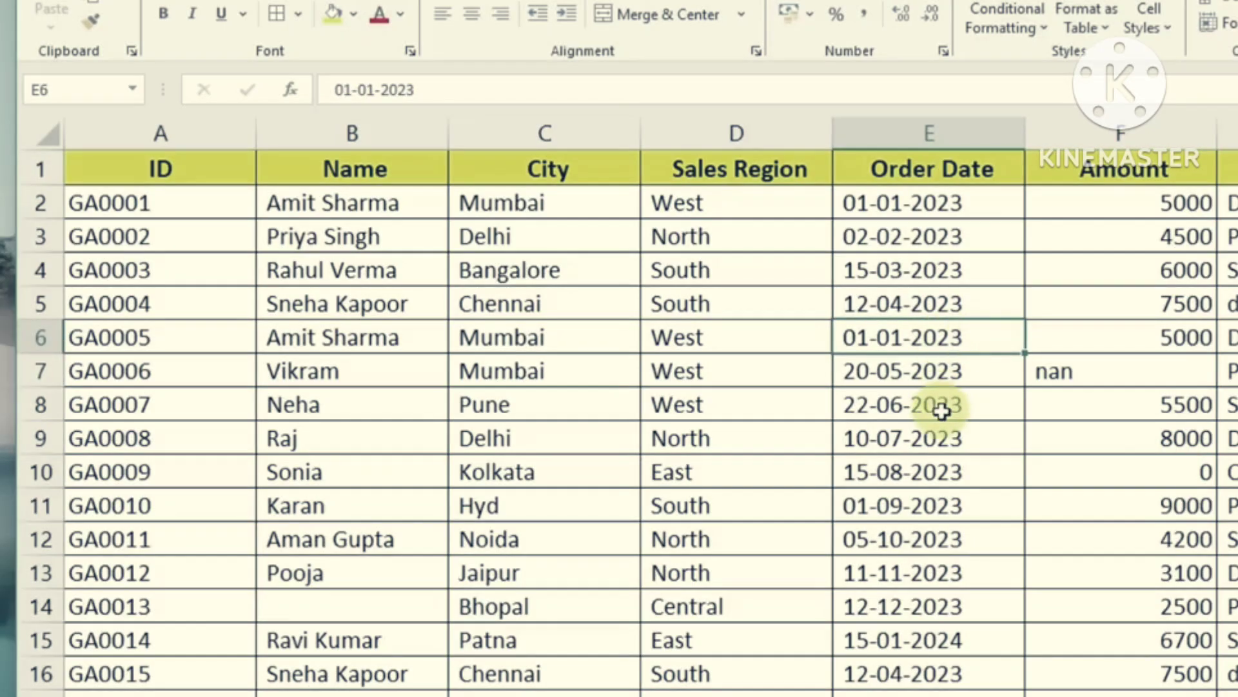
Select the whole table and replace every occurrence of nan with 0 using Find and Replace.
click(943, 462)
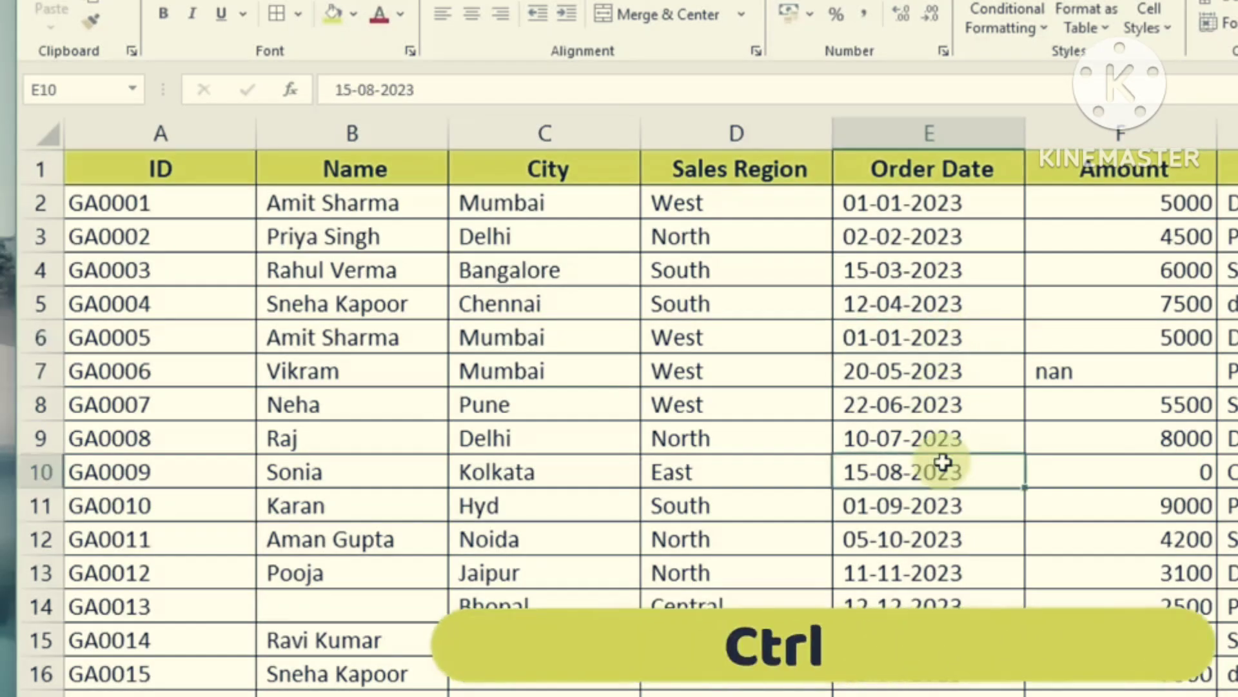
key(ctrl+a)
scroll(951, 428, down, 4)
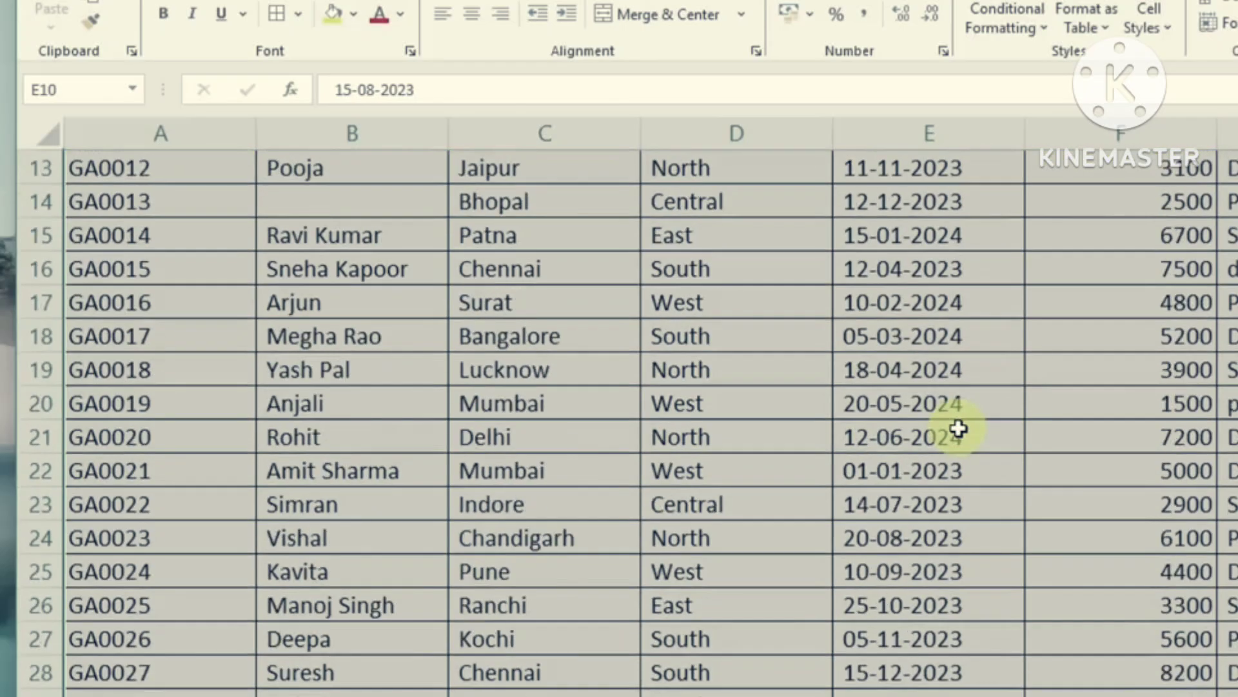
scroll(942, 407, up, 4)
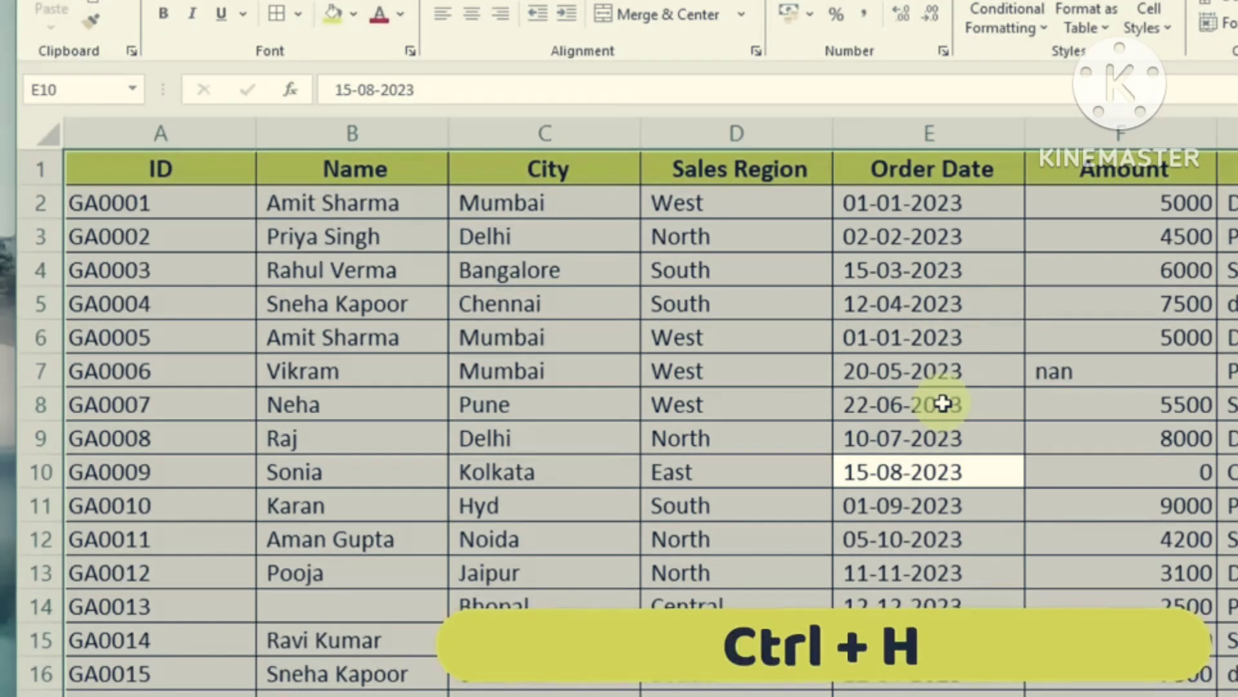
key(ctrl+h)
drag(726, 363, 746, 270)
click(536, 302)
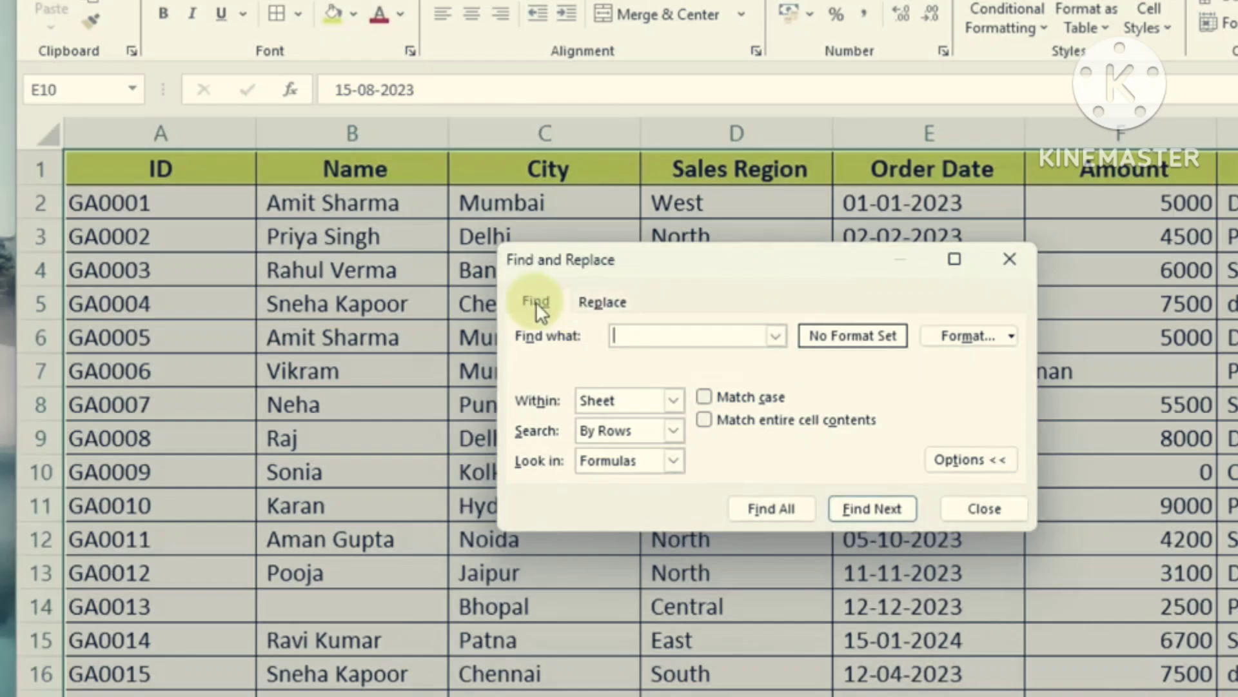
click(600, 301)
click(635, 336)
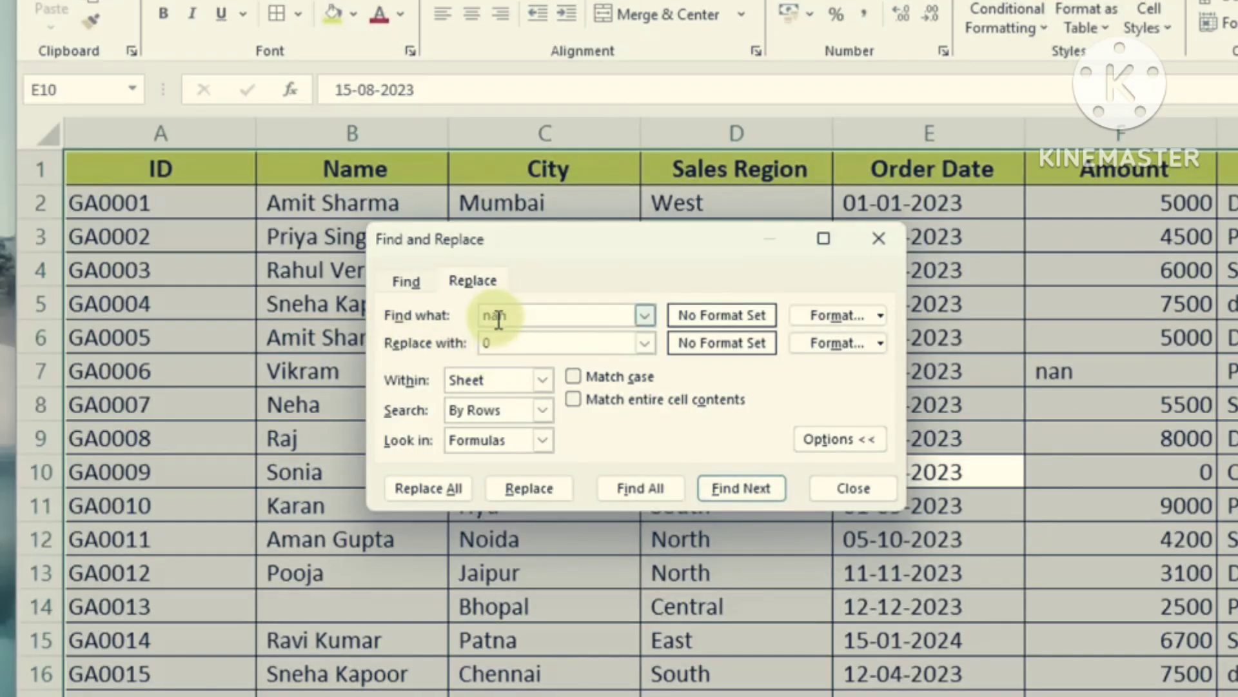
click(437, 489)
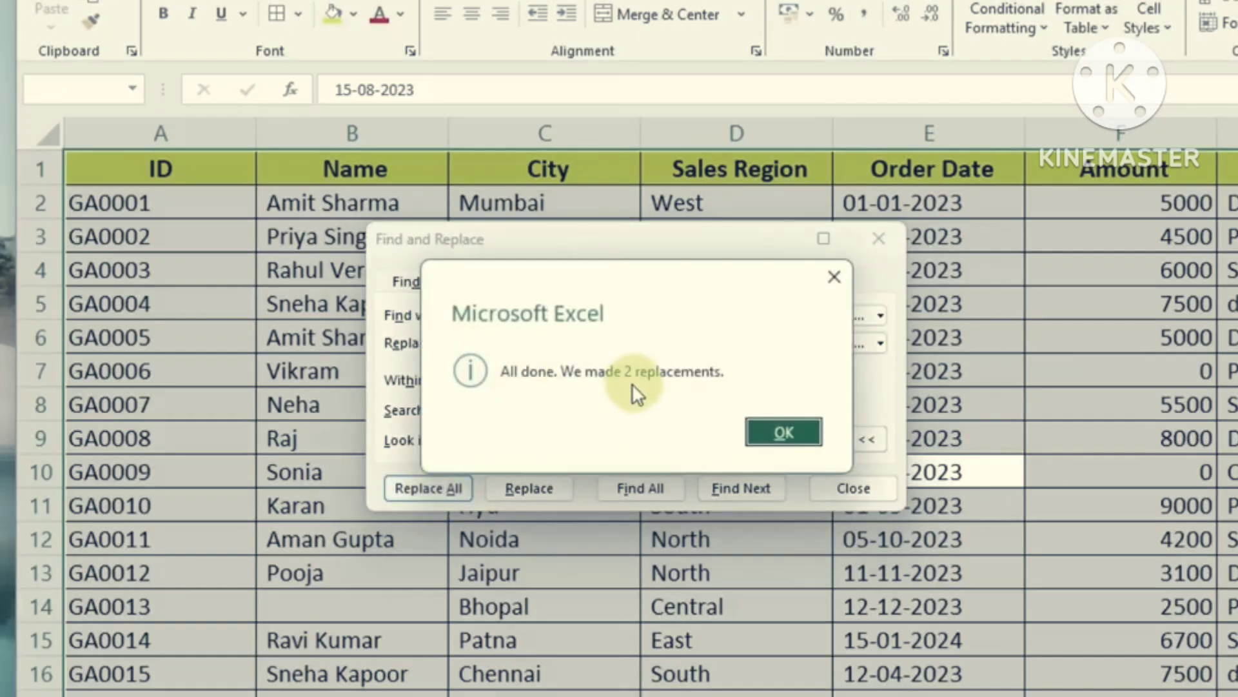
click(774, 431)
click(858, 487)
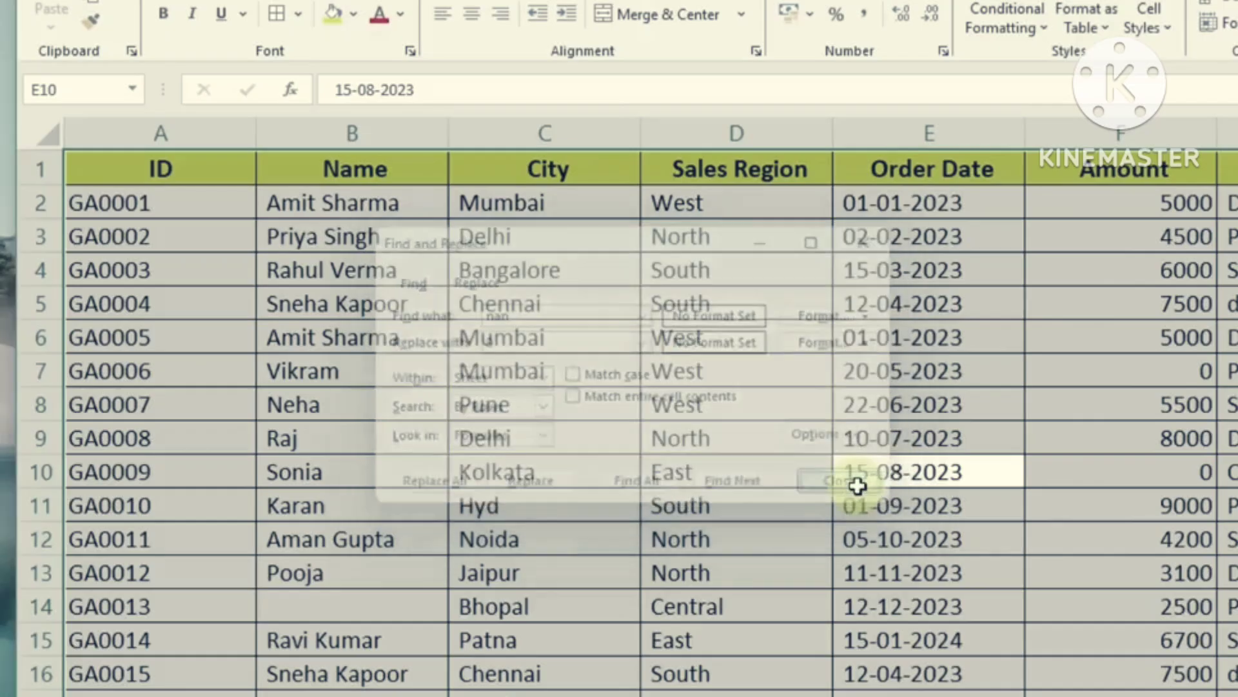
Check the replaced entries in cells F7 and F30 and the rest of the Amount column.
click(1133, 384)
scroll(1133, 376, down, 7)
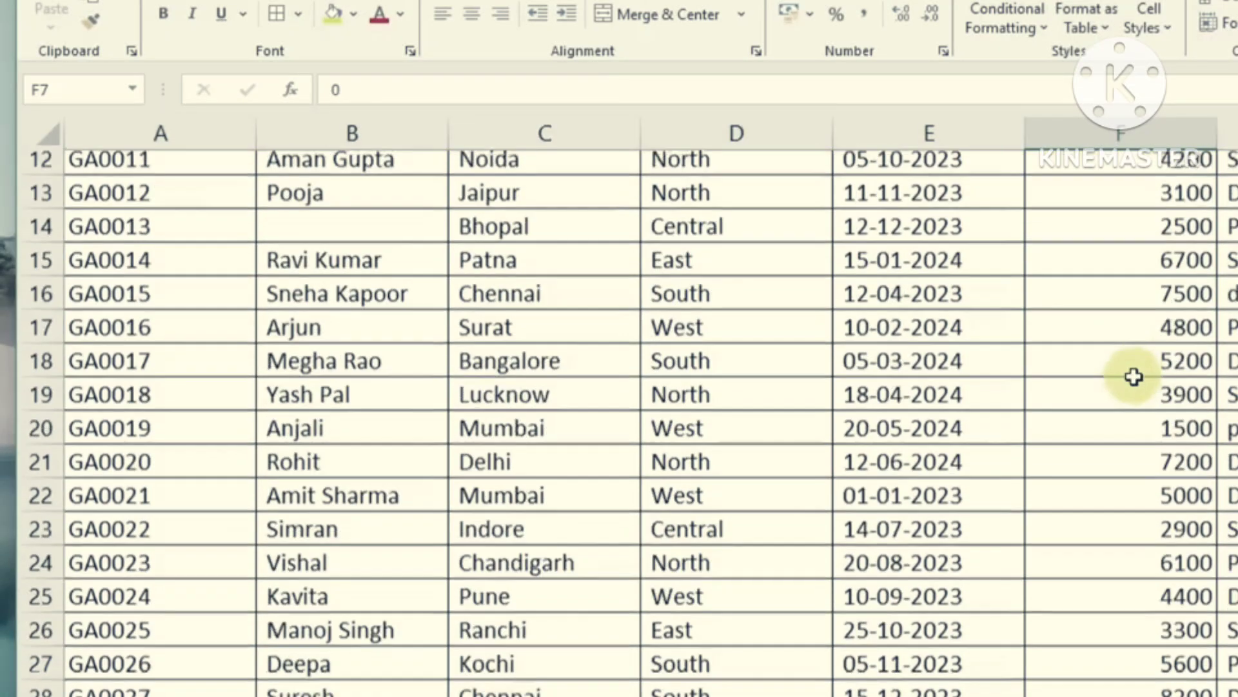
click(1133, 433)
scroll(1133, 428, down, 4)
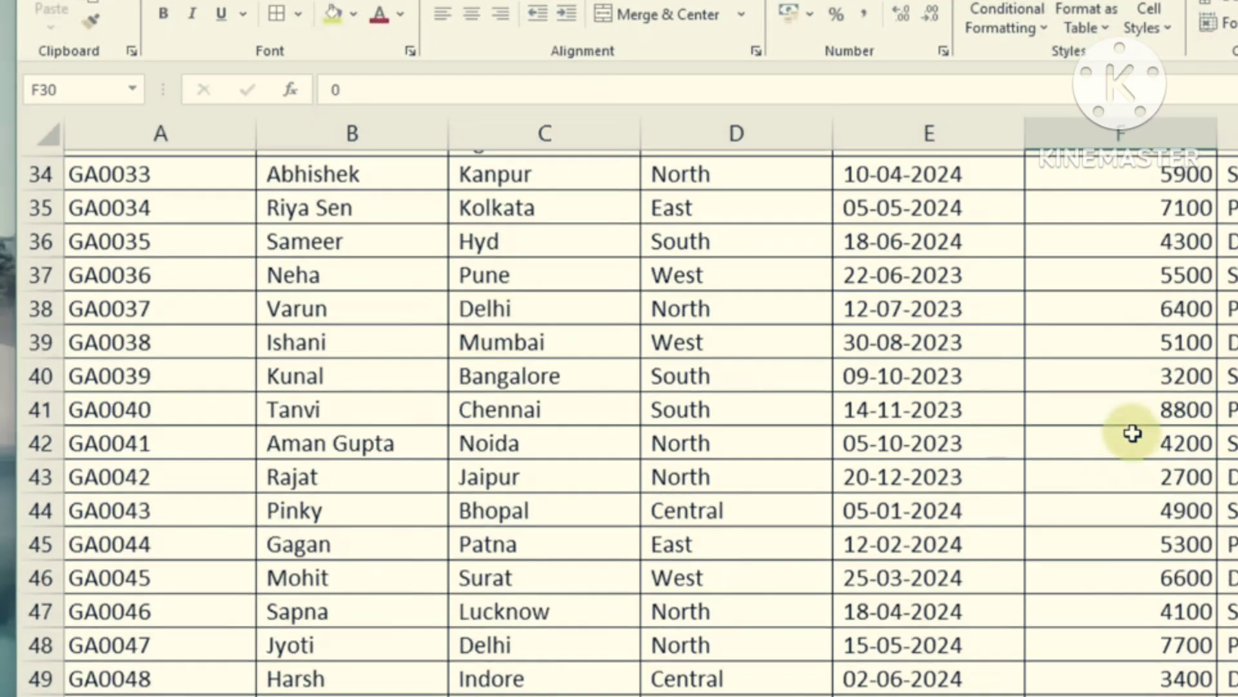
scroll(1138, 387, up, 11)
click(1140, 369)
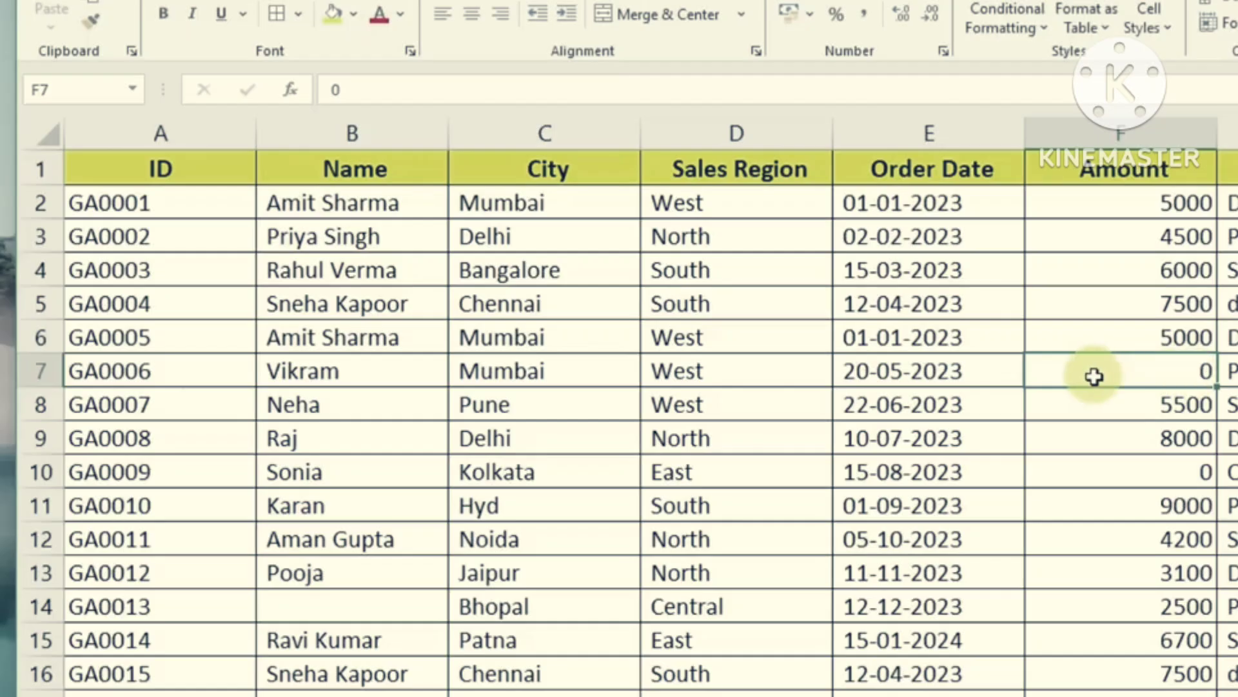
Examine the Name column down the list for blank cells, such as B14 in the GA0013 row.
click(788, 415)
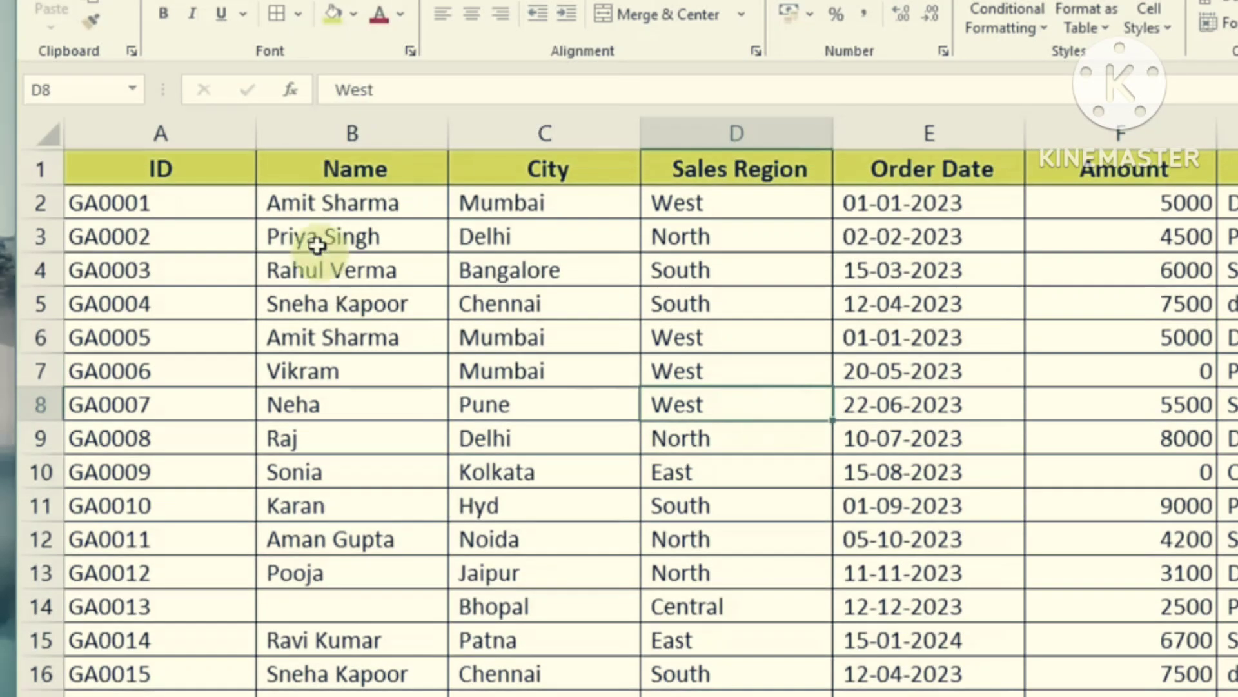
click(331, 168)
scroll(348, 516, down, 1)
click(327, 510)
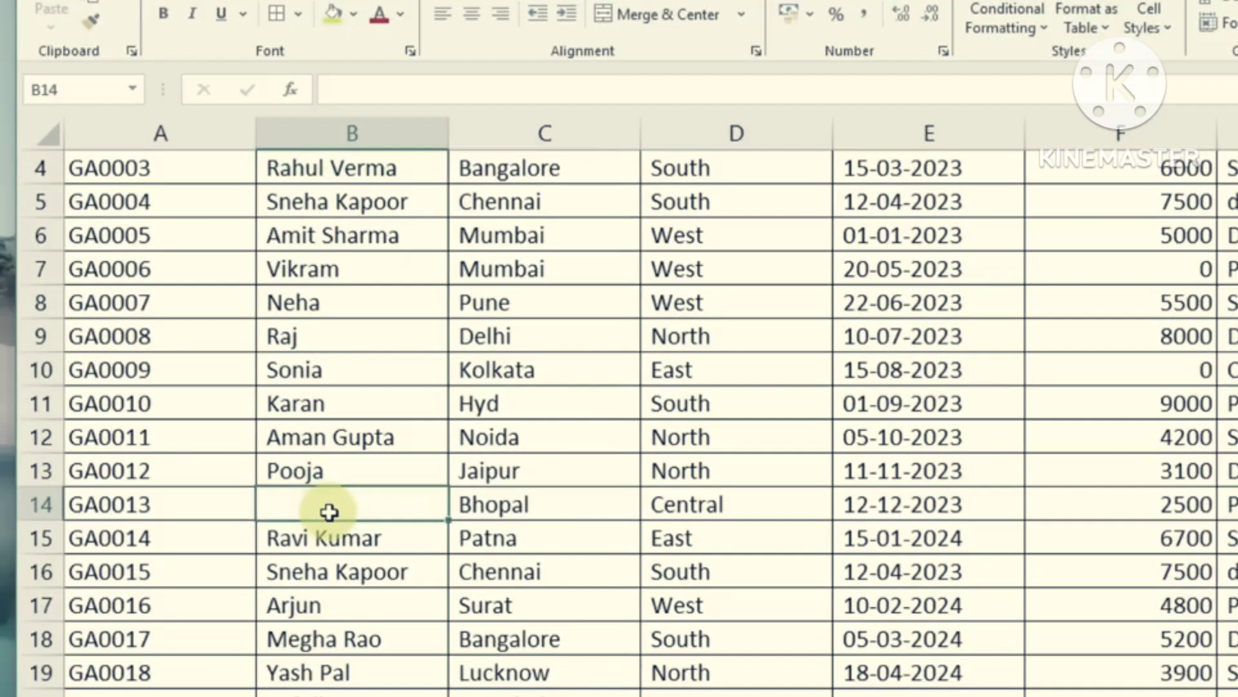
click(367, 470)
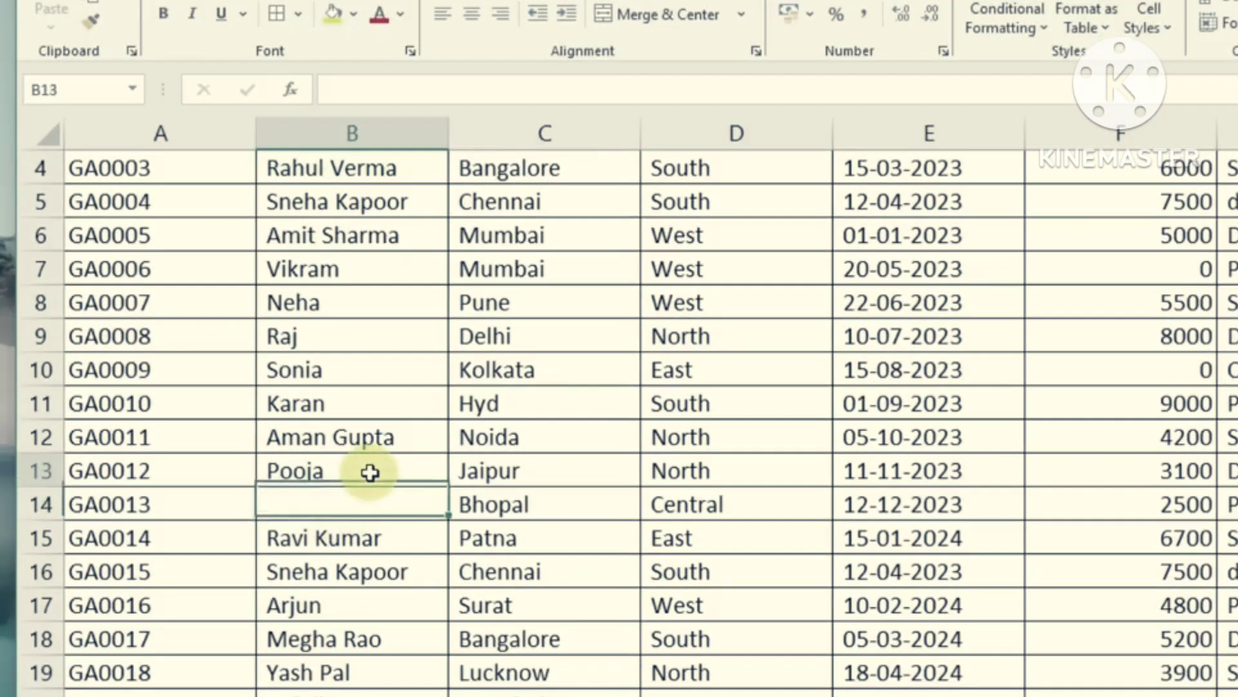
click(369, 508)
scroll(364, 555, up, 1)
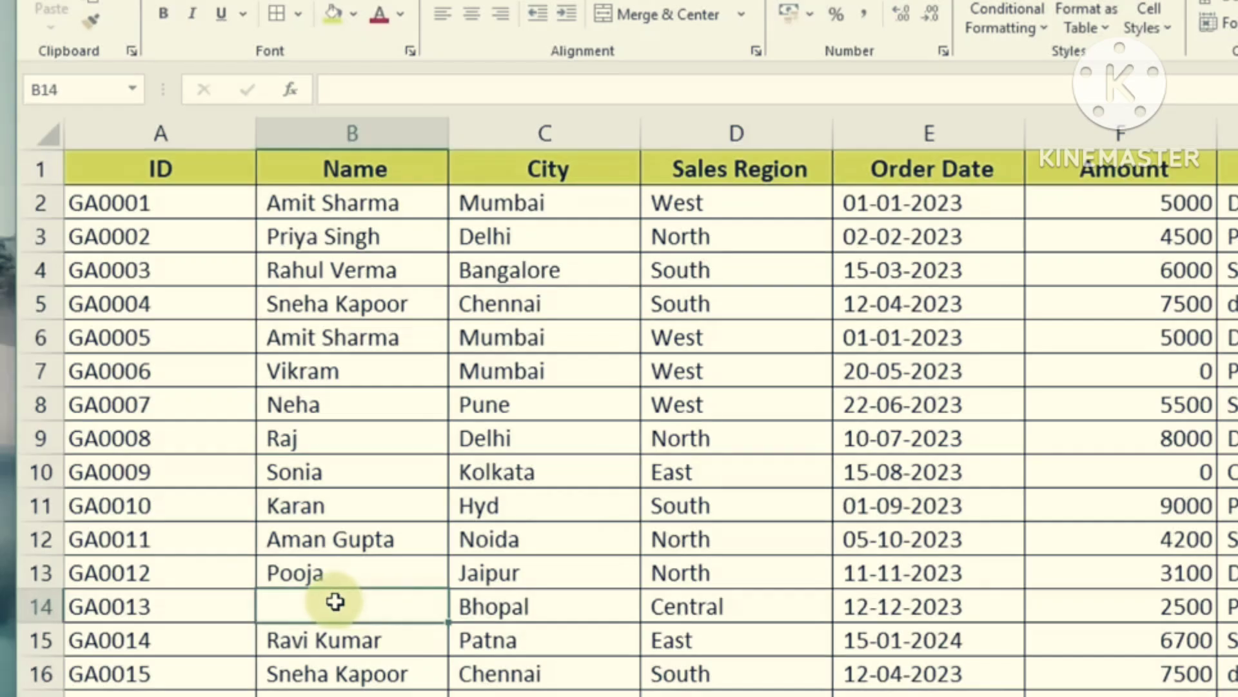
click(362, 572)
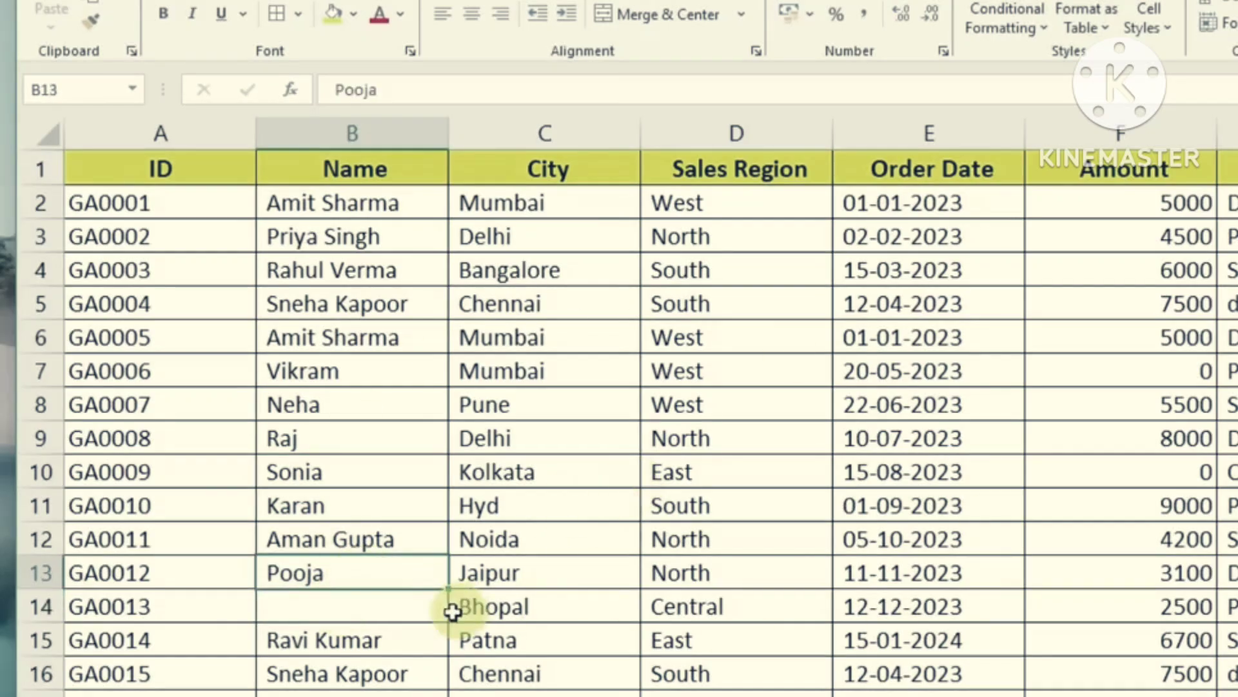
click(362, 603)
click(368, 578)
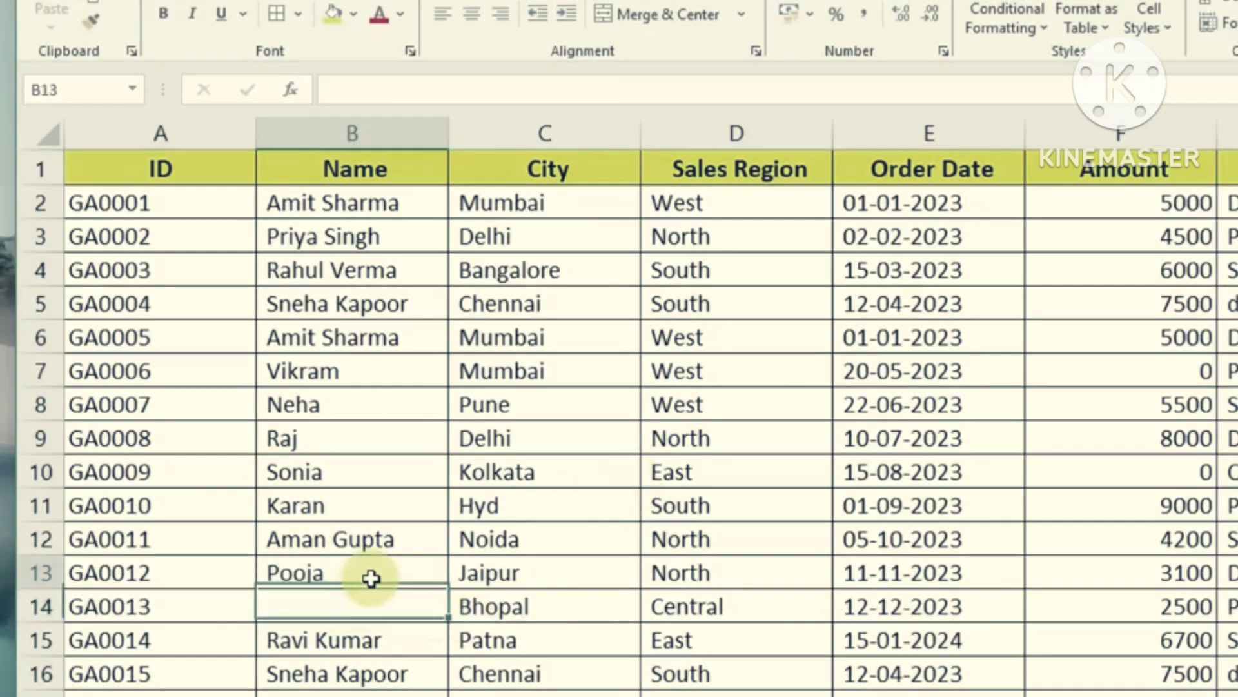
click(363, 606)
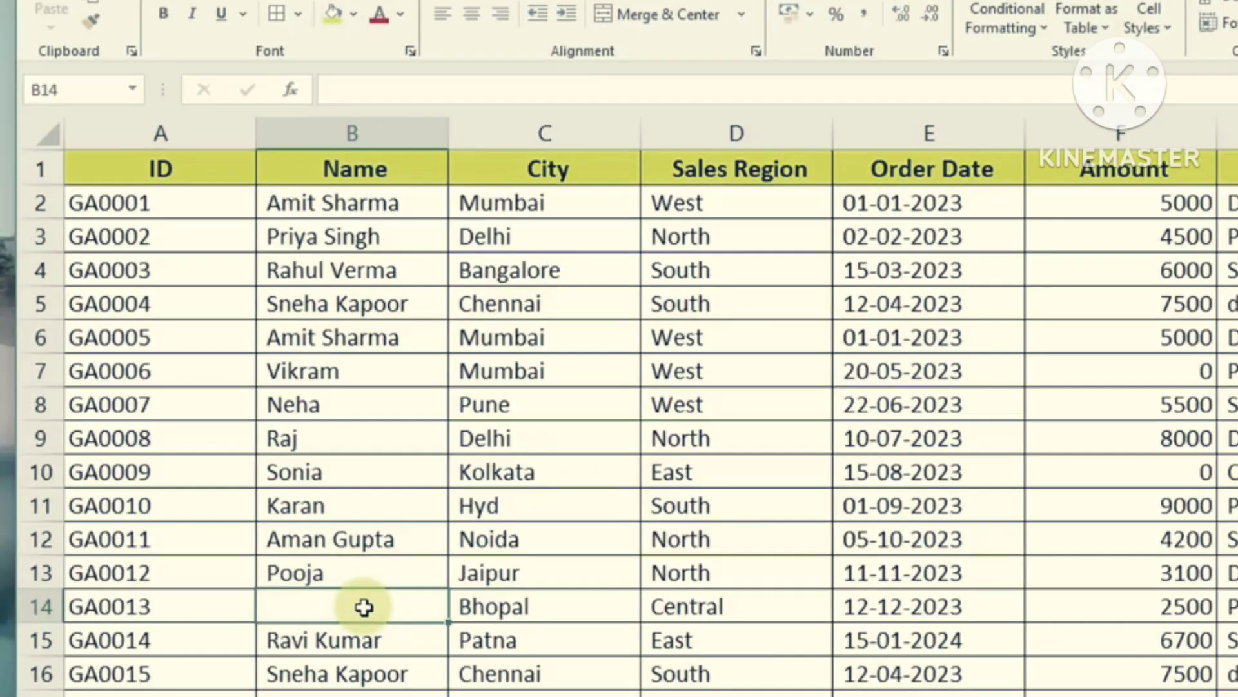
scroll(364, 606, down, 6)
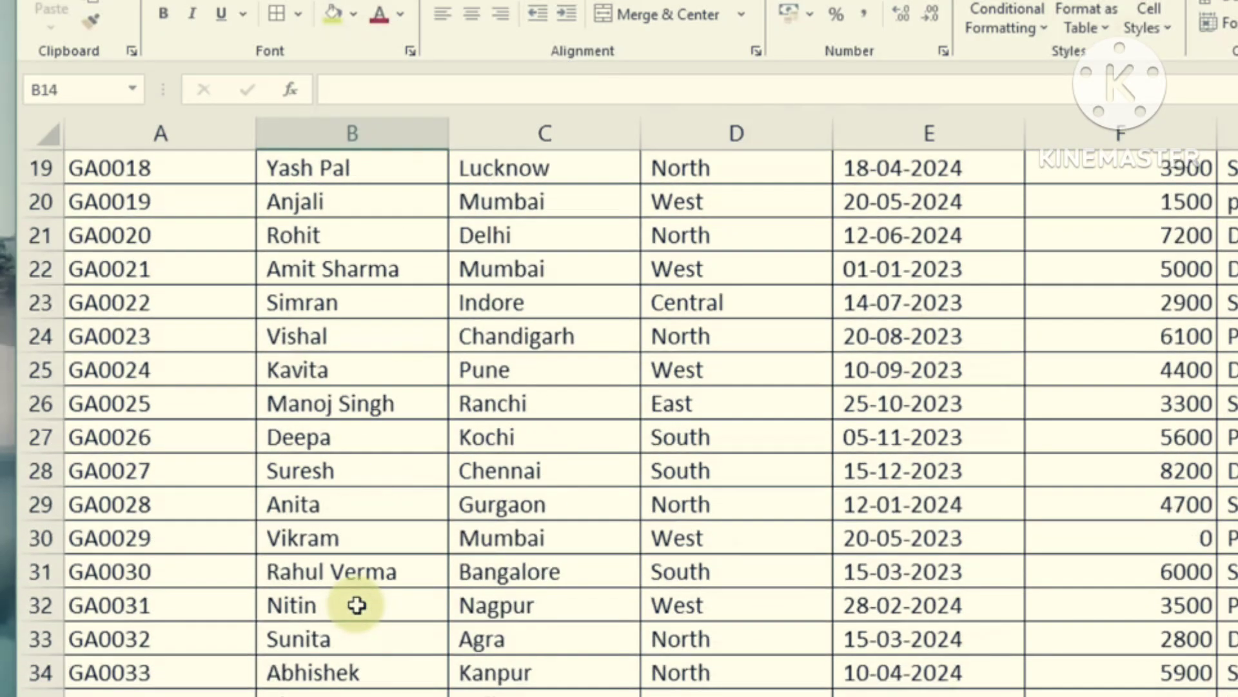
scroll(357, 605, up, 5)
Select the whole table and use Go To Special with Blanks to select its empty cells.
click(548, 476)
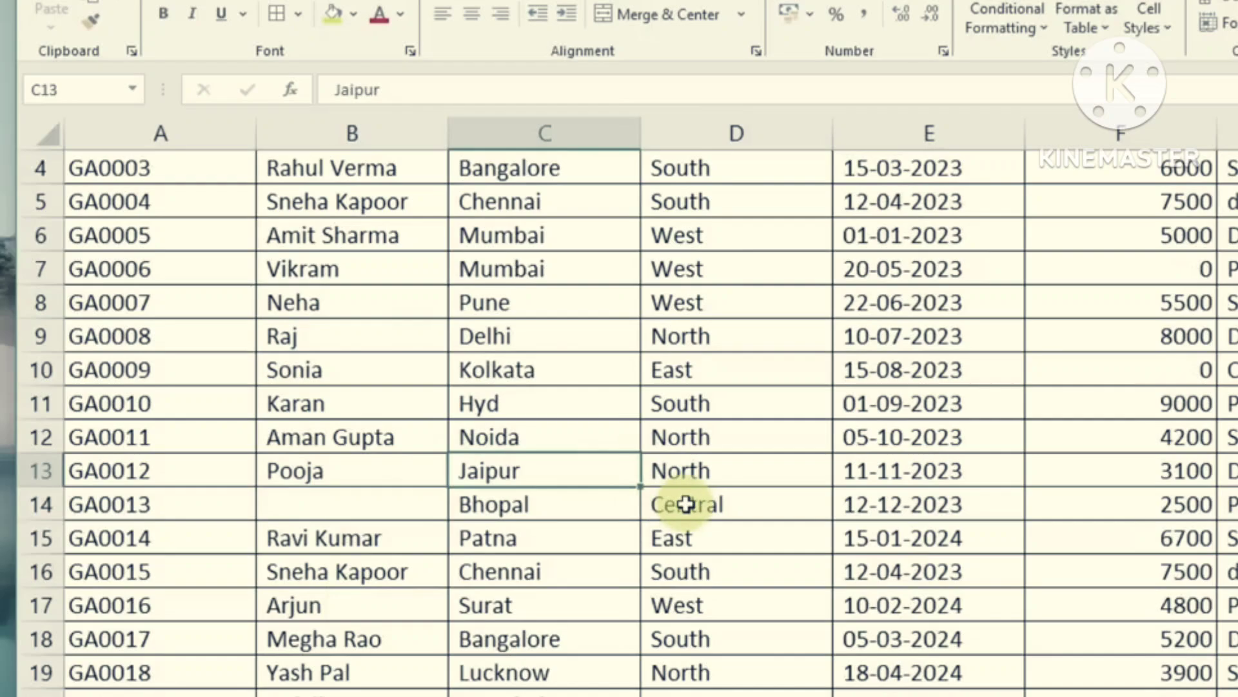
key(ctrl+a)
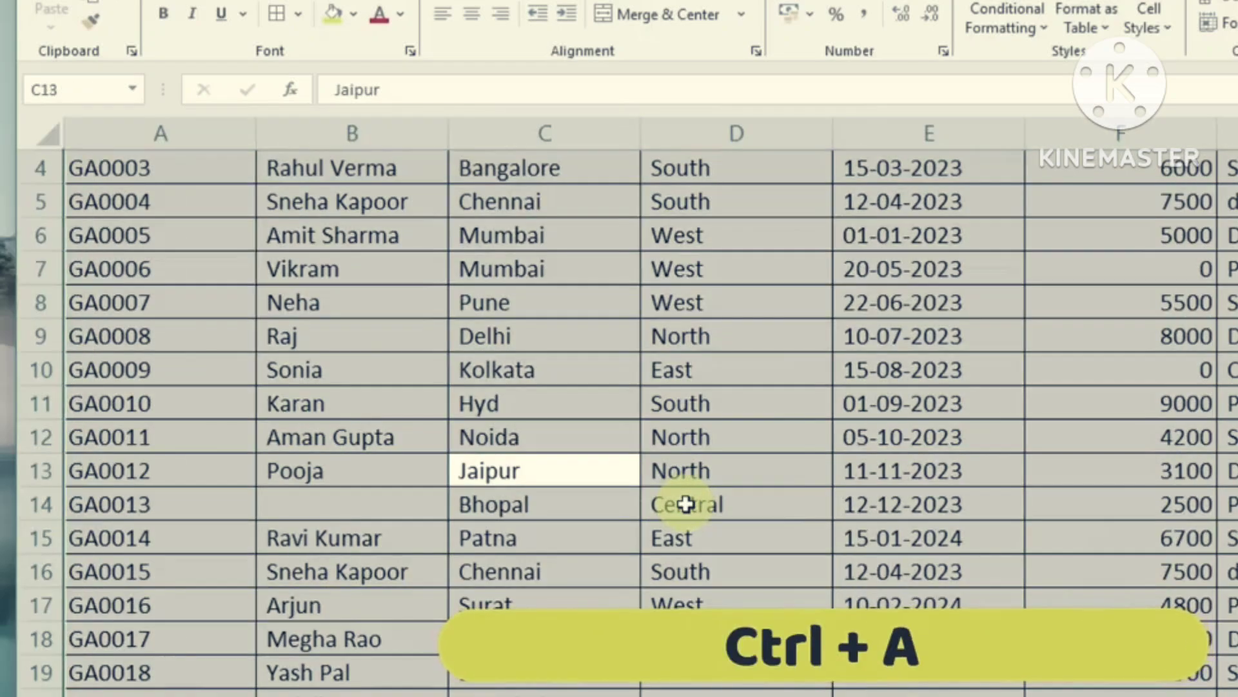
scroll(683, 503, up, 1)
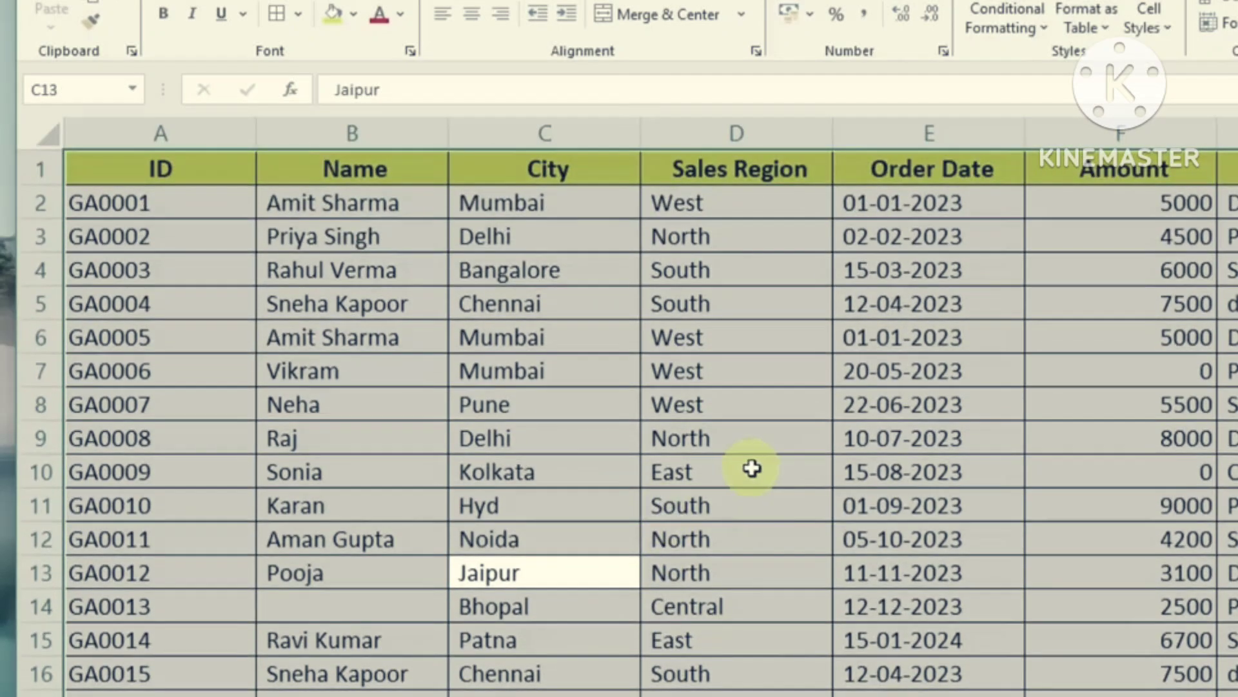
key(ctrl+g)
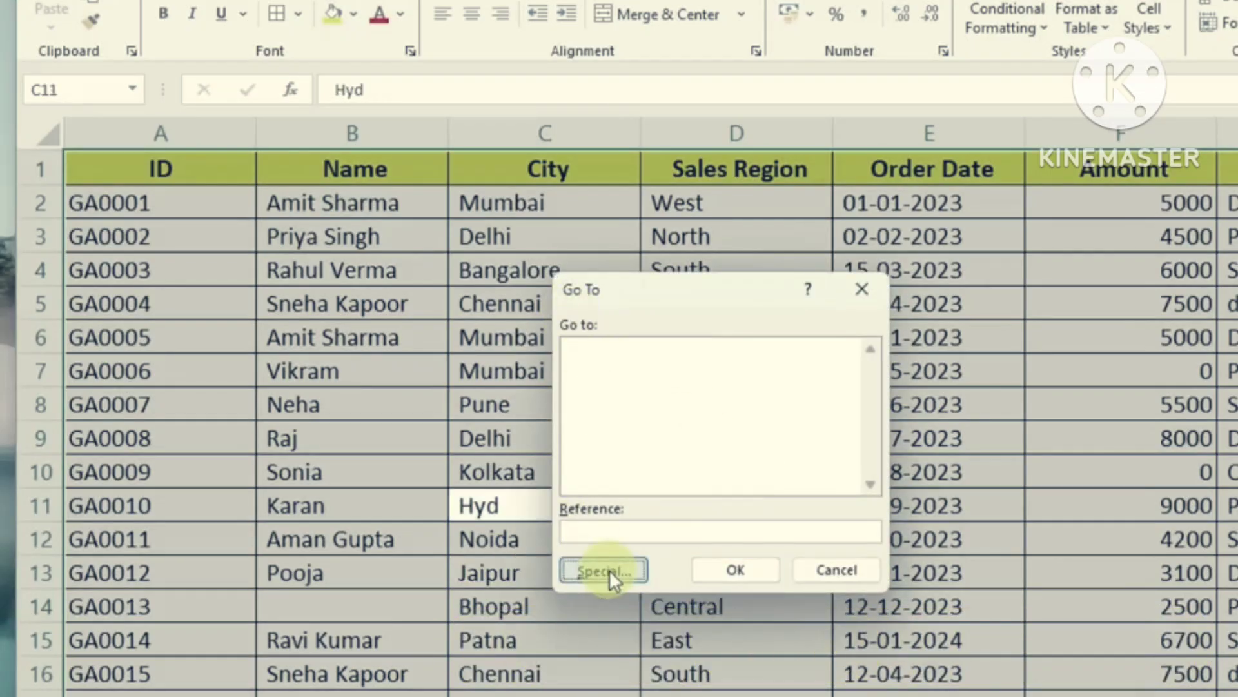
click(609, 570)
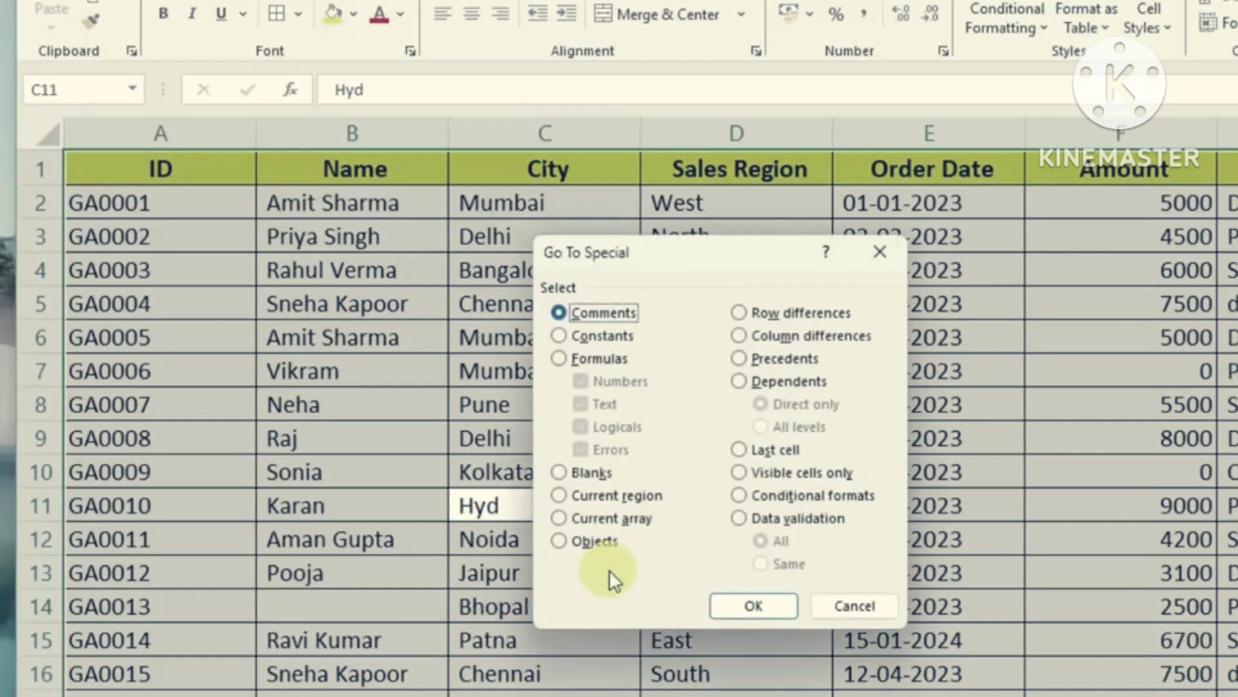
click(559, 472)
click(738, 605)
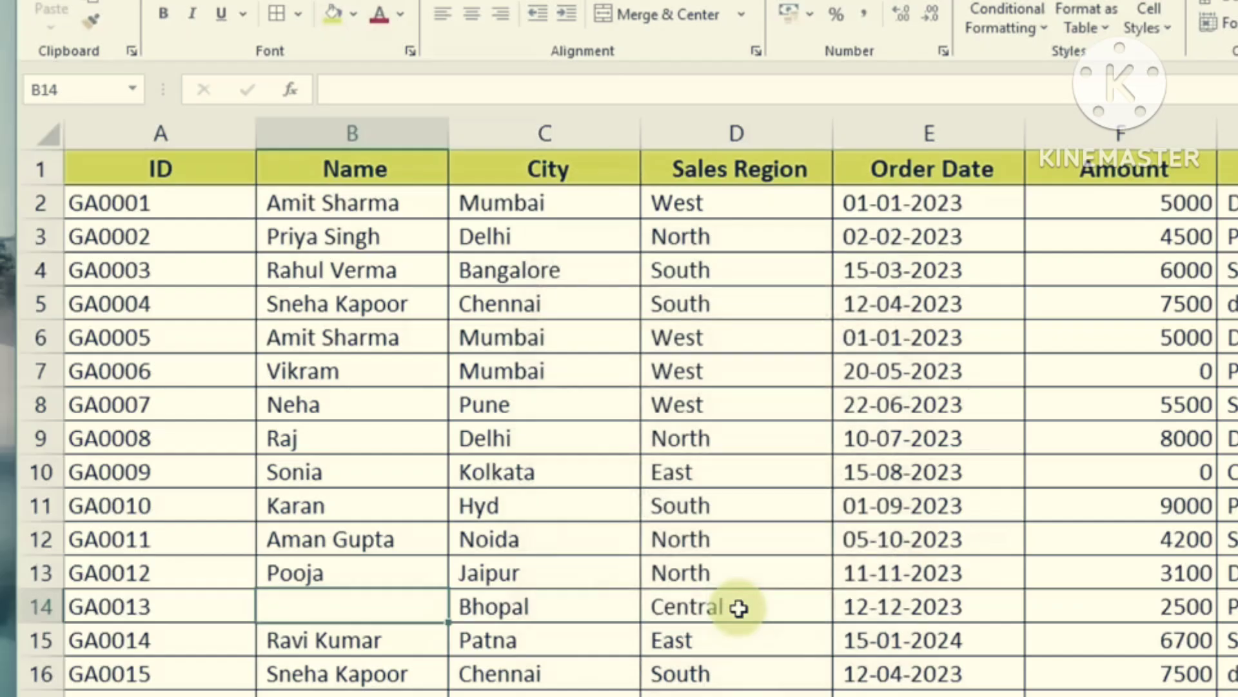
Fill the selected blank cell B14 in the Name column with Unknown.
scroll(583, 624, down, 1)
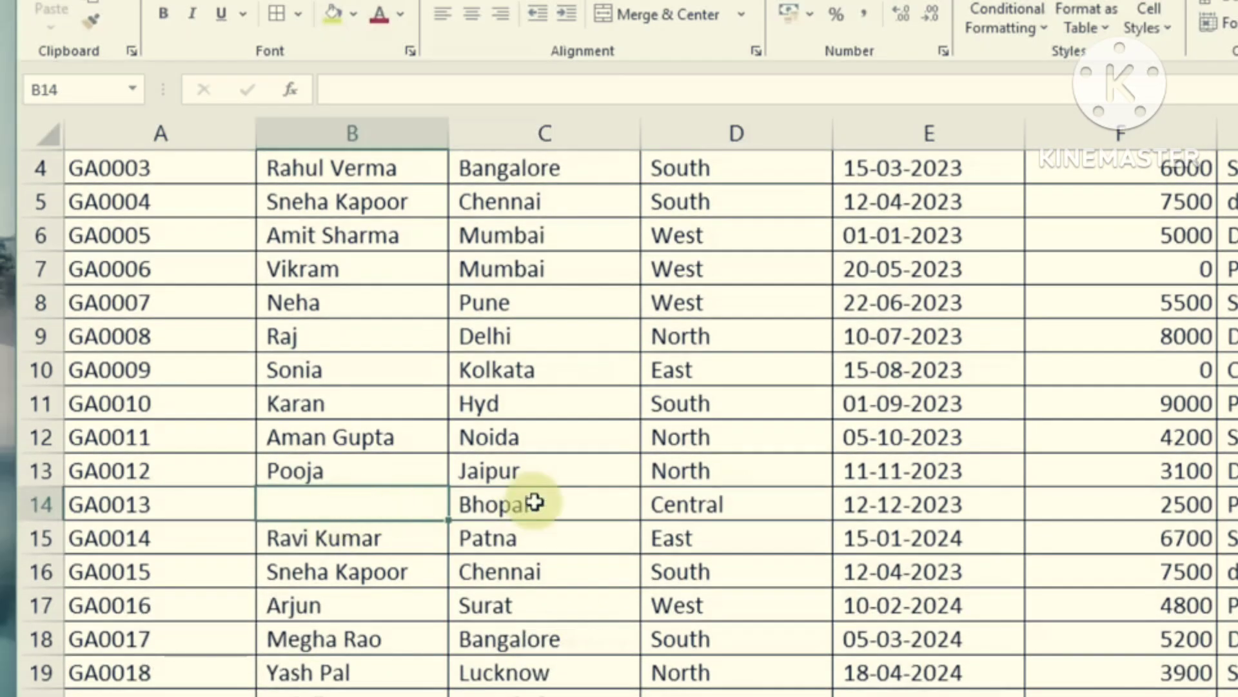
text(Unknown)
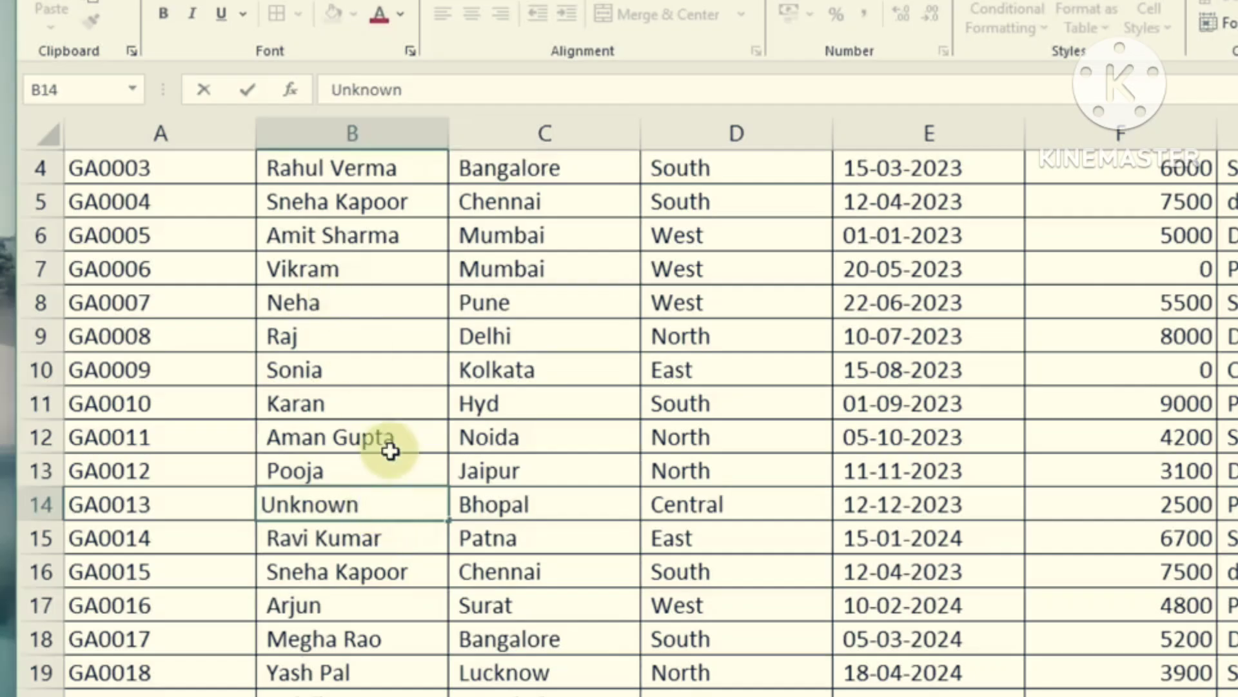
scroll(387, 580, up, 1)
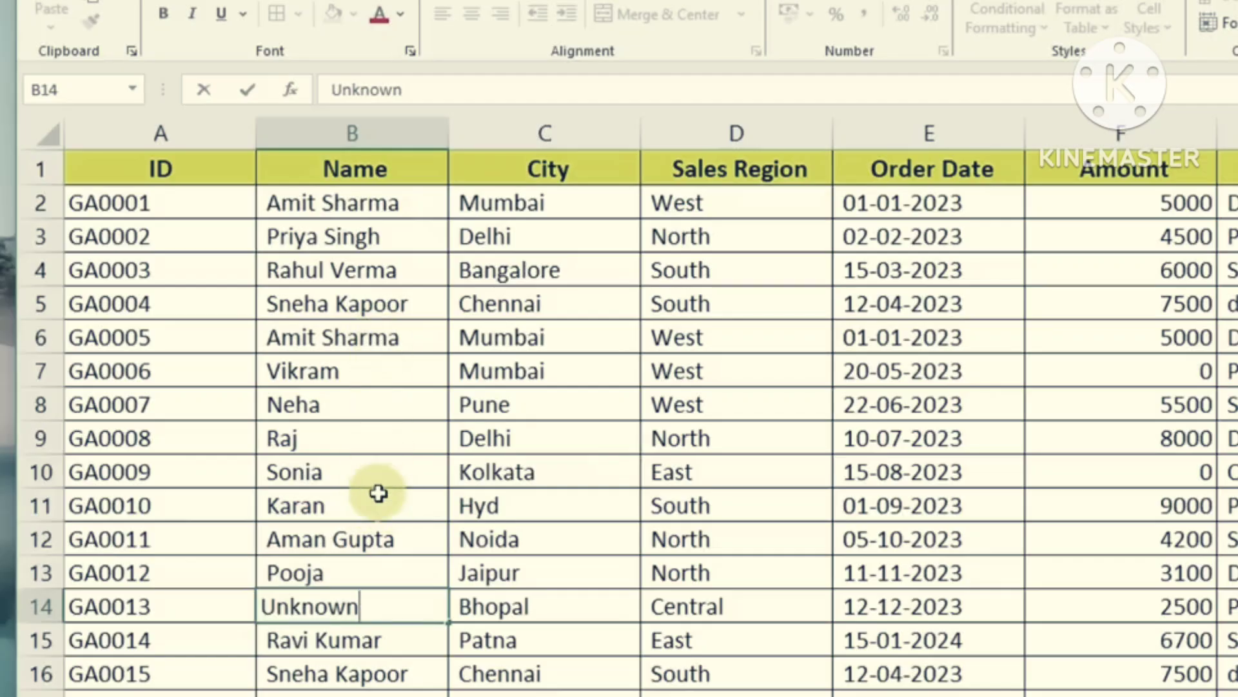
scroll(348, 567, down, 1)
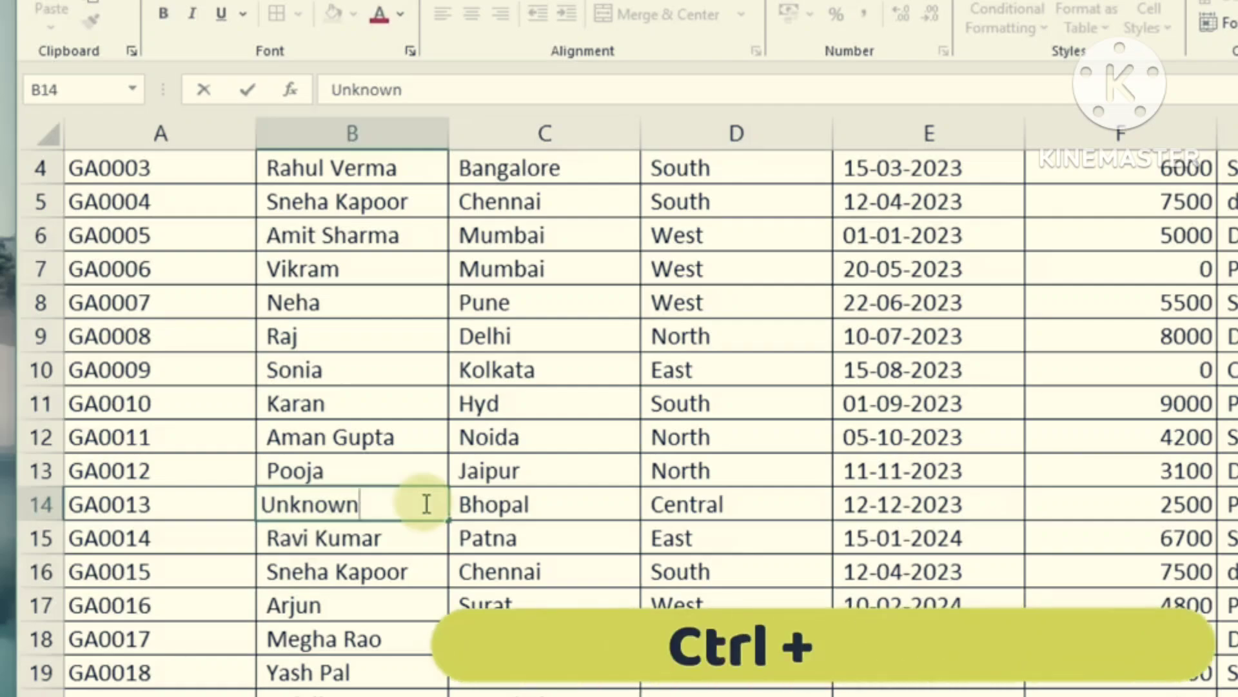
key(ctrl+Return)
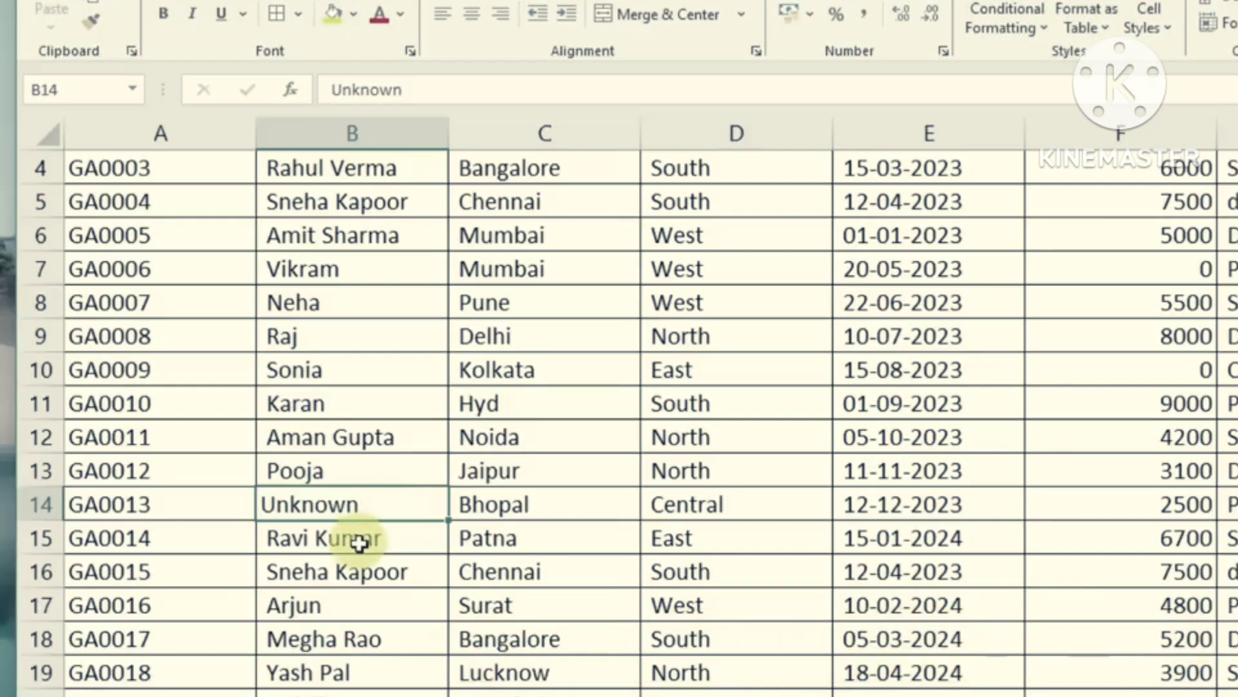
Clear the contents of Name cells B14, B7 and B4.
key(Delete)
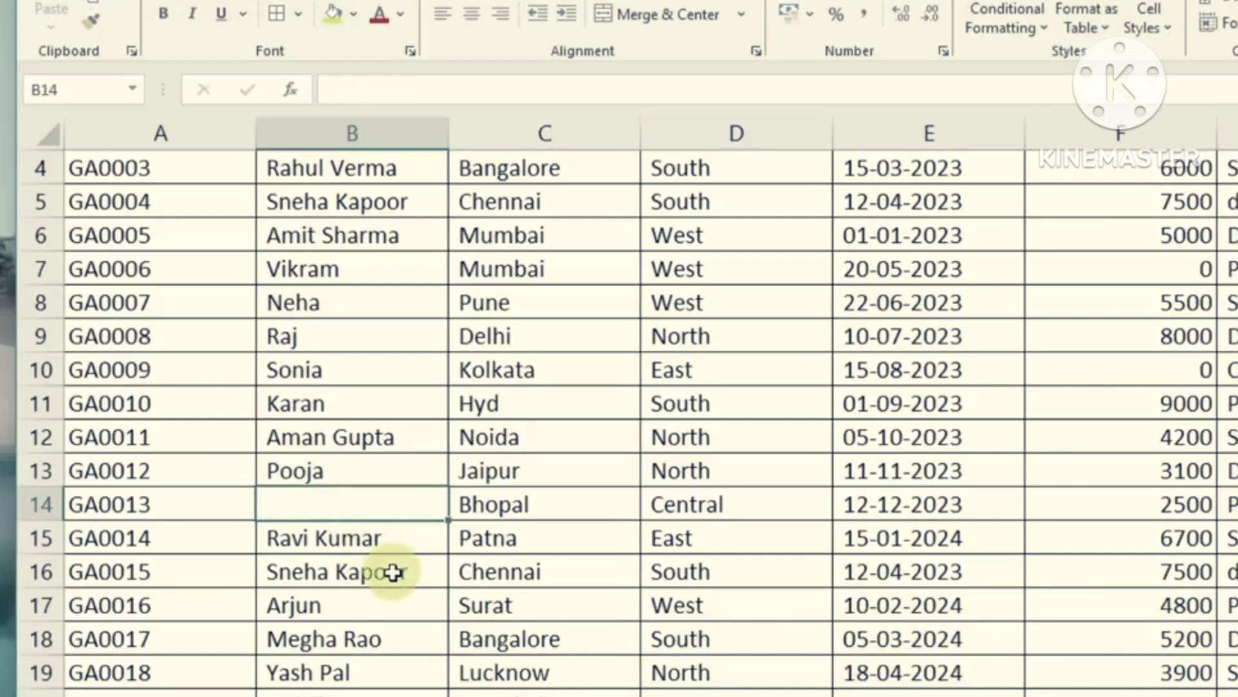
scroll(338, 381, up, 1)
click(337, 377)
key(Delete)
click(337, 274)
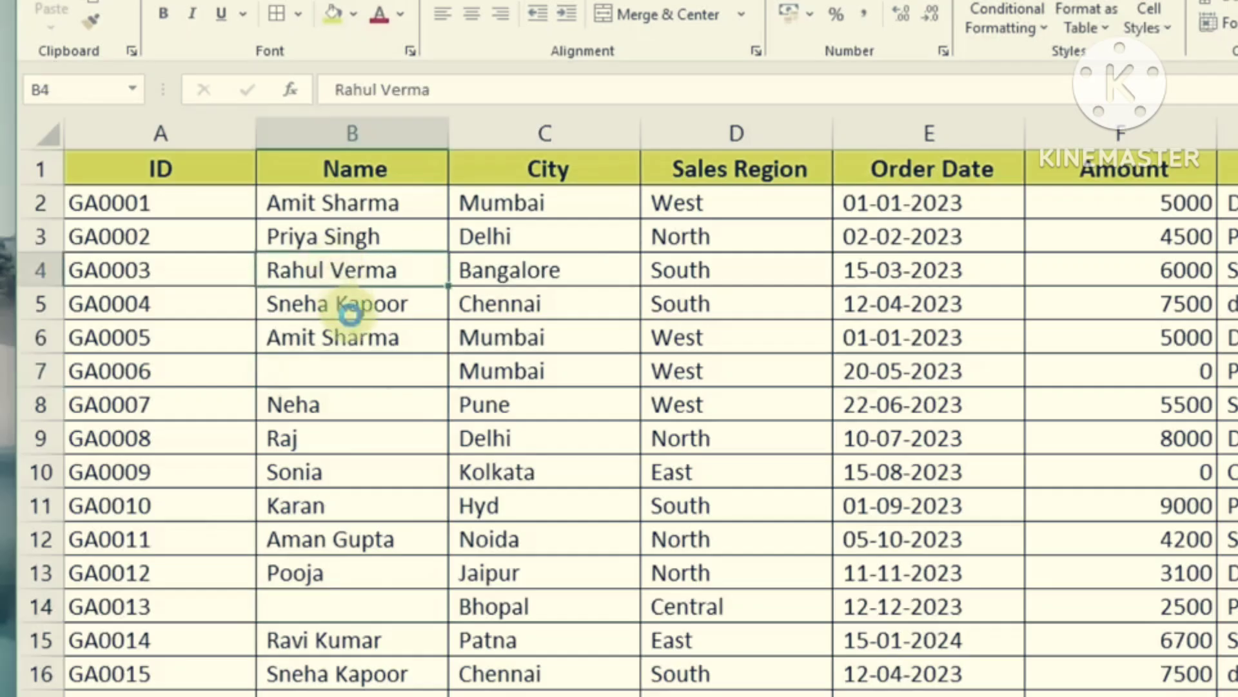
key(Delete)
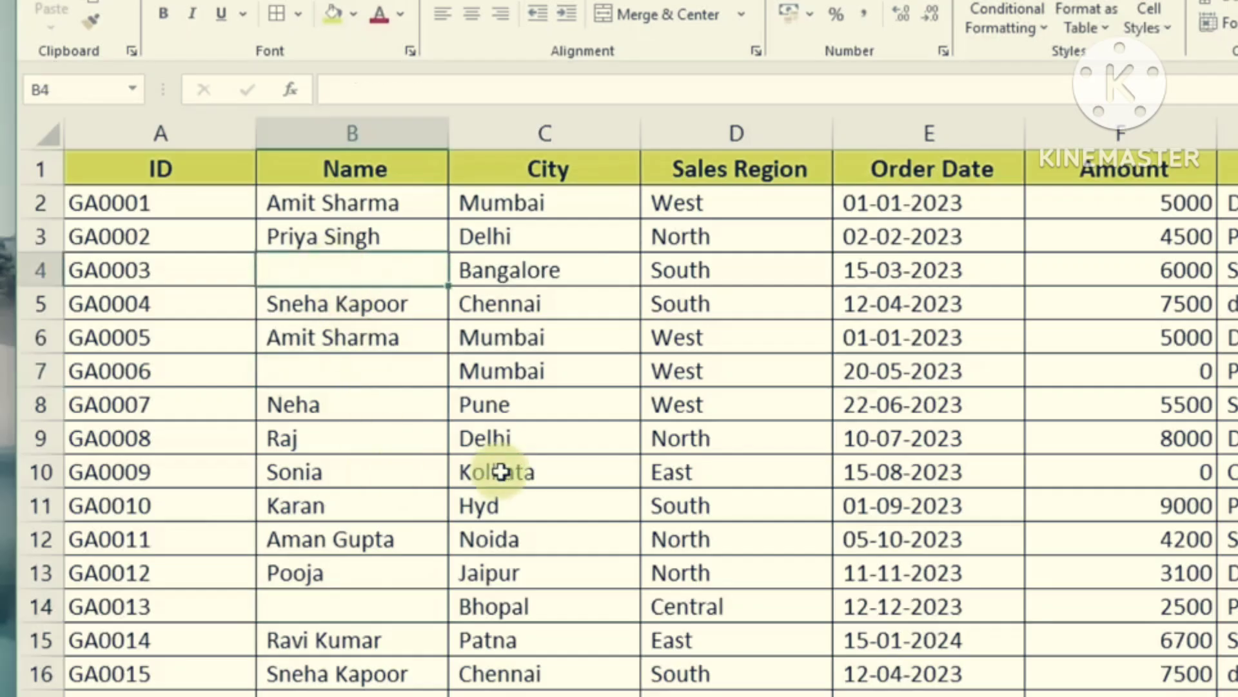
Select every blank cell of the table again with the Blanks option of Go To Special.
click(552, 471)
key(ctrl+a)
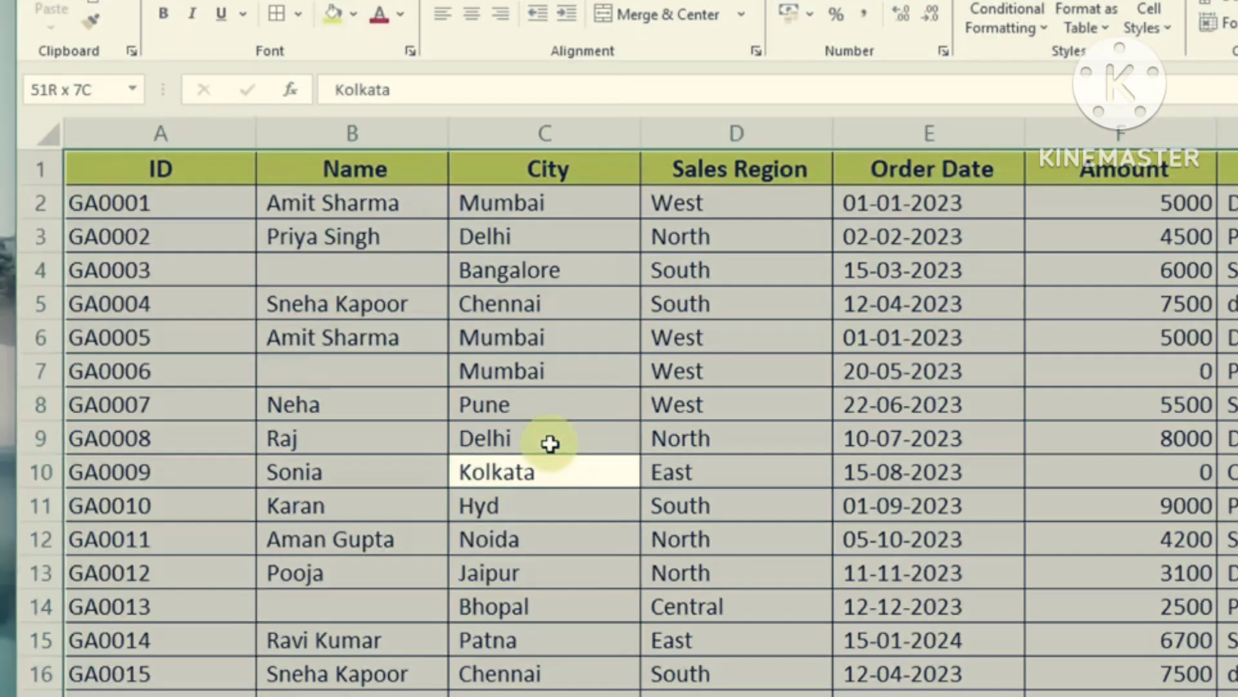
key(ctrl+g)
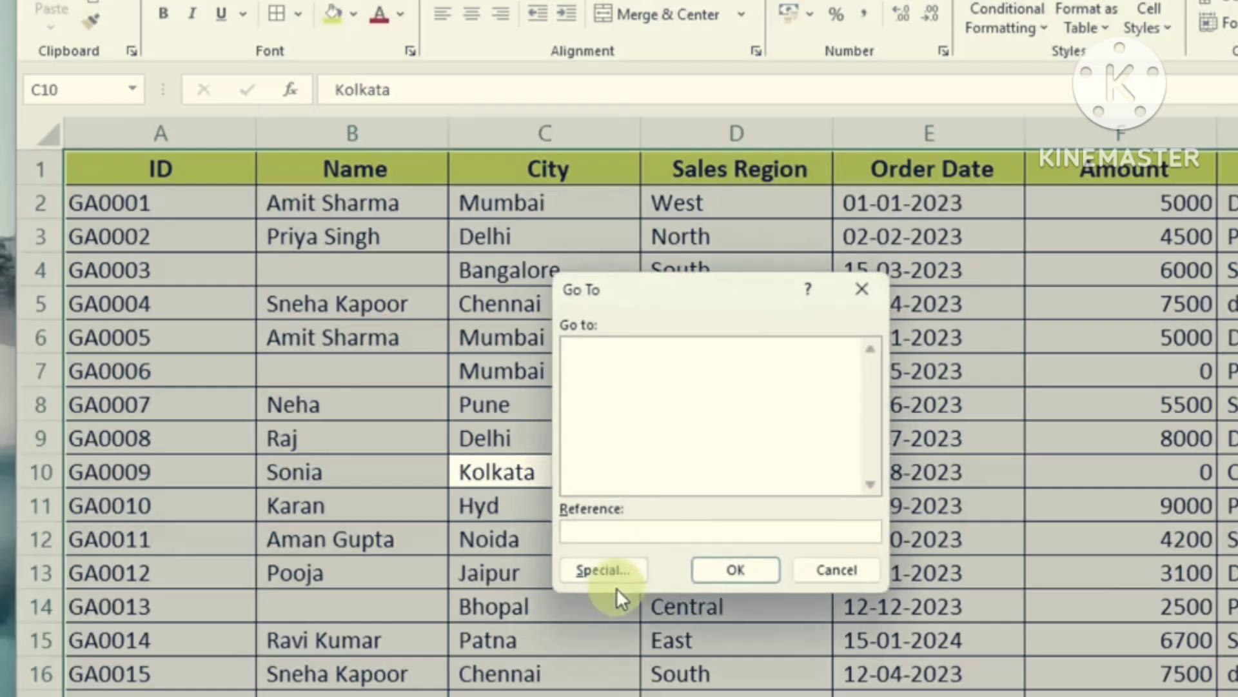
click(590, 575)
click(568, 474)
click(749, 603)
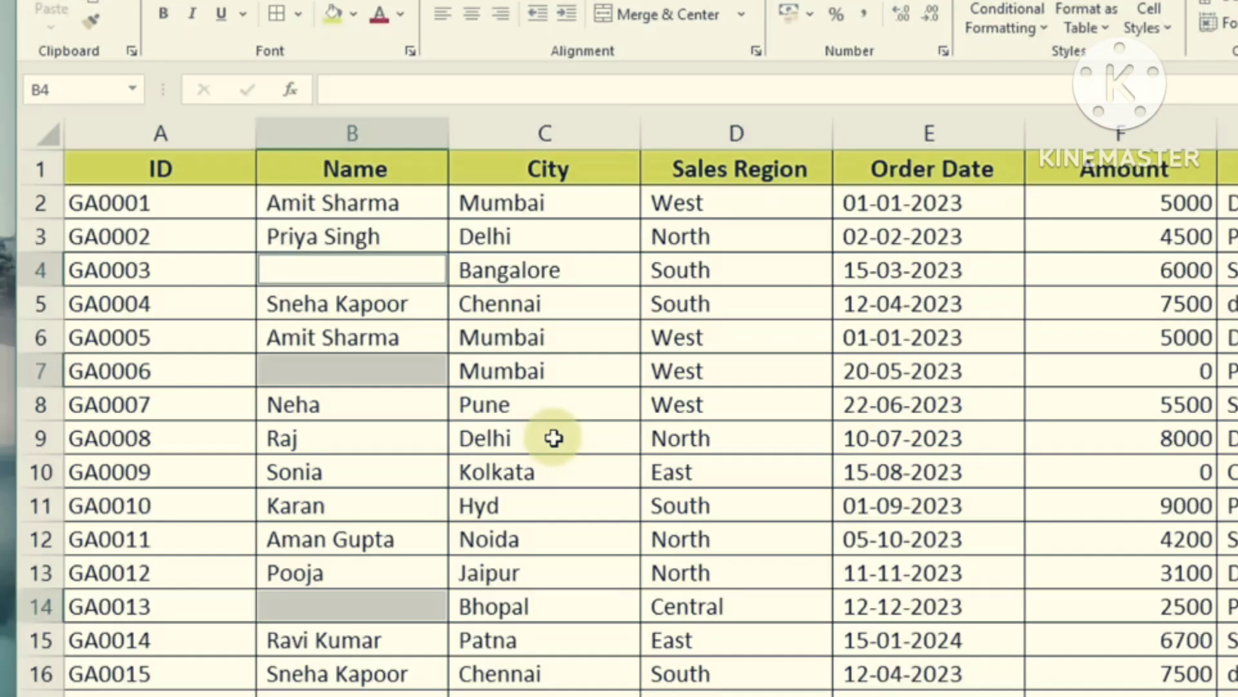
Fill all the selected blank Name cells at once with Unkhown.
text(Un)
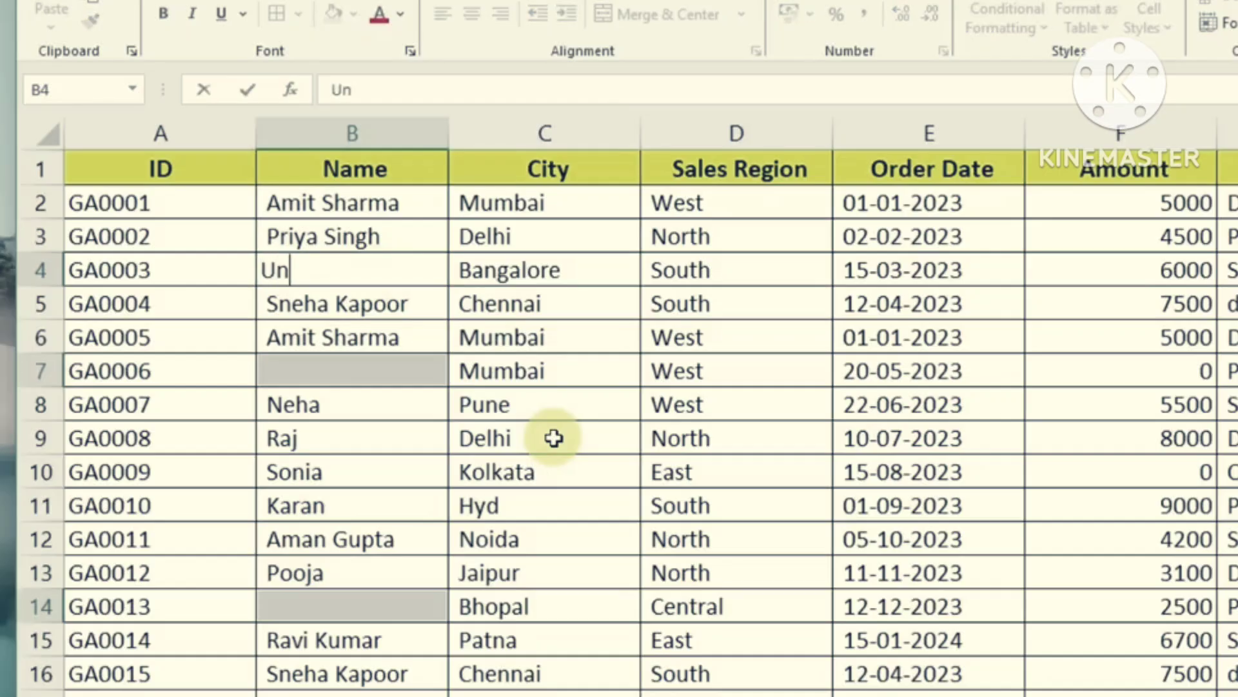
text(khown)
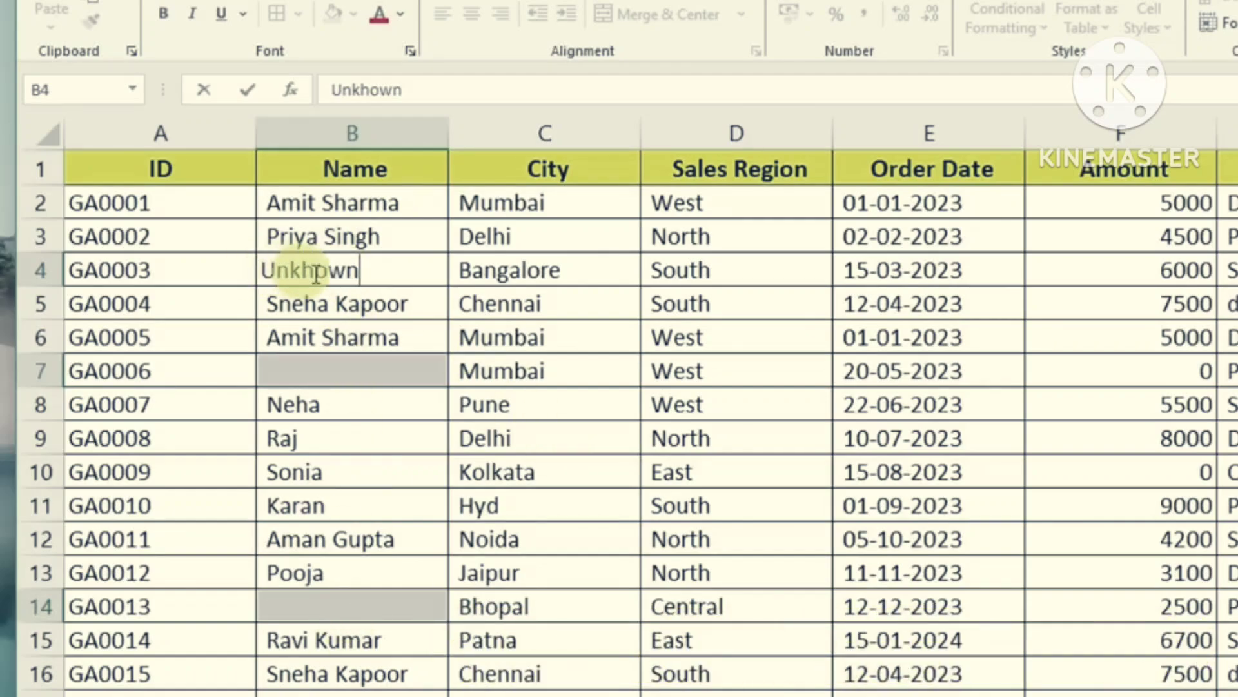
key(ctrl+Return)
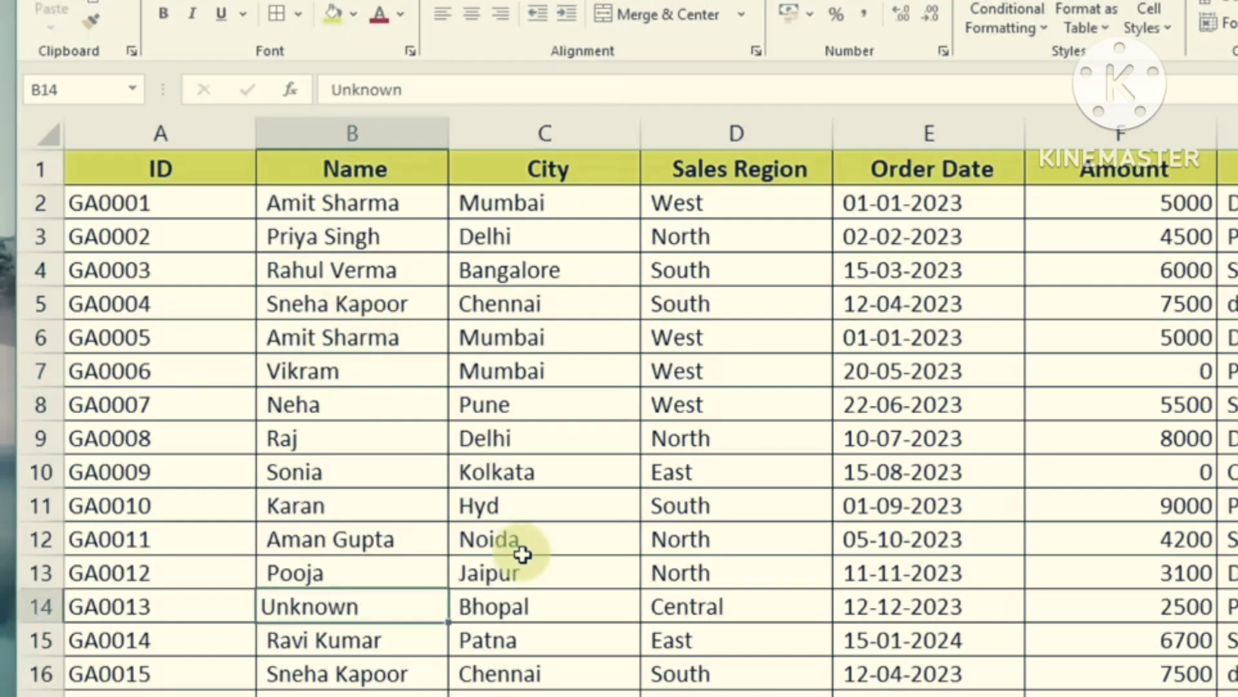
Check the filled Name cell B14 and look over the other columns for remaining gaps.
click(511, 567)
click(374, 597)
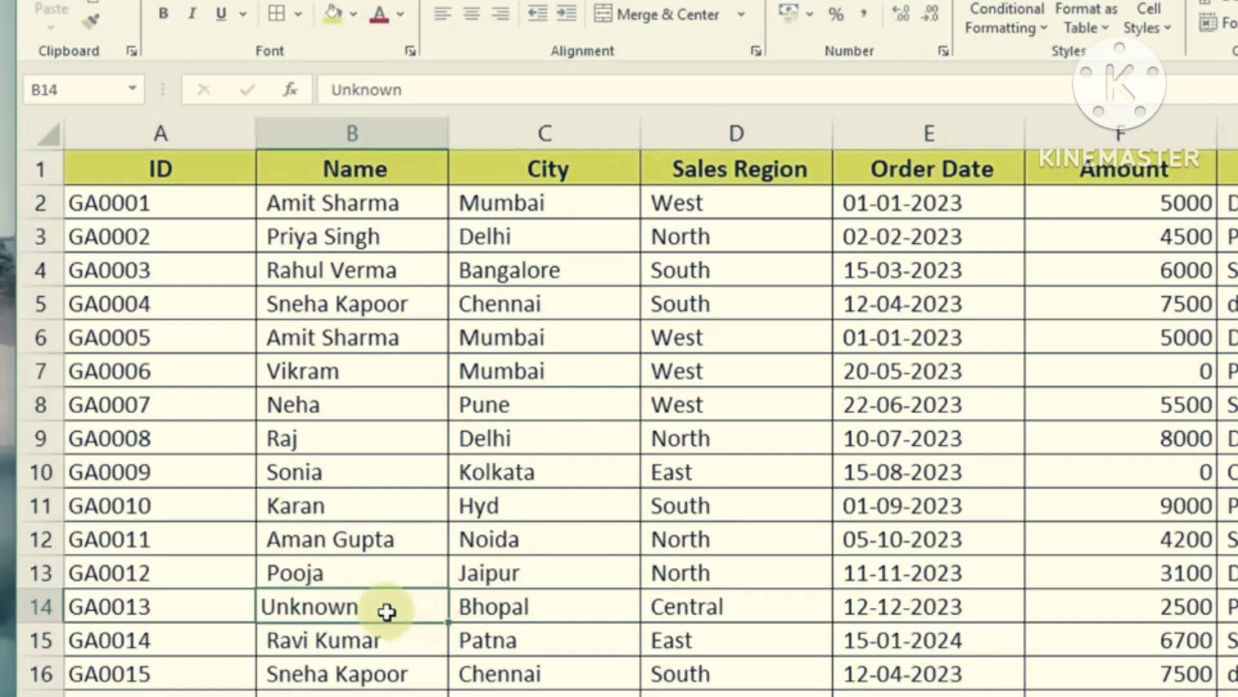
click(726, 492)
scroll(726, 491, down, 4)
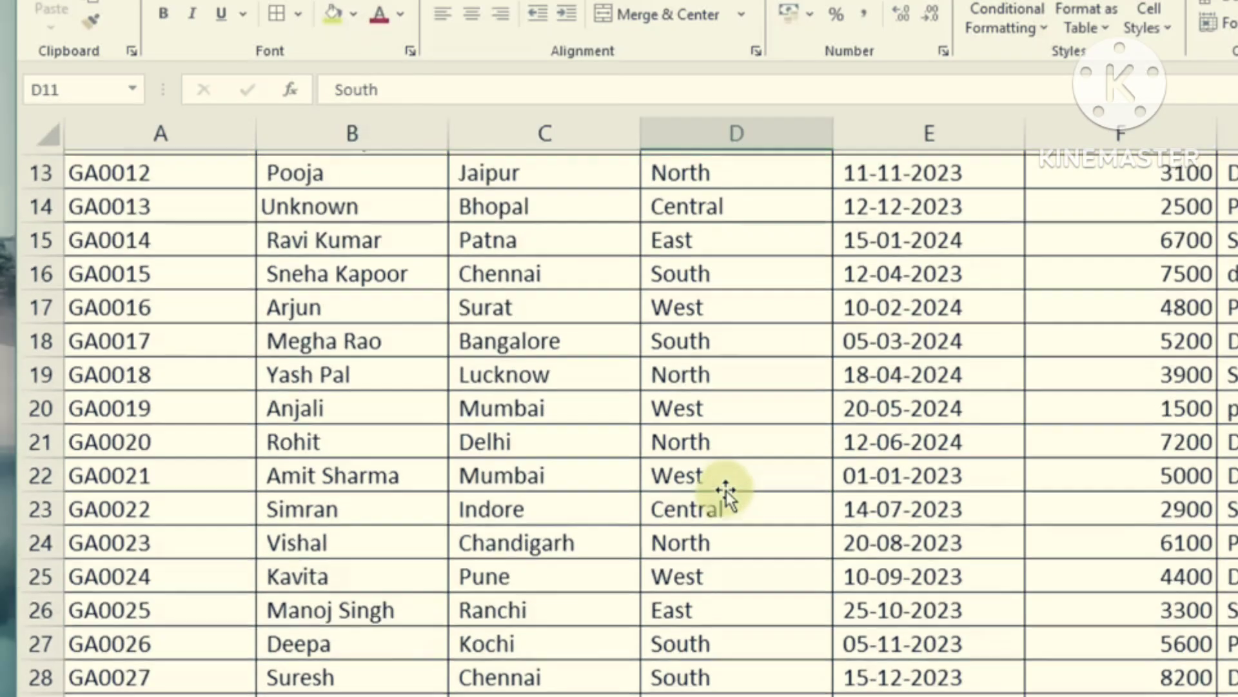
scroll(726, 490, up, 4)
click(727, 461)
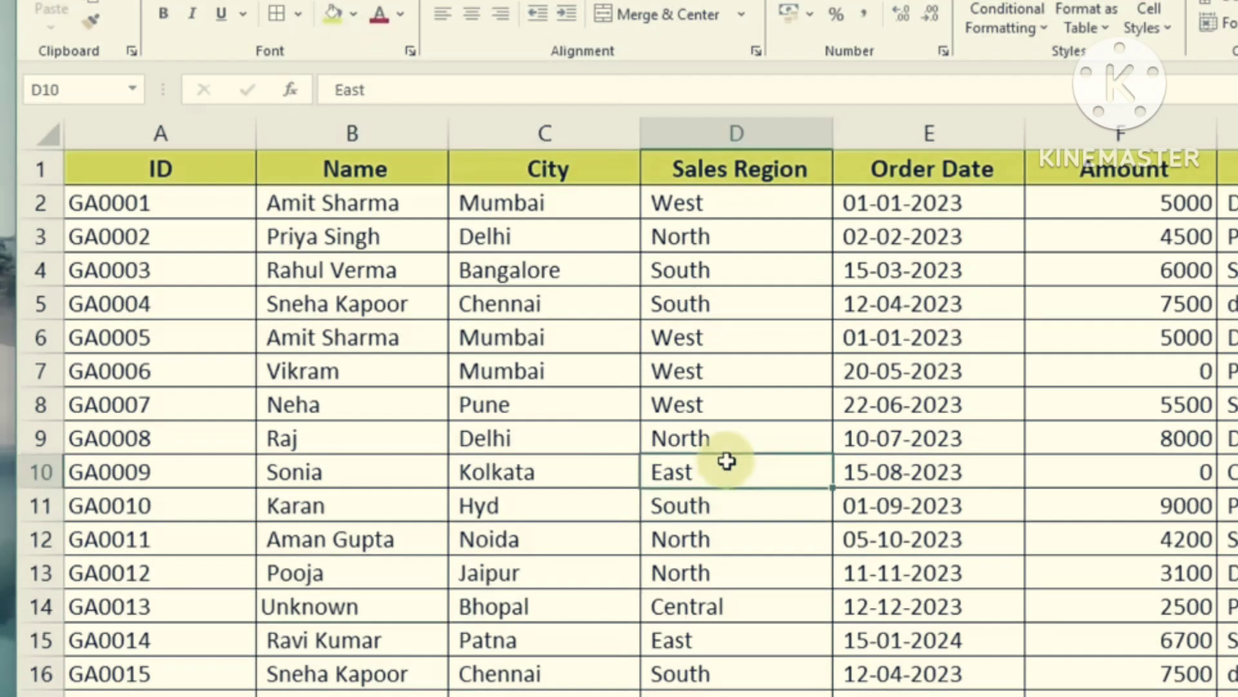
click(516, 366)
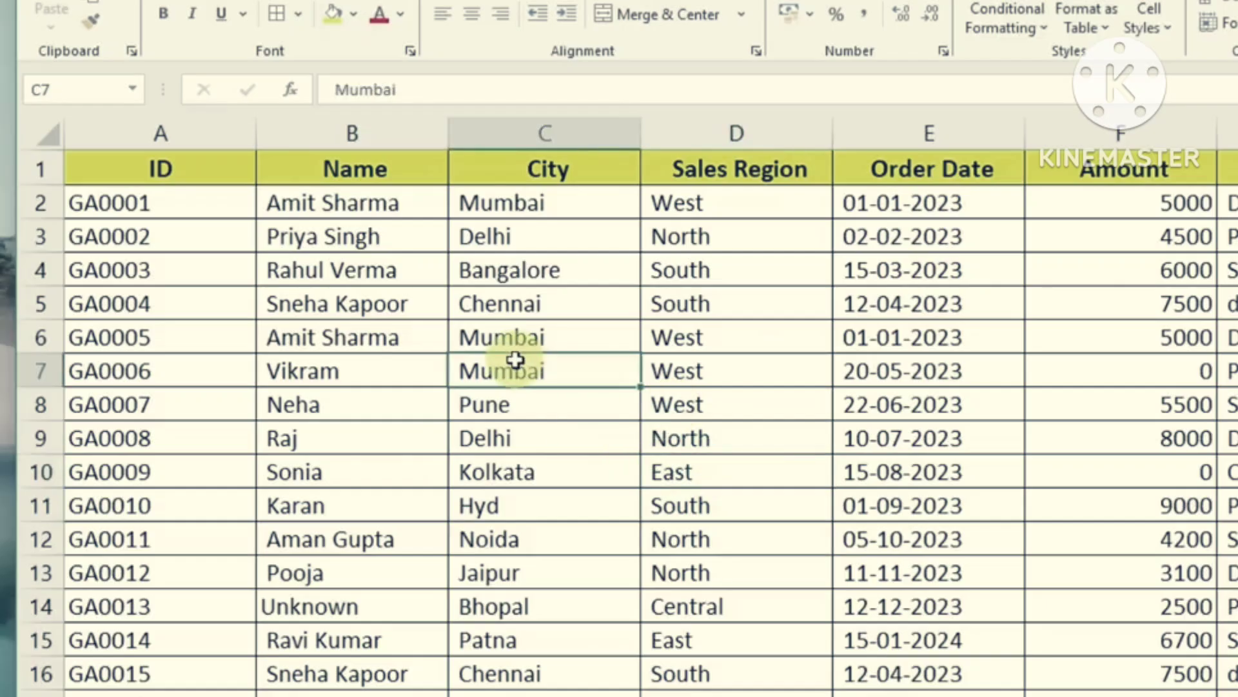
click(368, 305)
click(134, 302)
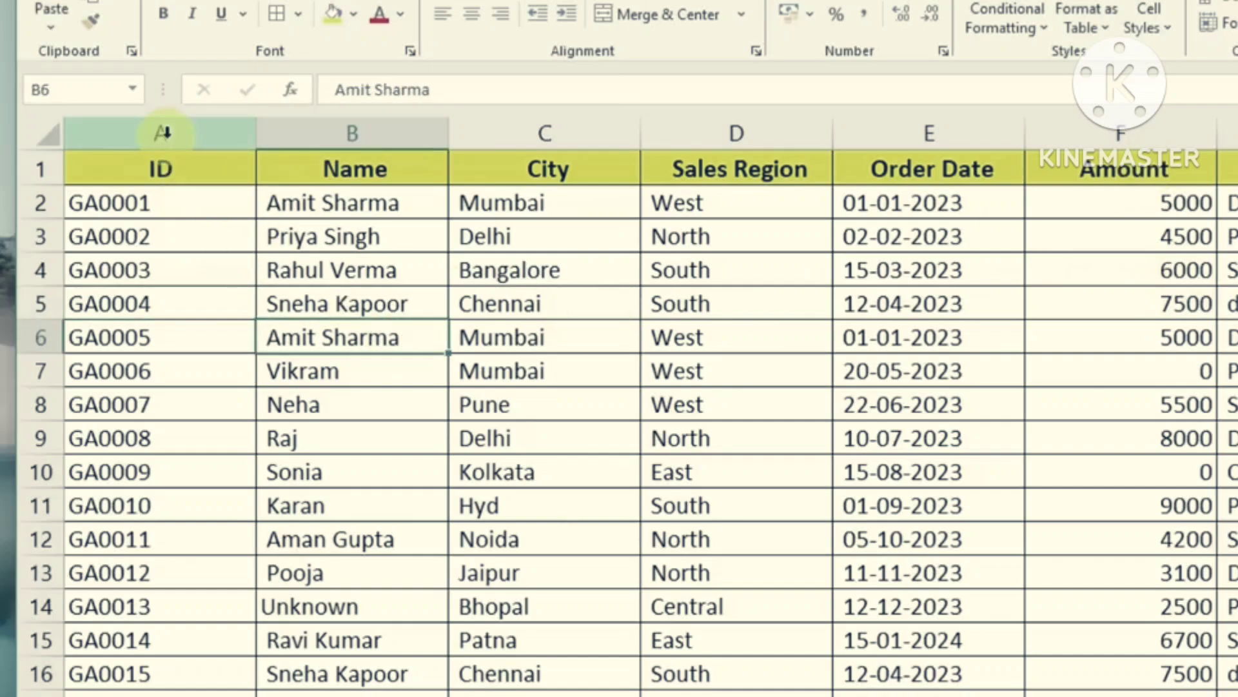
Centre-align the entire ID column.
click(166, 133)
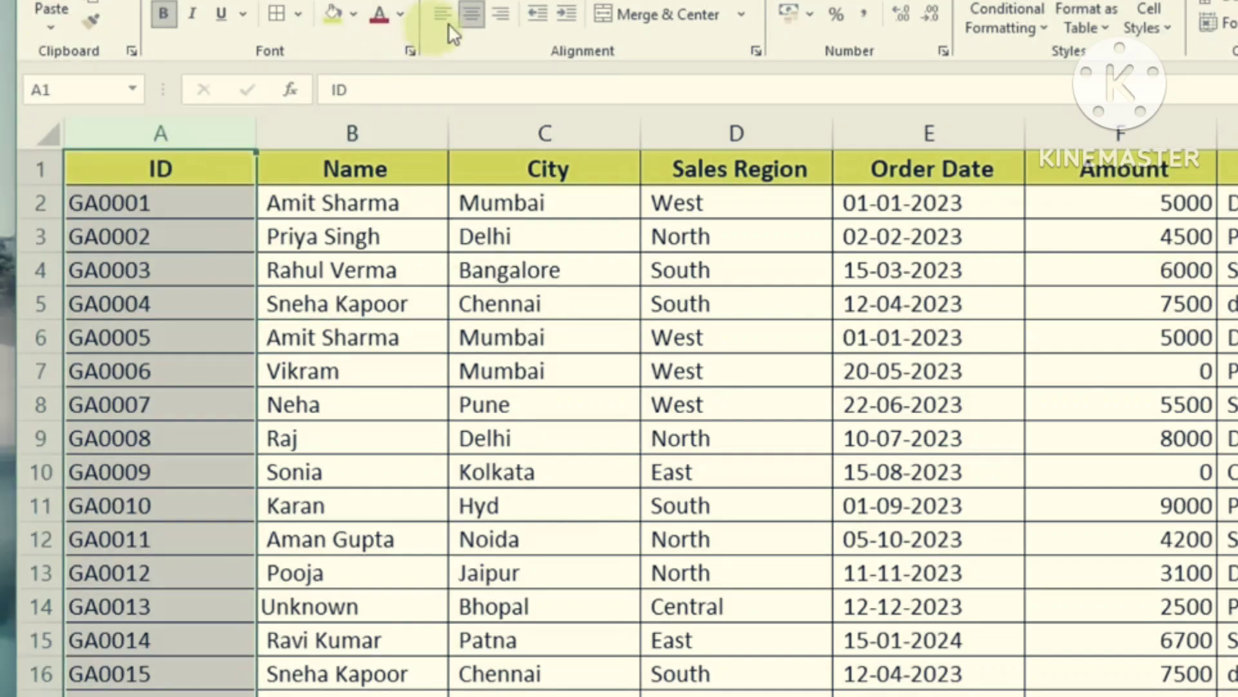
click(469, 15)
click(471, 15)
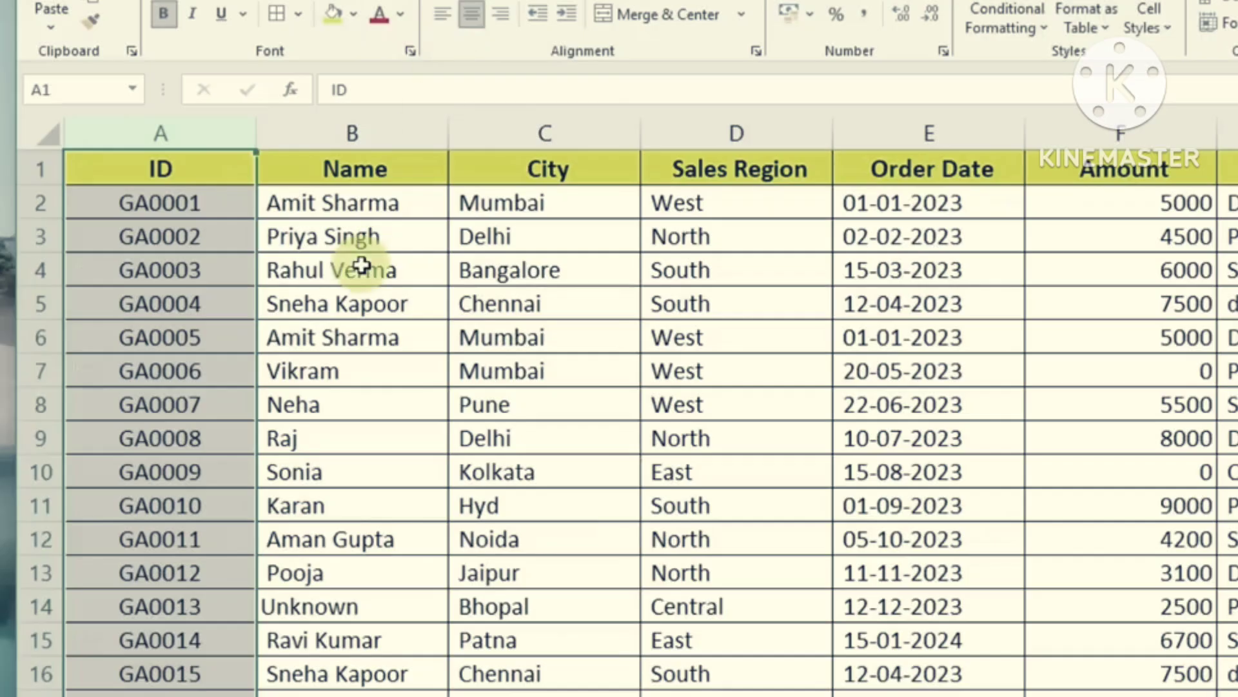
Centre-align the columns from City through Status.
click(545, 131)
drag(584, 134, 1229, 134)
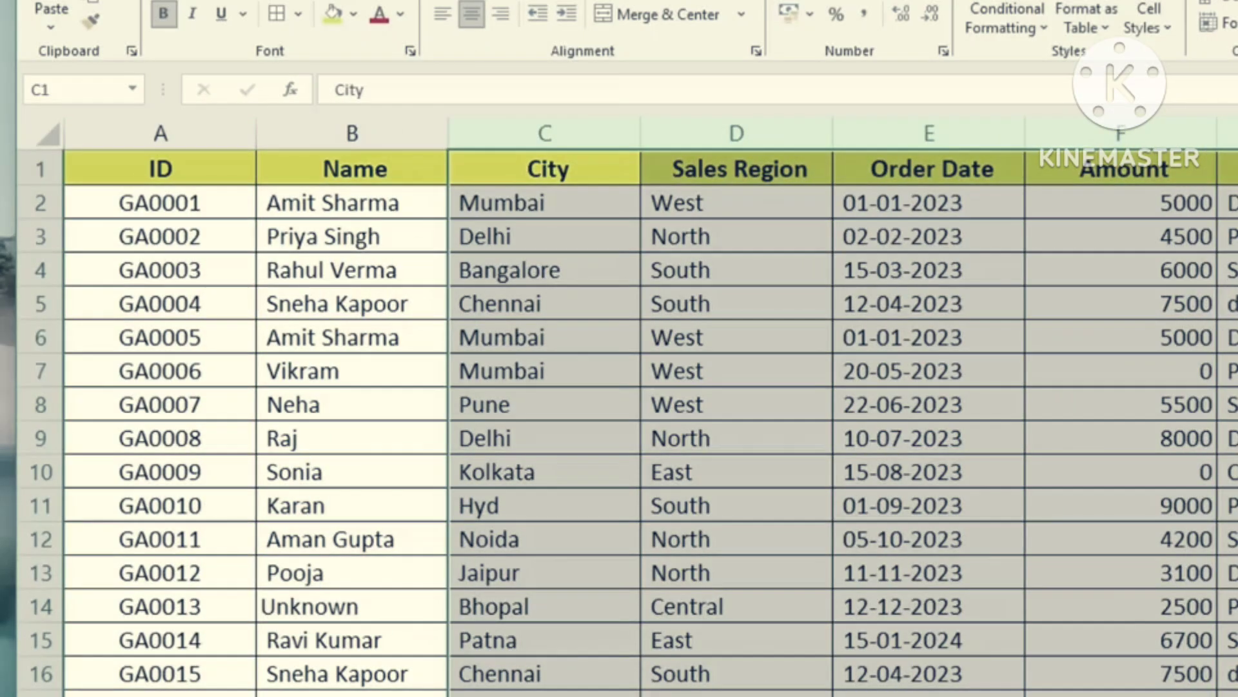
click(469, 14)
click(471, 14)
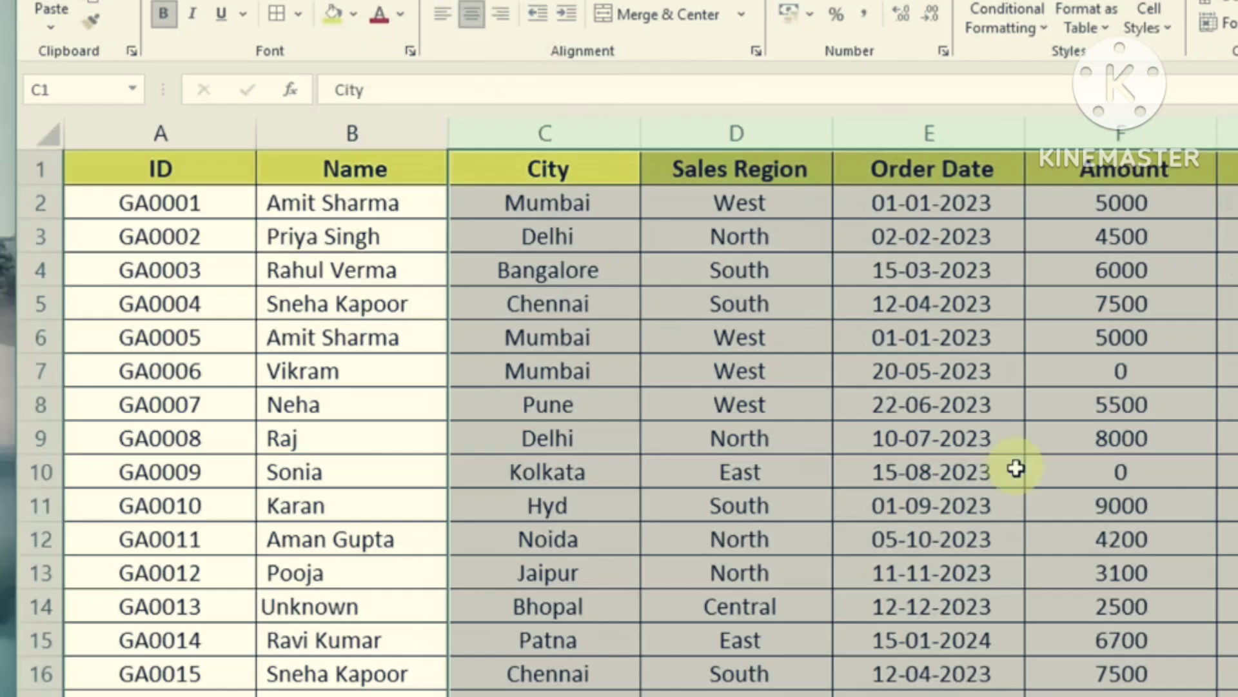
Check the entries in the Status column for inconsistent letter case.
click(987, 472)
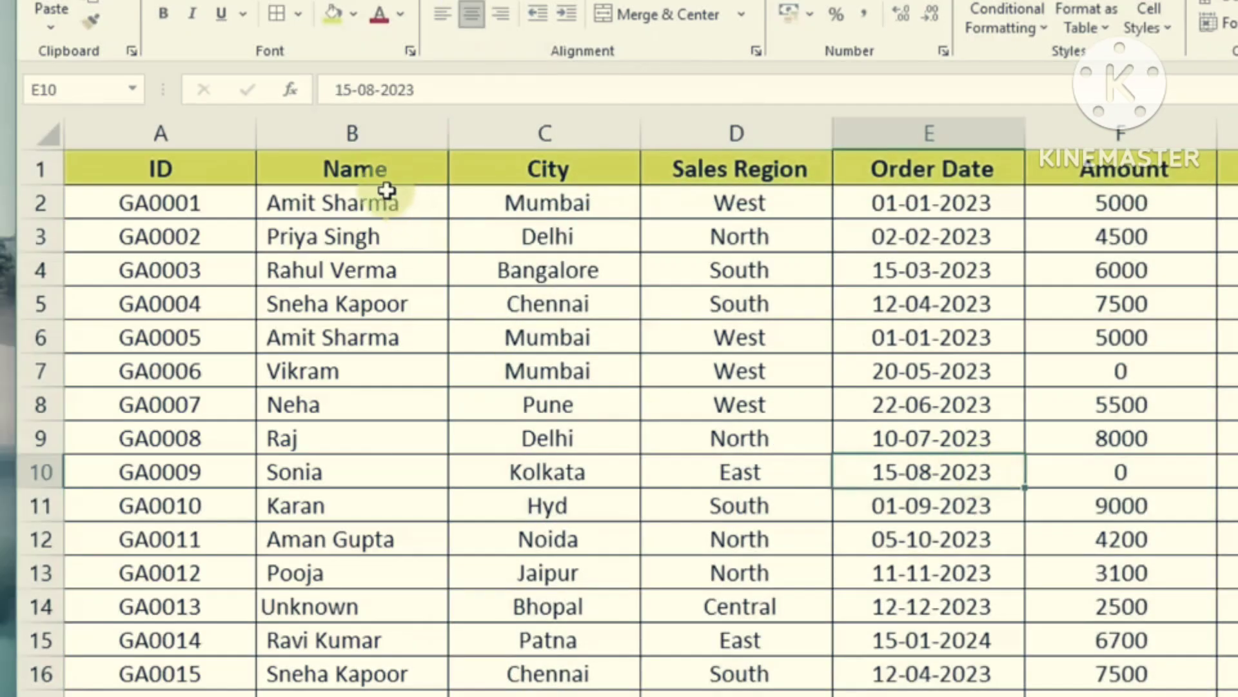
click(737, 402)
click(1140, 439)
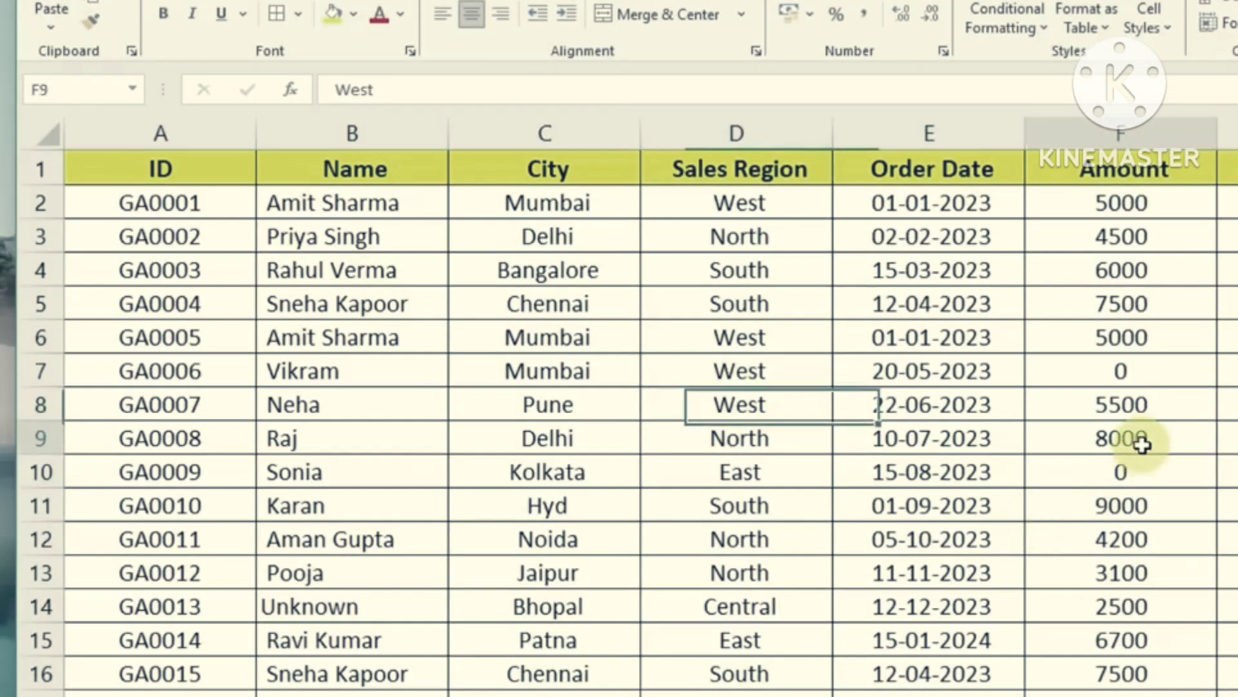
click(1229, 134)
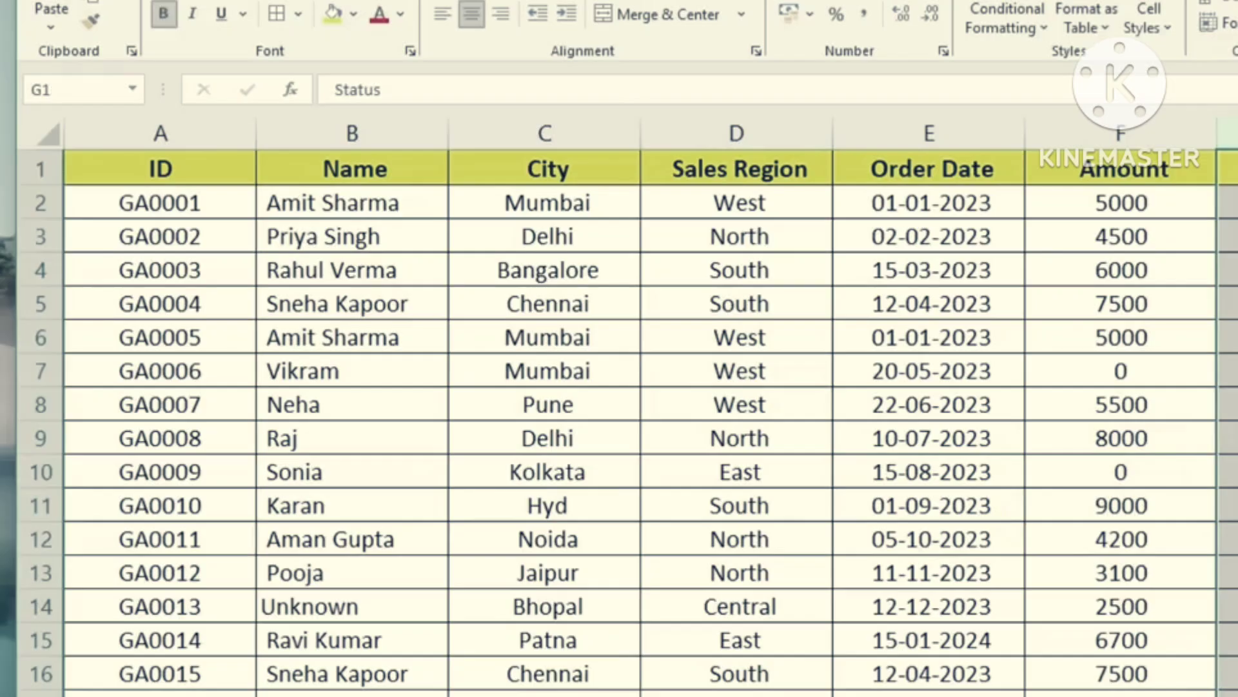
click(1229, 304)
click(1229, 439)
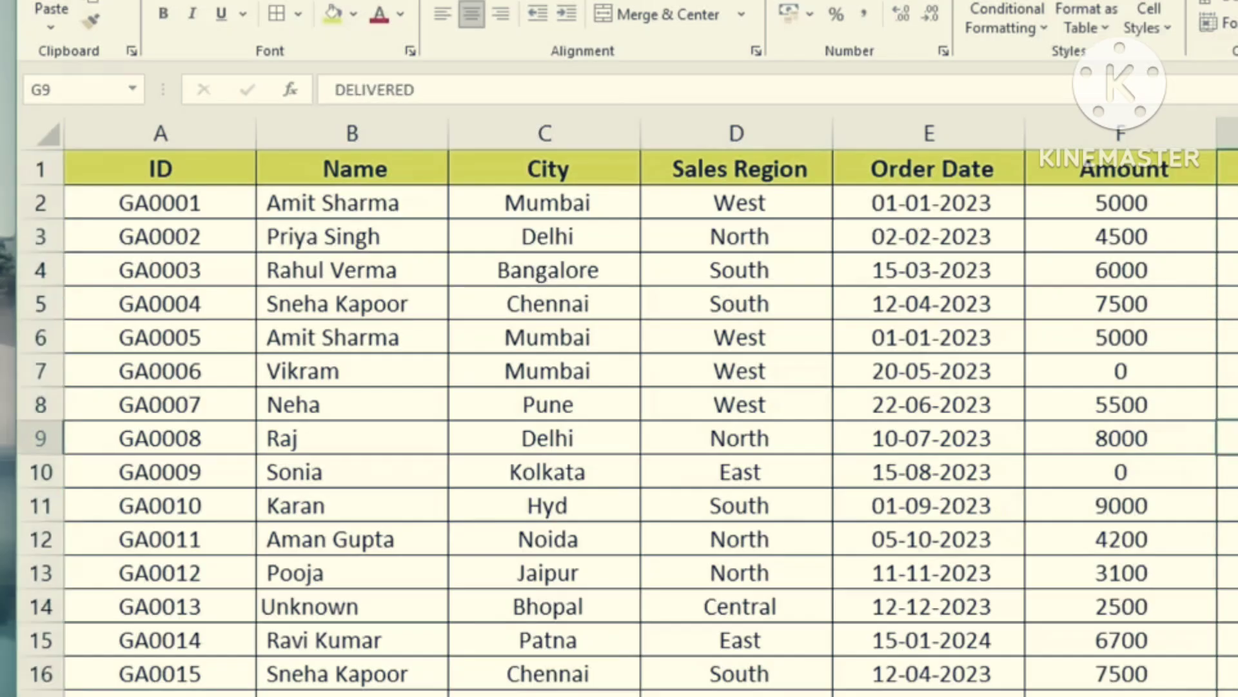
click(1228, 304)
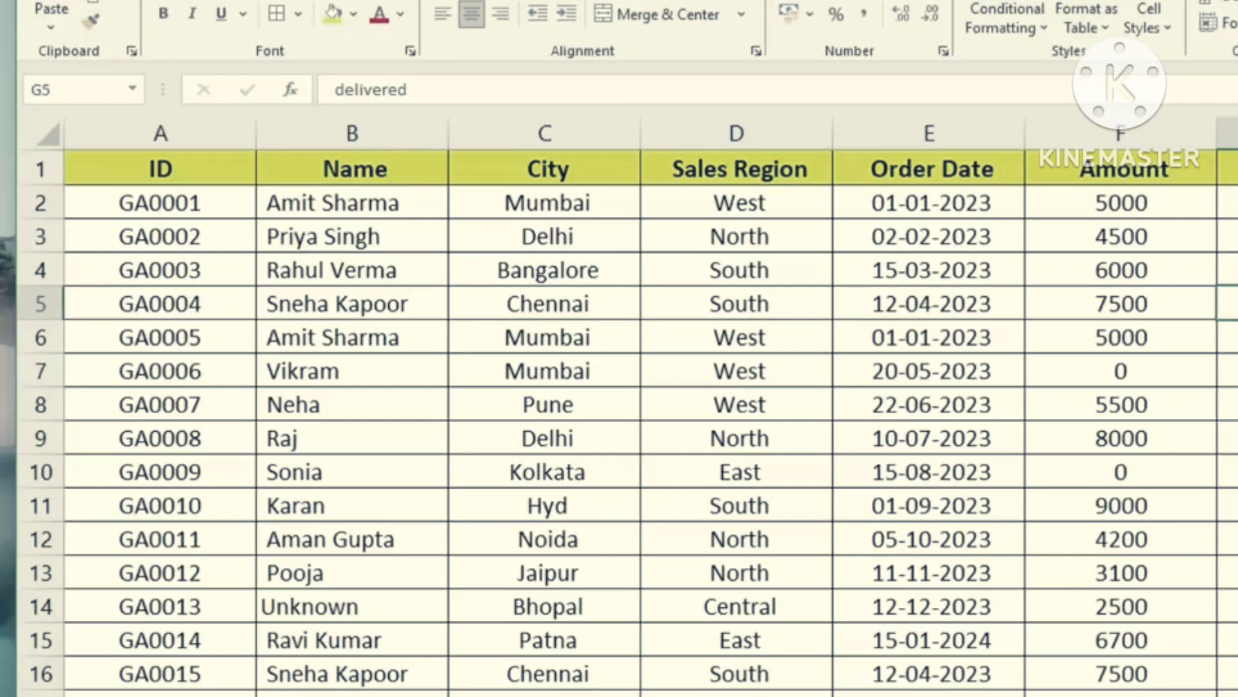
Enter the formula =PROPER(G2) in H2 and fill it down to convert the Status entries to proper case.
click(1236, 204)
text(=)
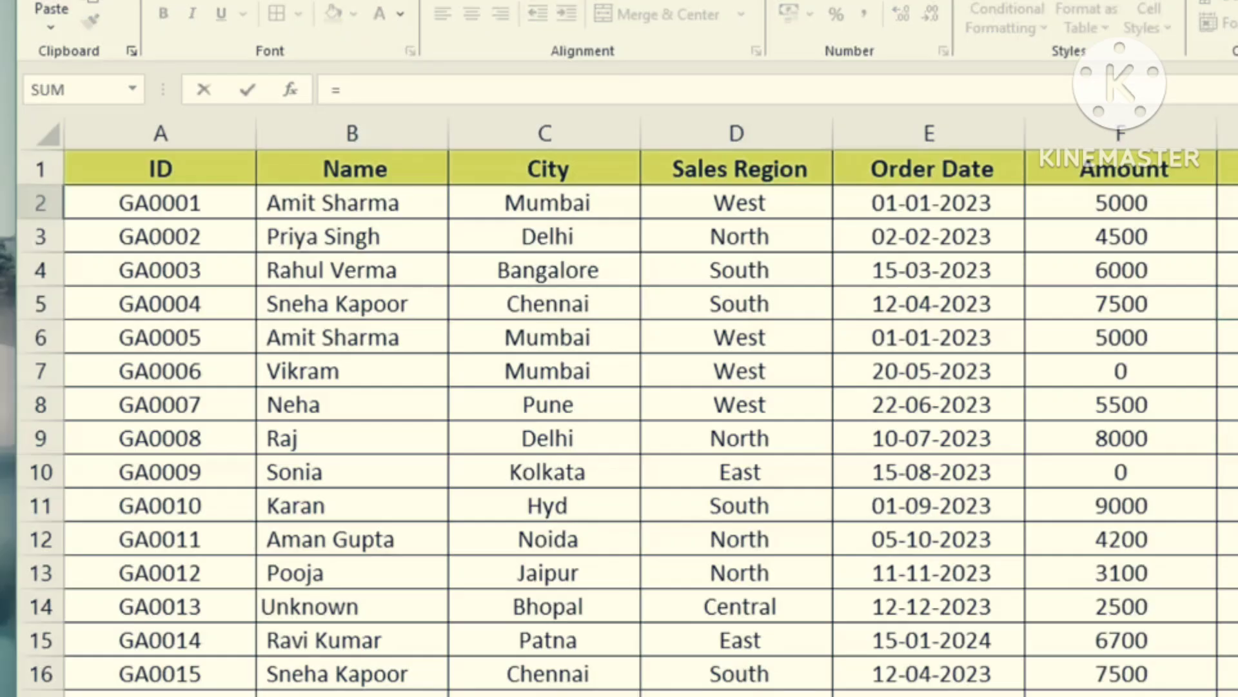
text(PRO)
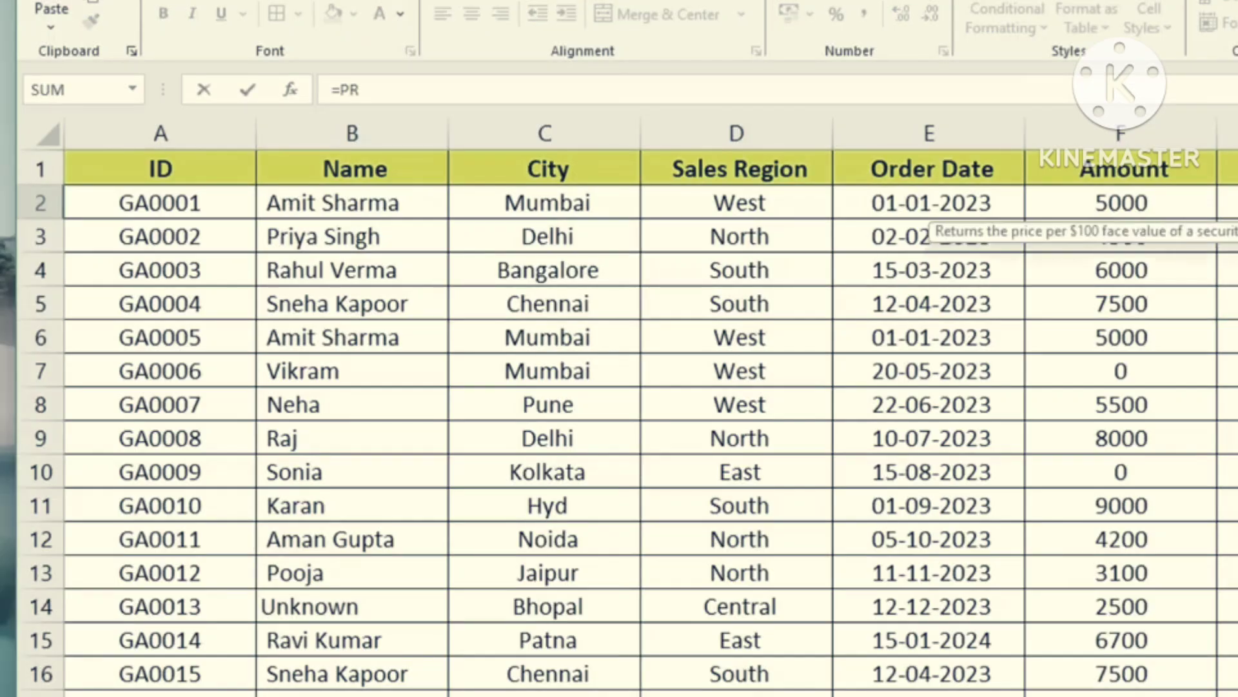
key(Down)
key(Down)
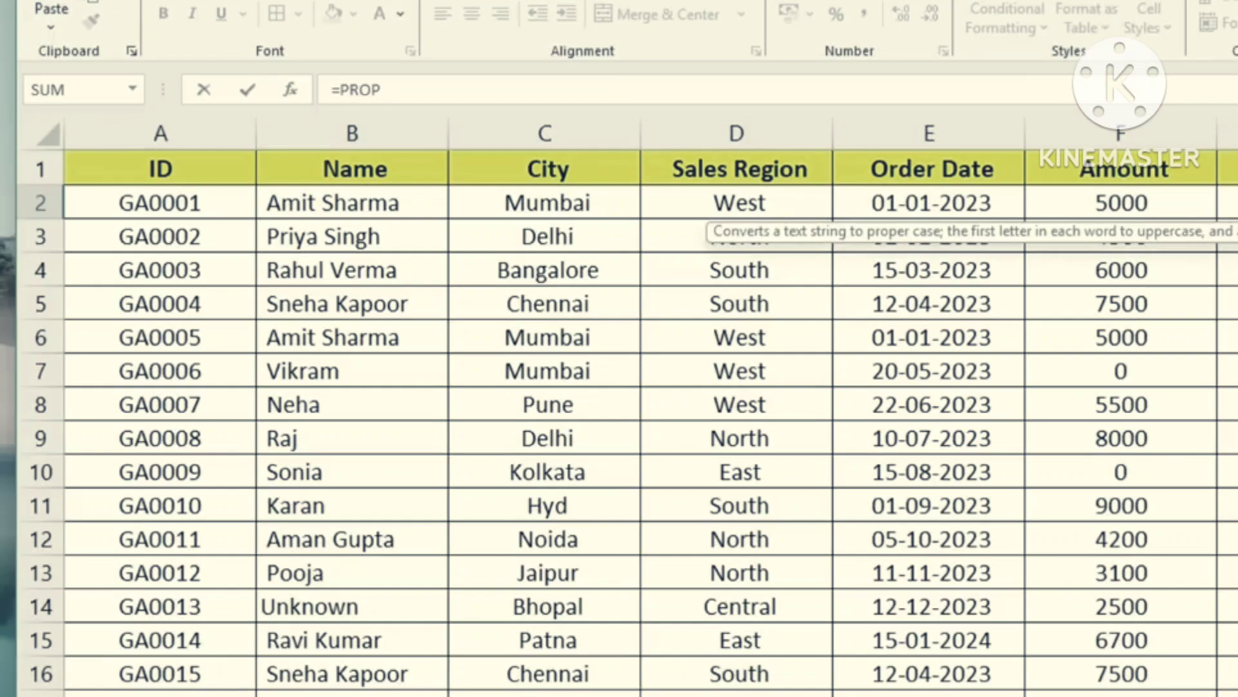
text(P)
key(Tab)
key(Left)
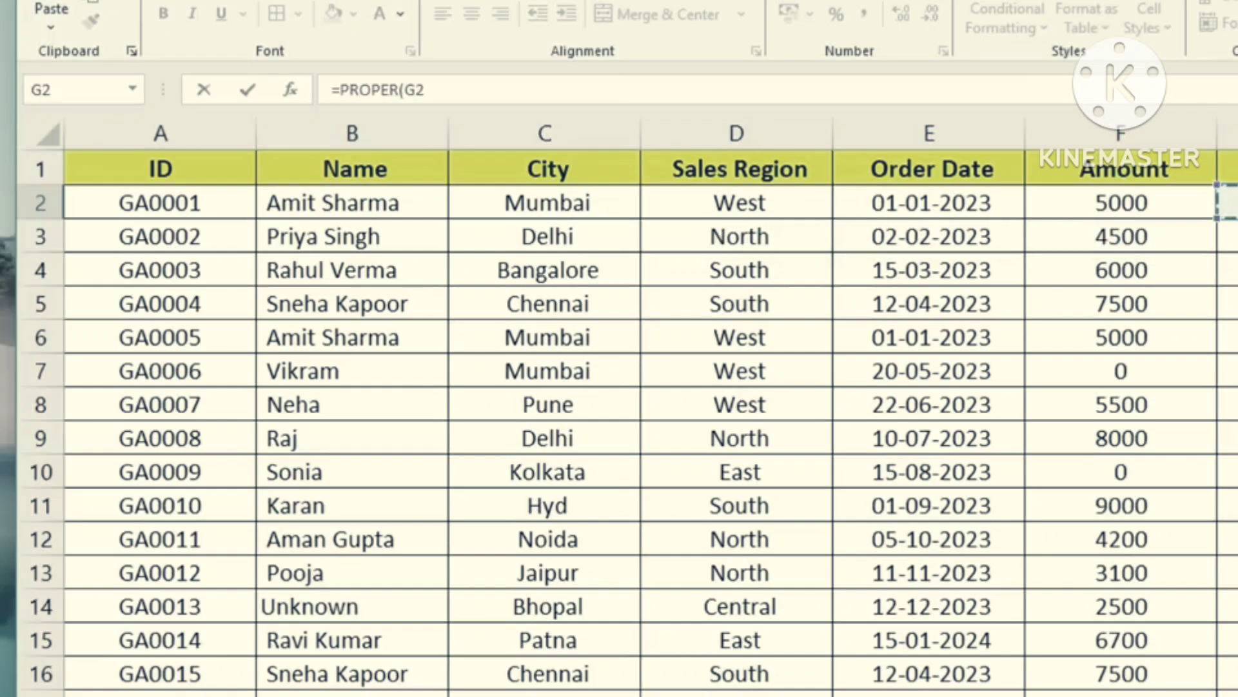
key(Return)
key(Up)
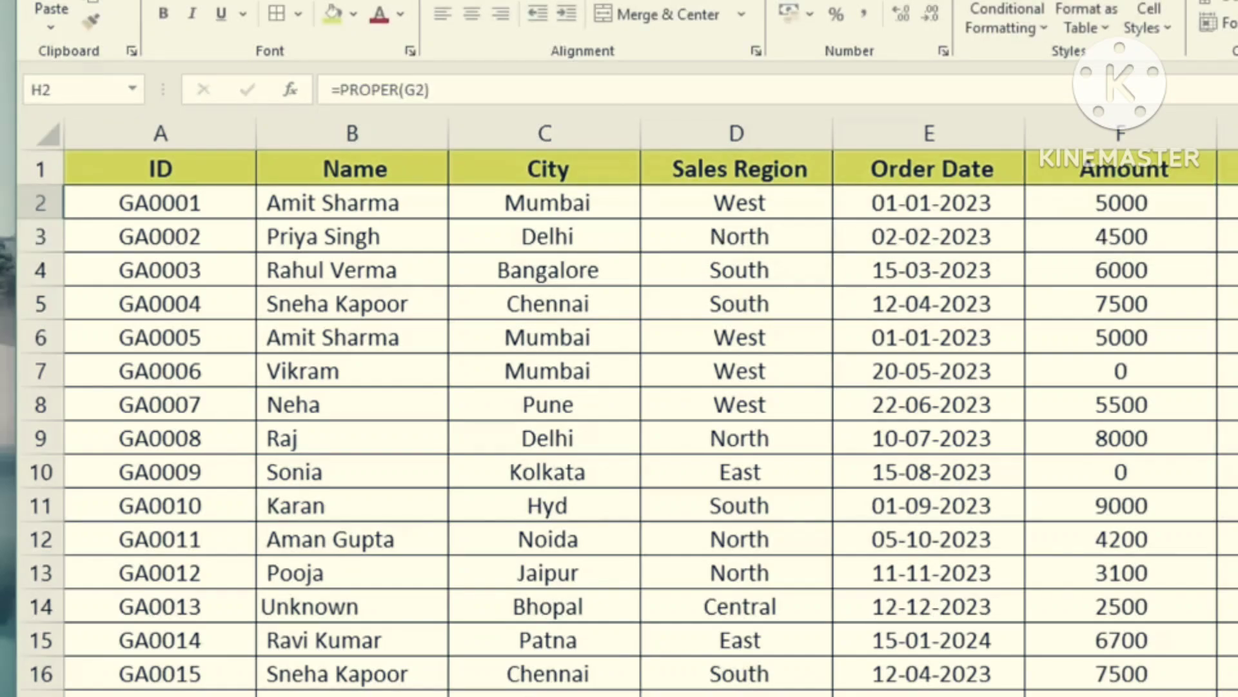
Paste the proper-case results over the Status column as values only and clear the helper formulas in column H.
key(ctrl+c)
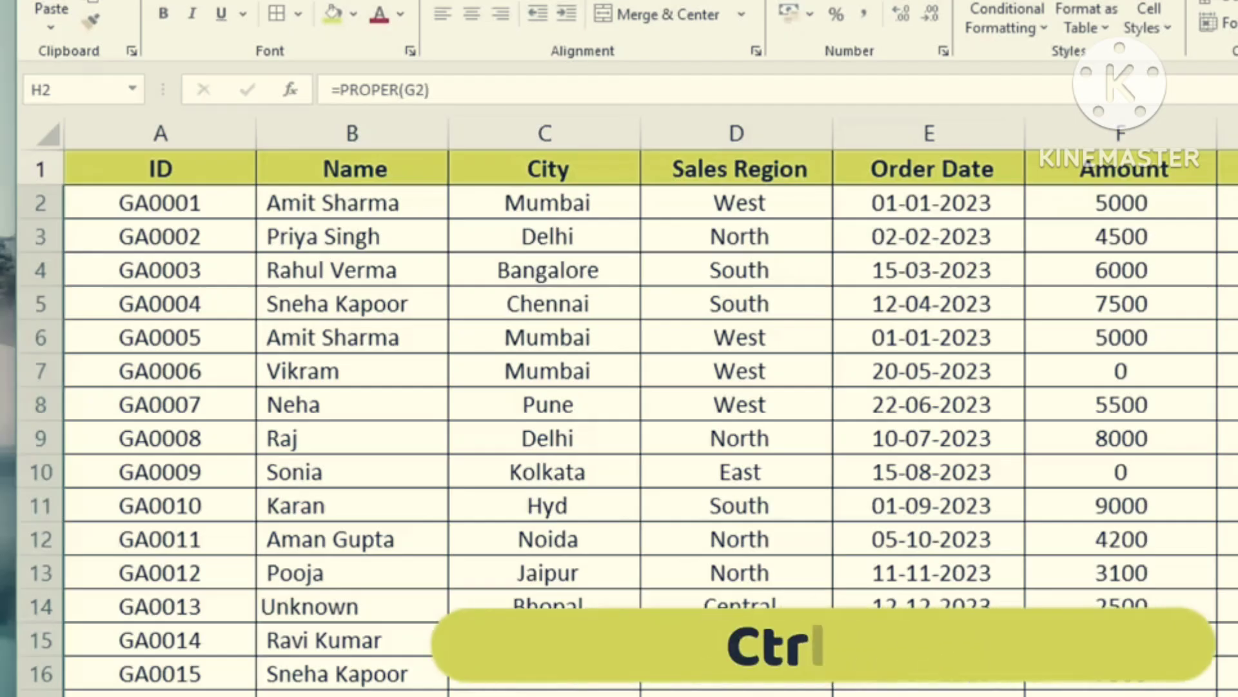
key(Left)
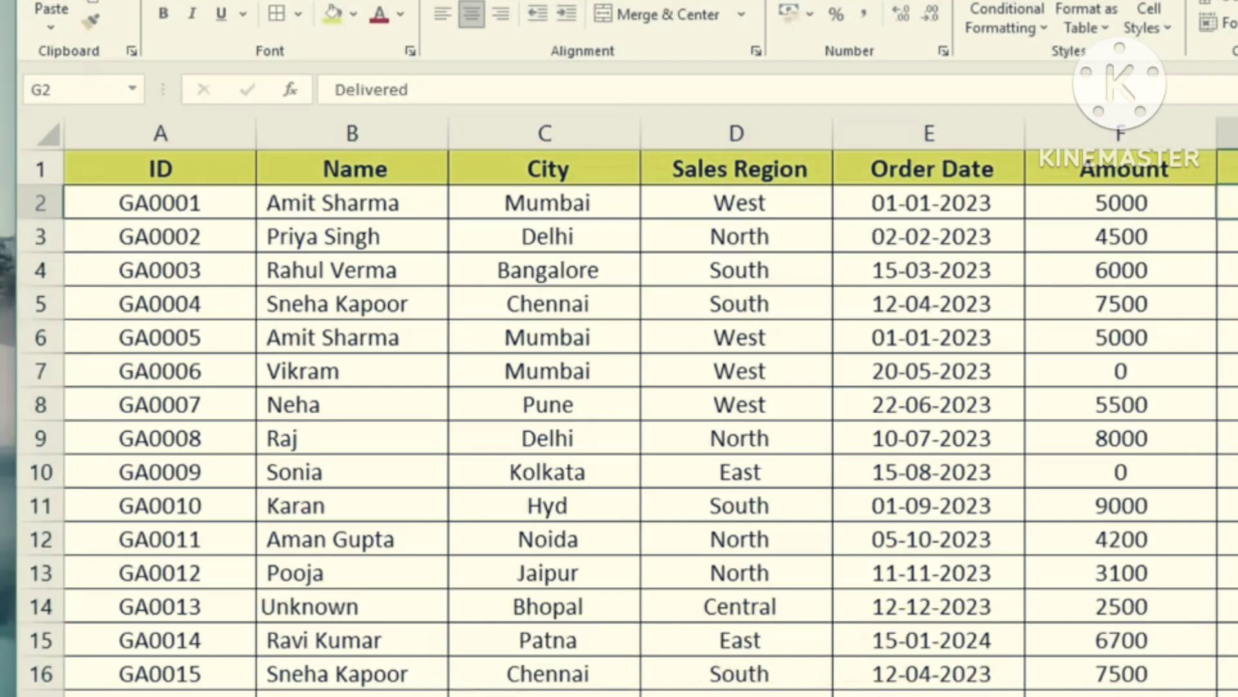
key(ctrl+alt+v)
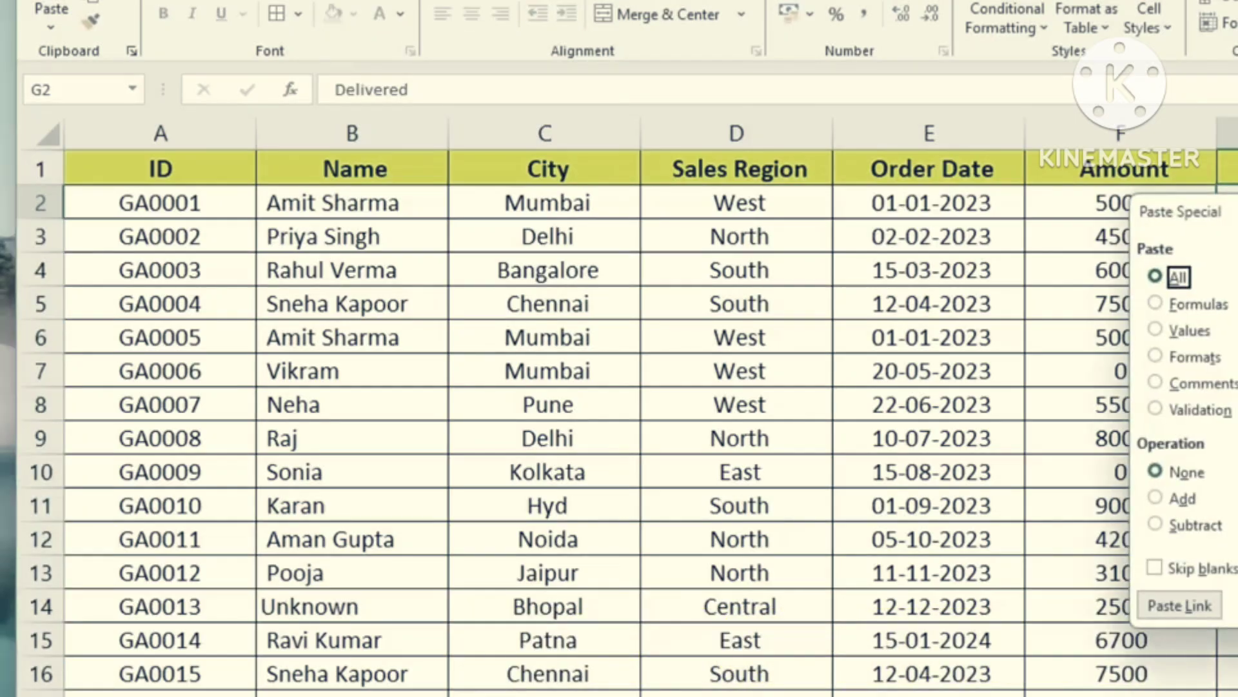
click(873, 245)
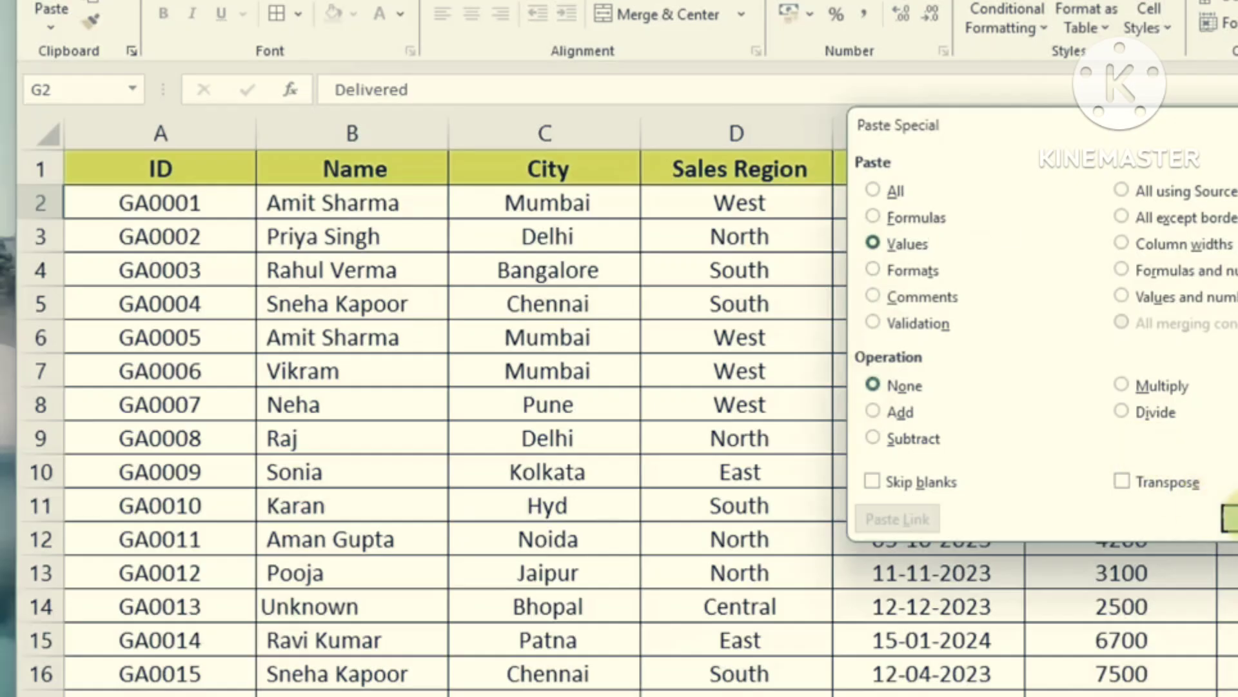
click(1229, 519)
click(1237, 134)
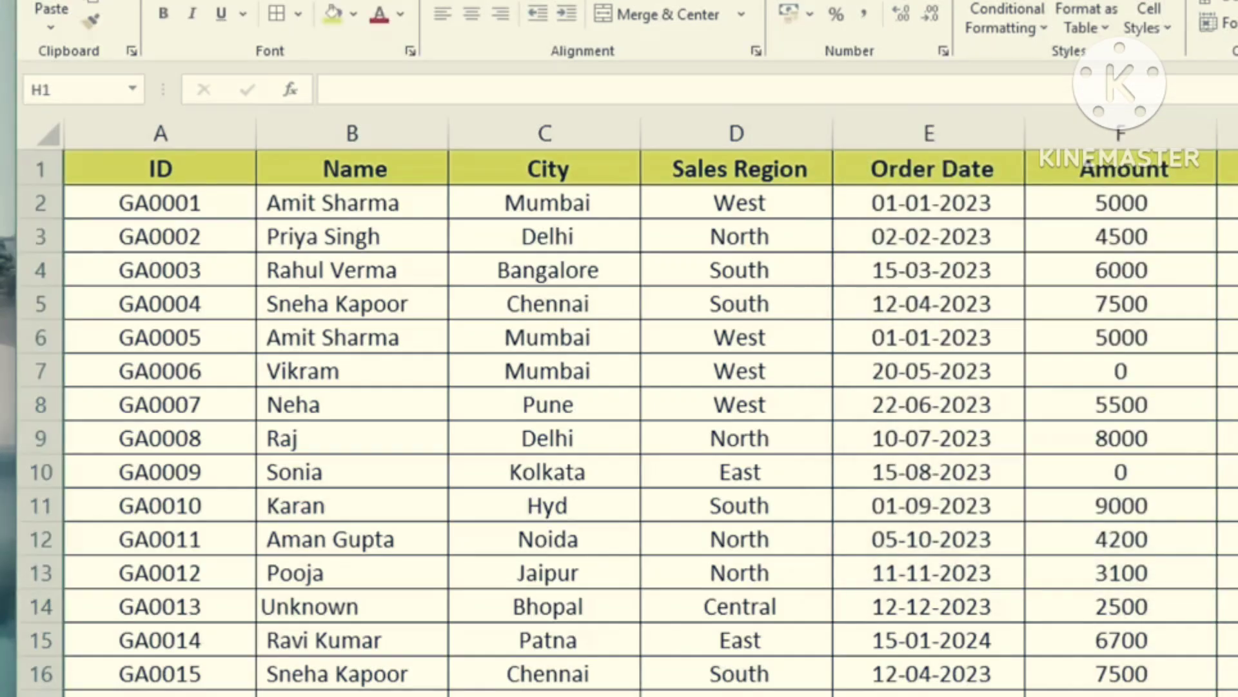
click(1230, 405)
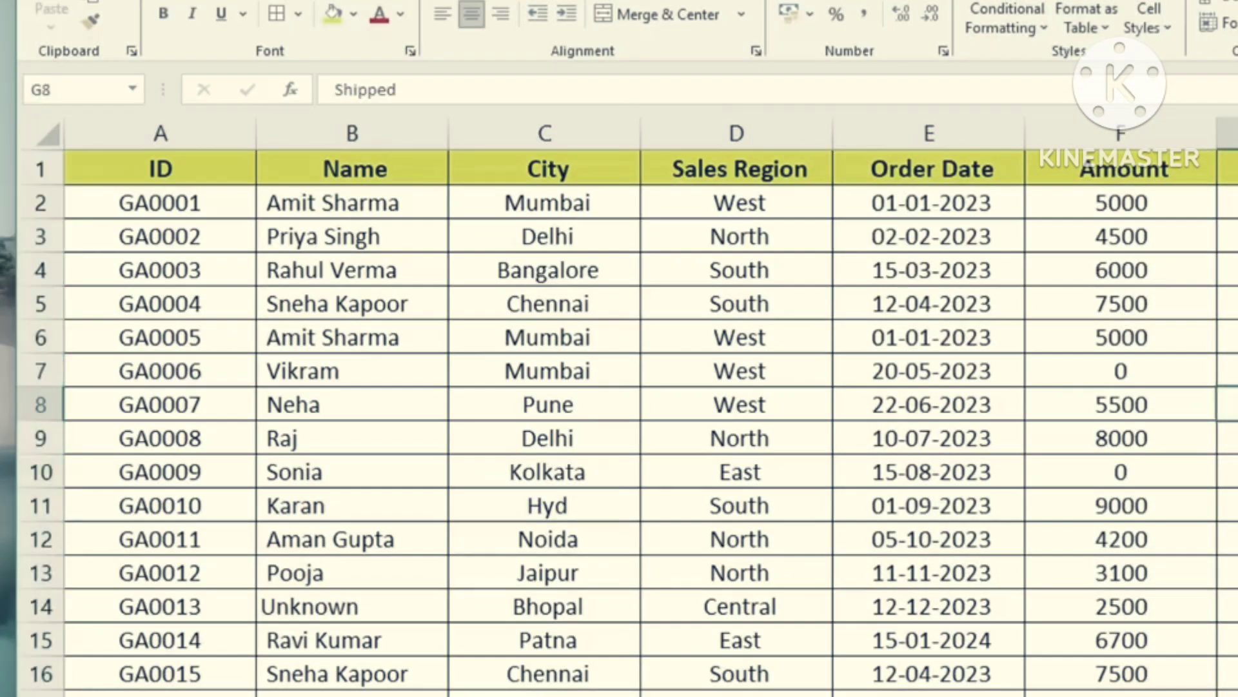
click(1229, 472)
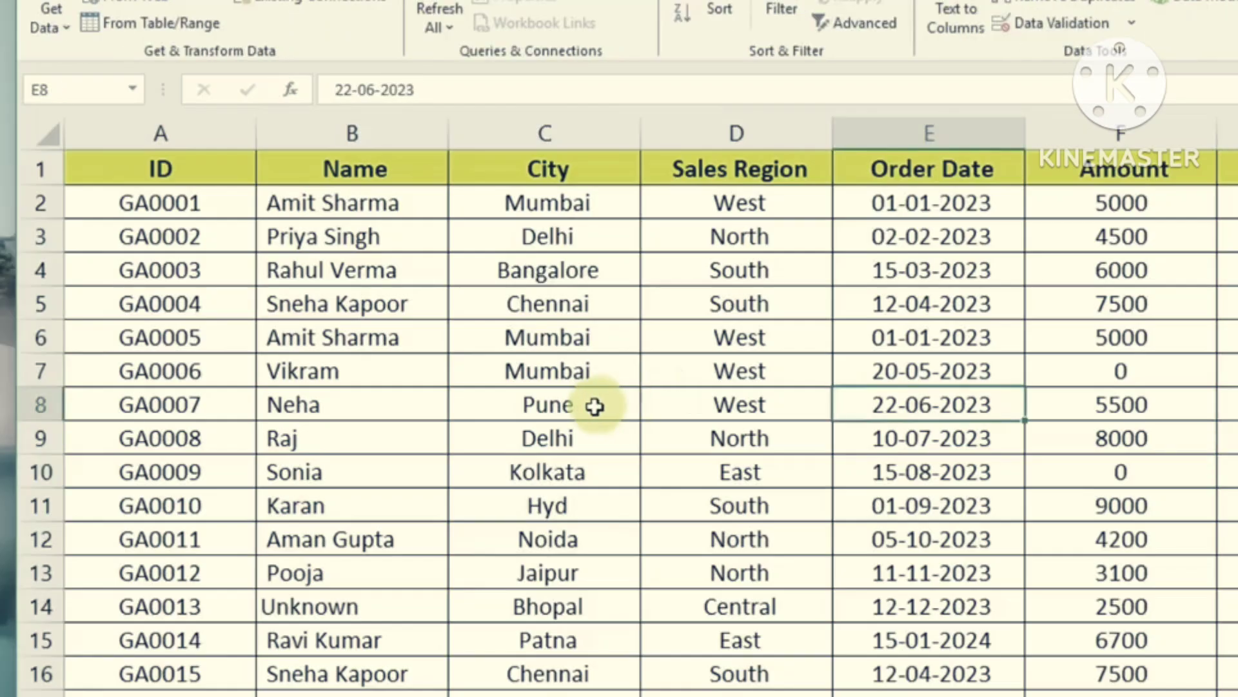
Compare the records in rows 2 and 6 across all columns to check for duplicate entries.
scroll(591, 407, down, 5)
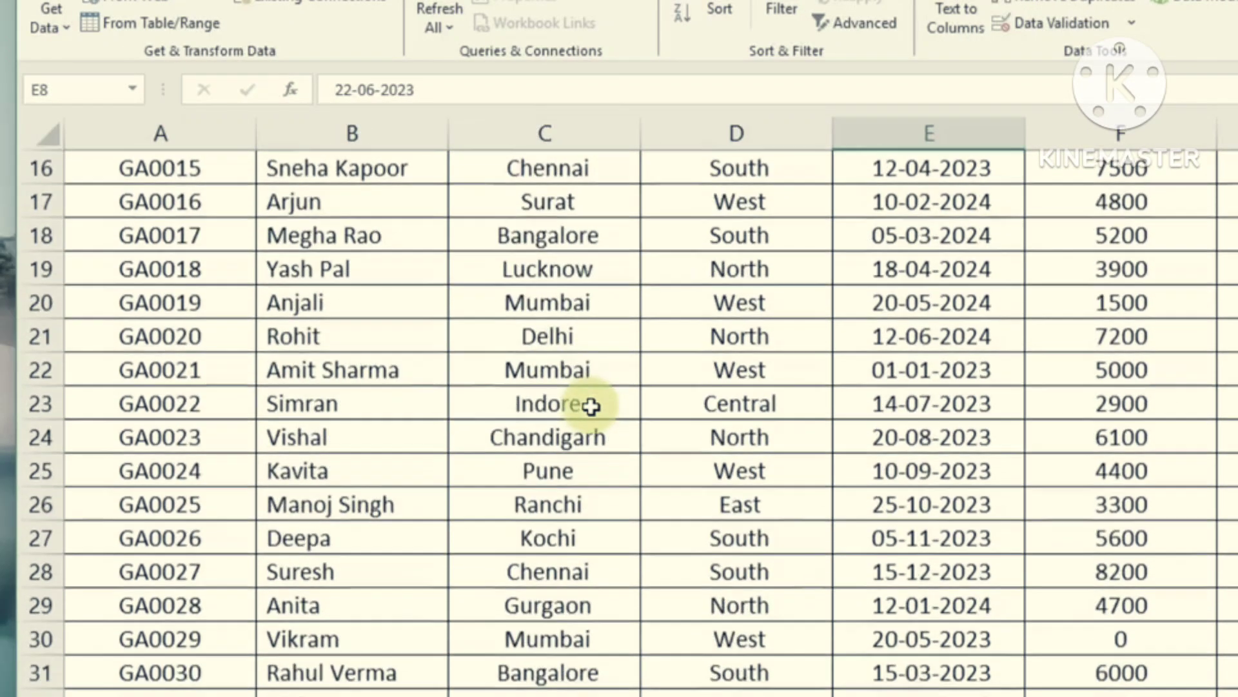
scroll(590, 406, up, 5)
click(333, 208)
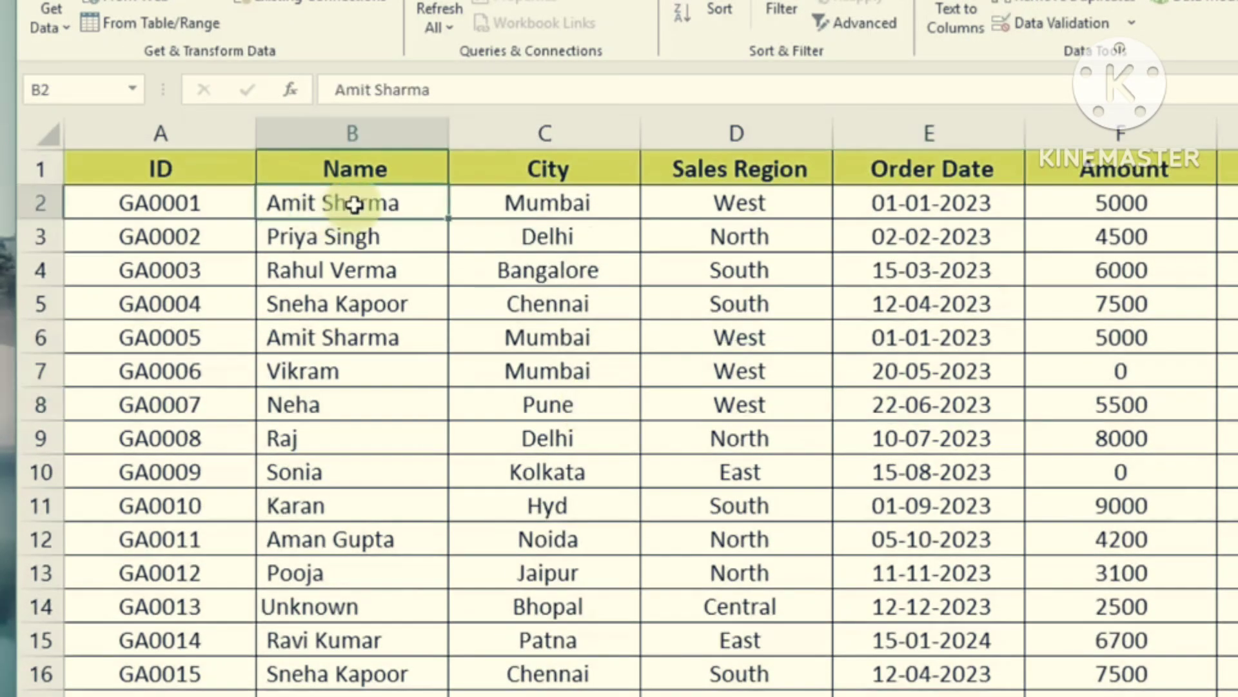
click(359, 335)
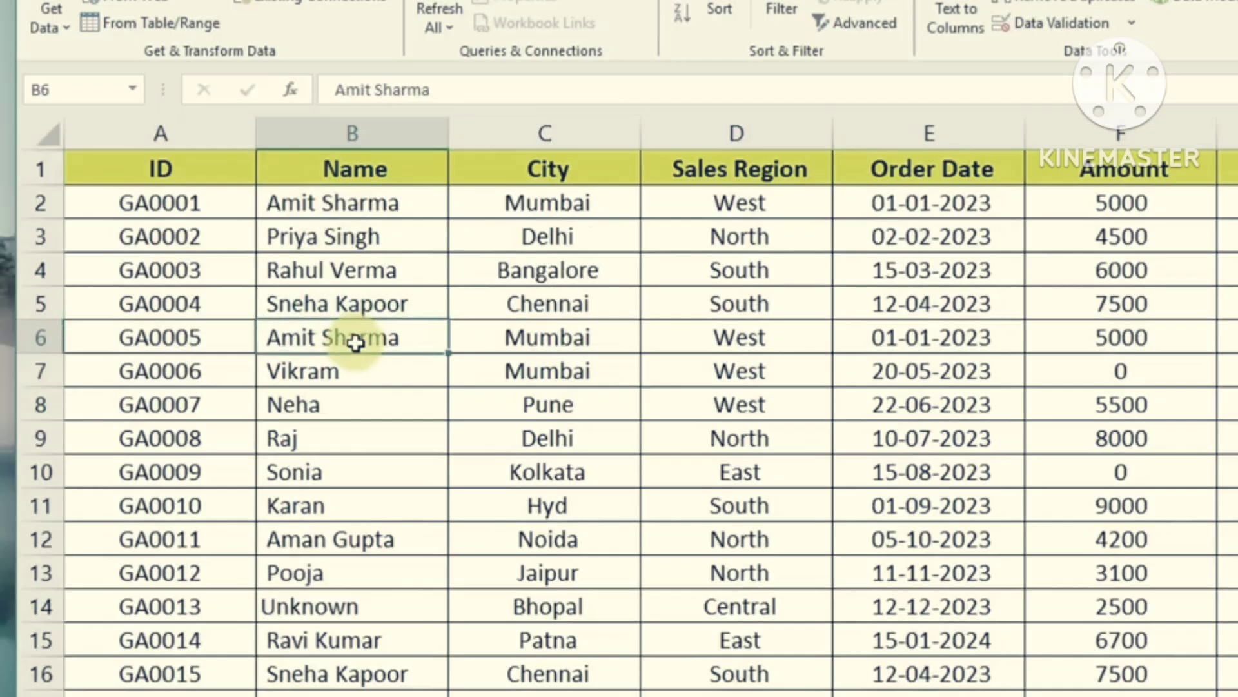
click(574, 349)
click(736, 341)
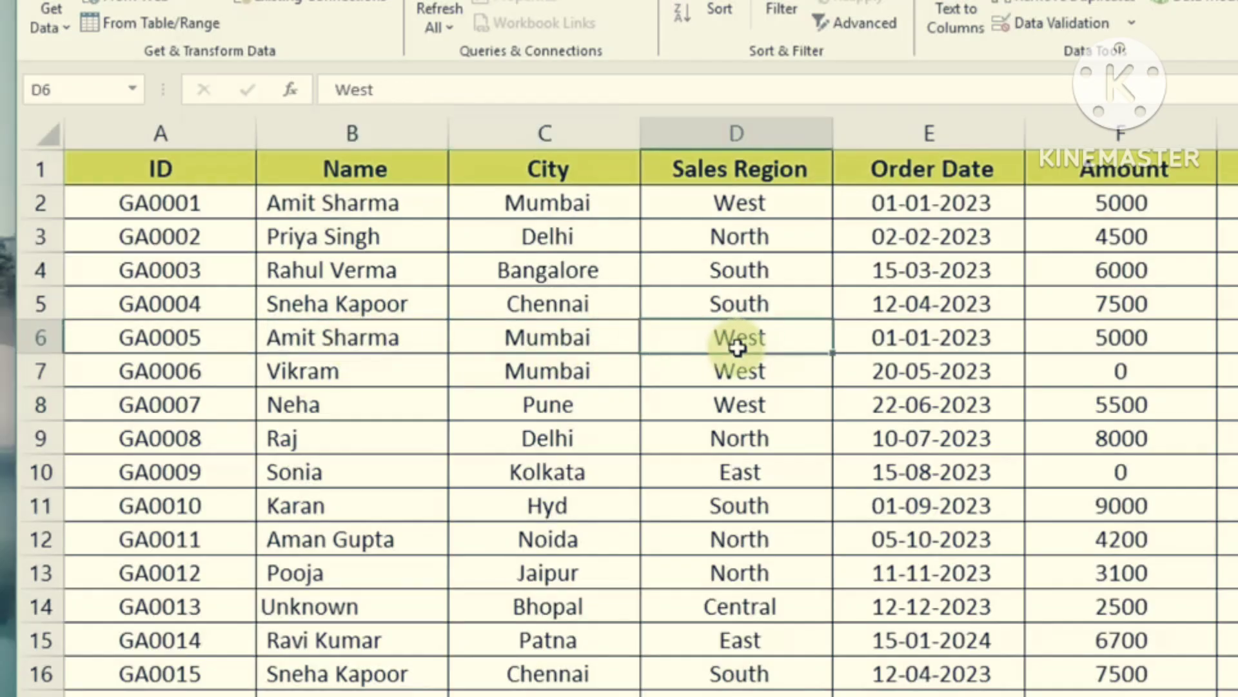
click(912, 341)
click(1061, 349)
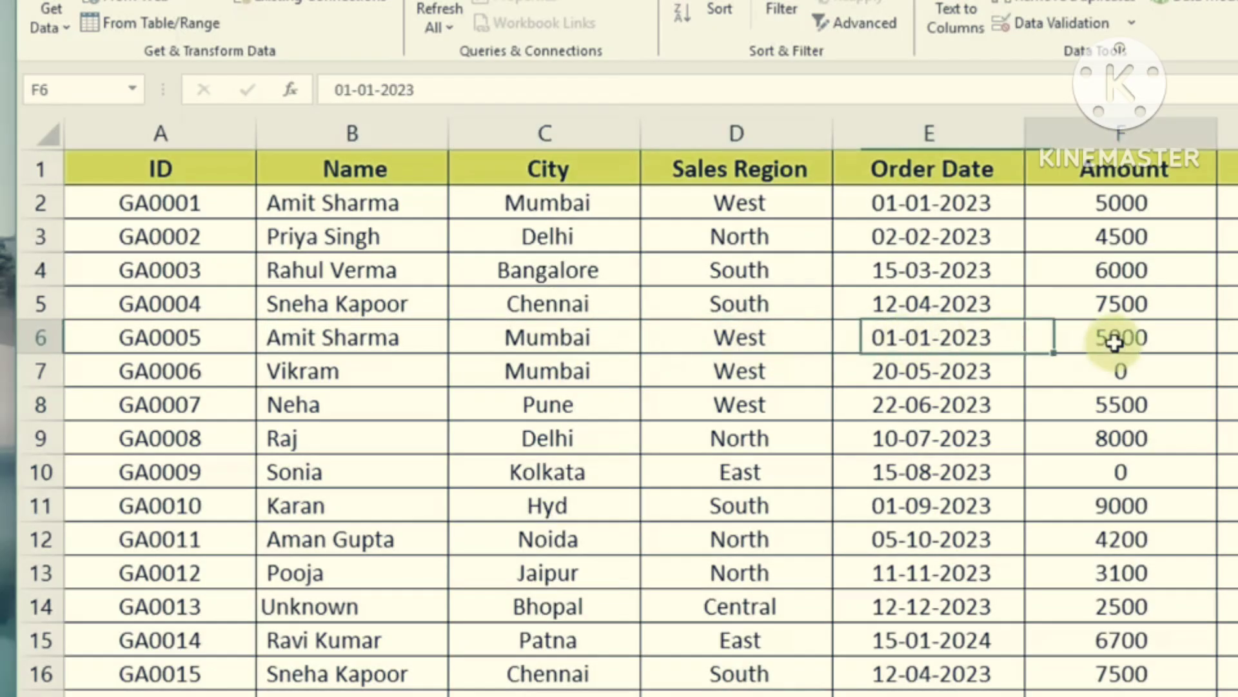
click(1230, 338)
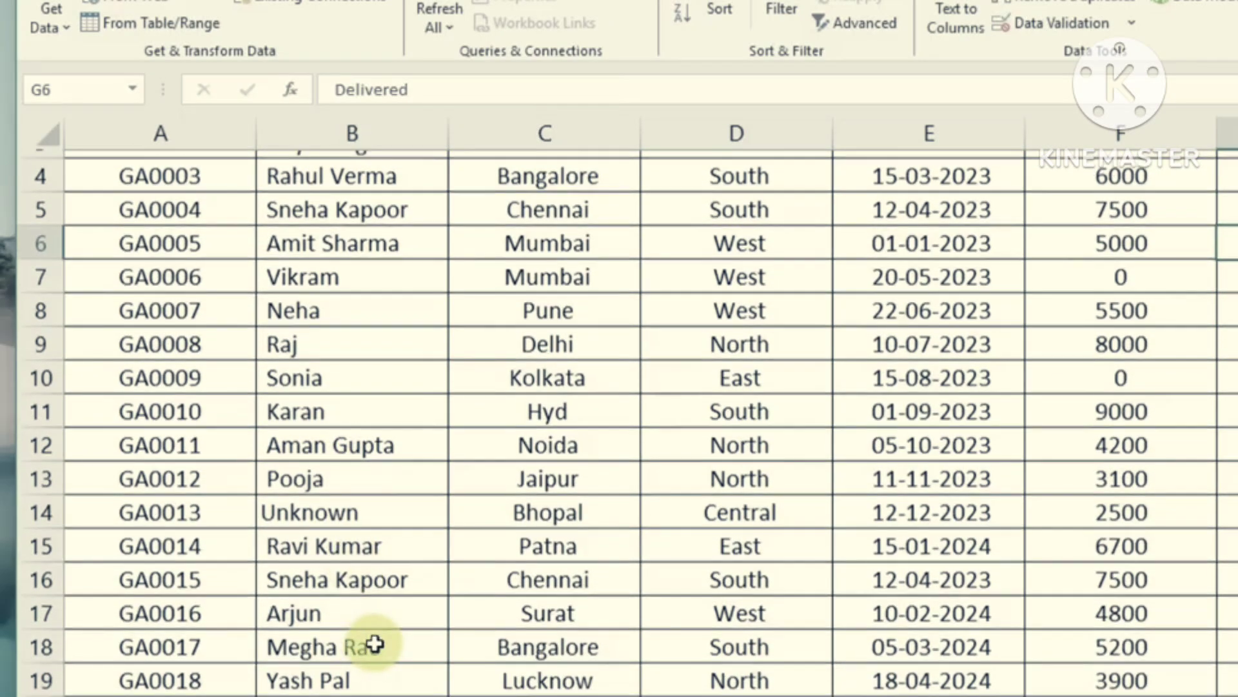
scroll(368, 641, up, 1)
click(695, 373)
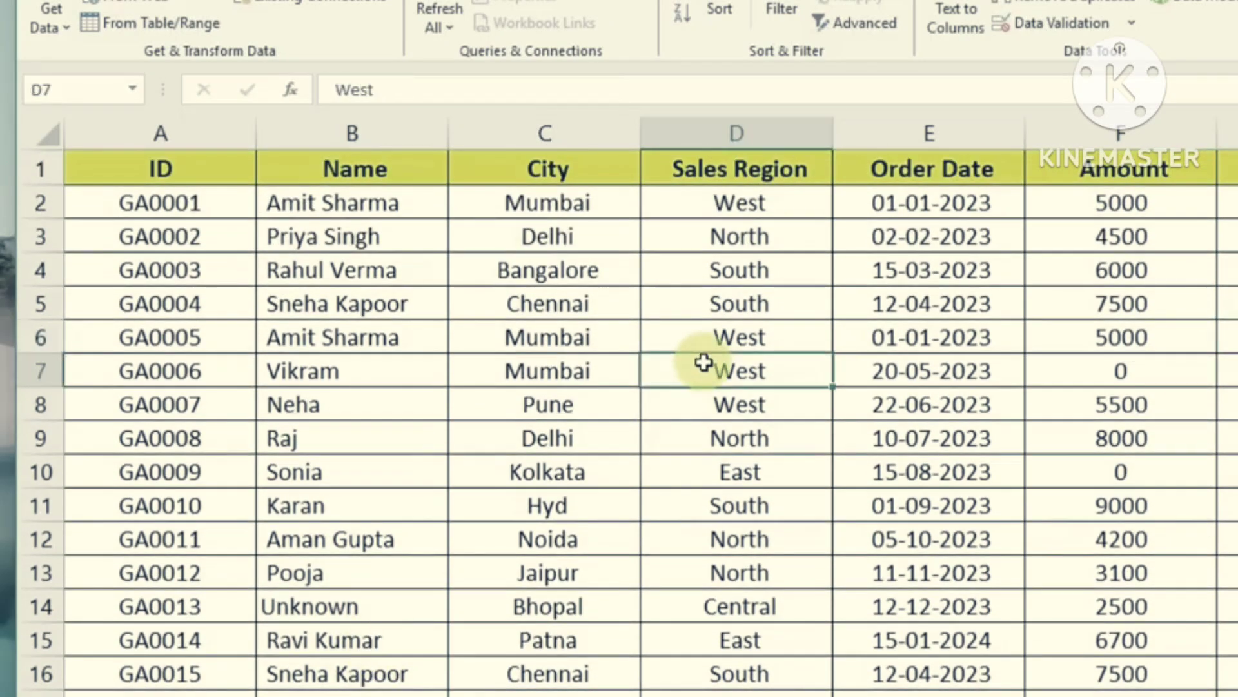
click(715, 338)
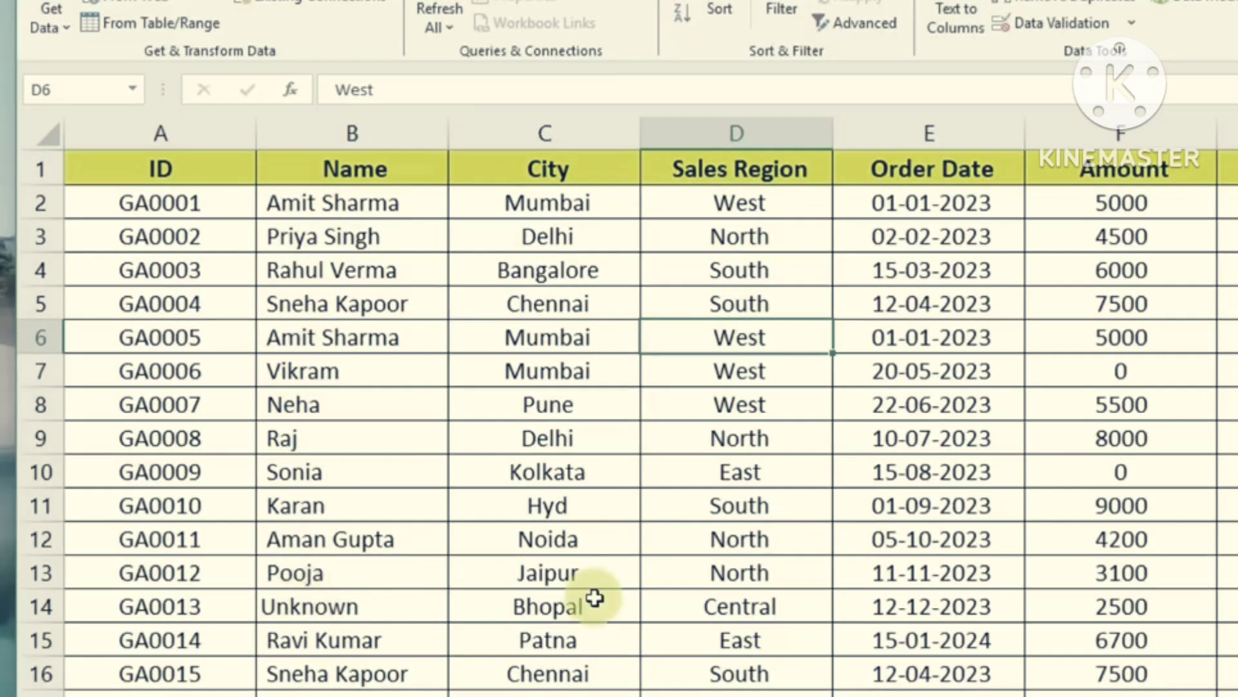
click(512, 518)
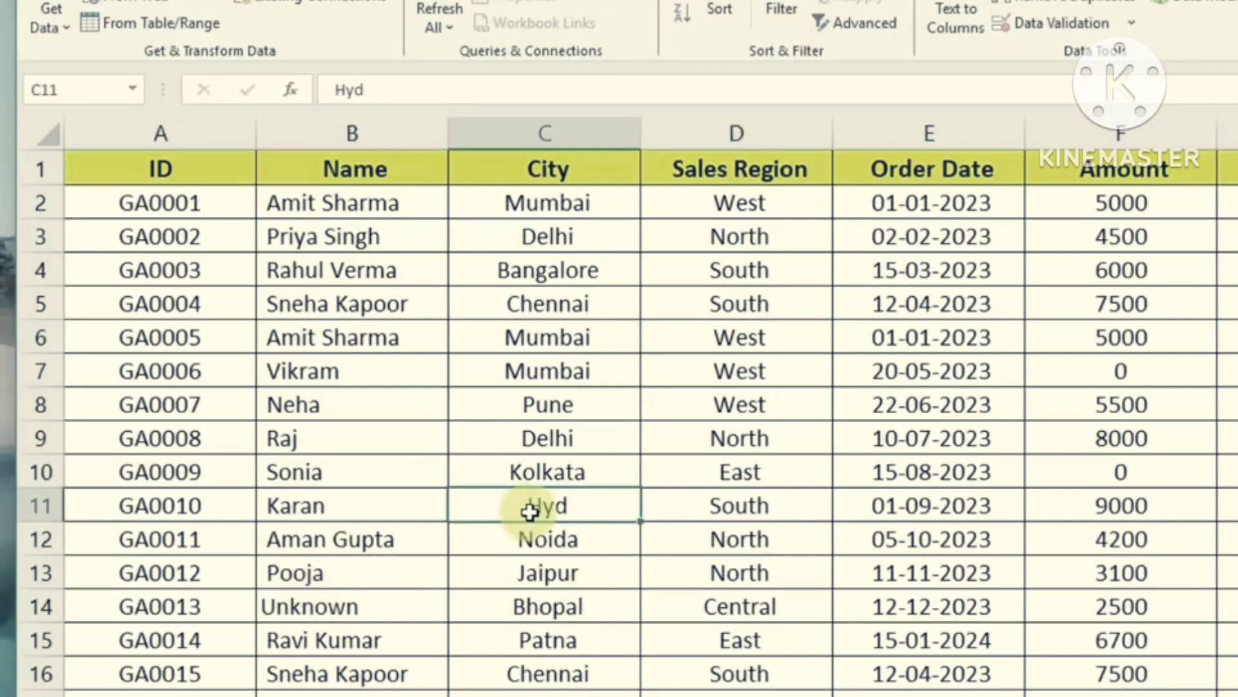
click(559, 481)
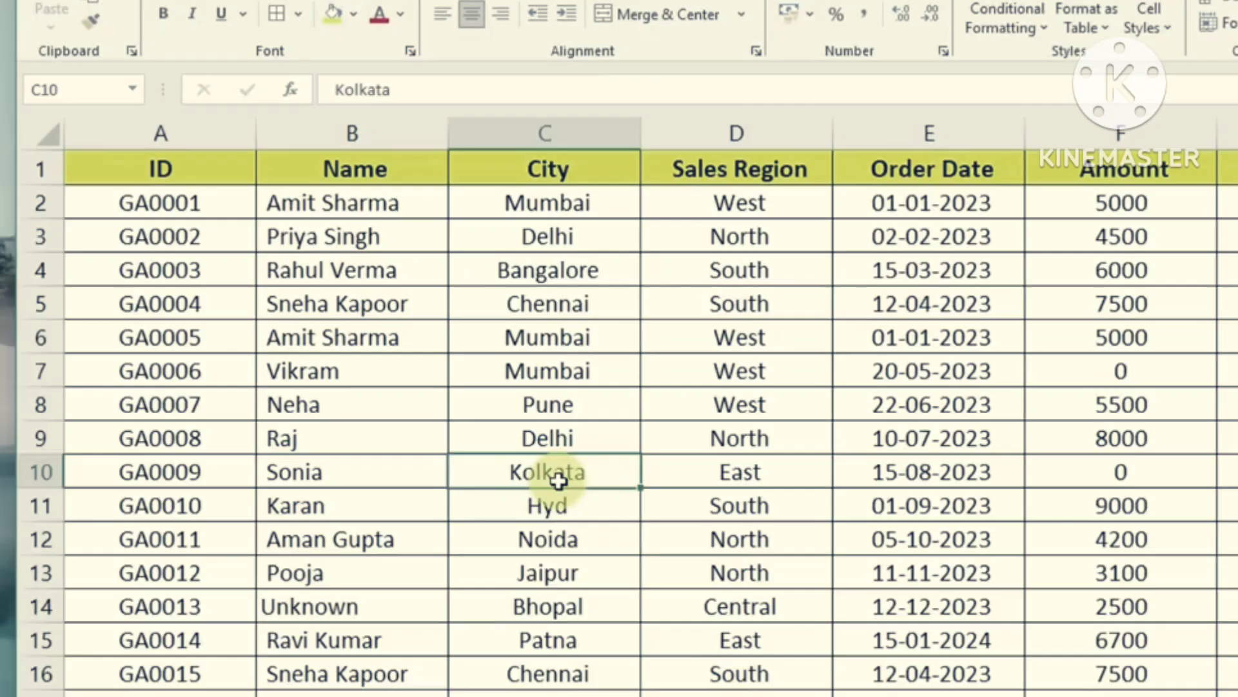
click(713, 423)
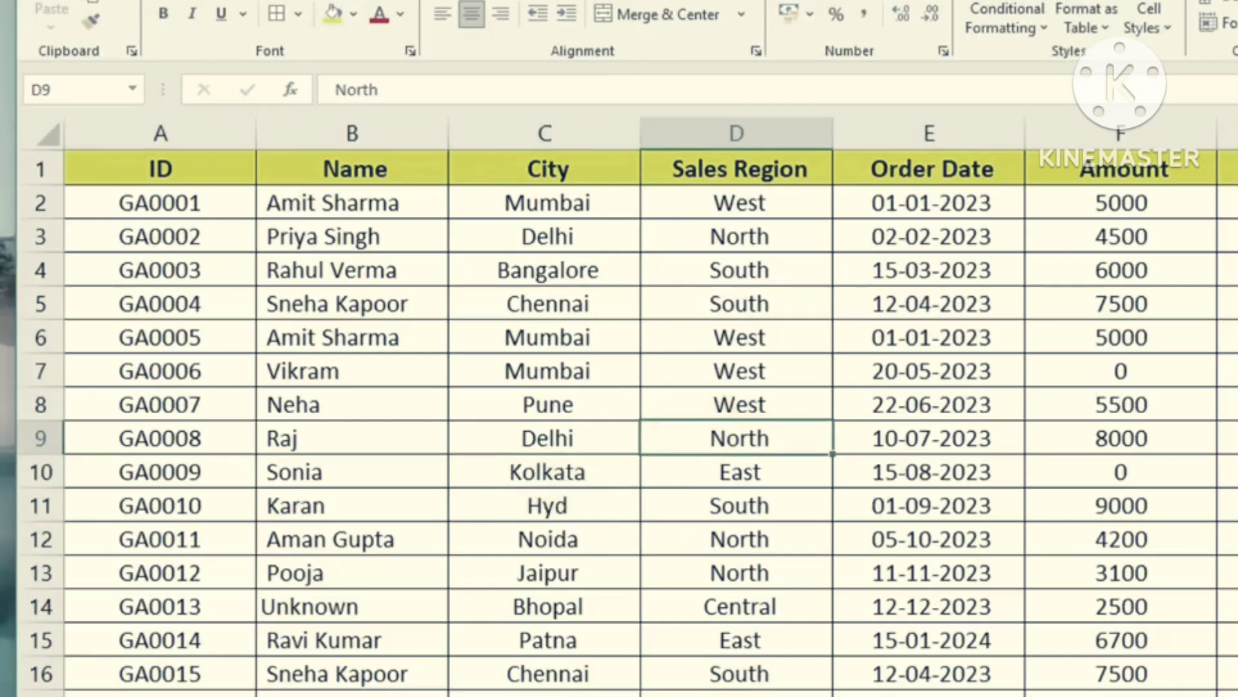
Open Remove Duplicates for the sales list and exclude the ID column from the comparison.
click(471, 2)
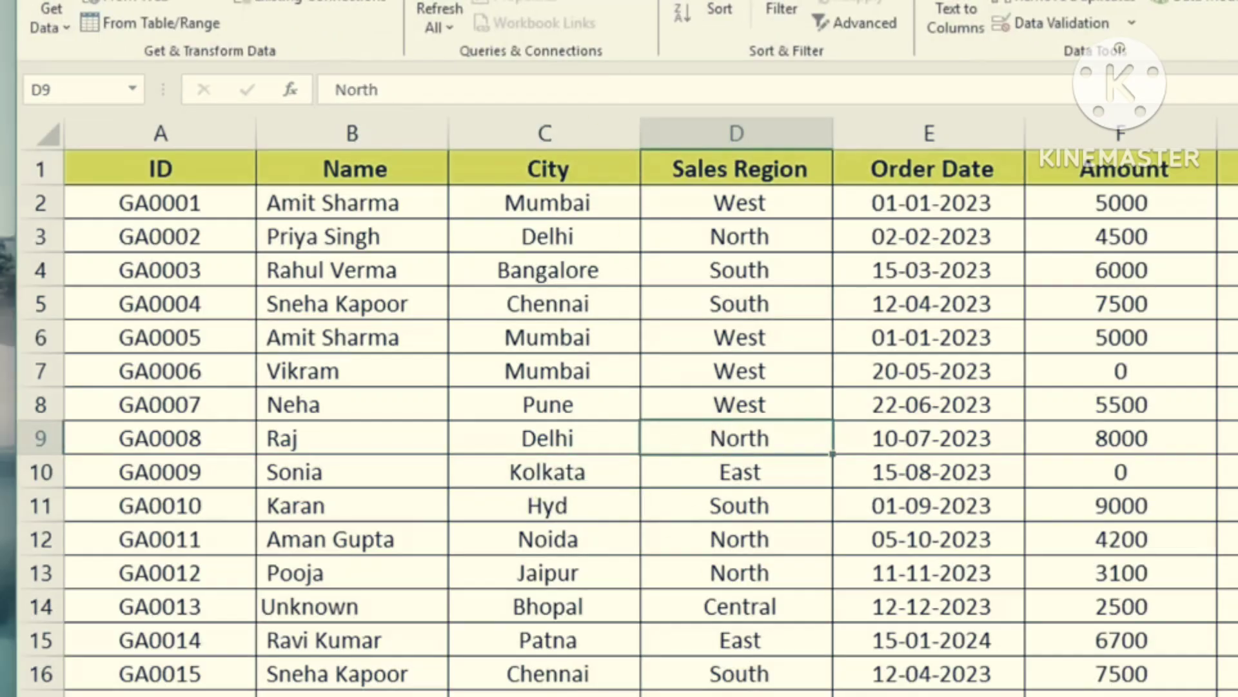
click(1087, 8)
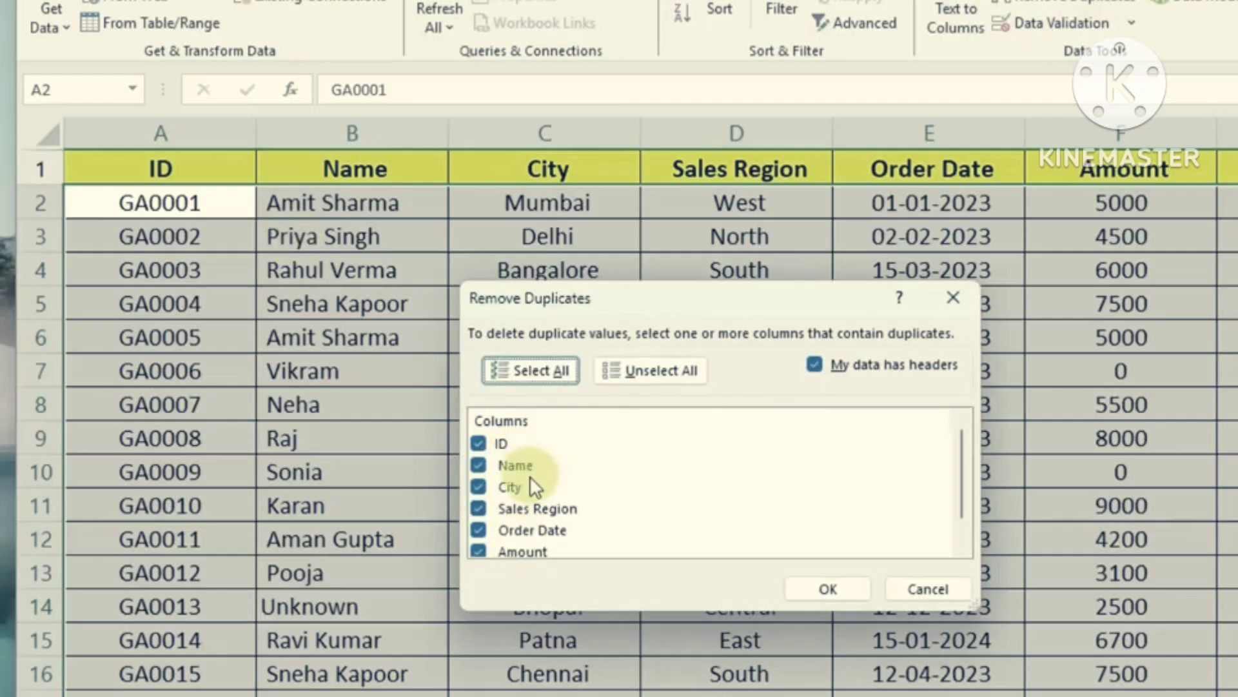
click(478, 443)
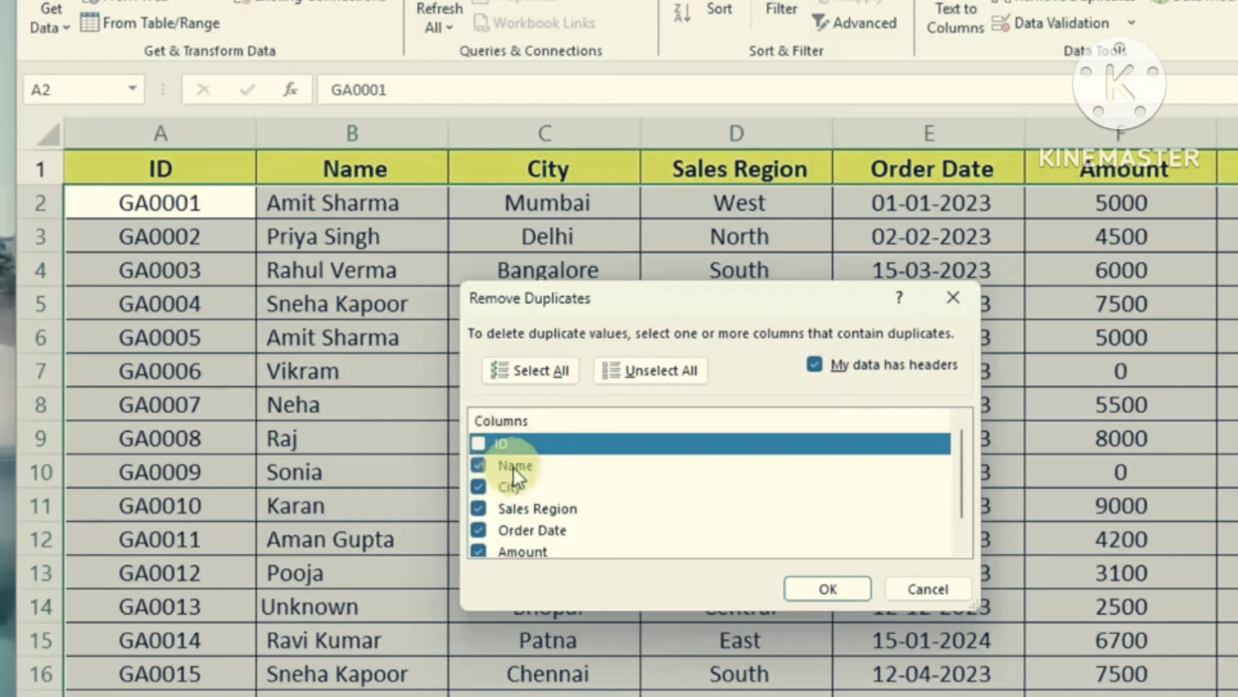
scroll(512, 486, down, 1)
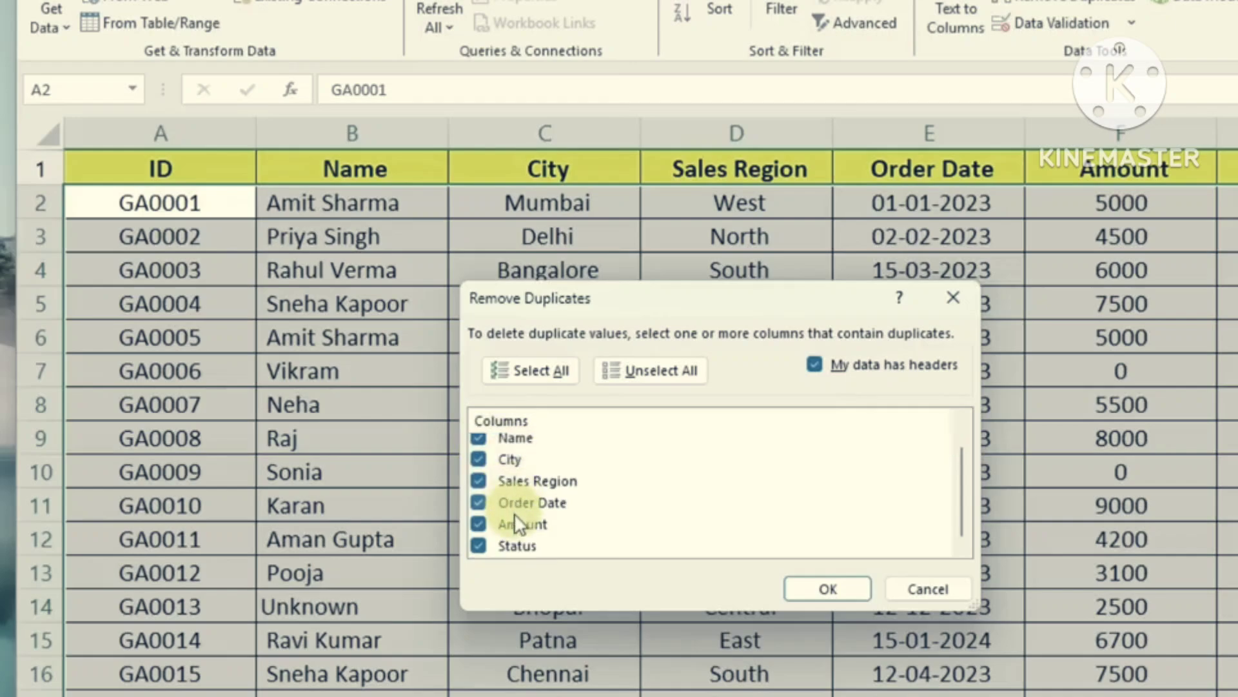
scroll(518, 524, up, 1)
click(656, 371)
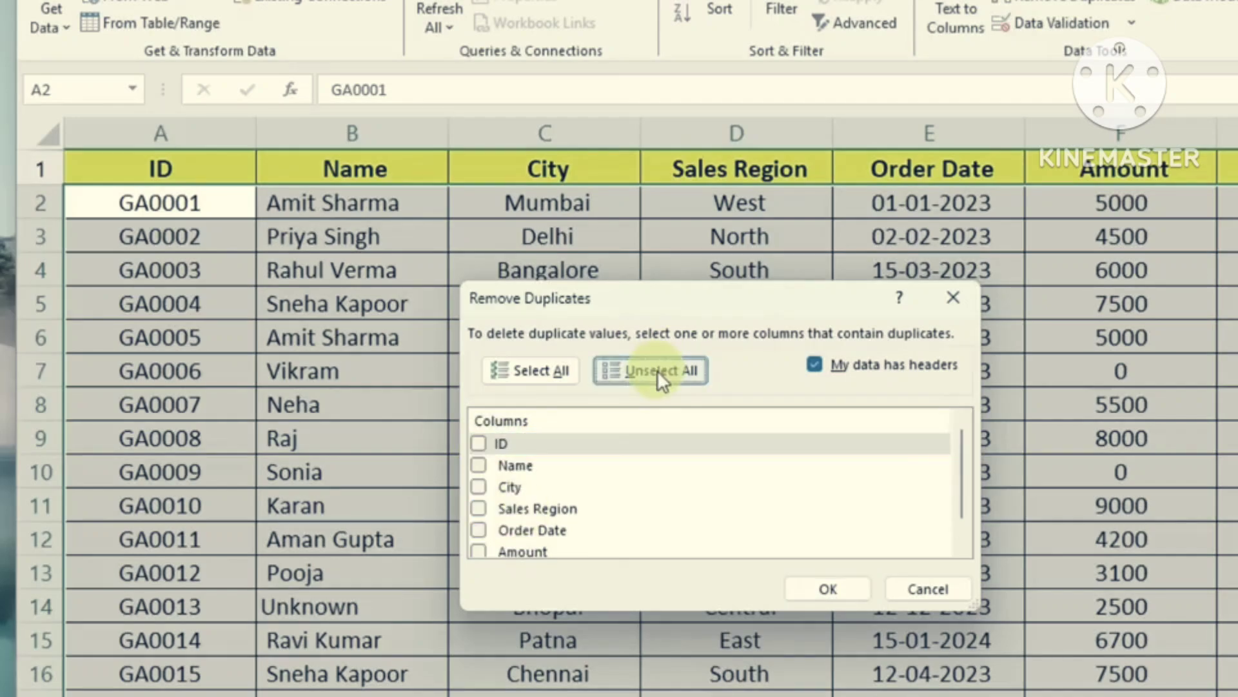
click(477, 465)
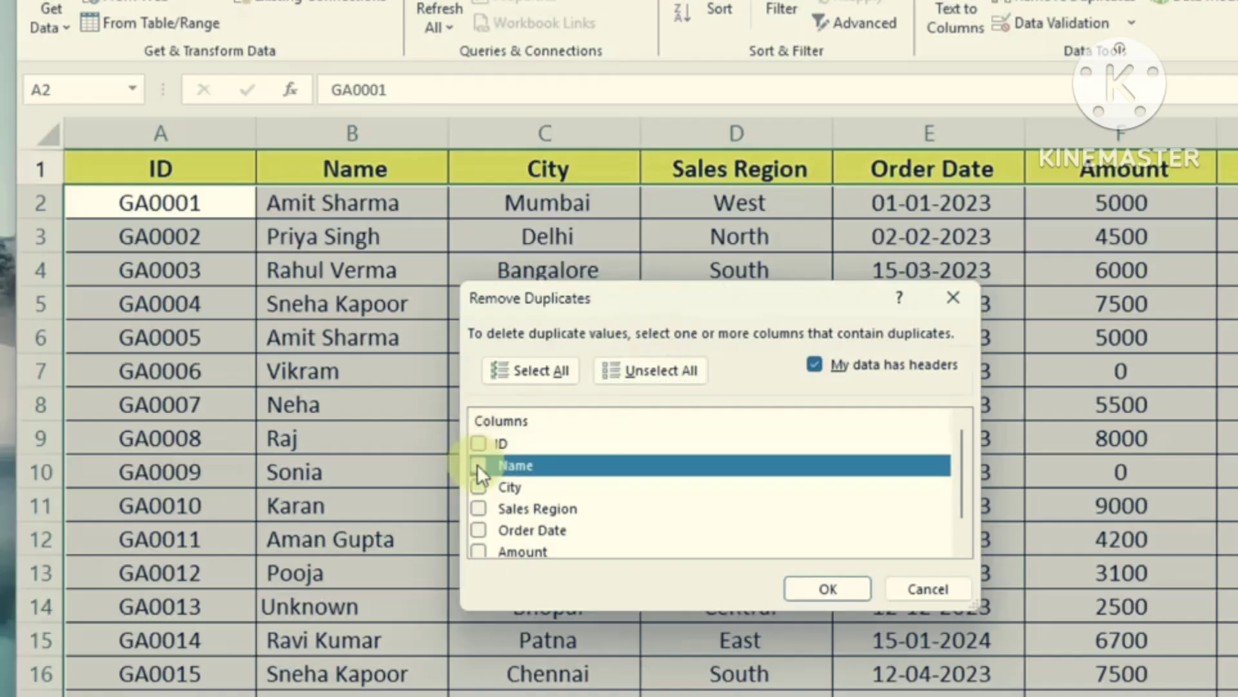
click(478, 465)
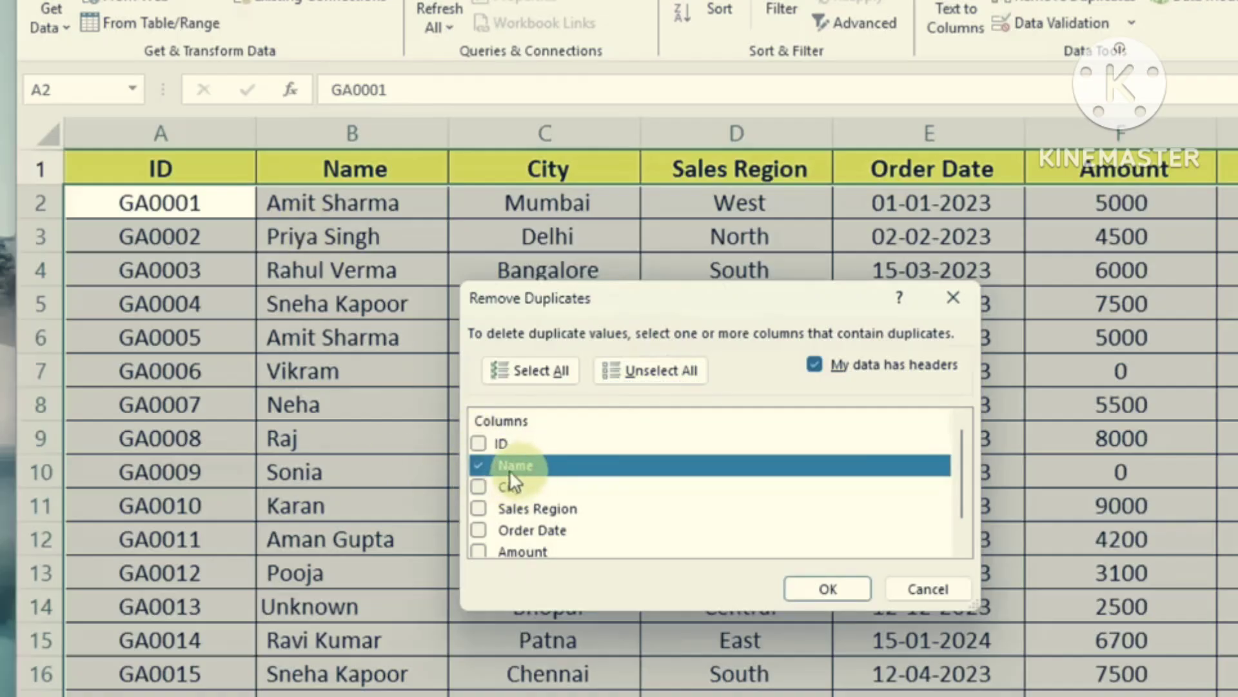
click(540, 370)
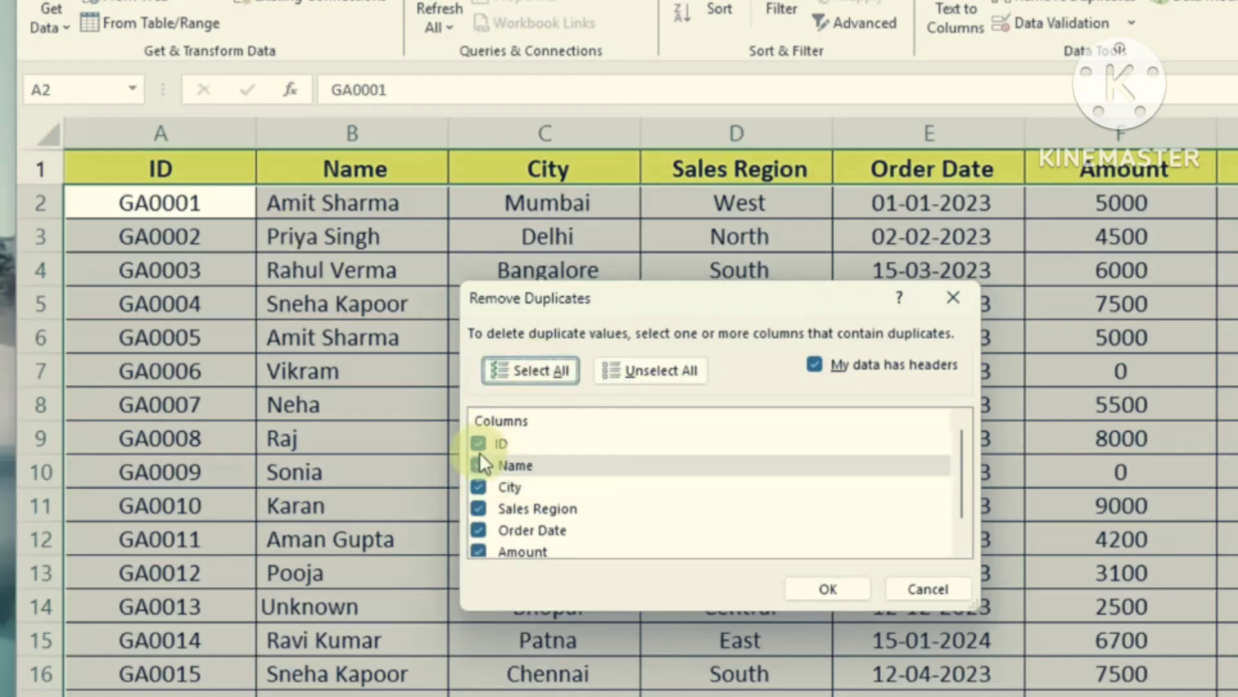
click(478, 444)
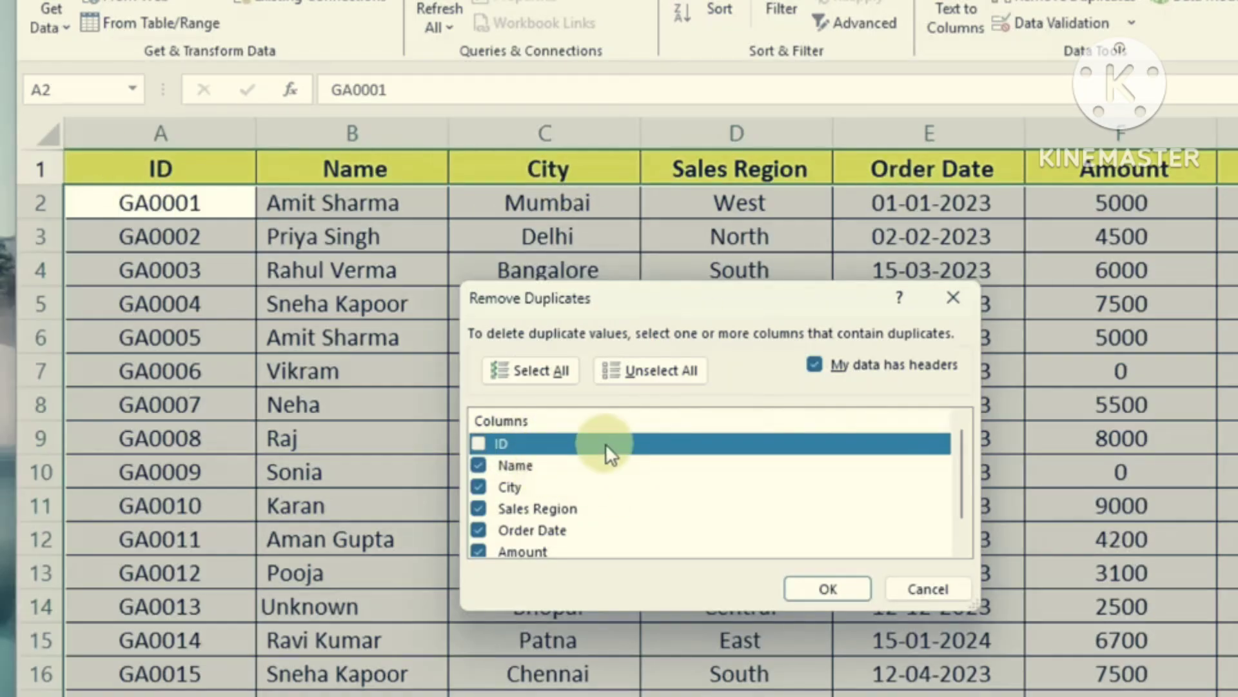
Remove the records duplicated across all columns except ID and review the remaining rows of the list.
click(822, 590)
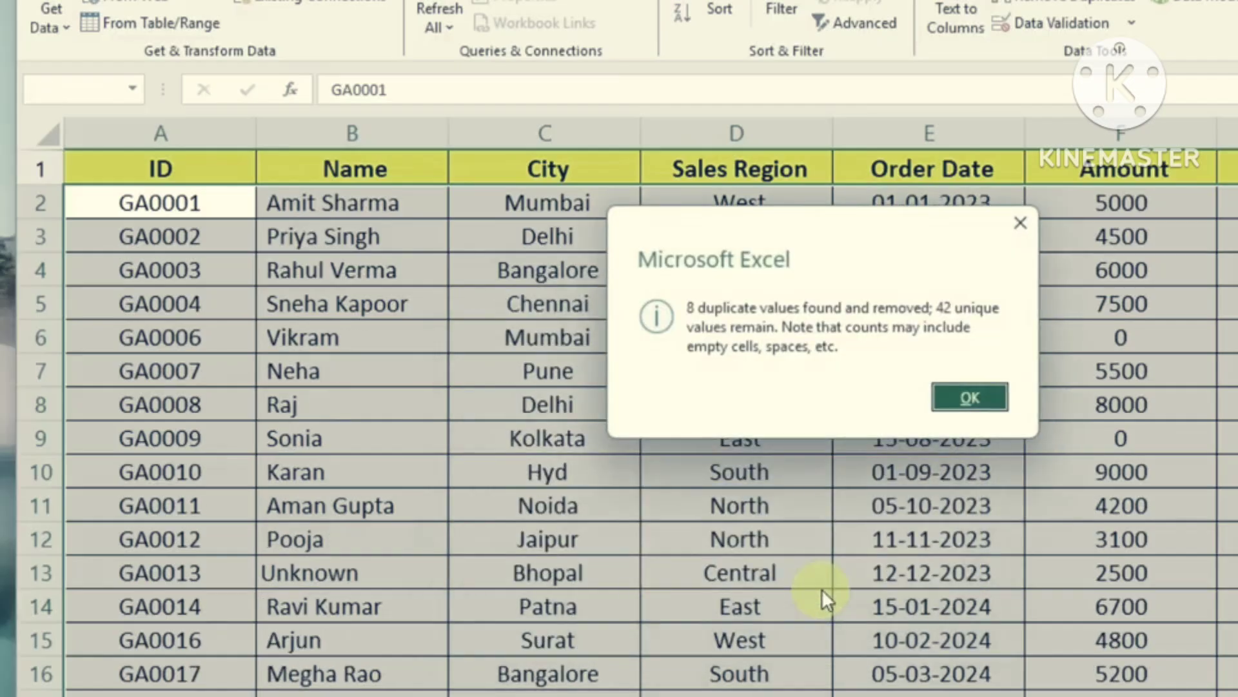
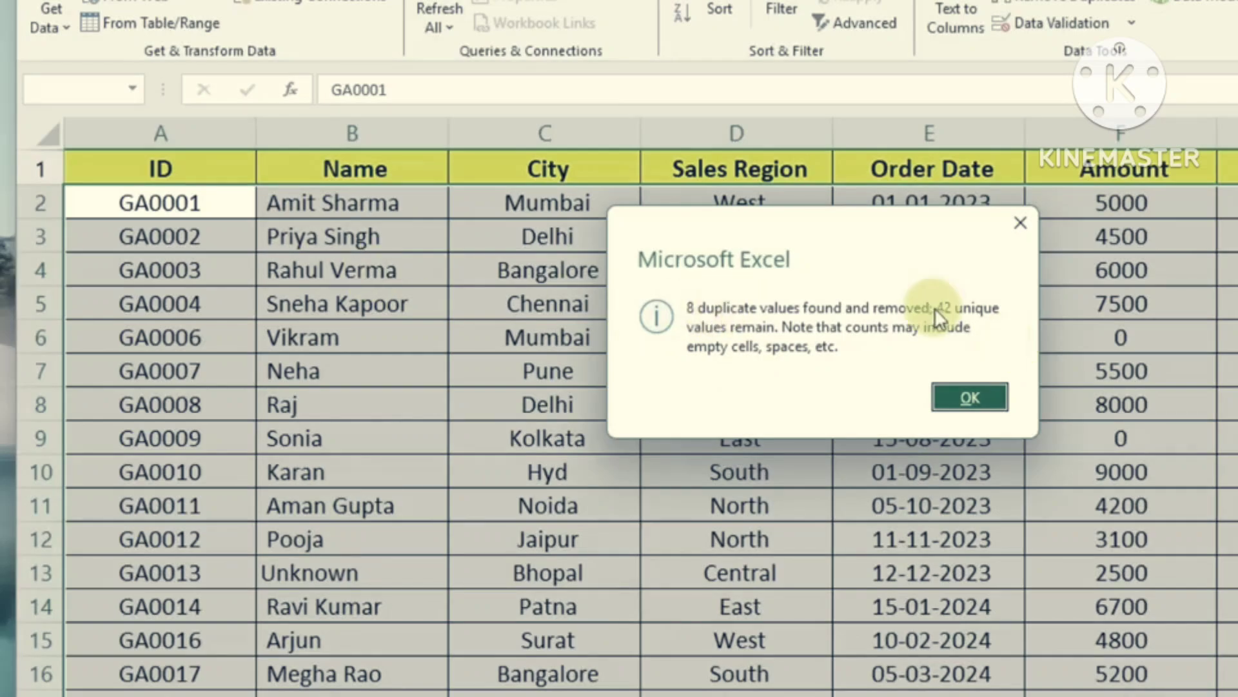
click(977, 398)
click(760, 436)
scroll(761, 439, down, 7)
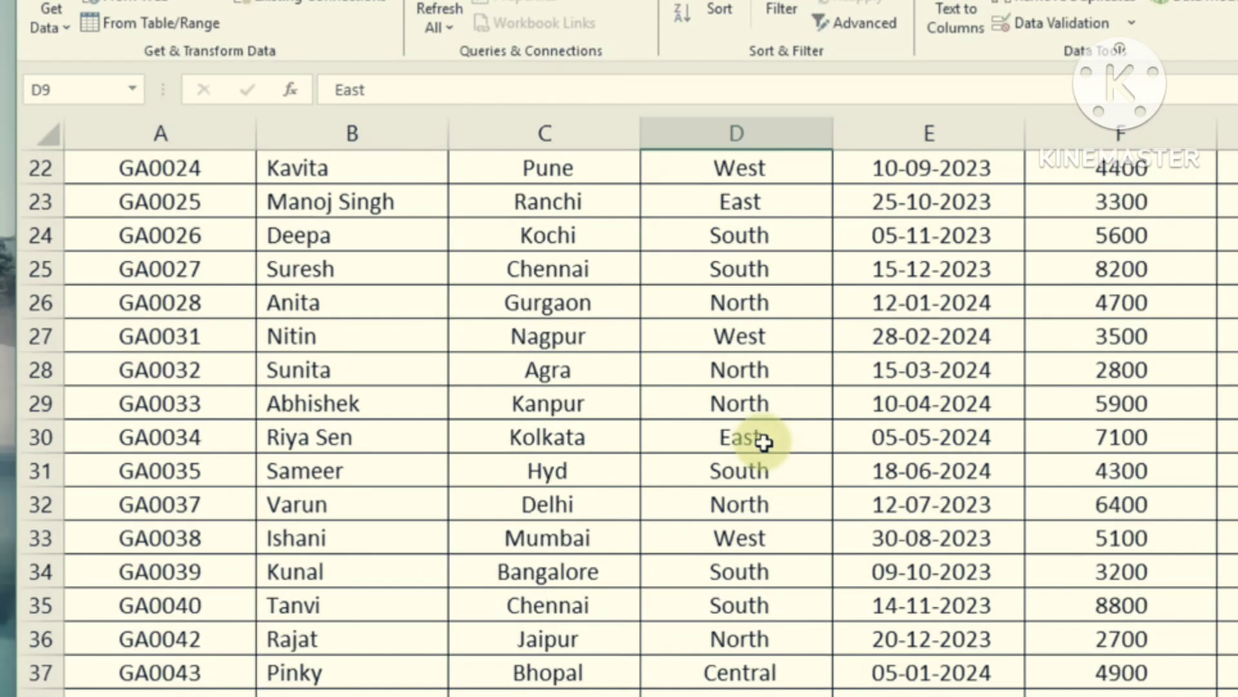
scroll(765, 443, down, 4)
scroll(765, 443, up, 11)
click(752, 377)
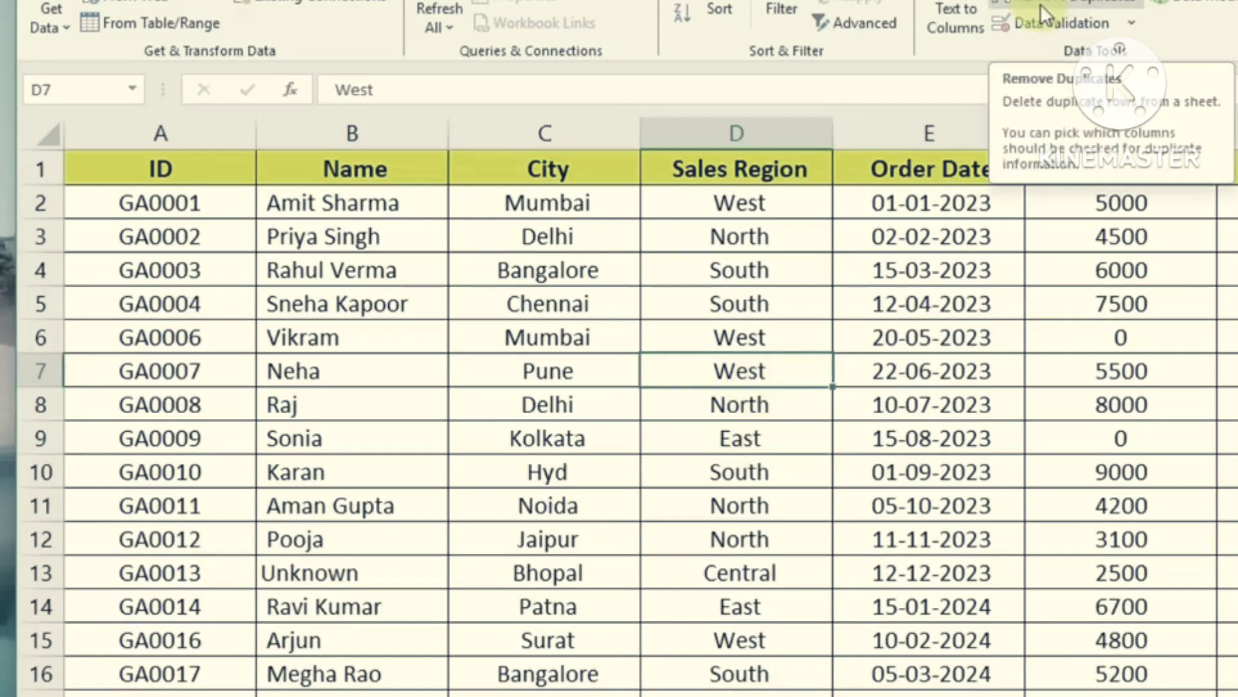
click(727, 337)
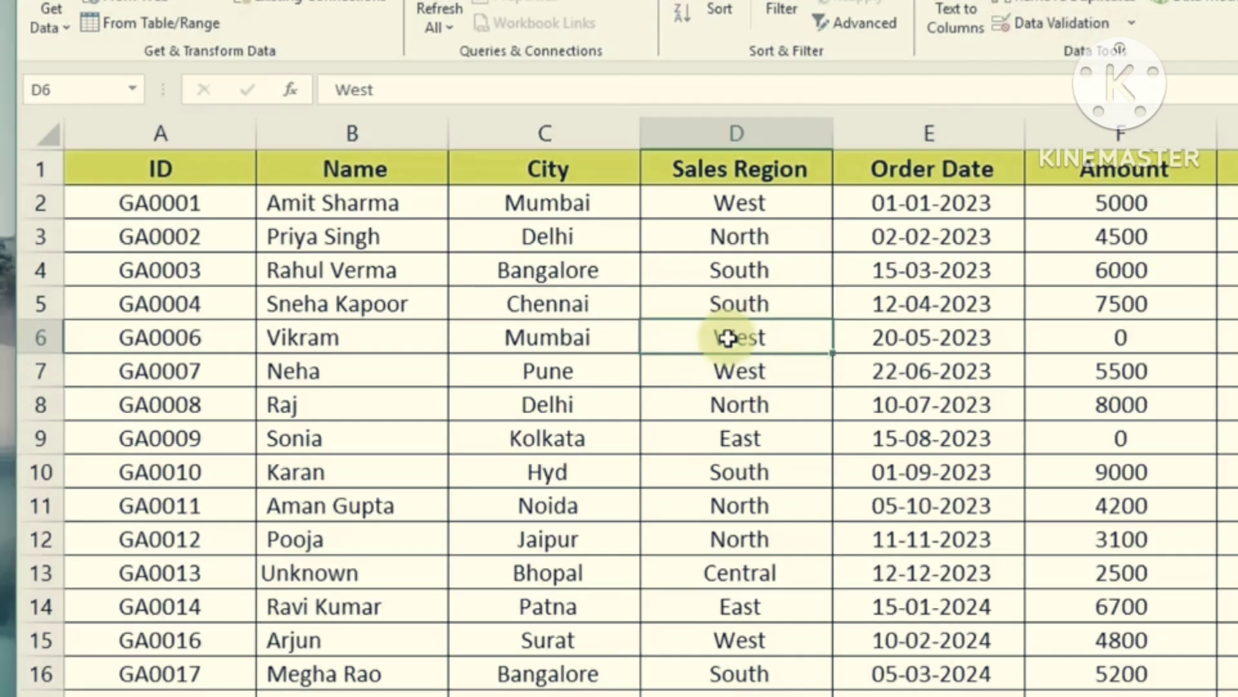
Convert the cleaned data in A1:G43 into a table with headers.
click(724, 305)
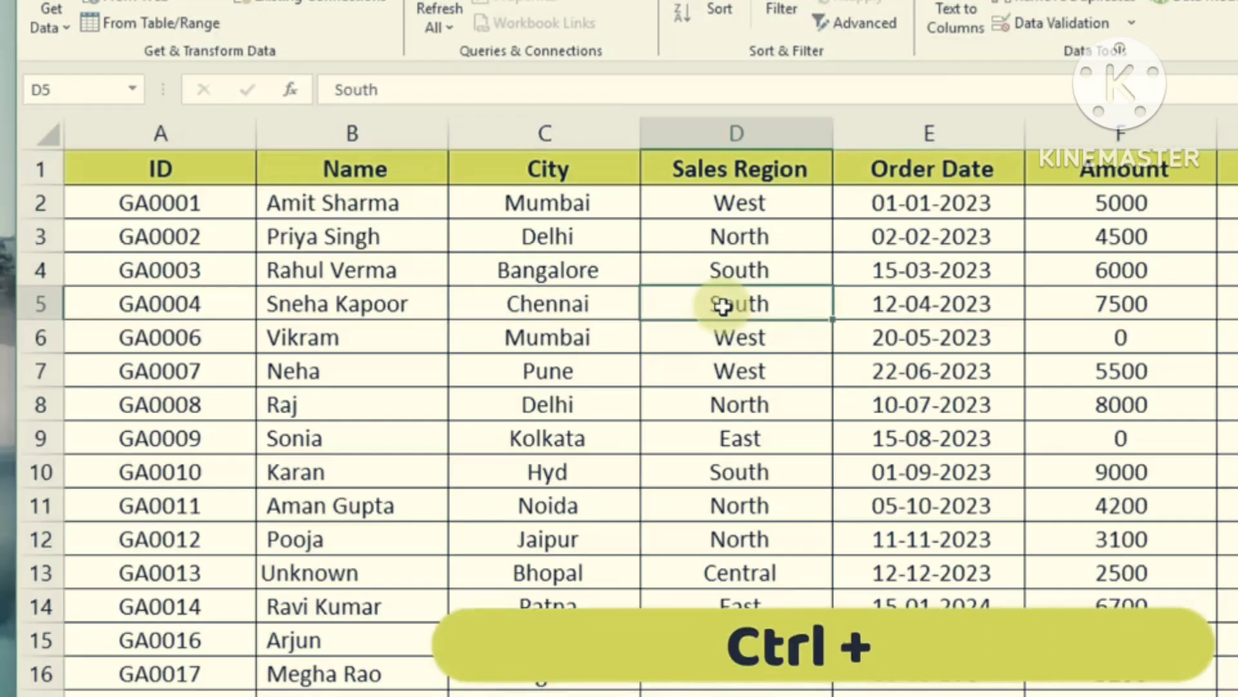
key(ctrl+t)
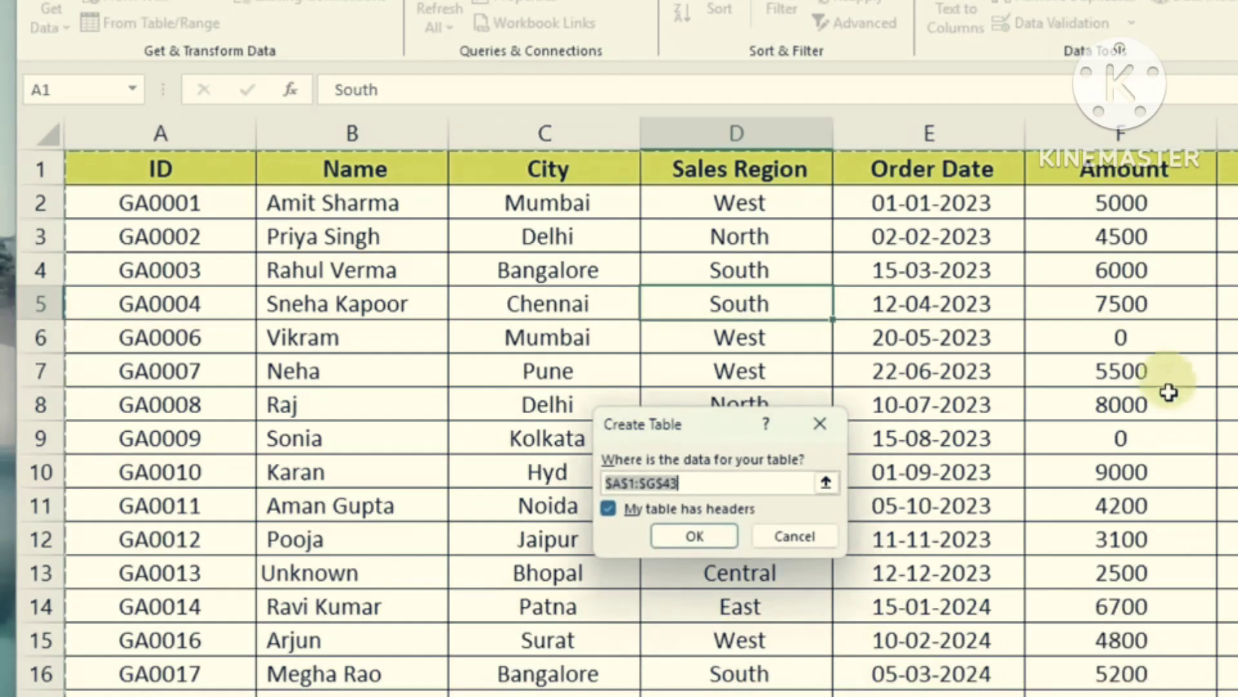
click(686, 541)
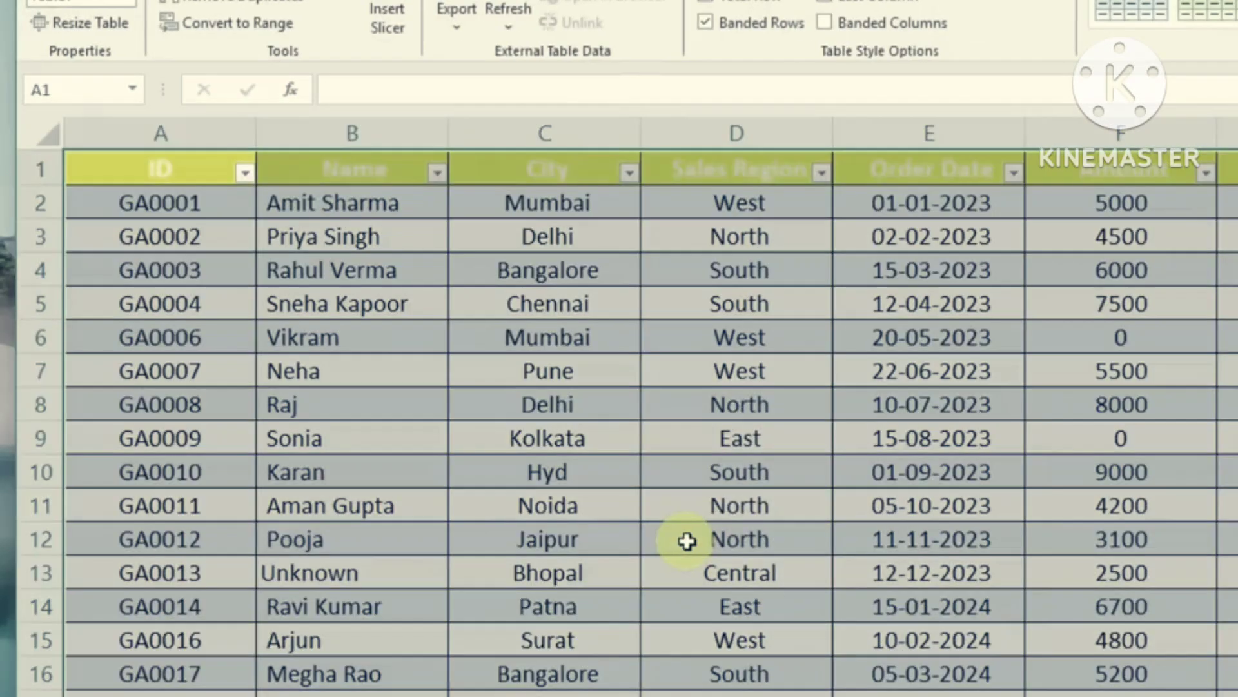
click(887, 409)
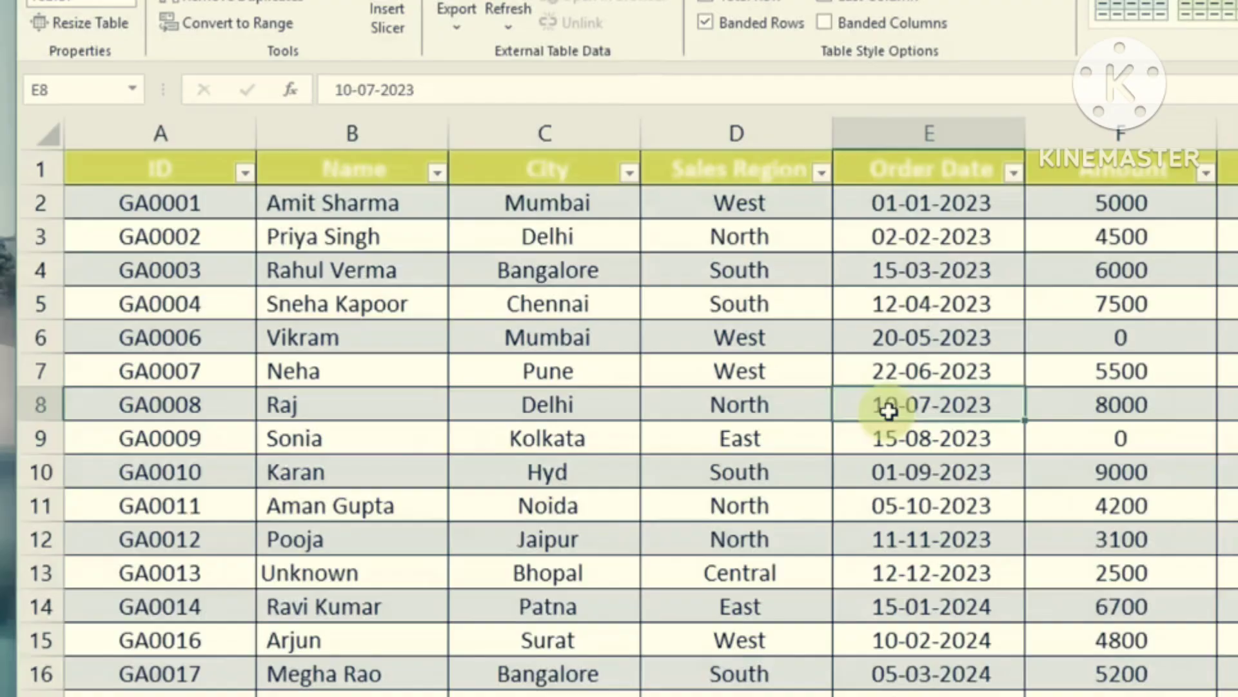
click(734, 370)
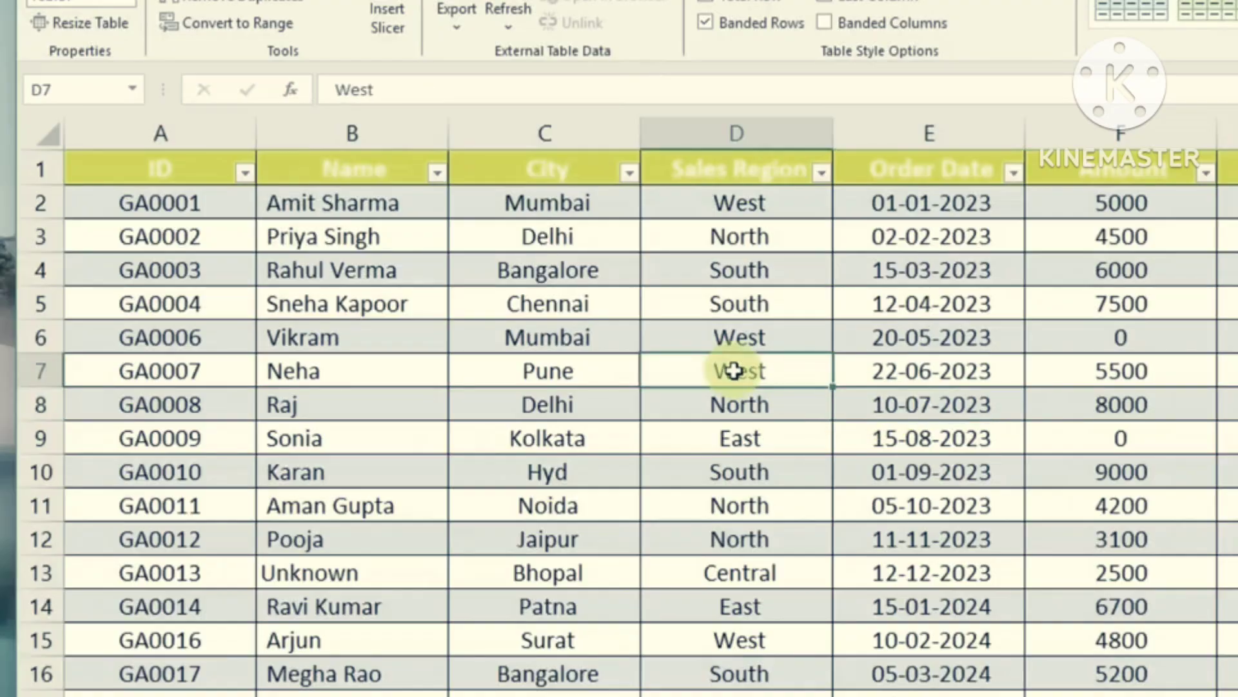
Set the font colour of the table's header row to Automatic black.
drag(136, 169, 1234, 175)
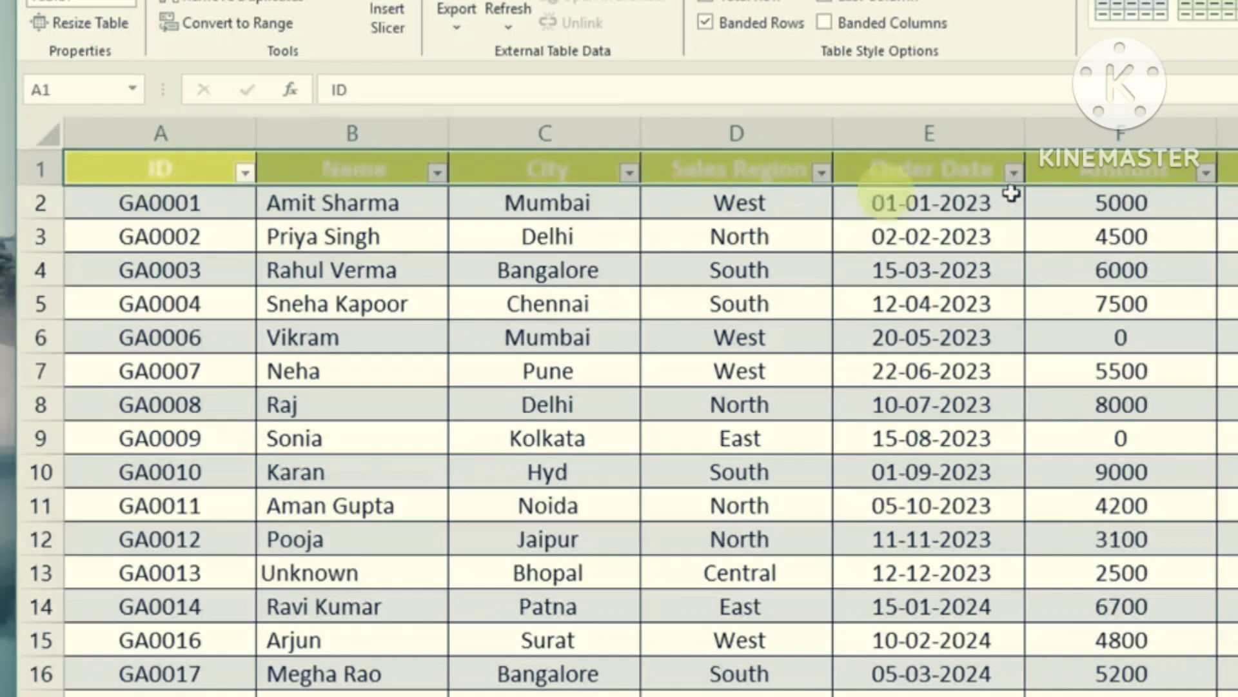
click(89, 0)
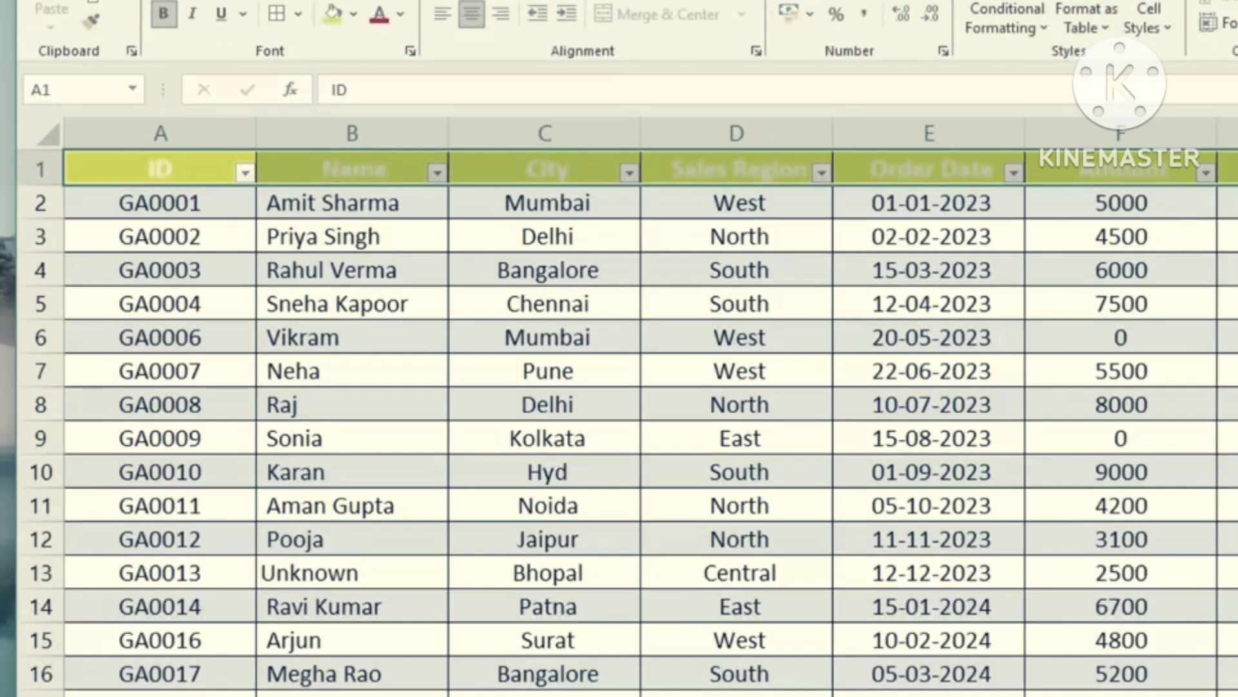
click(401, 14)
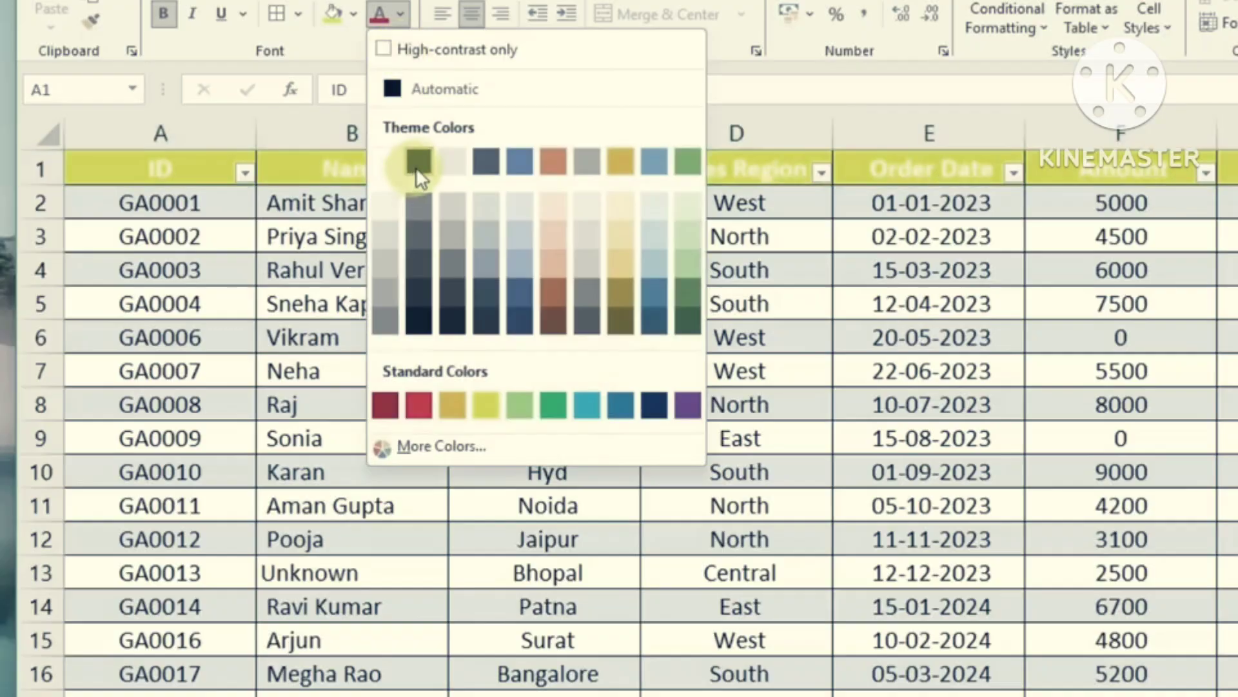
click(418, 162)
click(401, 20)
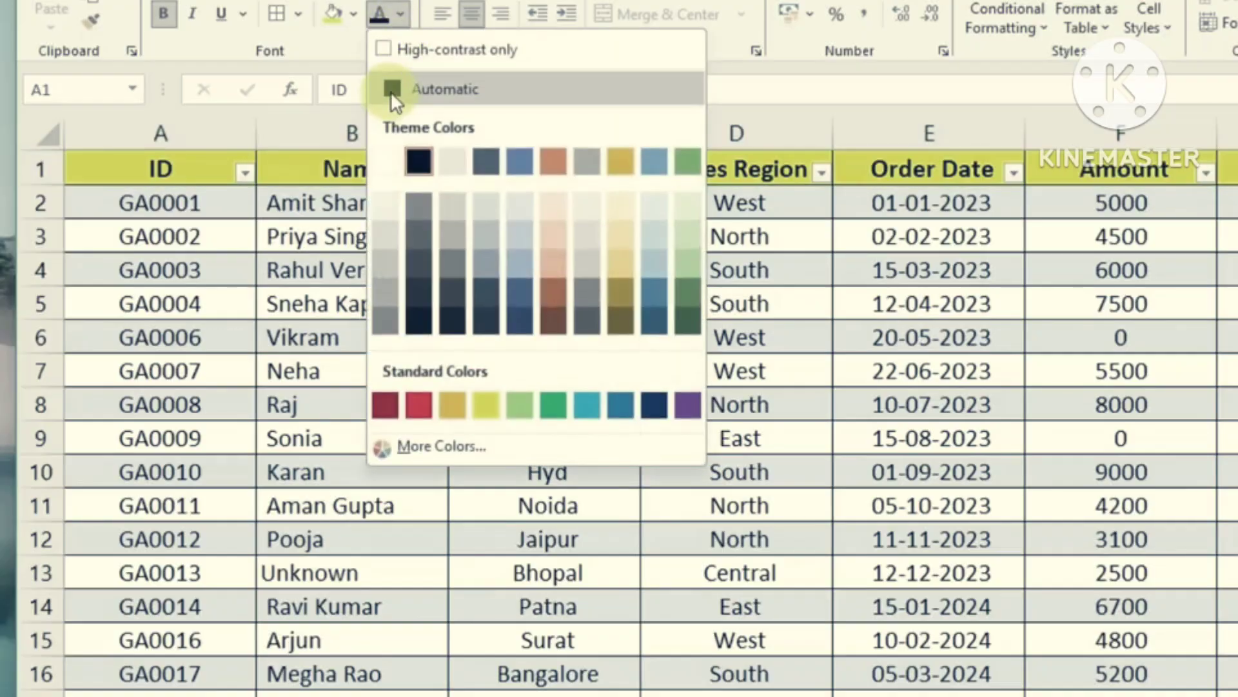
click(390, 91)
click(724, 328)
click(746, 303)
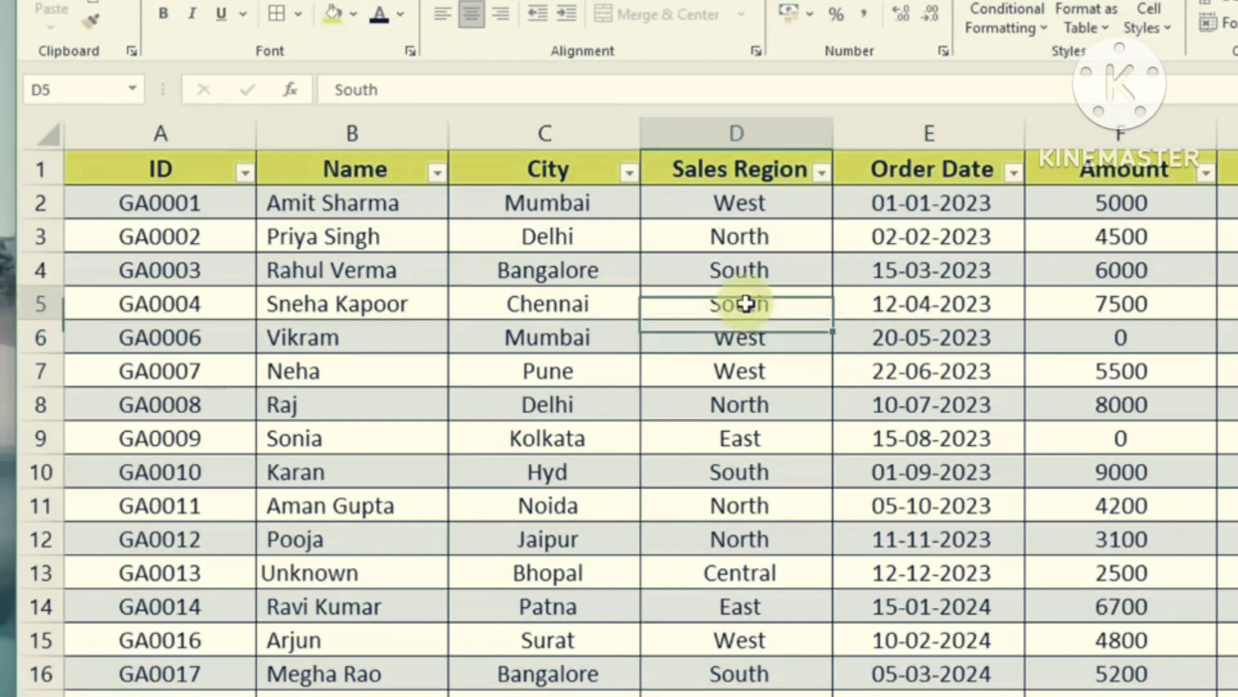
click(772, 367)
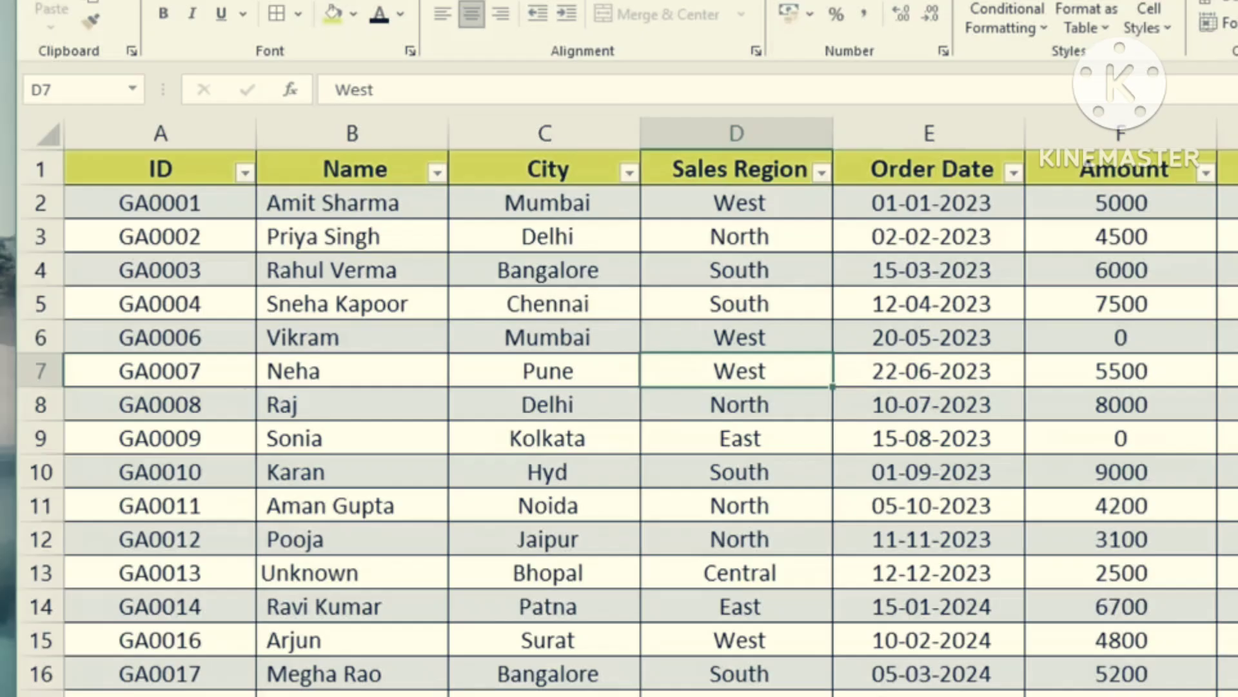
Apply a table style with grey banded rows to the sales table.
click(561, 1)
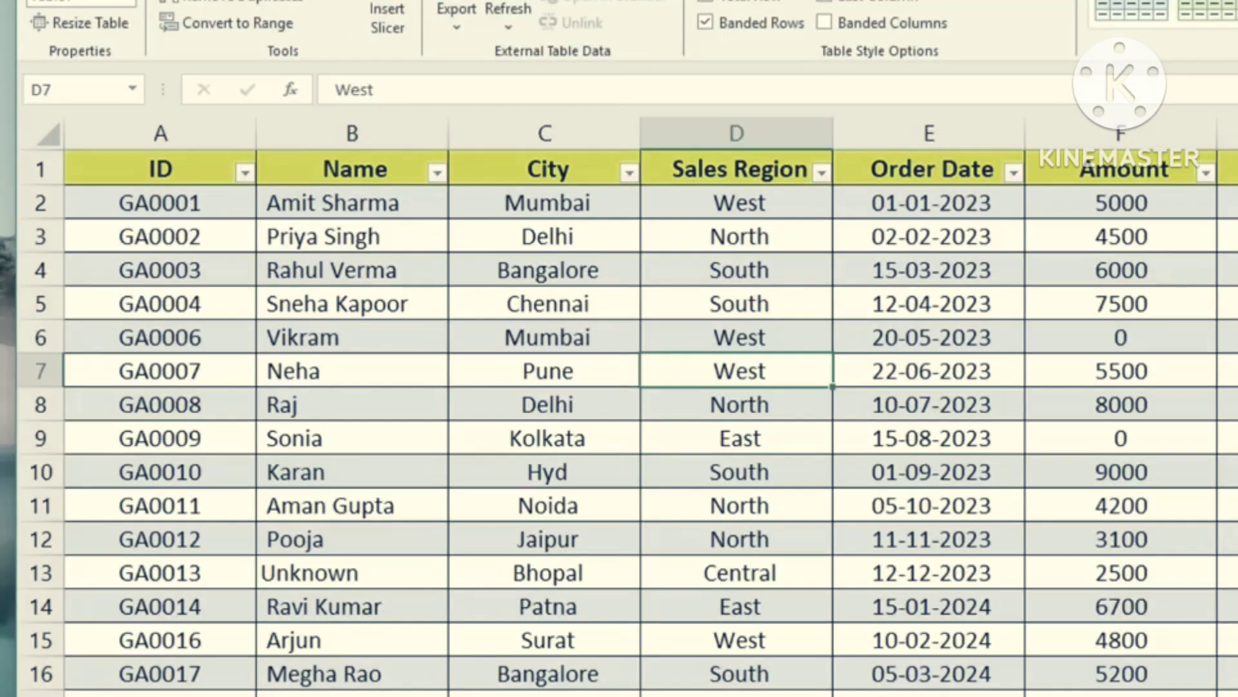
click(1236, 16)
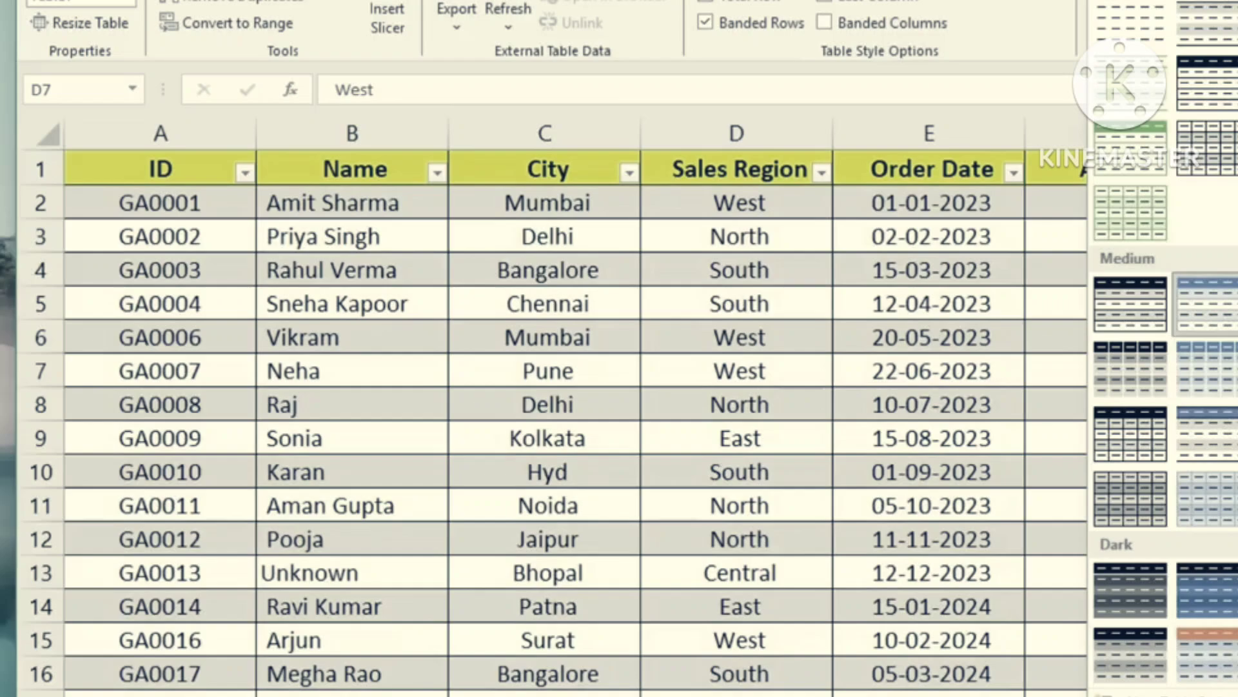
click(1205, 303)
click(929, 401)
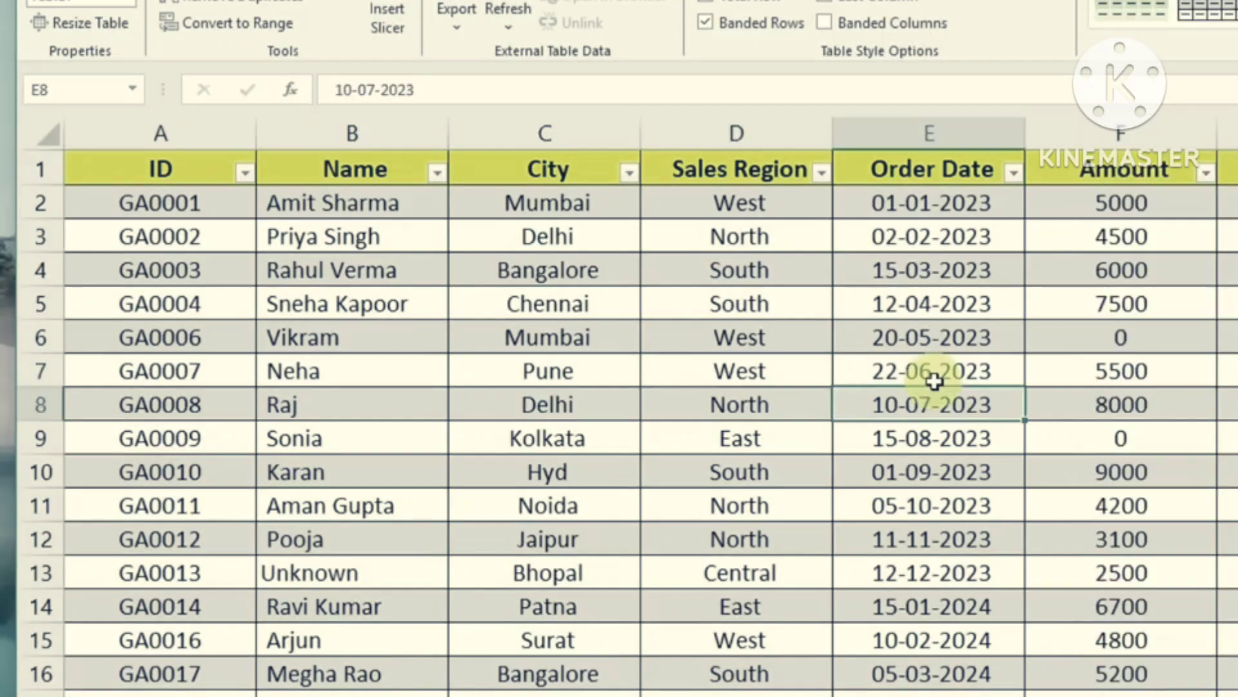
click(932, 344)
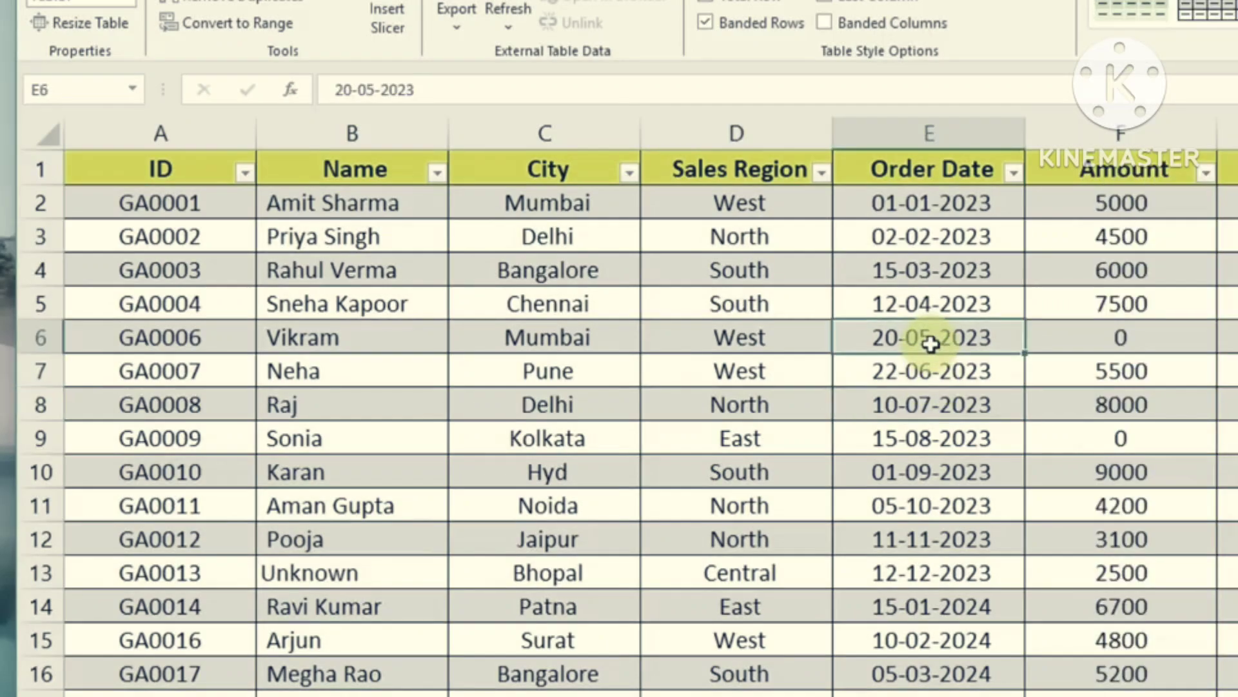
Compare the raw comma-separated records on the original sheet with the cleaned sales table.
click(969, 406)
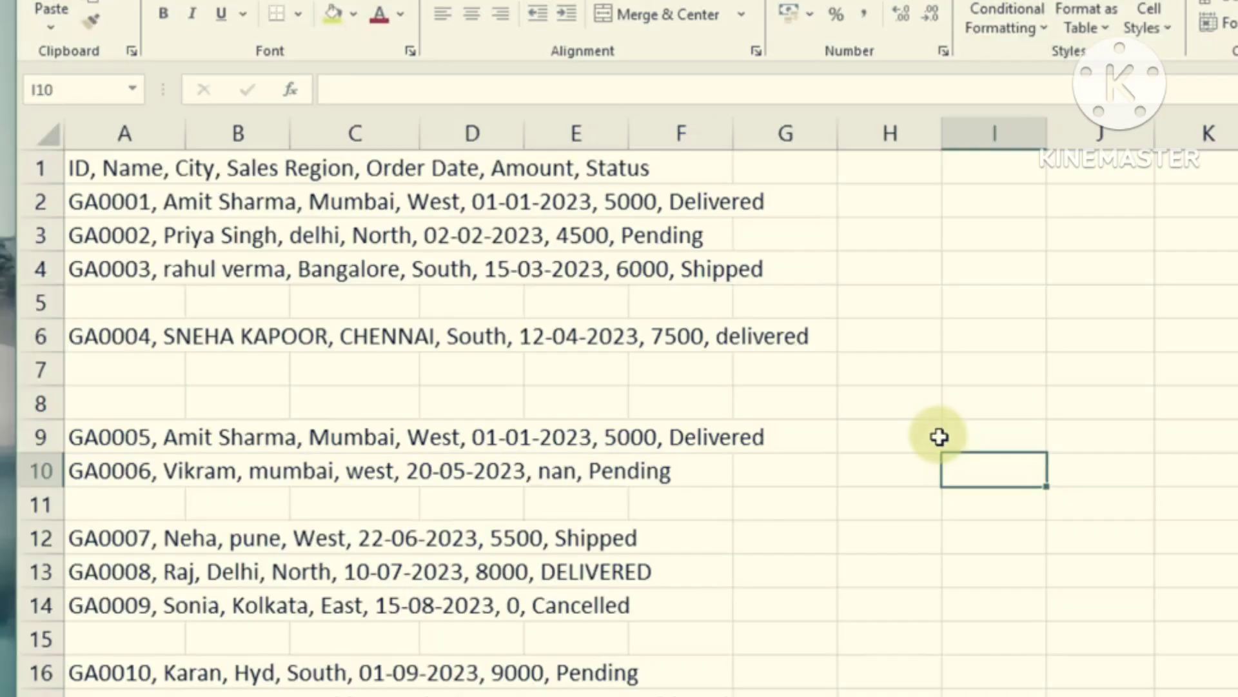
click(973, 434)
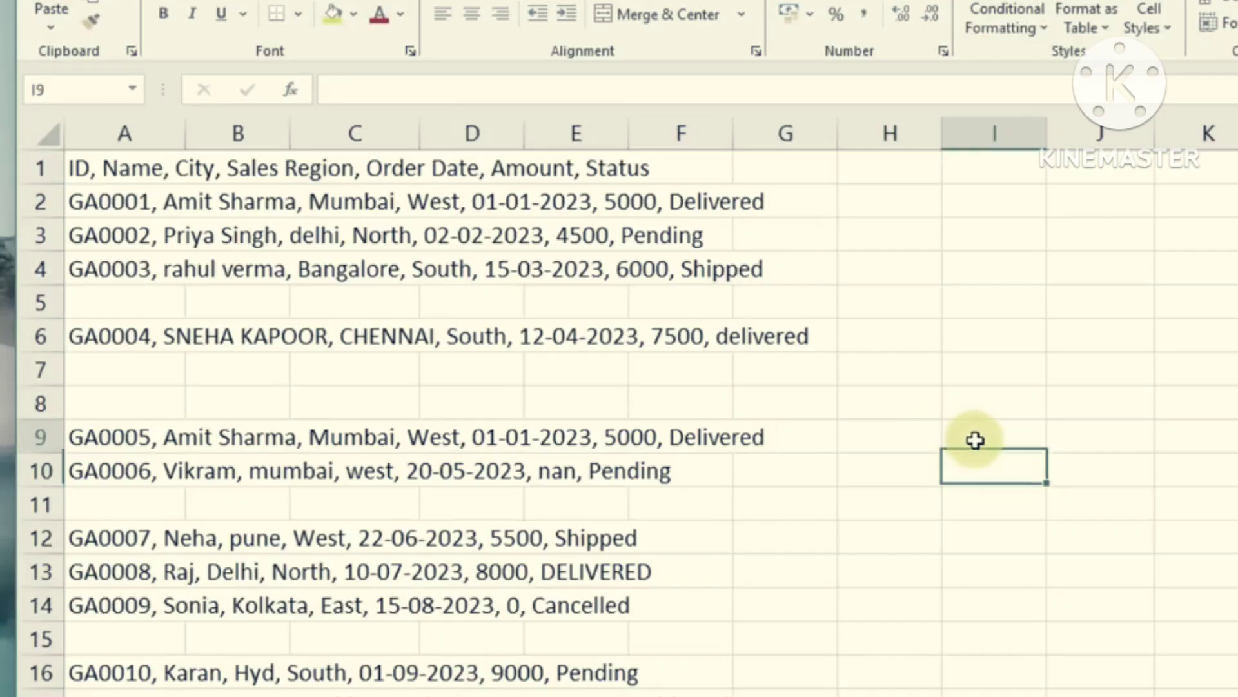
click(882, 428)
click(445, 232)
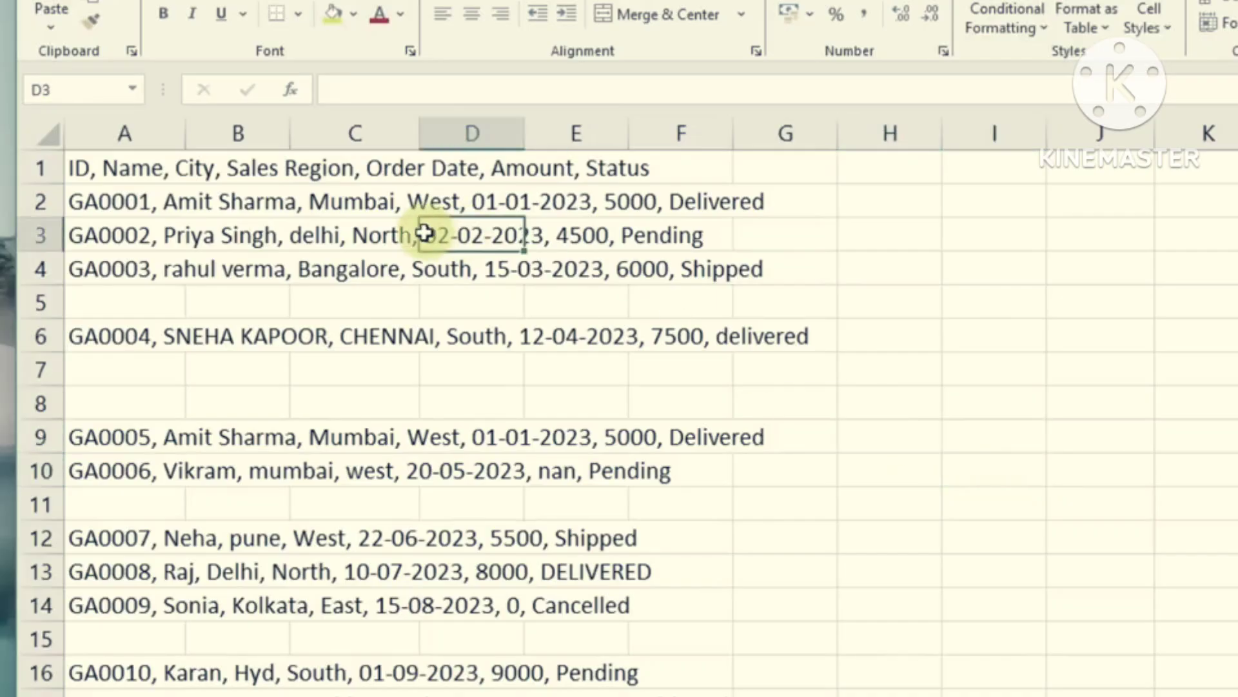
click(342, 200)
click(561, 238)
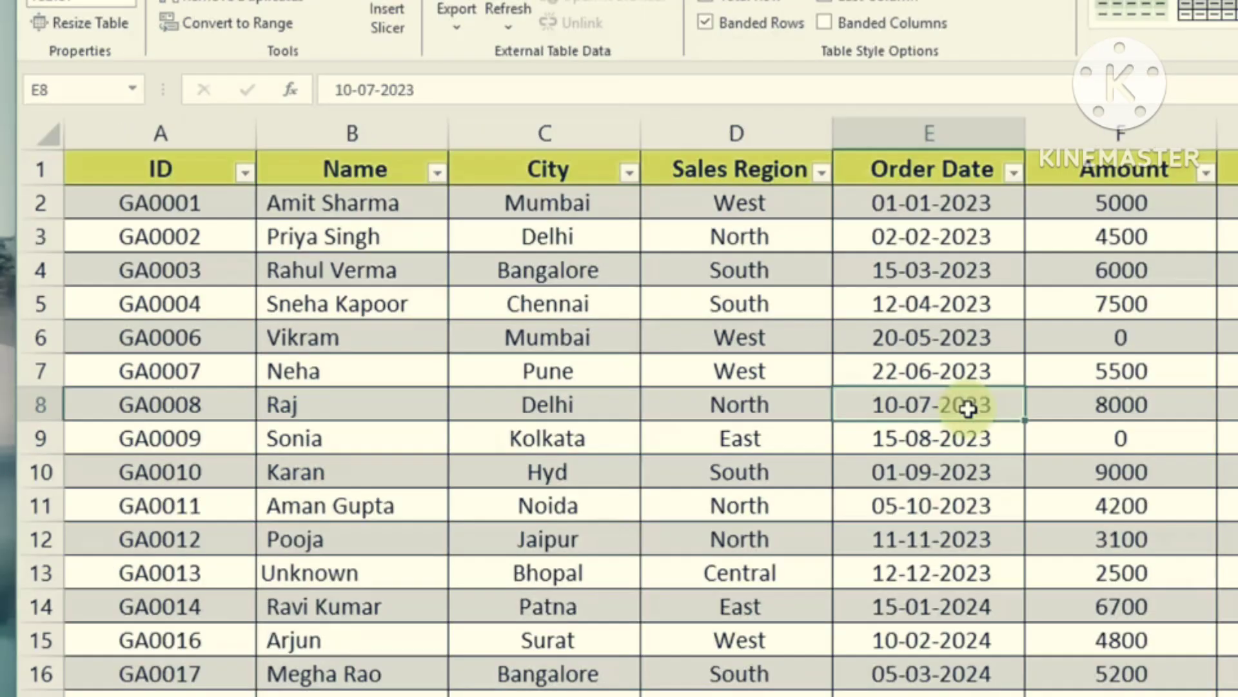
click(937, 302)
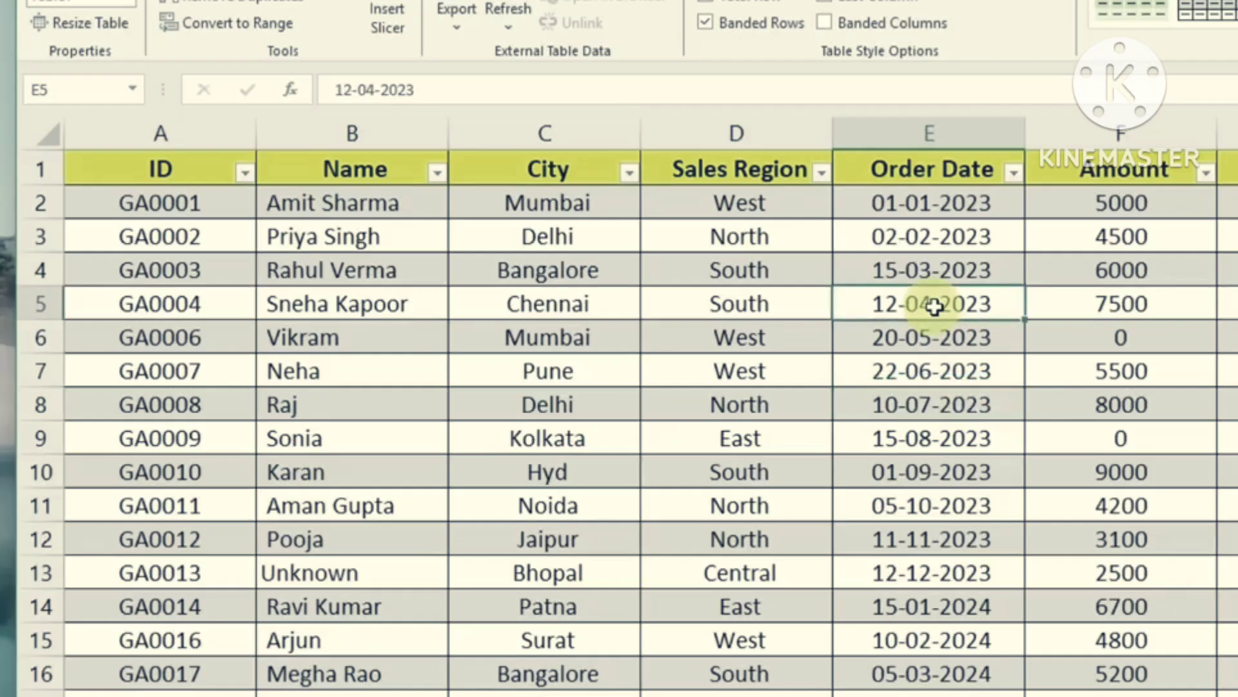
click(905, 370)
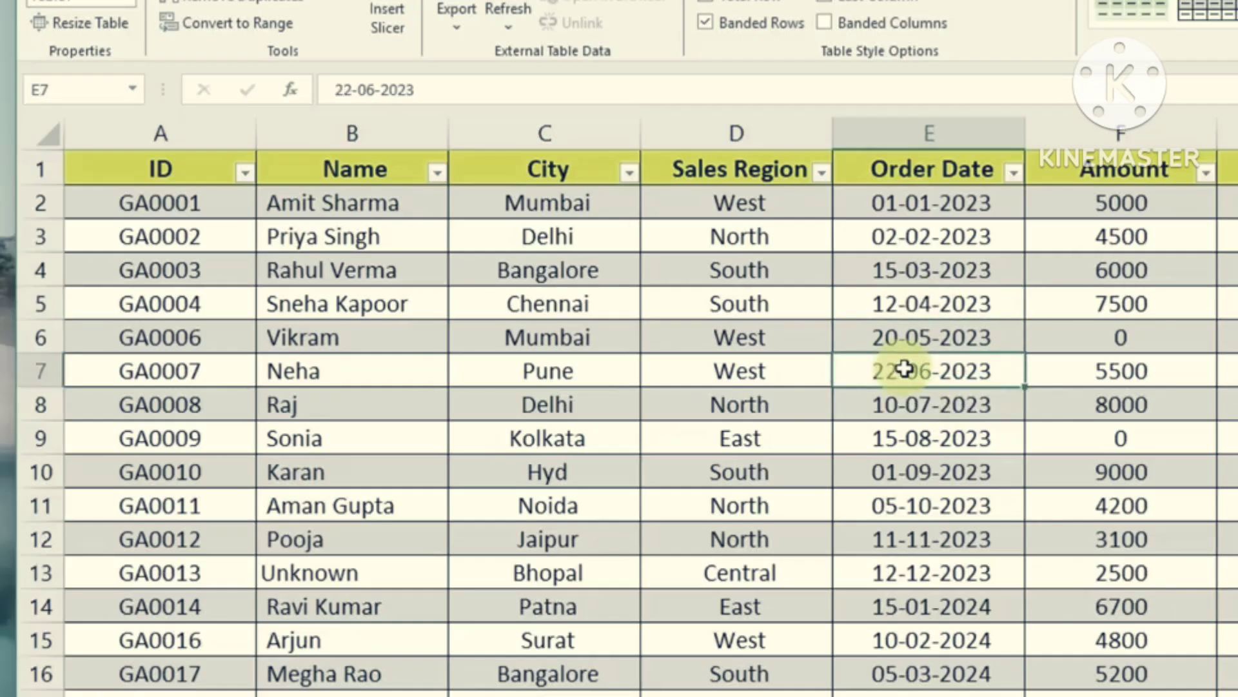
click(910, 345)
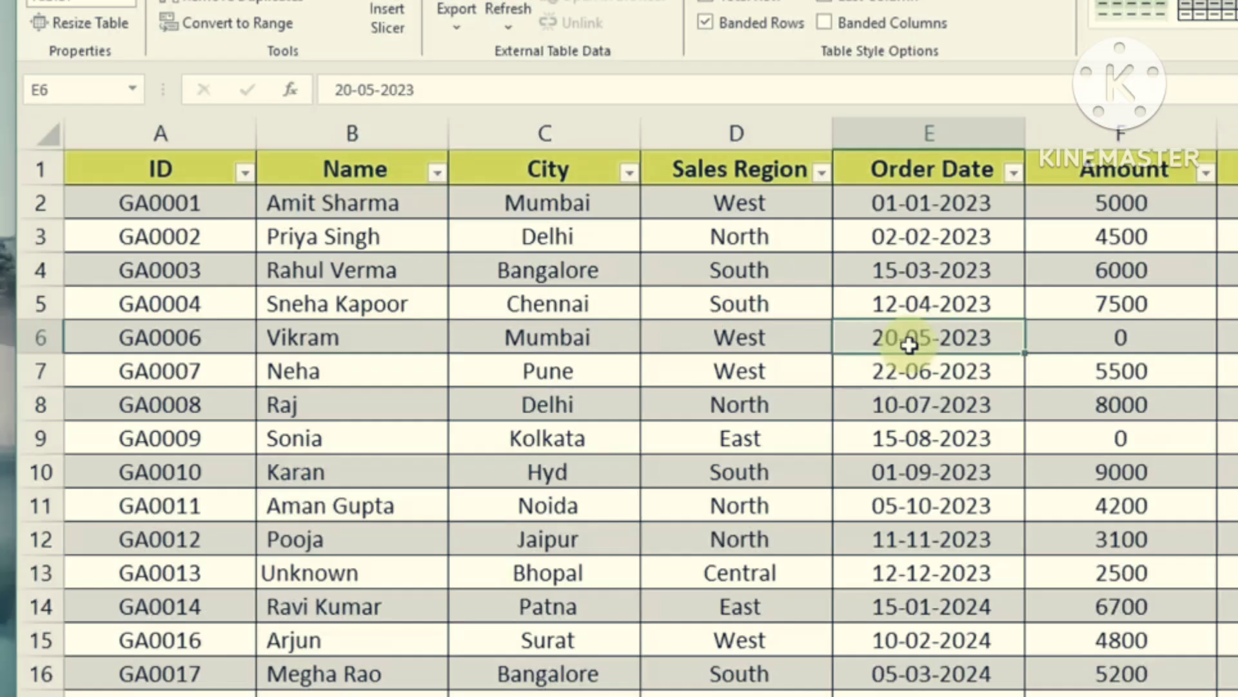
click(924, 300)
click(919, 268)
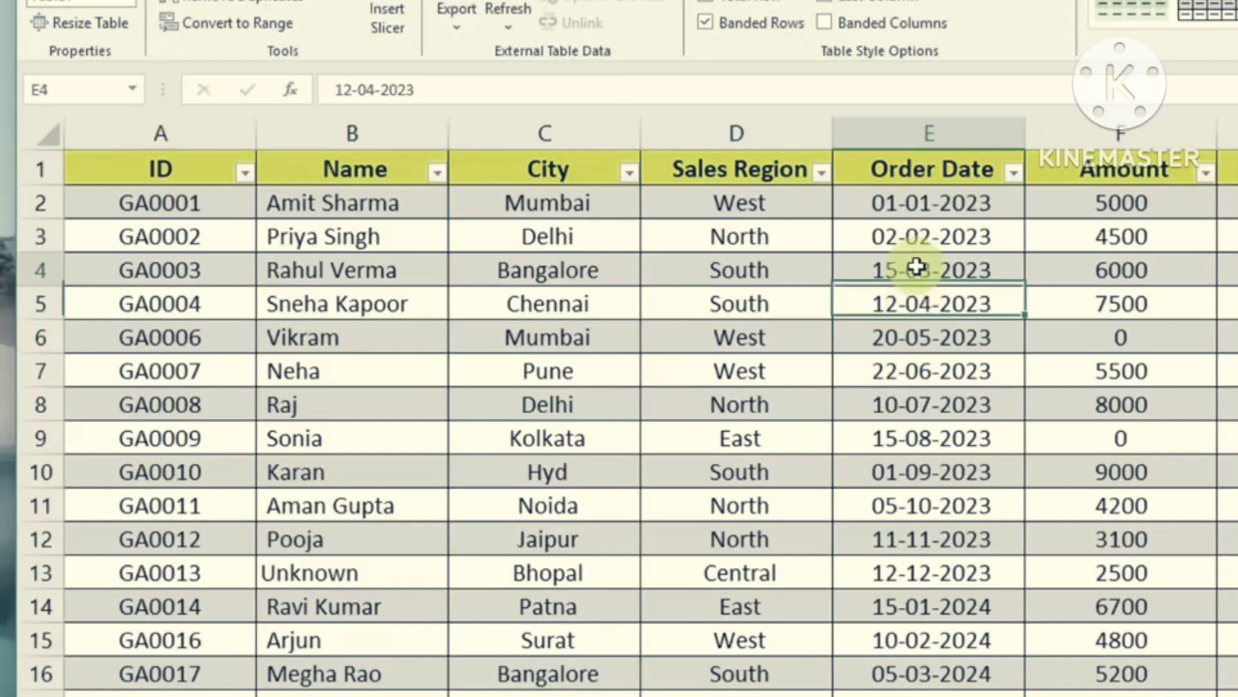
click(745, 302)
click(901, 339)
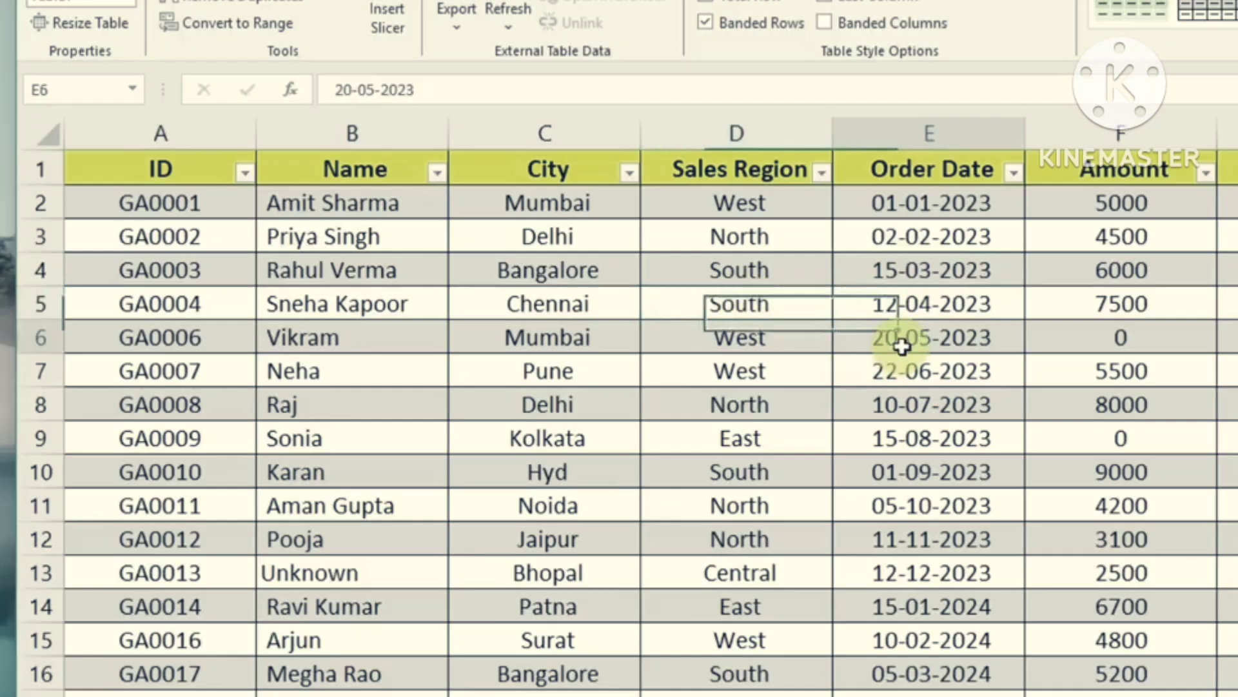
click(930, 362)
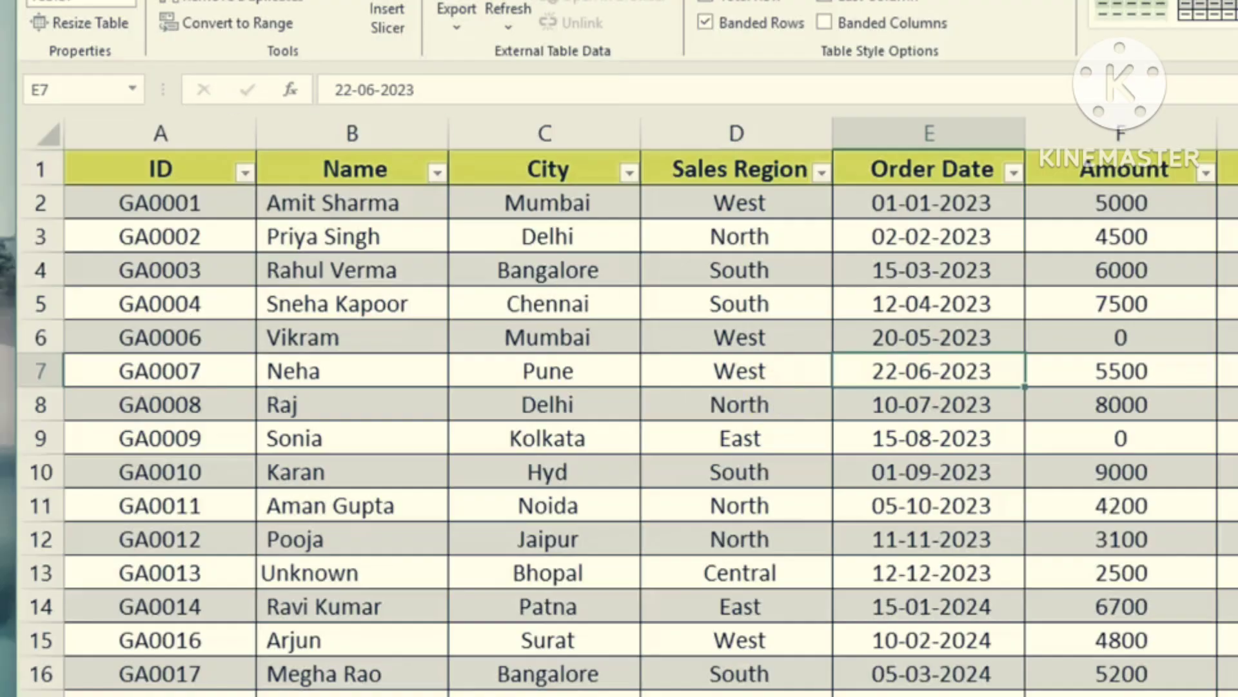
key(alt+f)
click(79, 211)
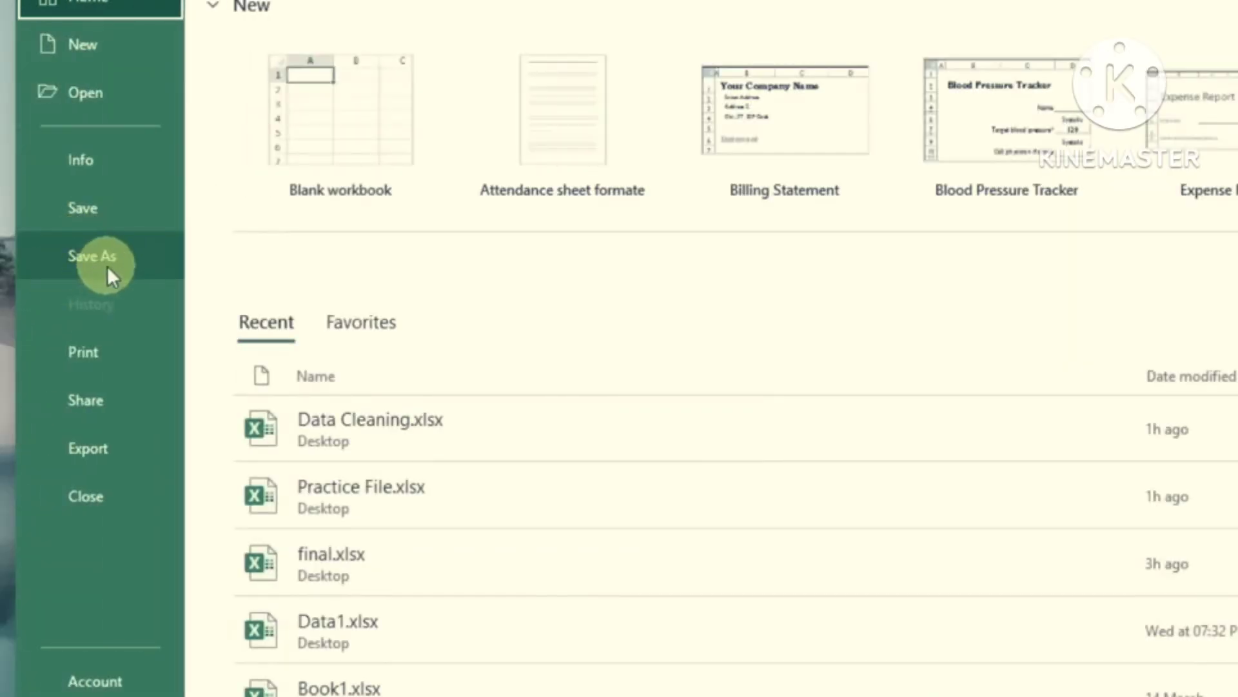
click(48, 1)
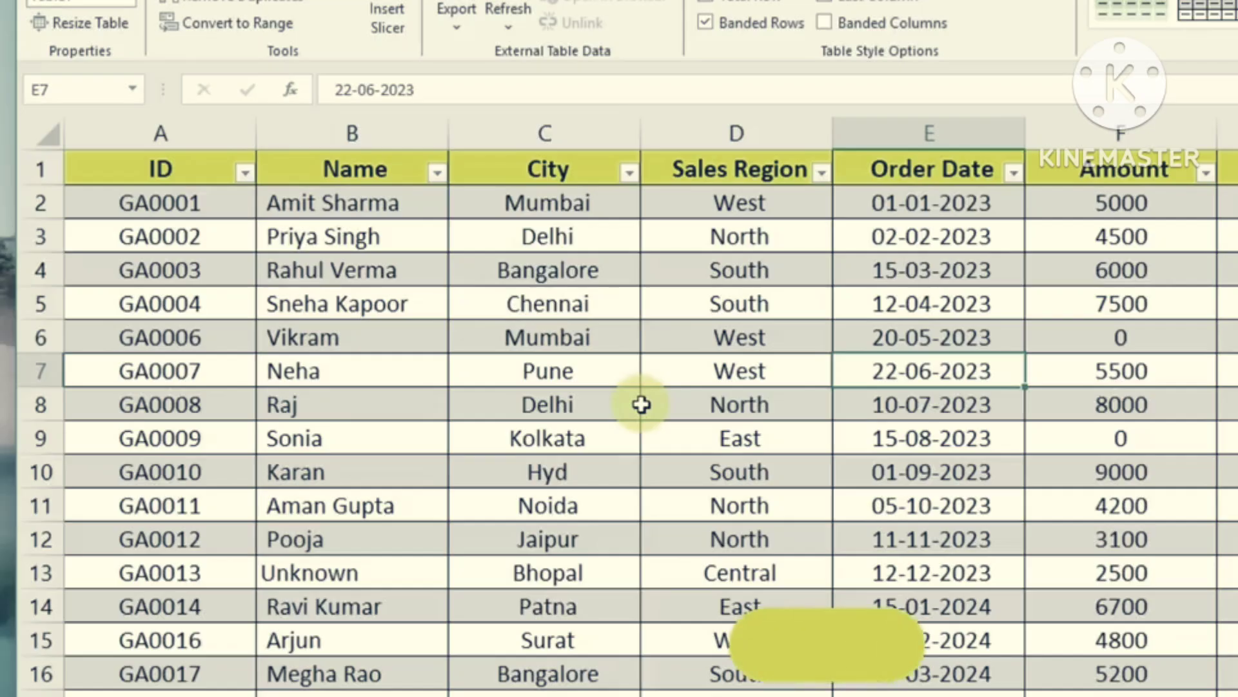
Save a copy of the cleaned workbook to the Desktop as DATA11 in Excel Workbook (*.xlsx) format.
key(ctrl+s)
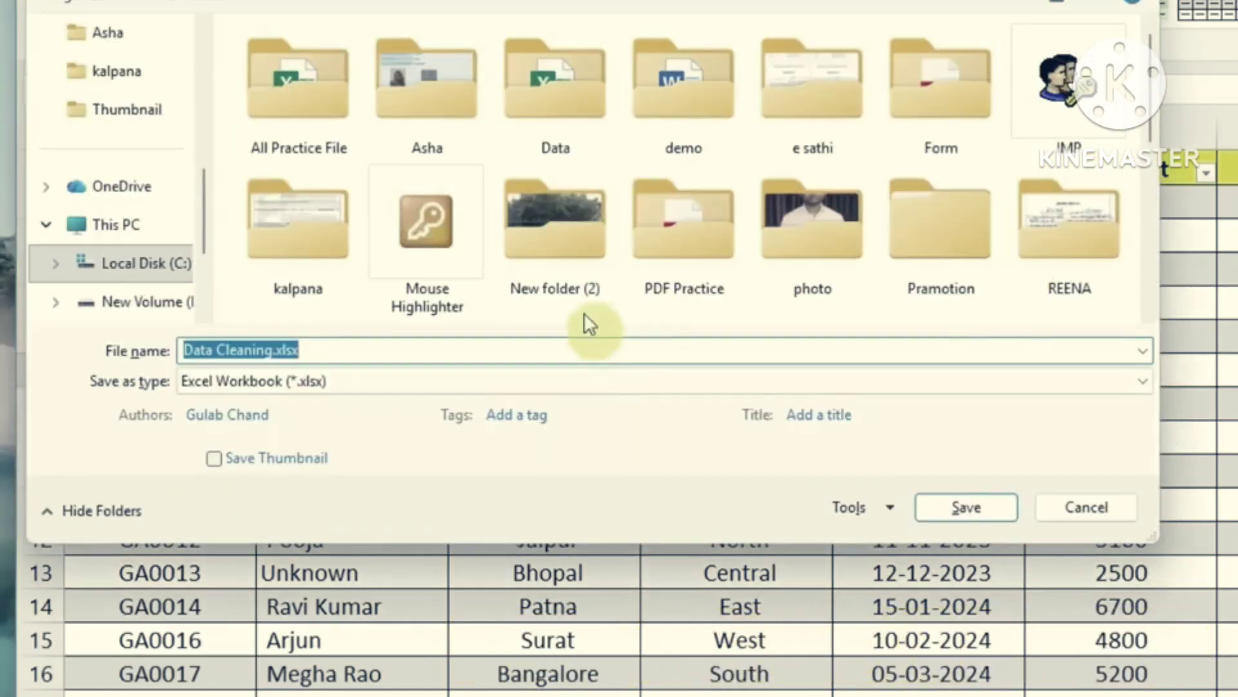
scroll(137, 276, up, 5)
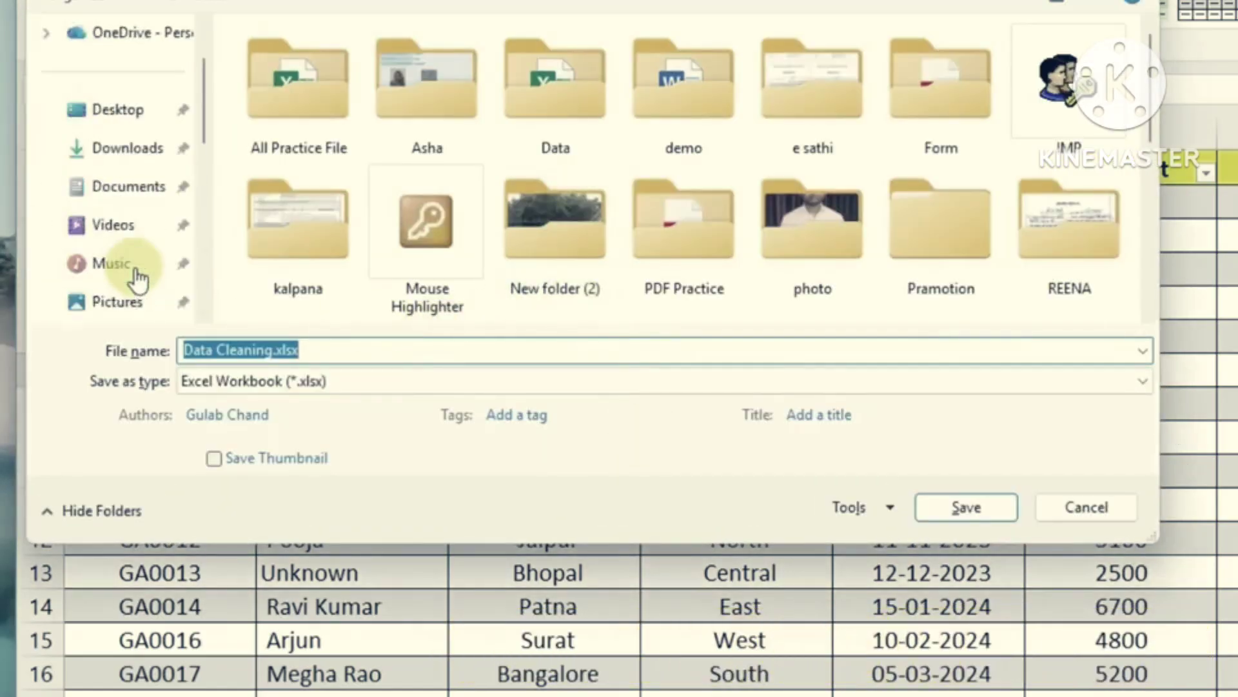
scroll(137, 276, up, 2)
click(172, 193)
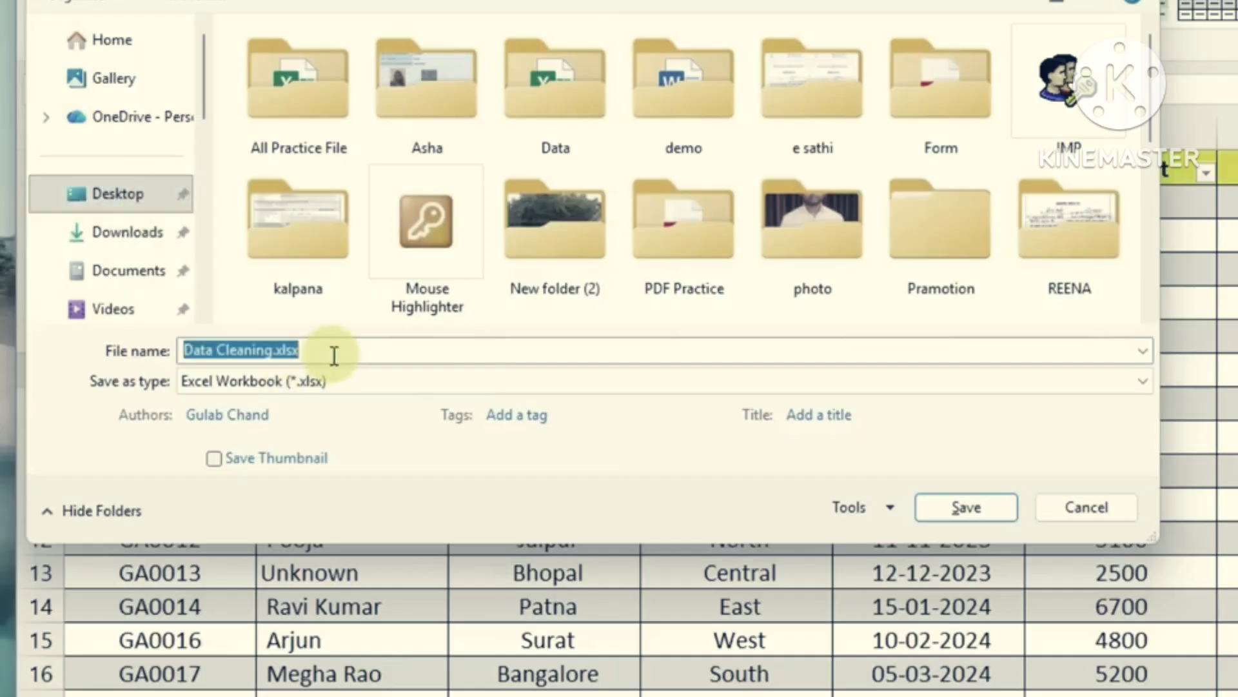
drag(334, 355, 185, 350)
text(DATA)
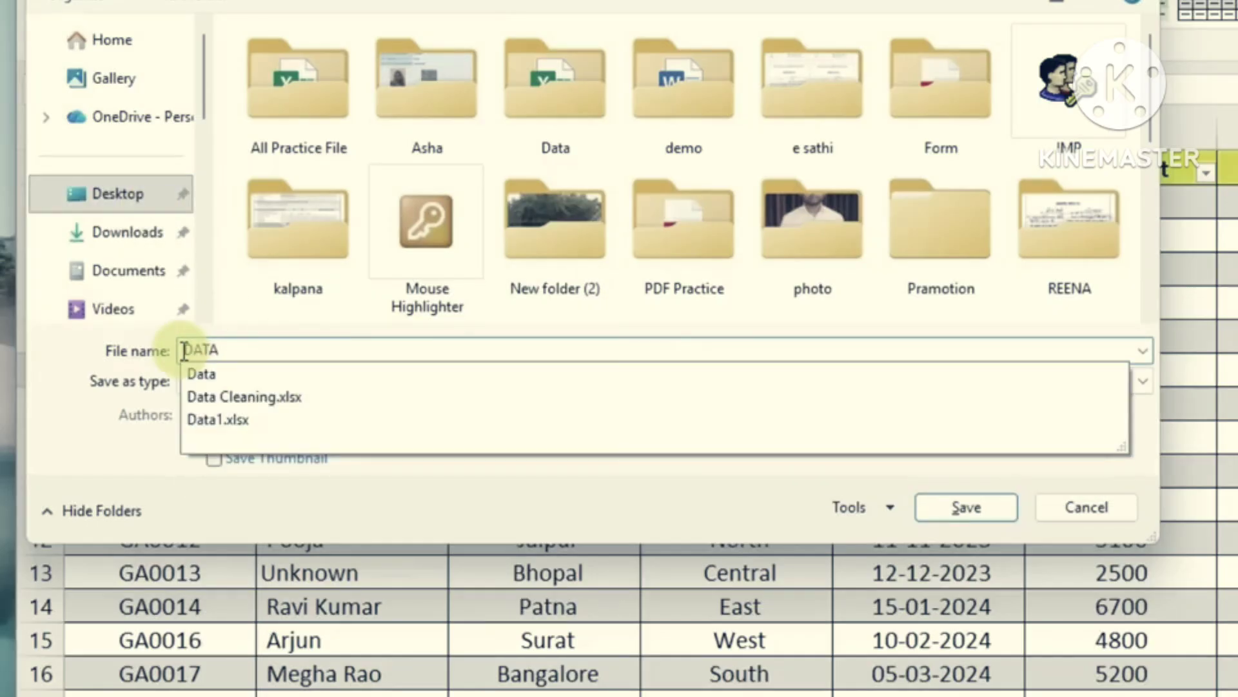
text(1)
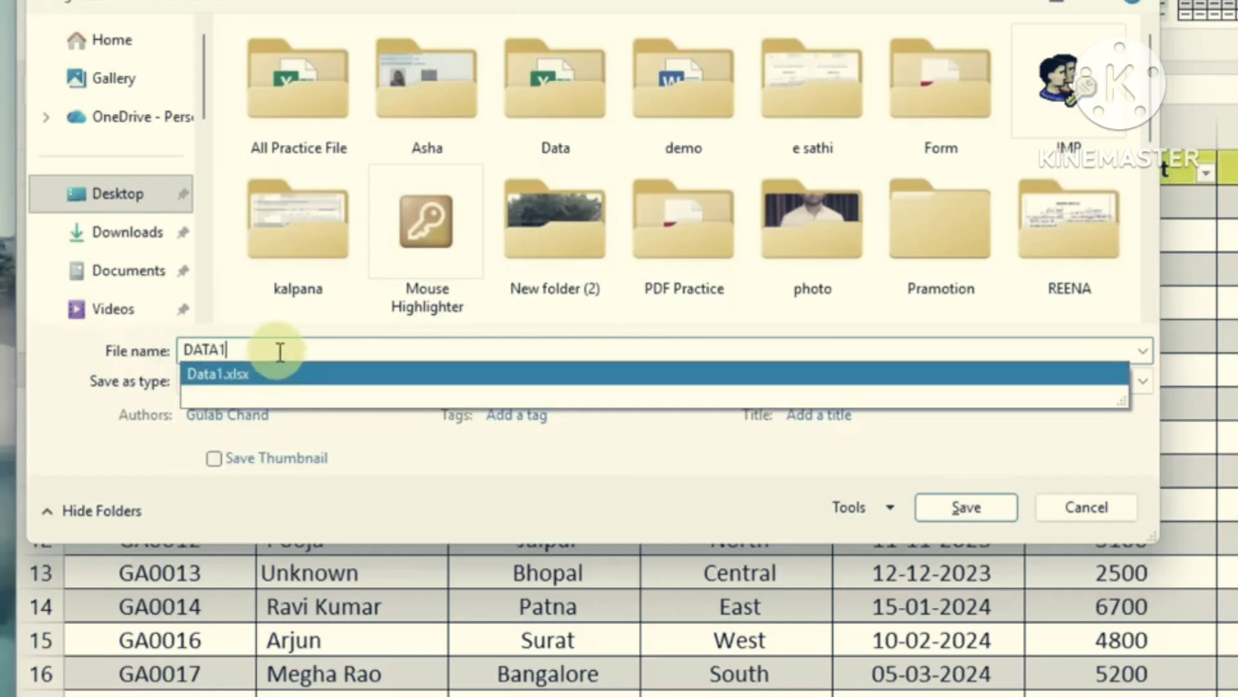
text(1)
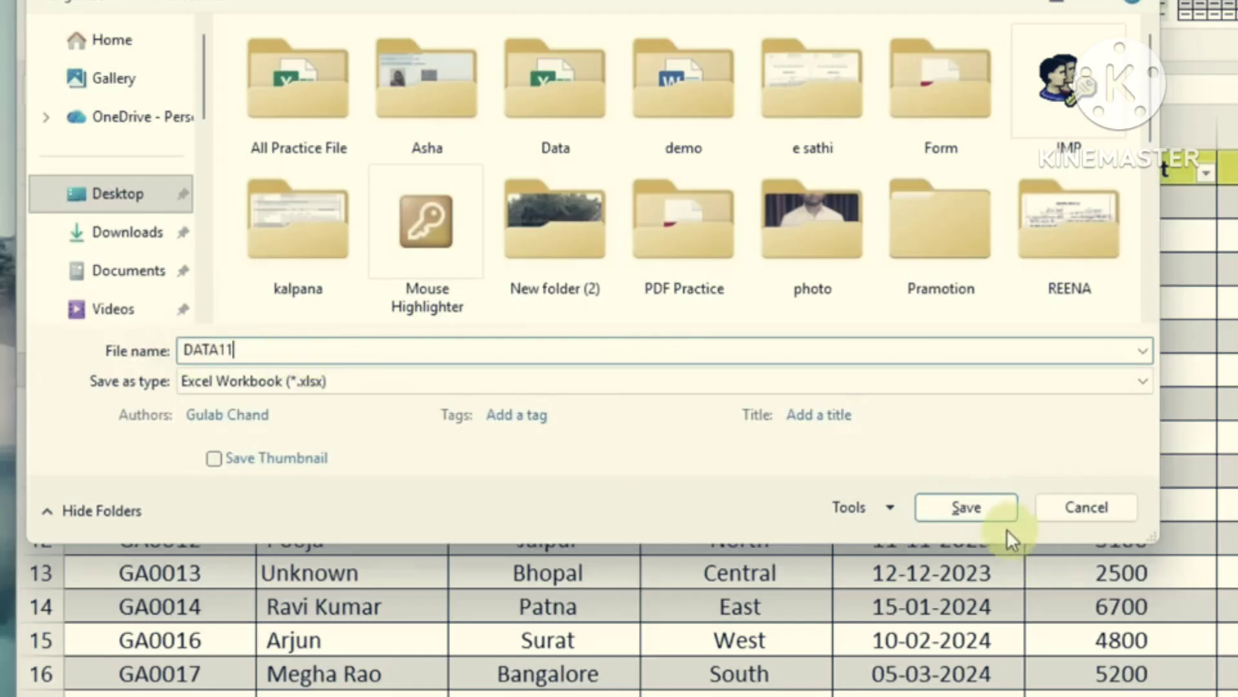
click(981, 510)
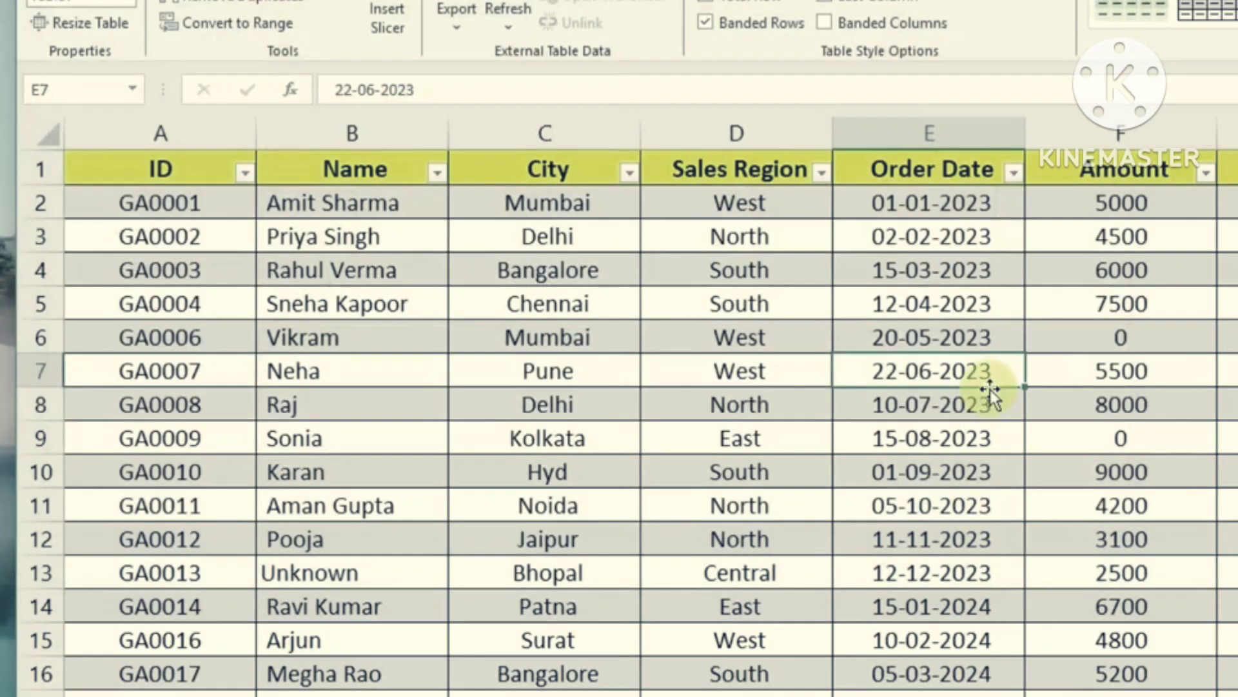
click(951, 438)
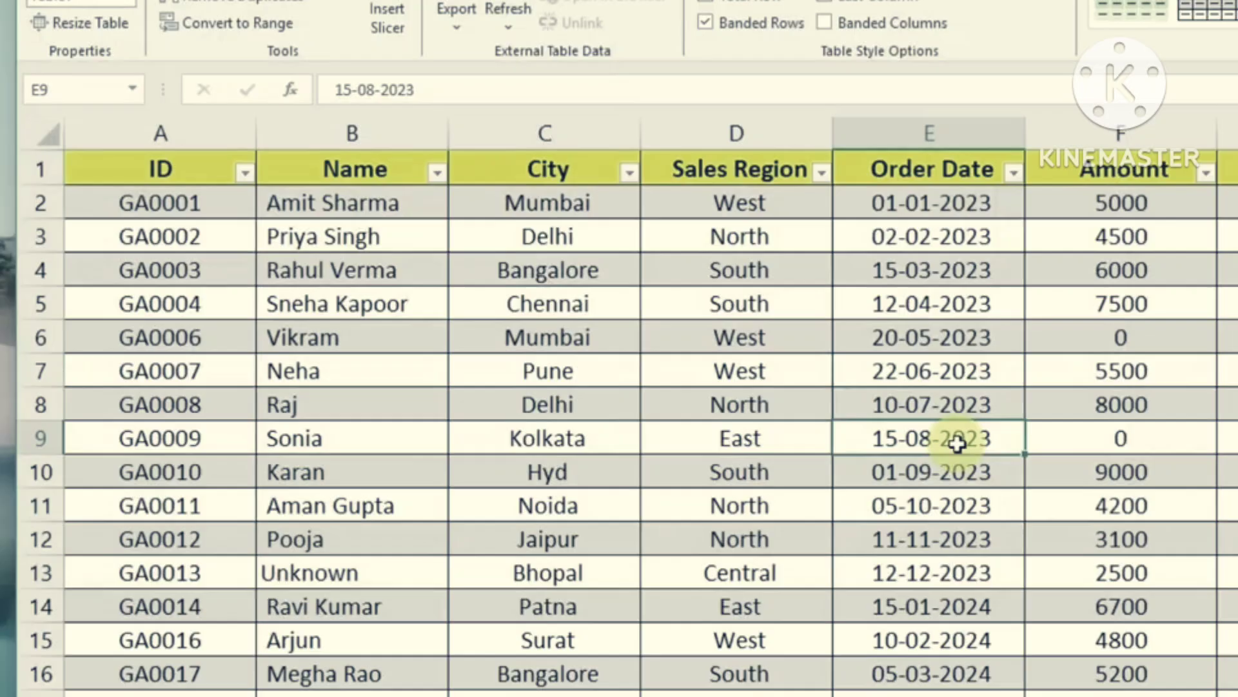
click(930, 401)
click(928, 337)
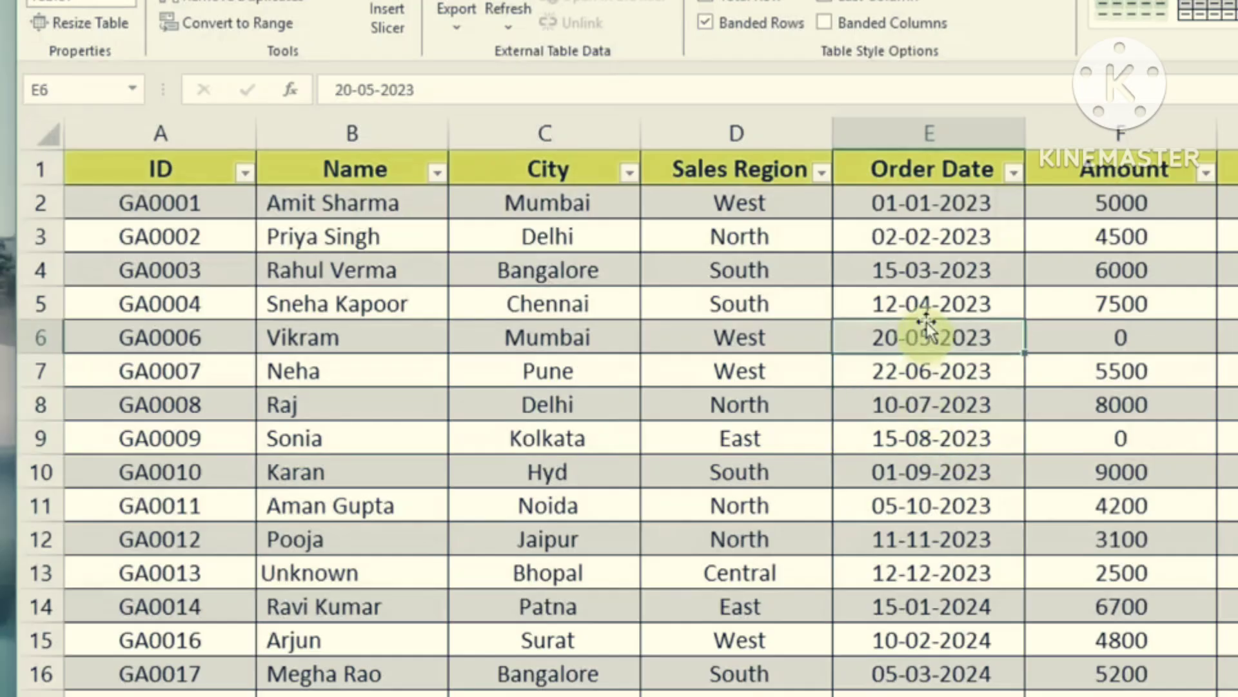
click(927, 321)
click(946, 516)
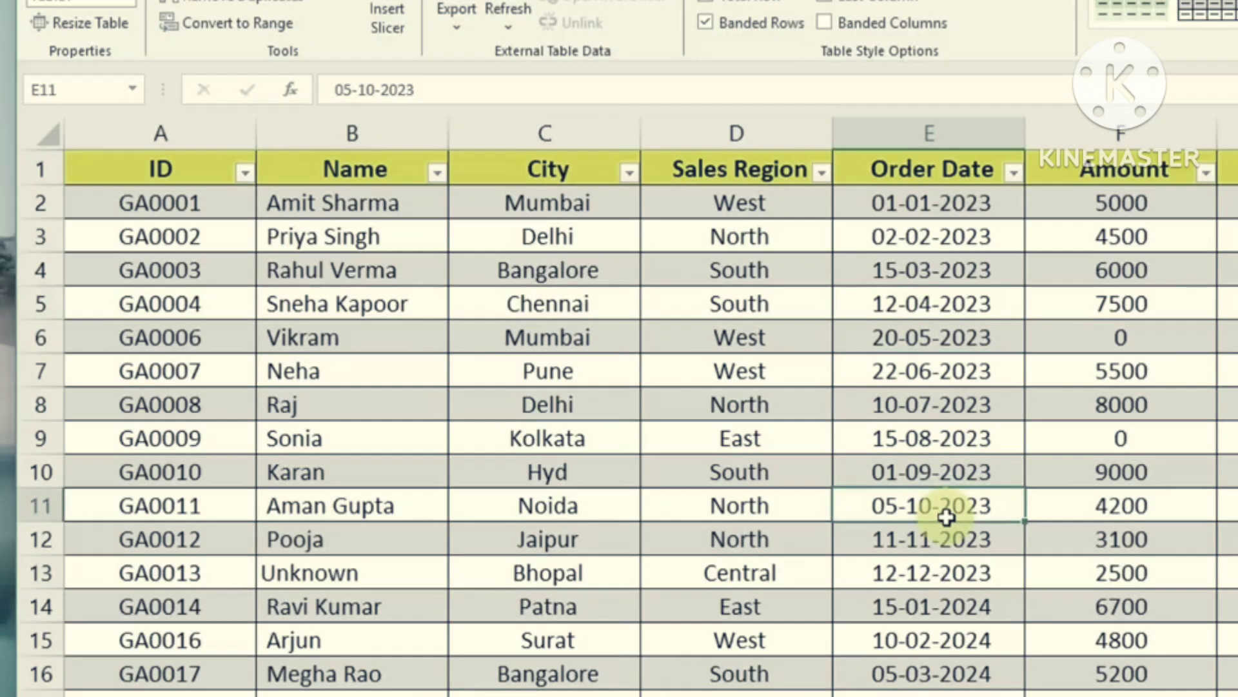
click(934, 474)
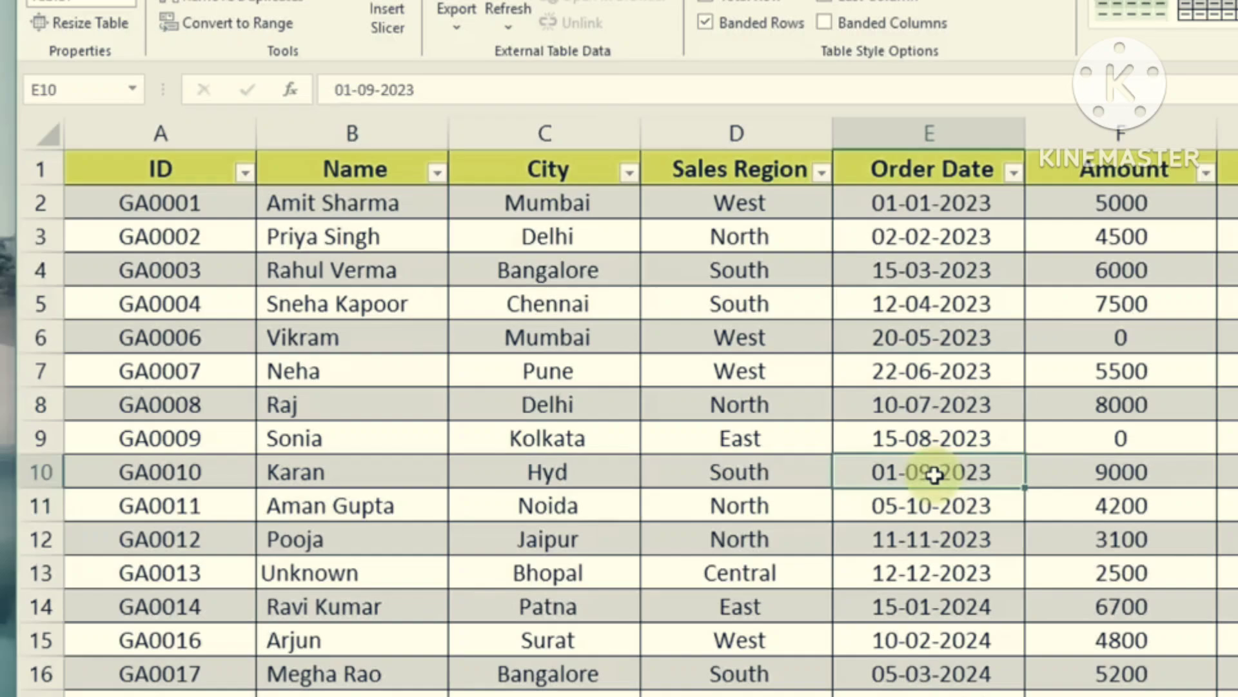